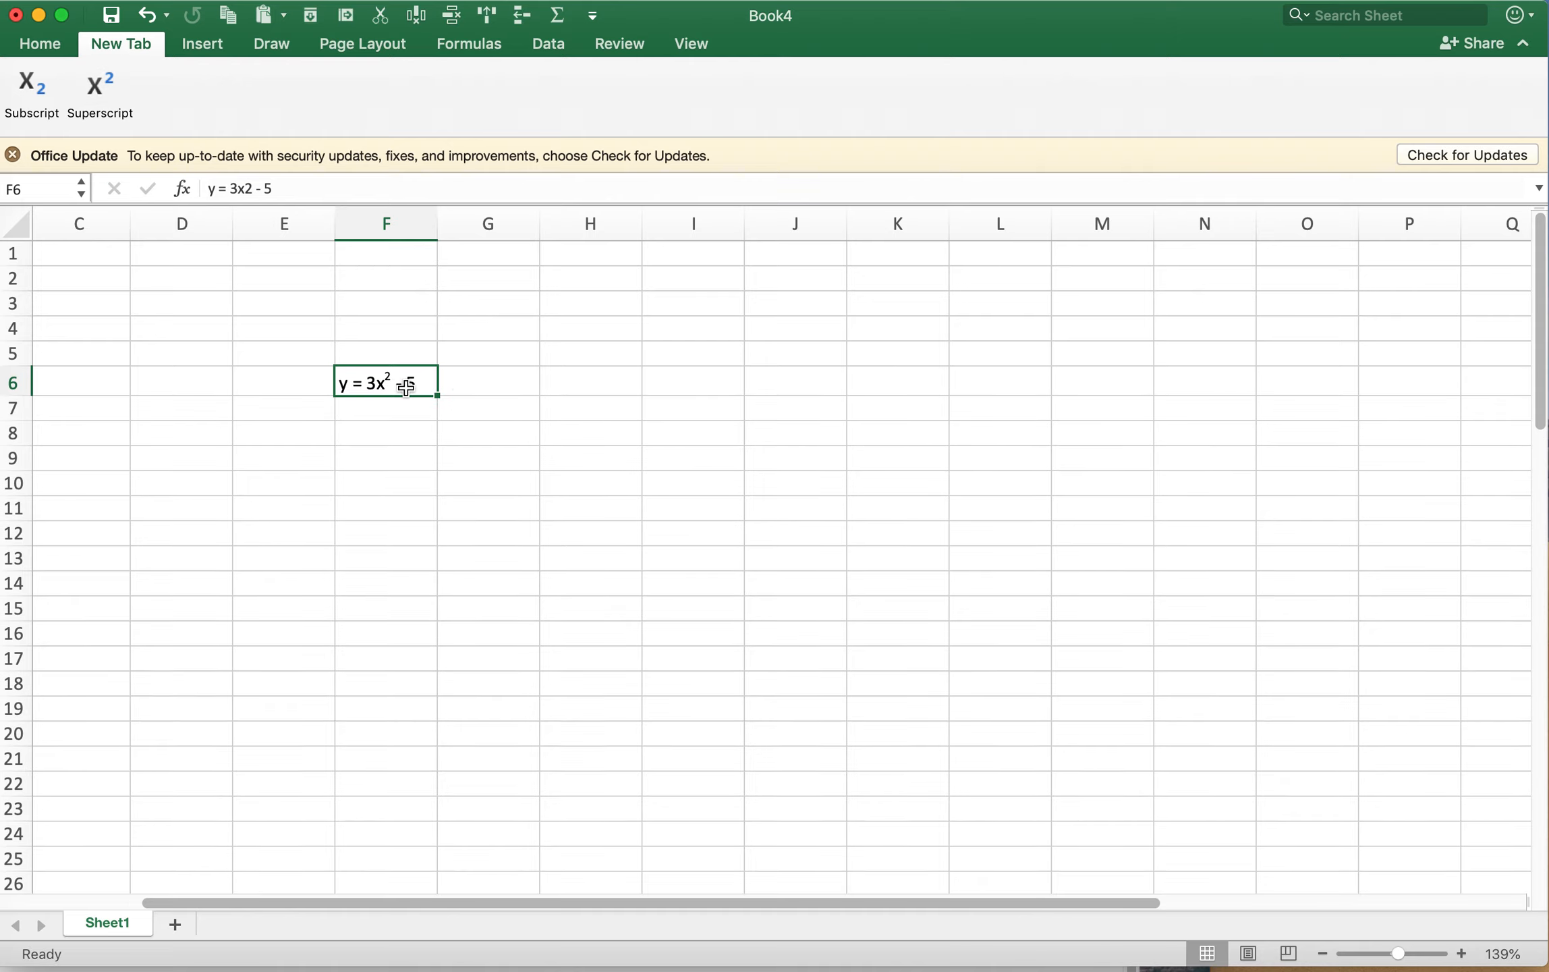
- Format the equation in cell F6 as bold with a font size of 16
left_click(394, 458)
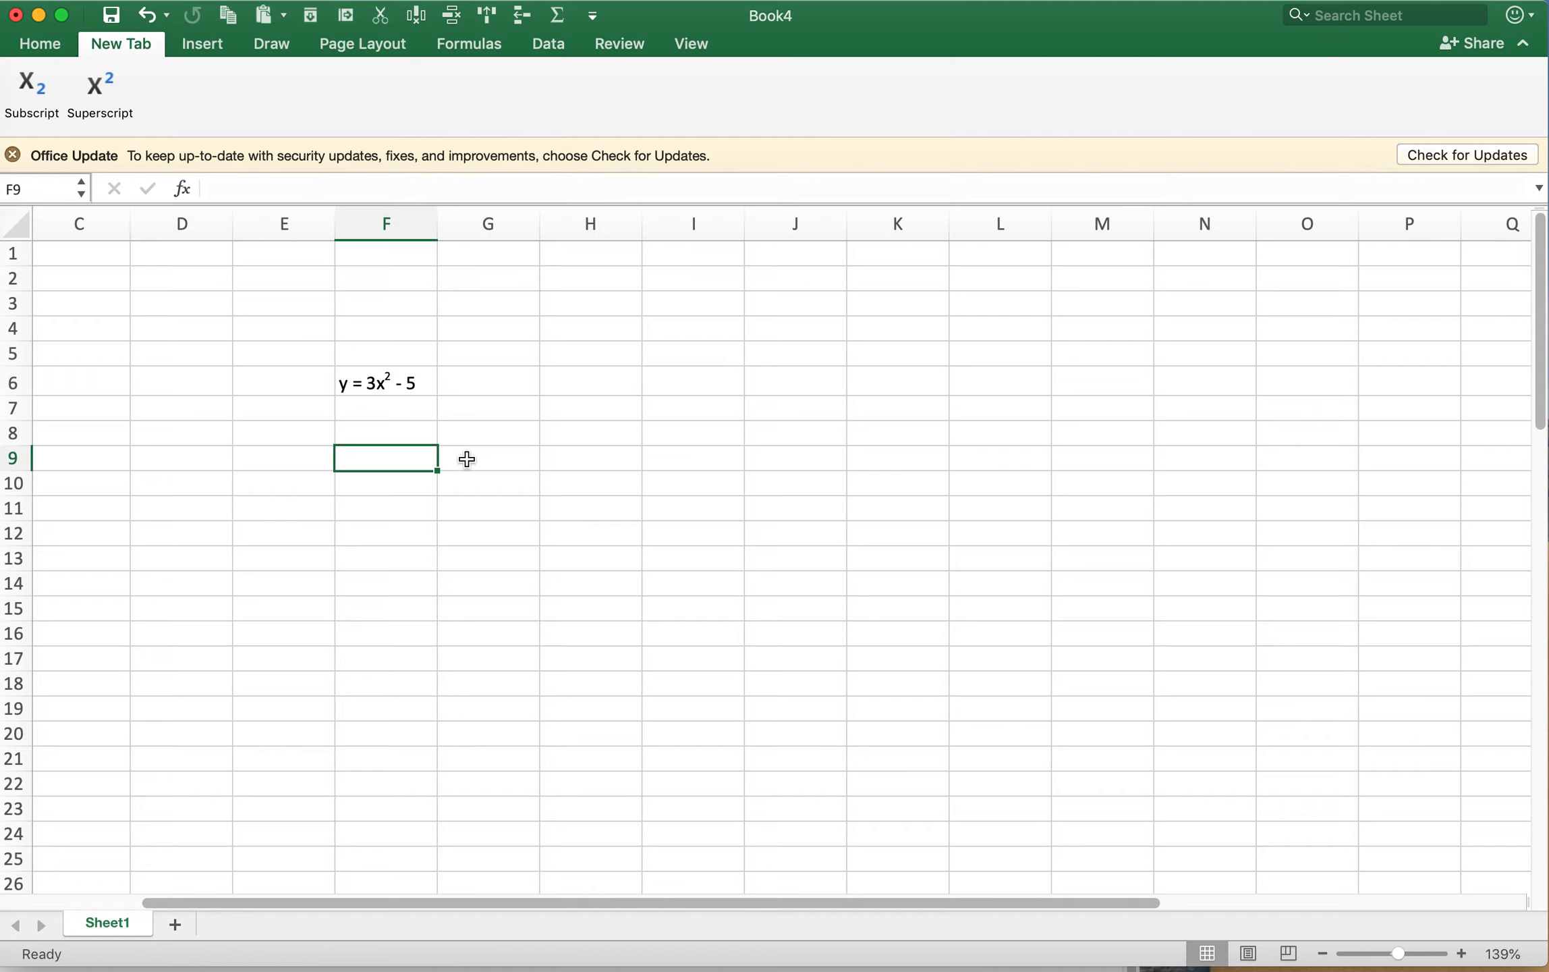
left_click(418, 382)
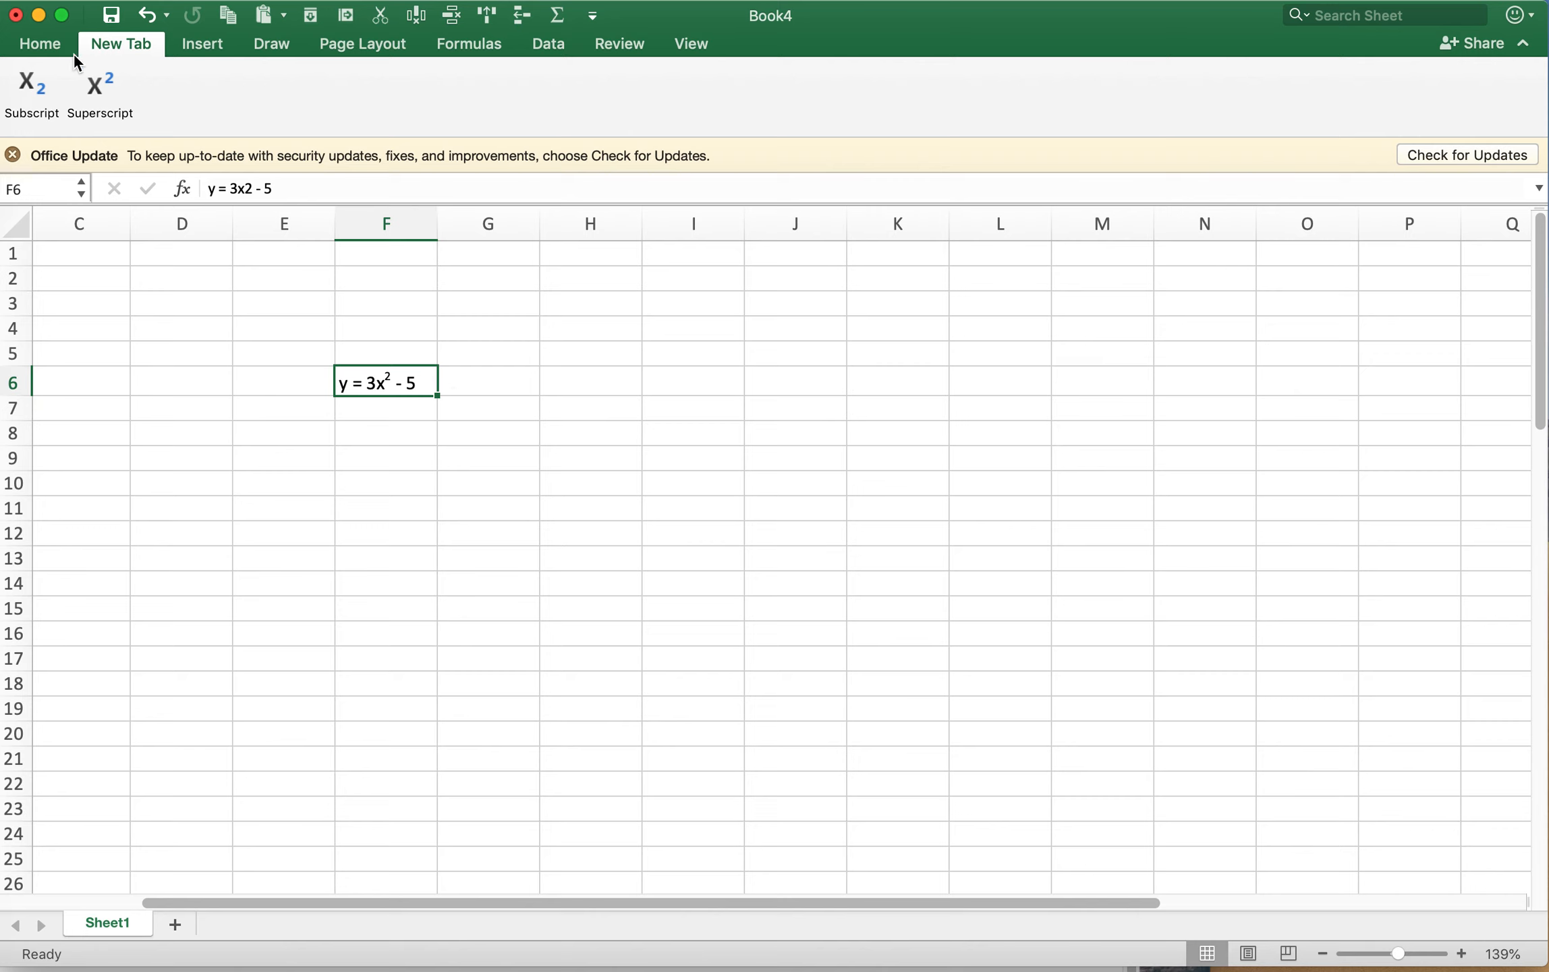
left_click(55, 44)
left_click(142, 116)
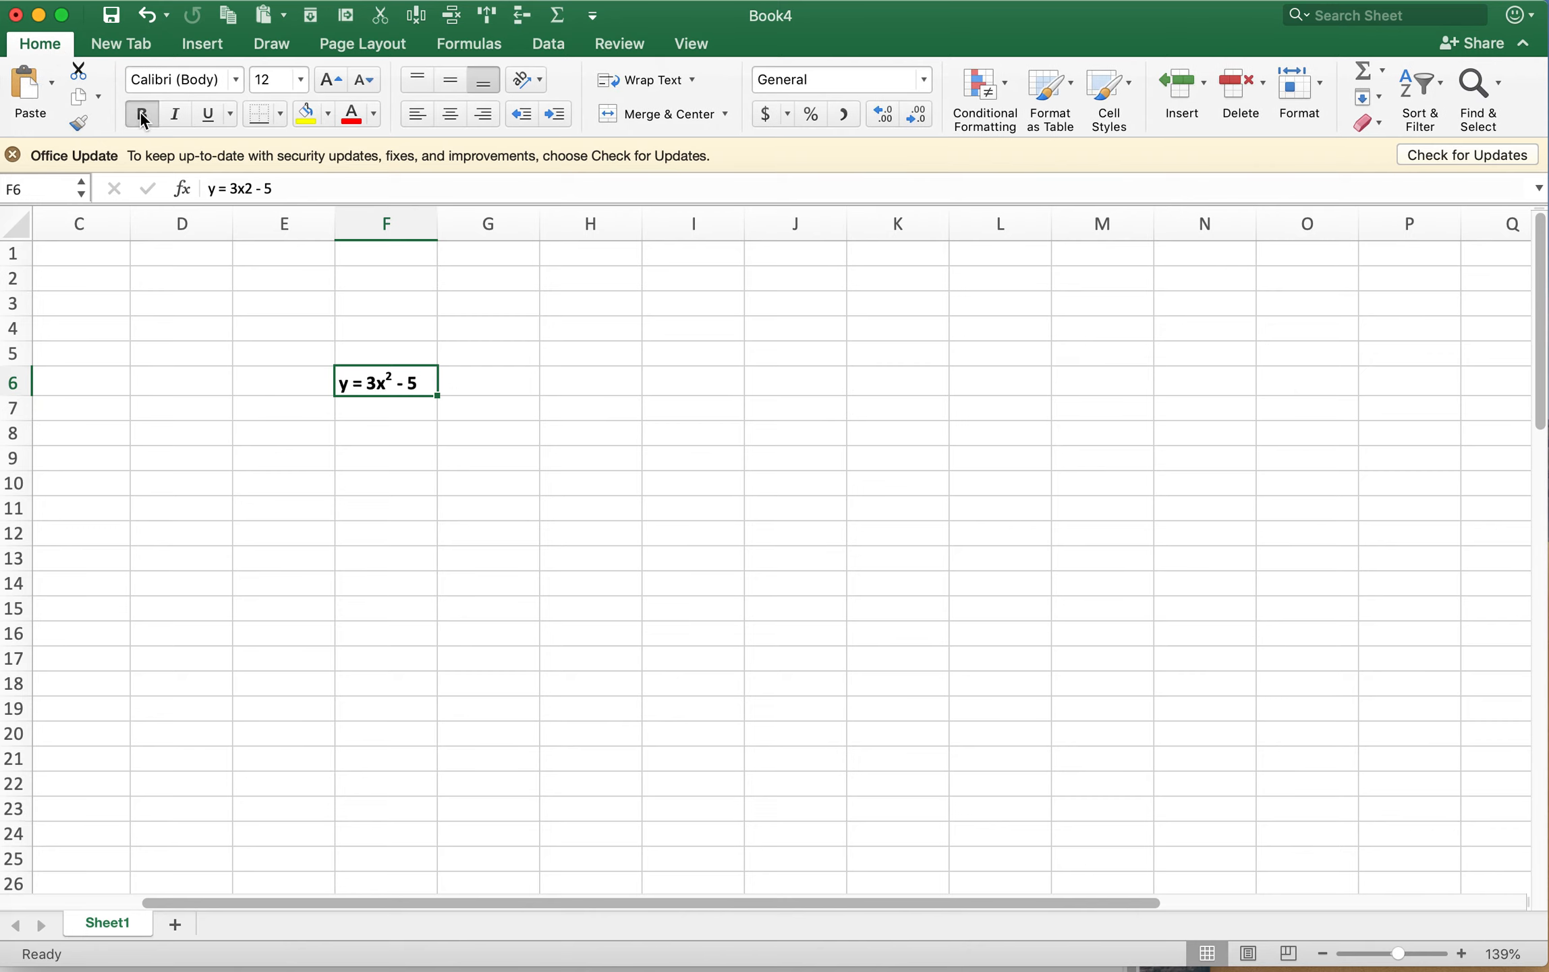
left_click(302, 81)
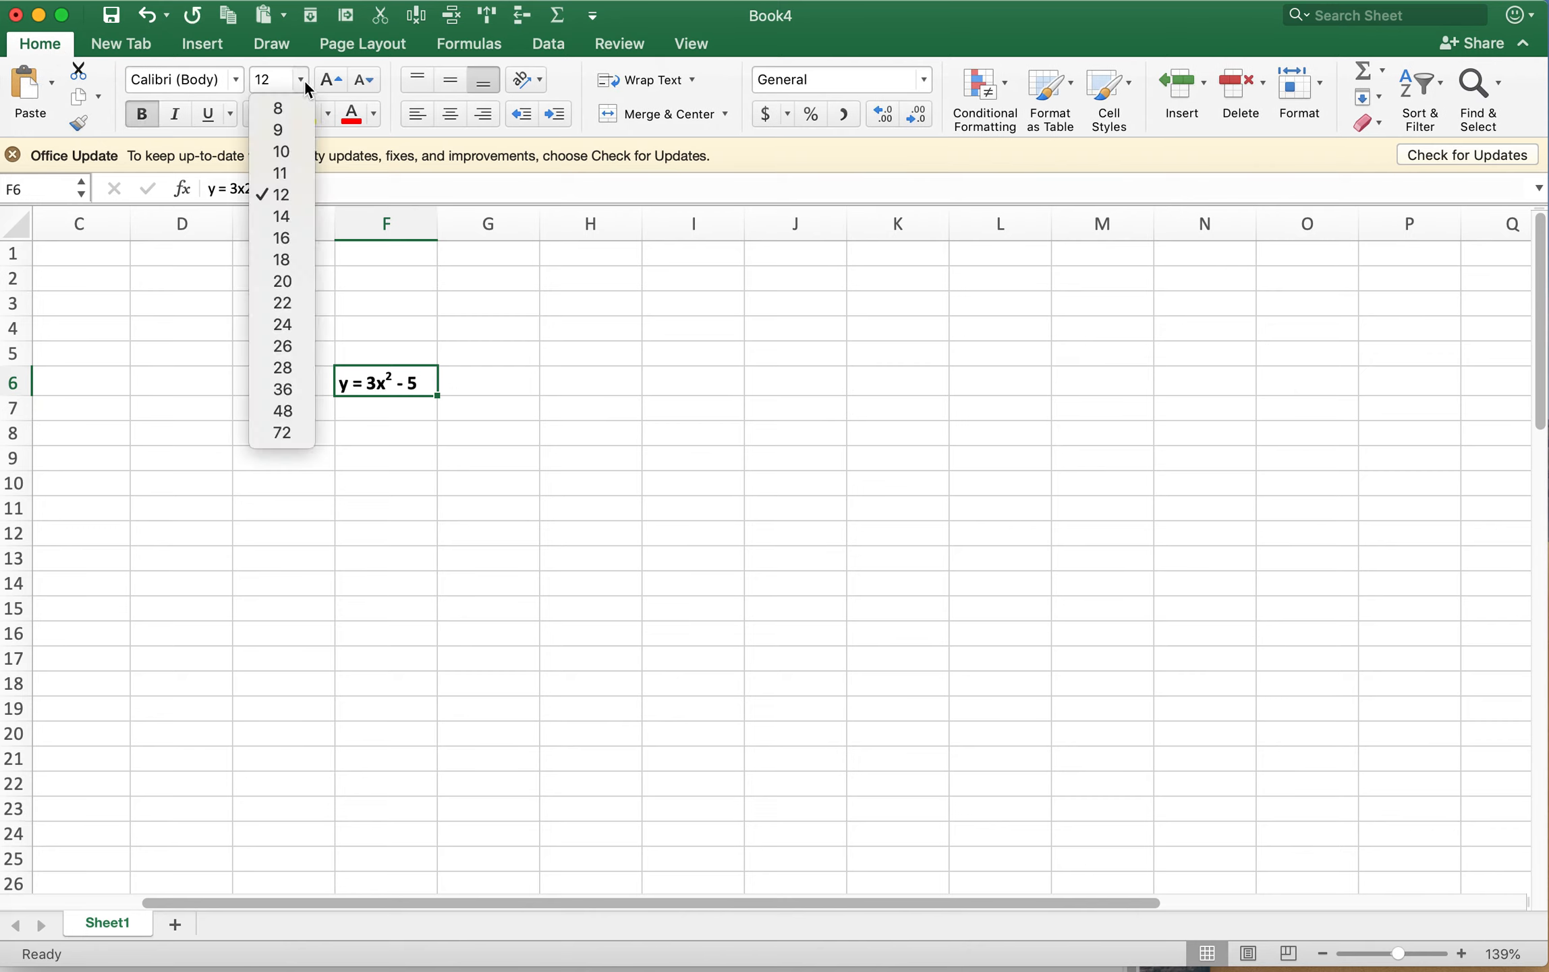
left_click(284, 247)
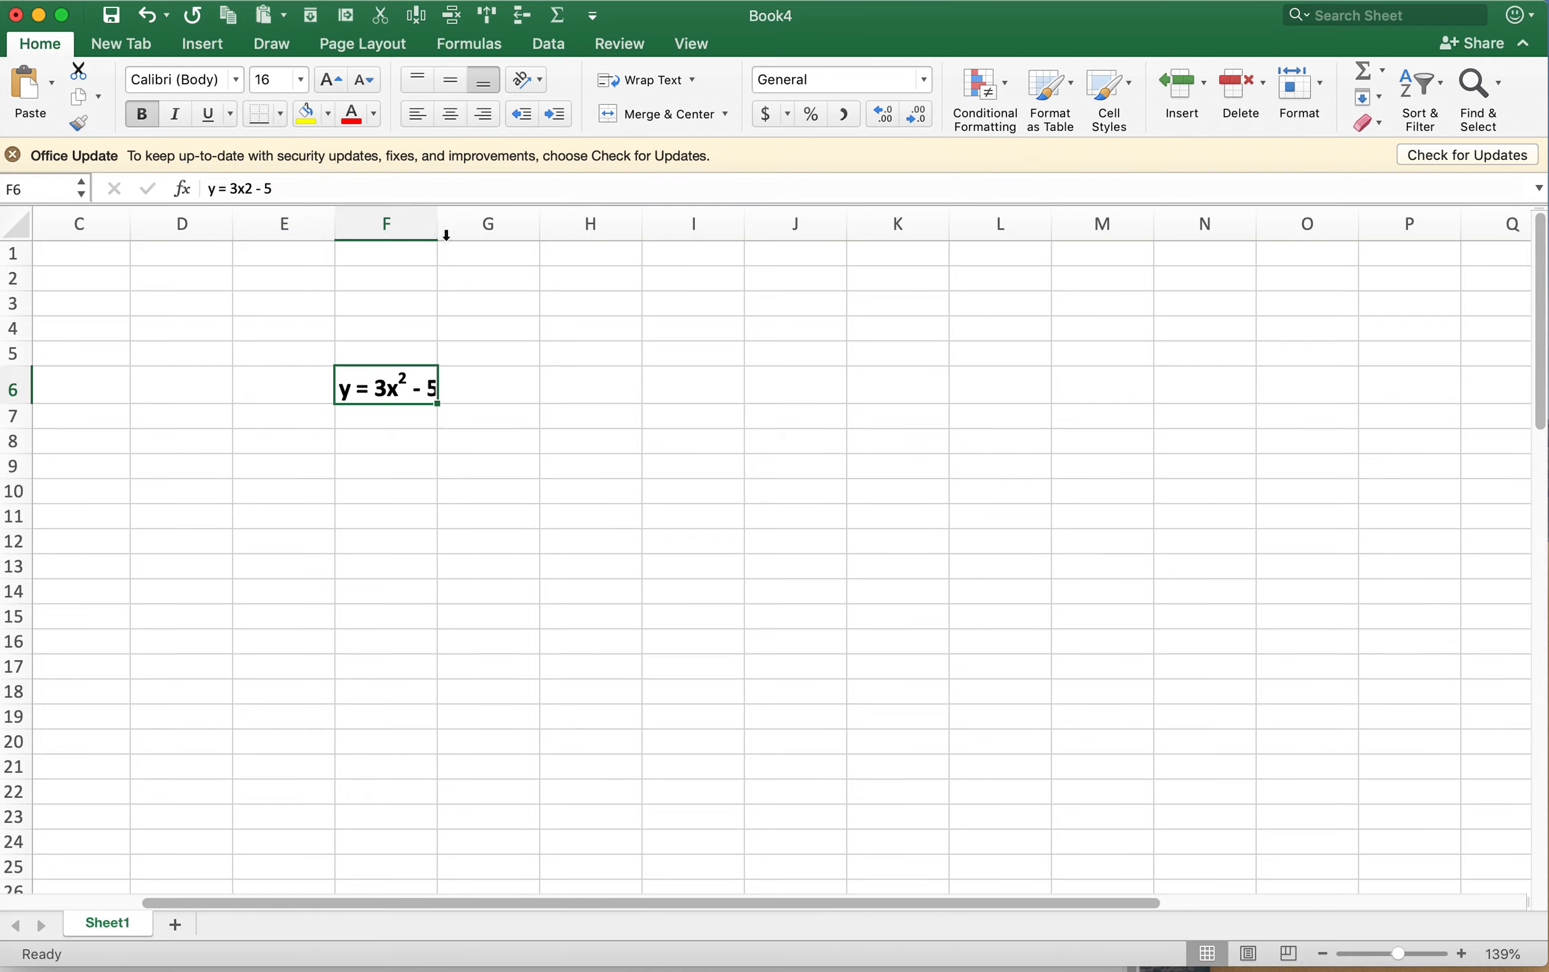
- Enter the table headers x in cell F9 and y in cell G9
left_click(493, 397)
left_click(461, 459)
left_click(375, 461)
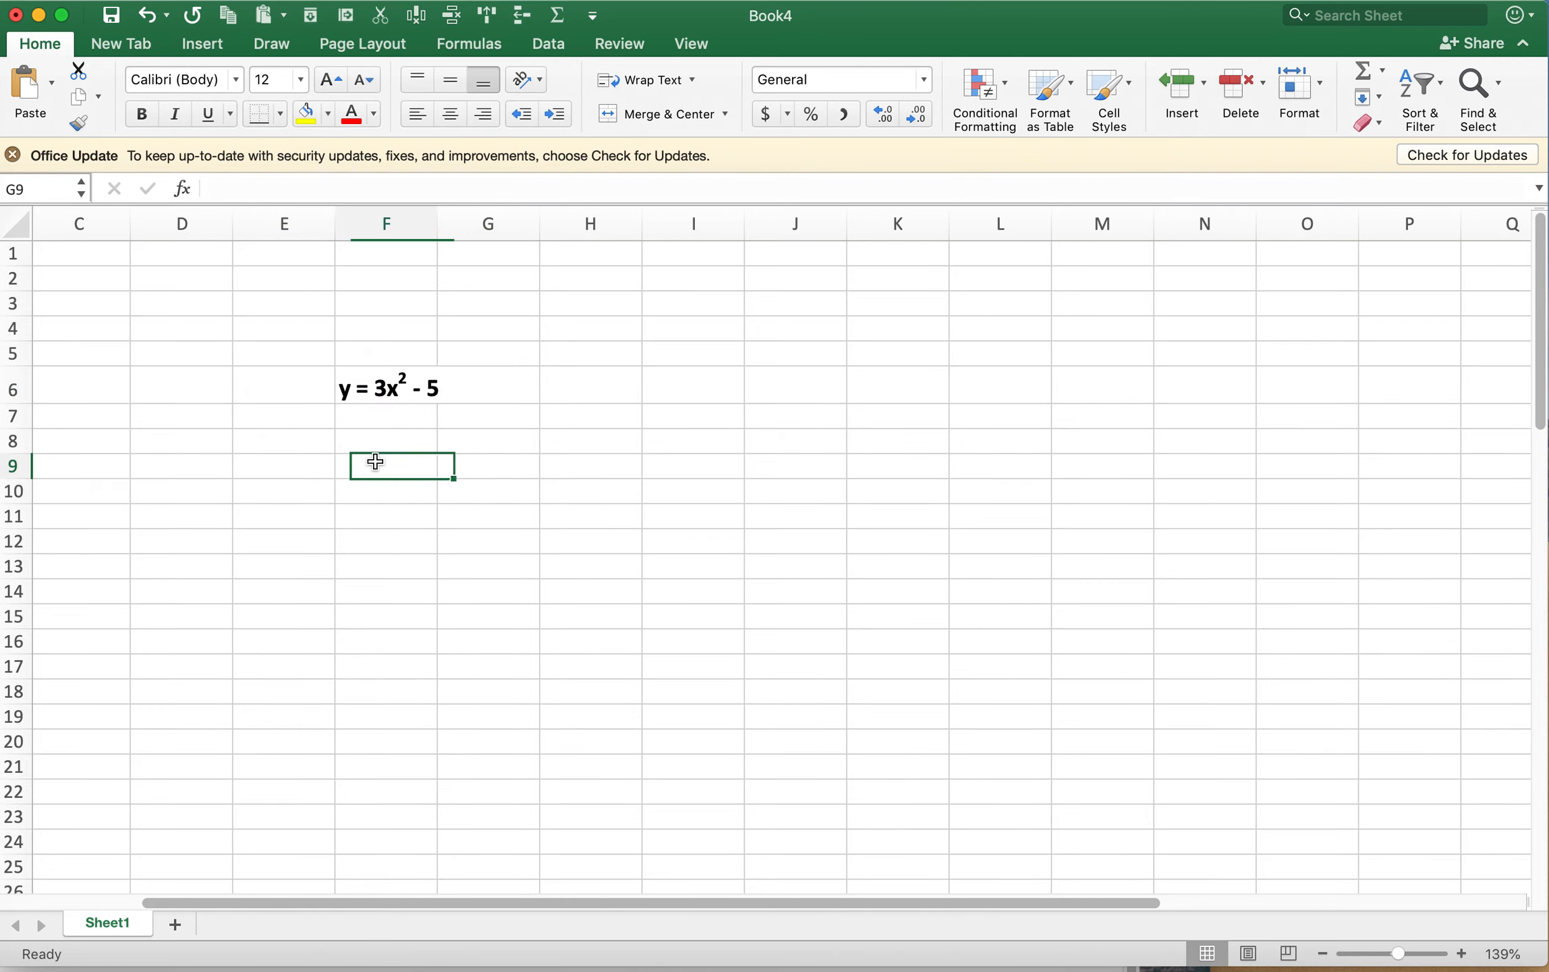
type("x")
key("Tab")
type("y")
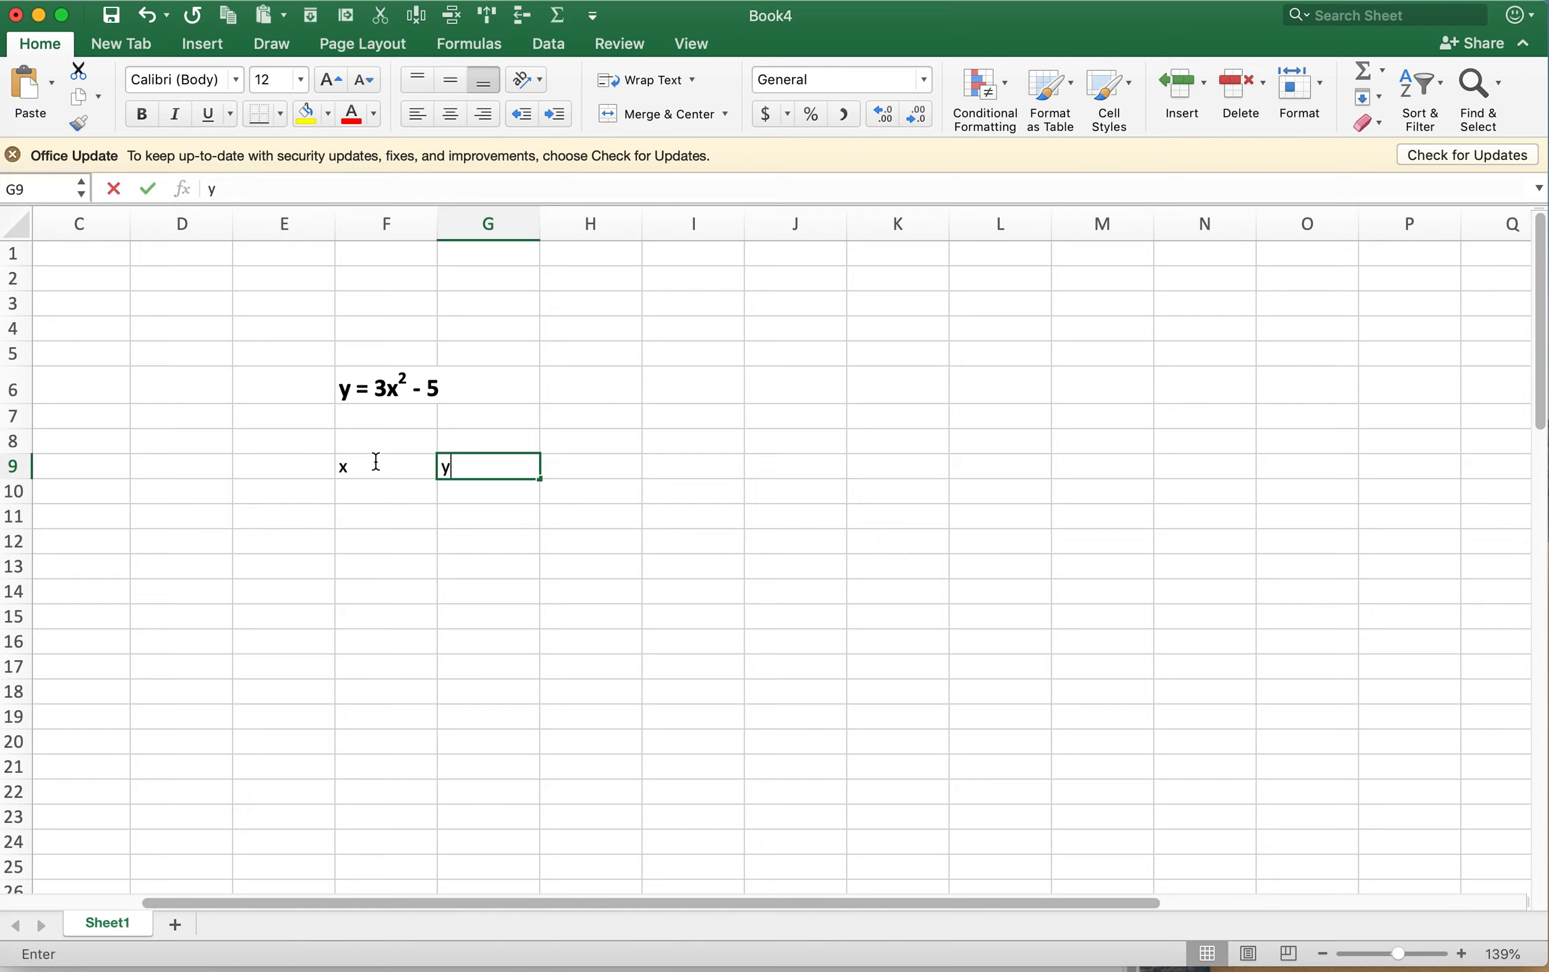
- Center the contents of columns F and G horizontally
left_click(377, 458)
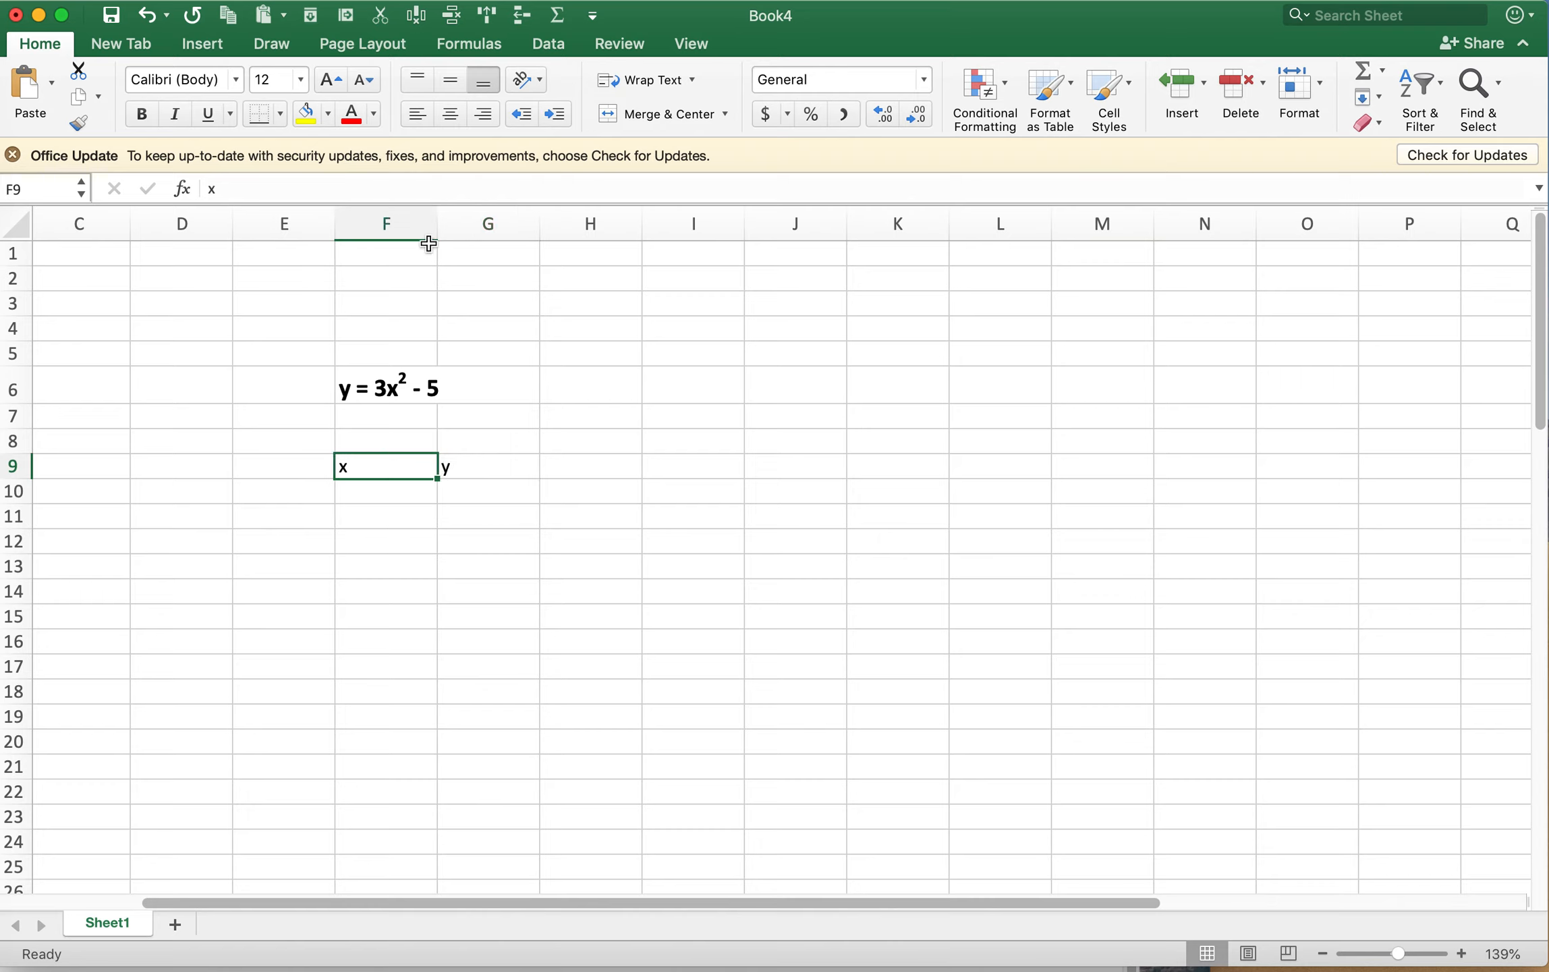
left_click(391, 219)
left_click_drag(390, 219, 479, 221)
left_click(450, 114)
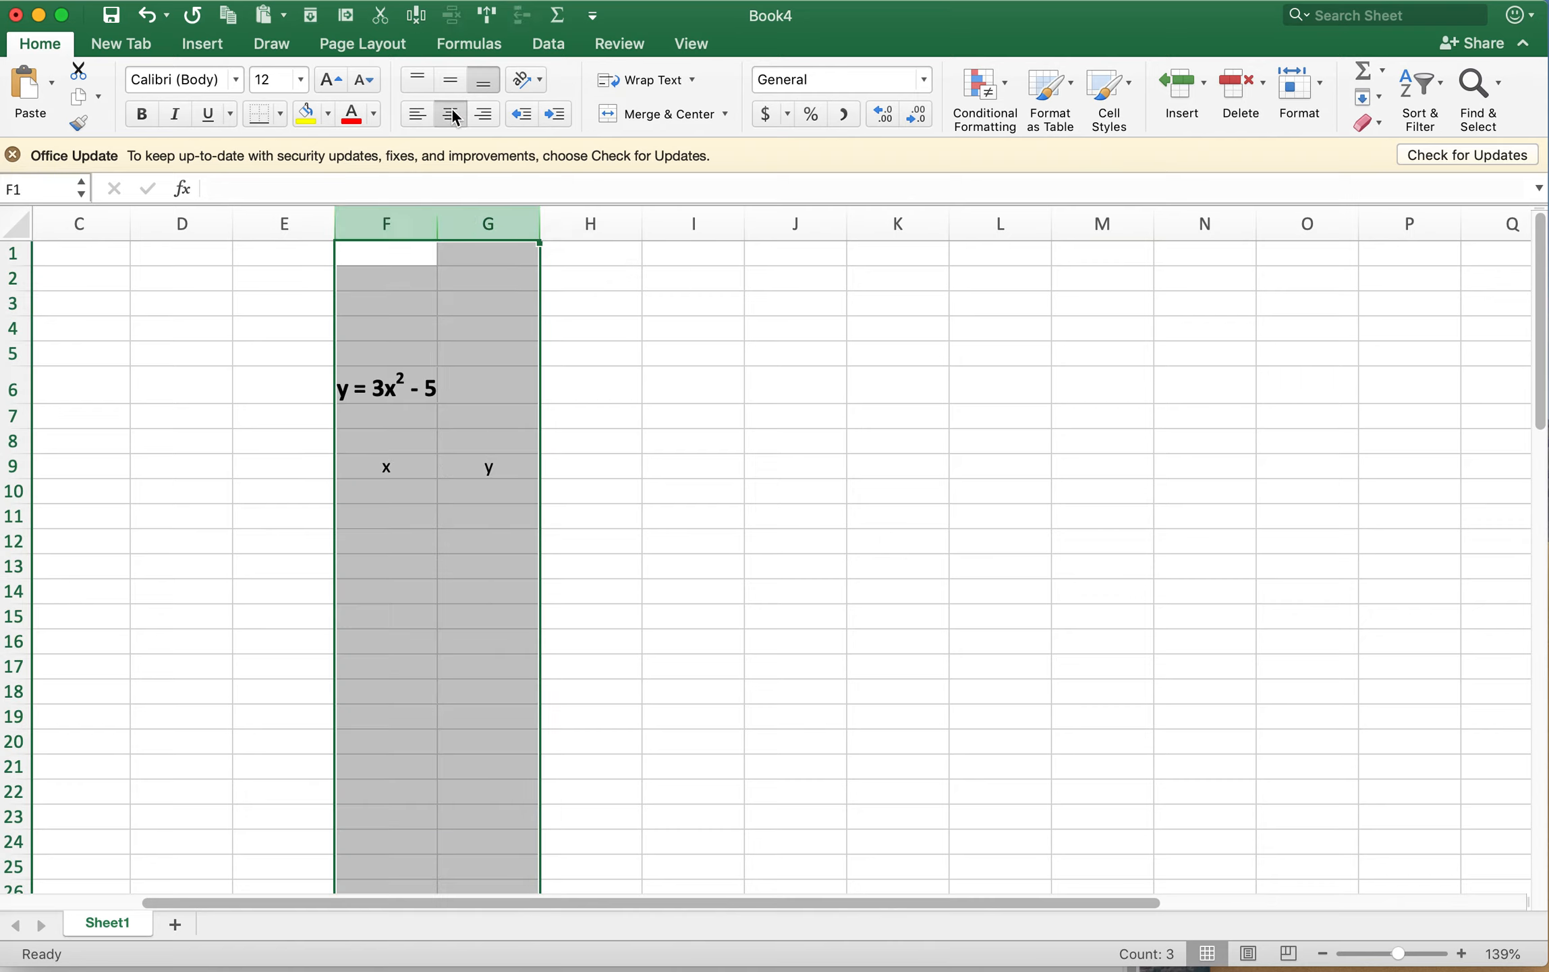
- Make the x and y headers in F9:G9 bold and set their font size to 14
double_click(399, 474)
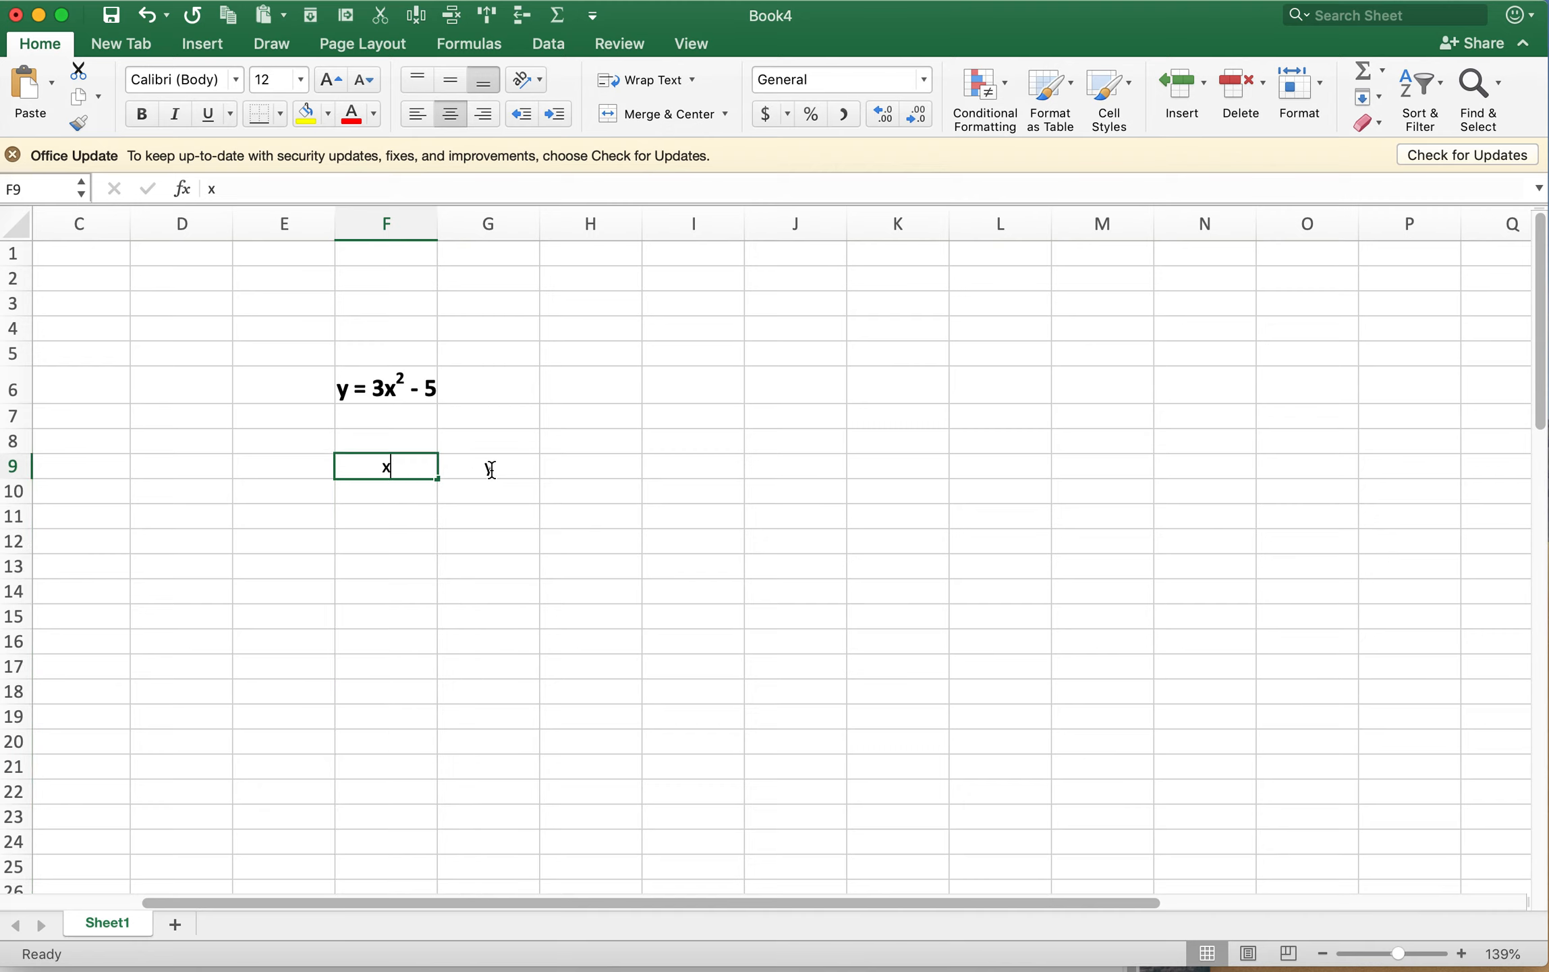
left_click_drag(494, 467, 398, 467)
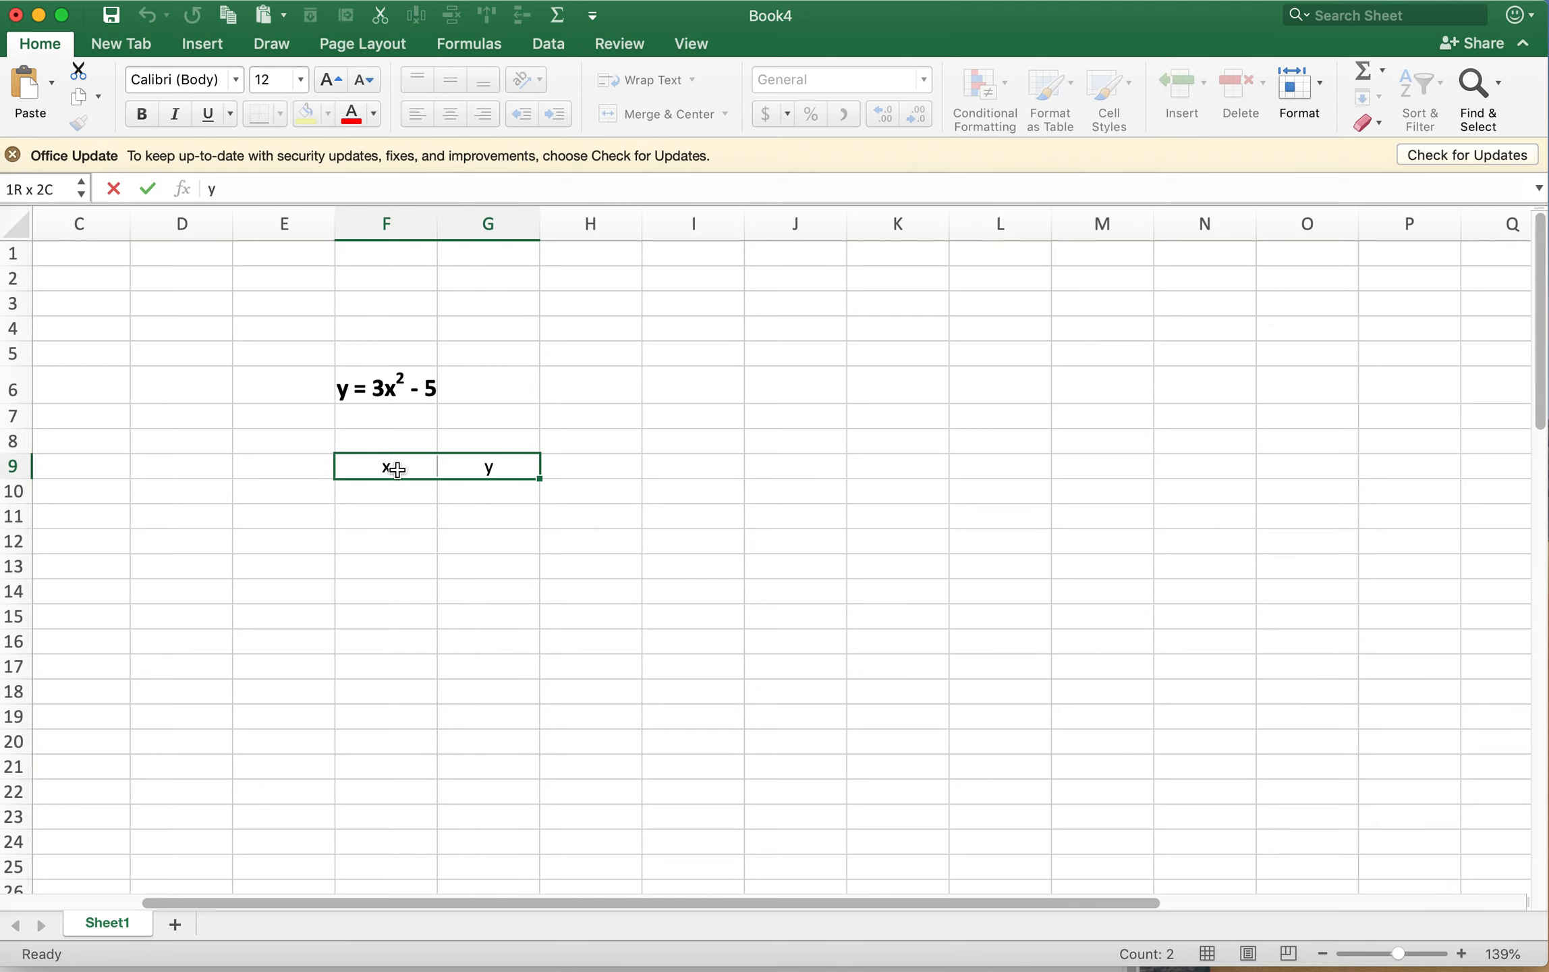
left_click(142, 115)
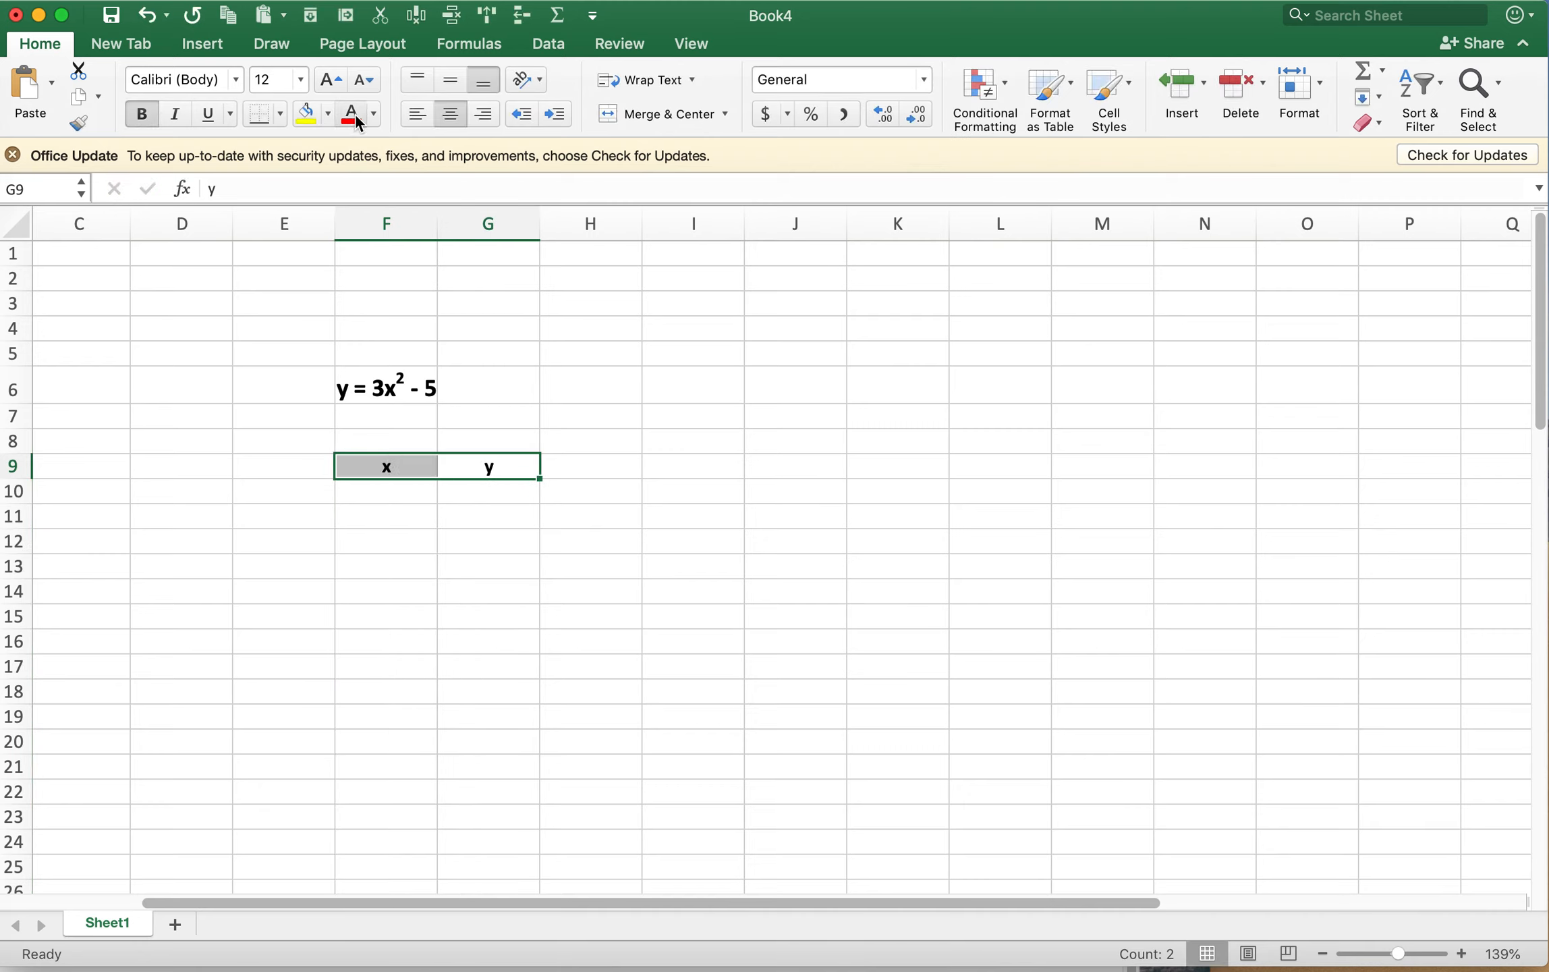
left_click(303, 81)
left_click(290, 216)
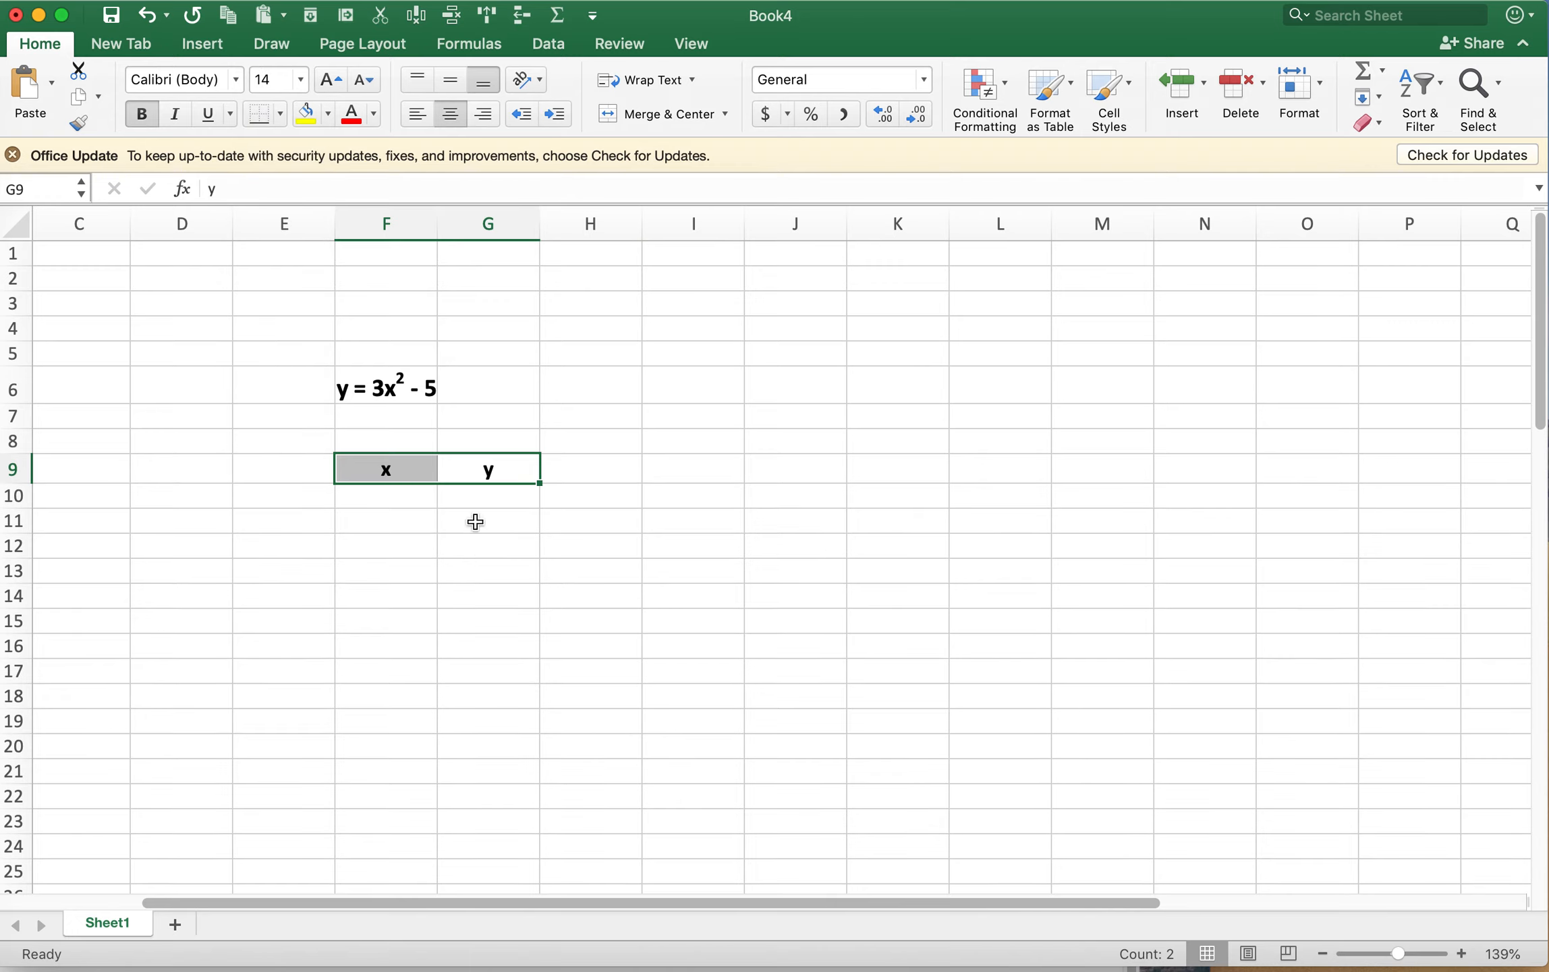
- Enter -2 as the first x value in cell F10
left_click(384, 495)
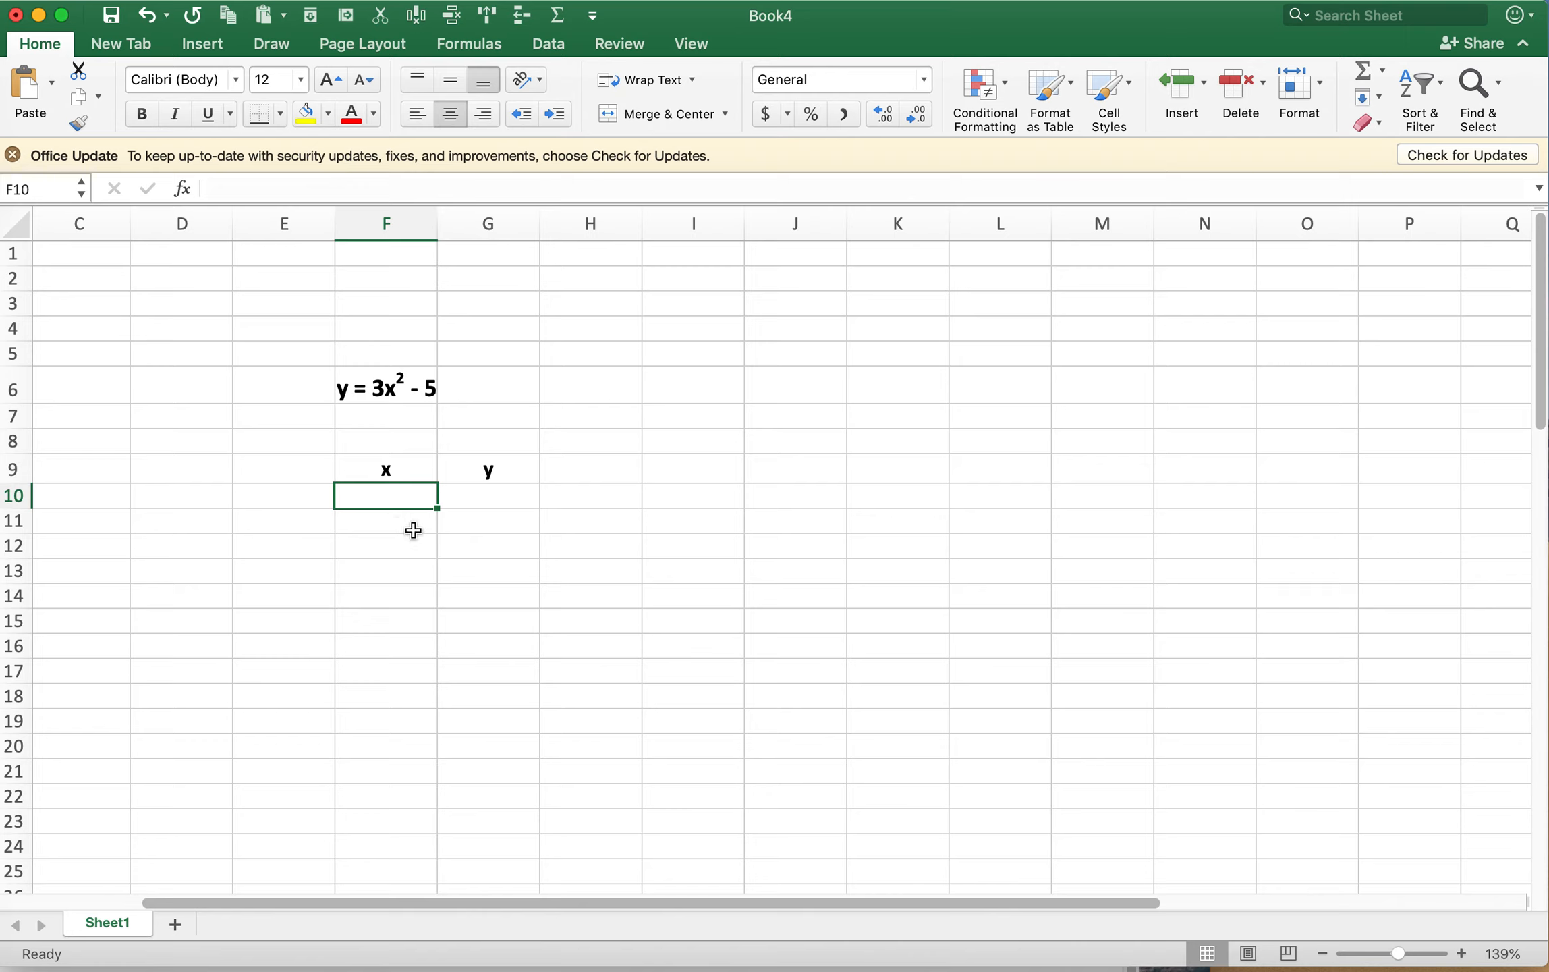
type("-2")
key("Return")
- Try entering the x values individually with -1.8 in F11 and -1.6 in F12, and clear both cells
left_click(415, 521)
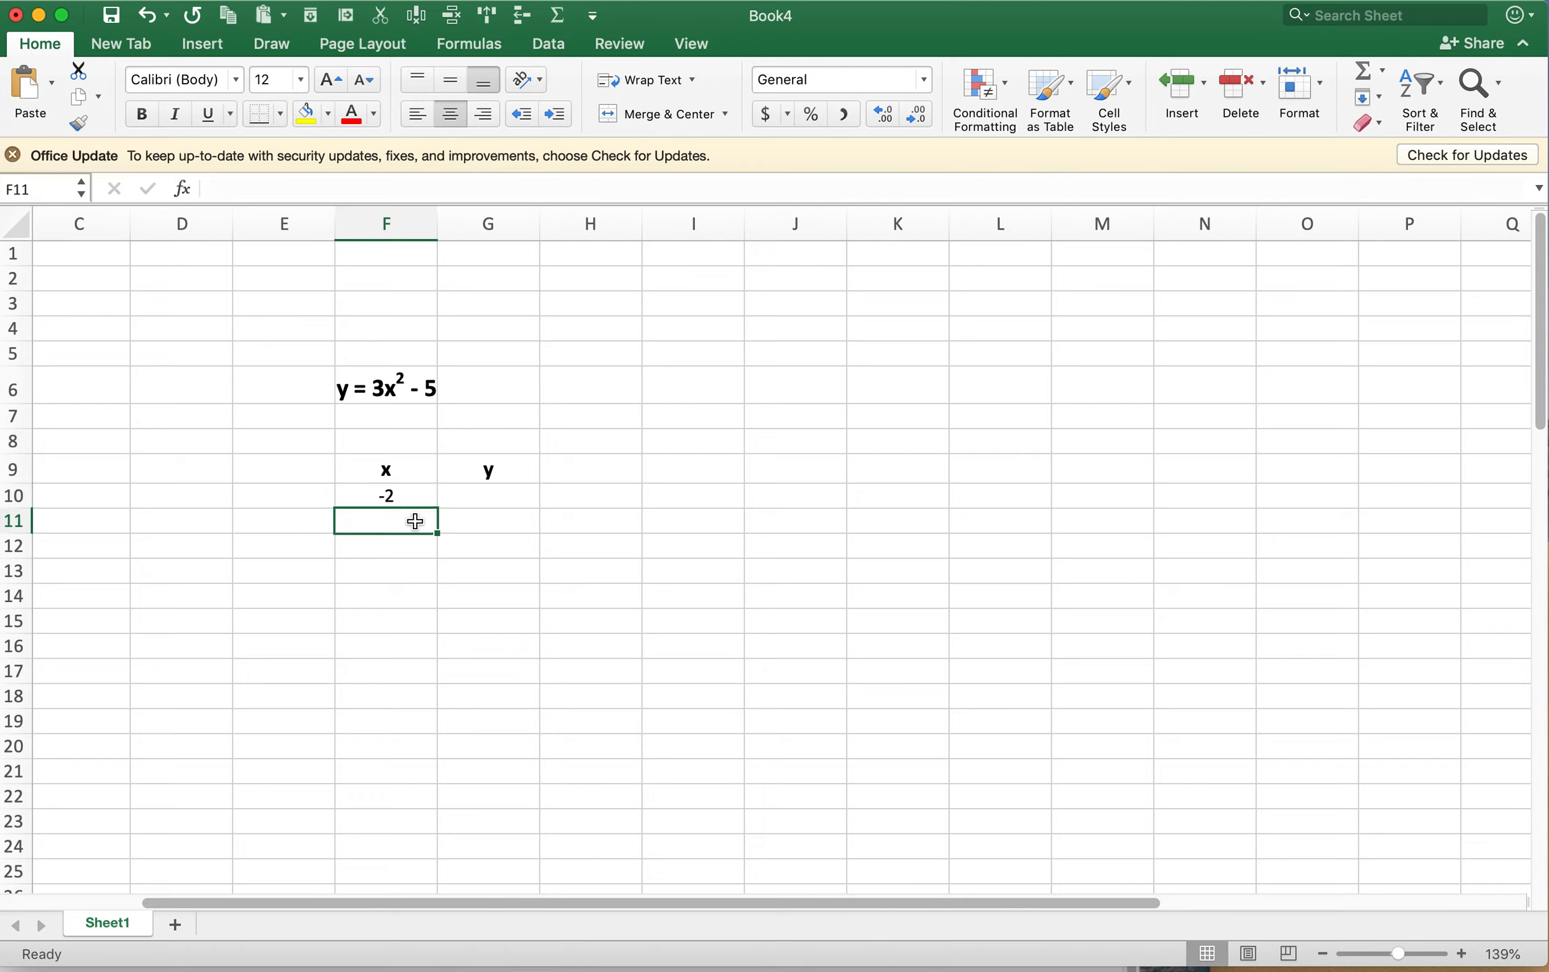
type("-")
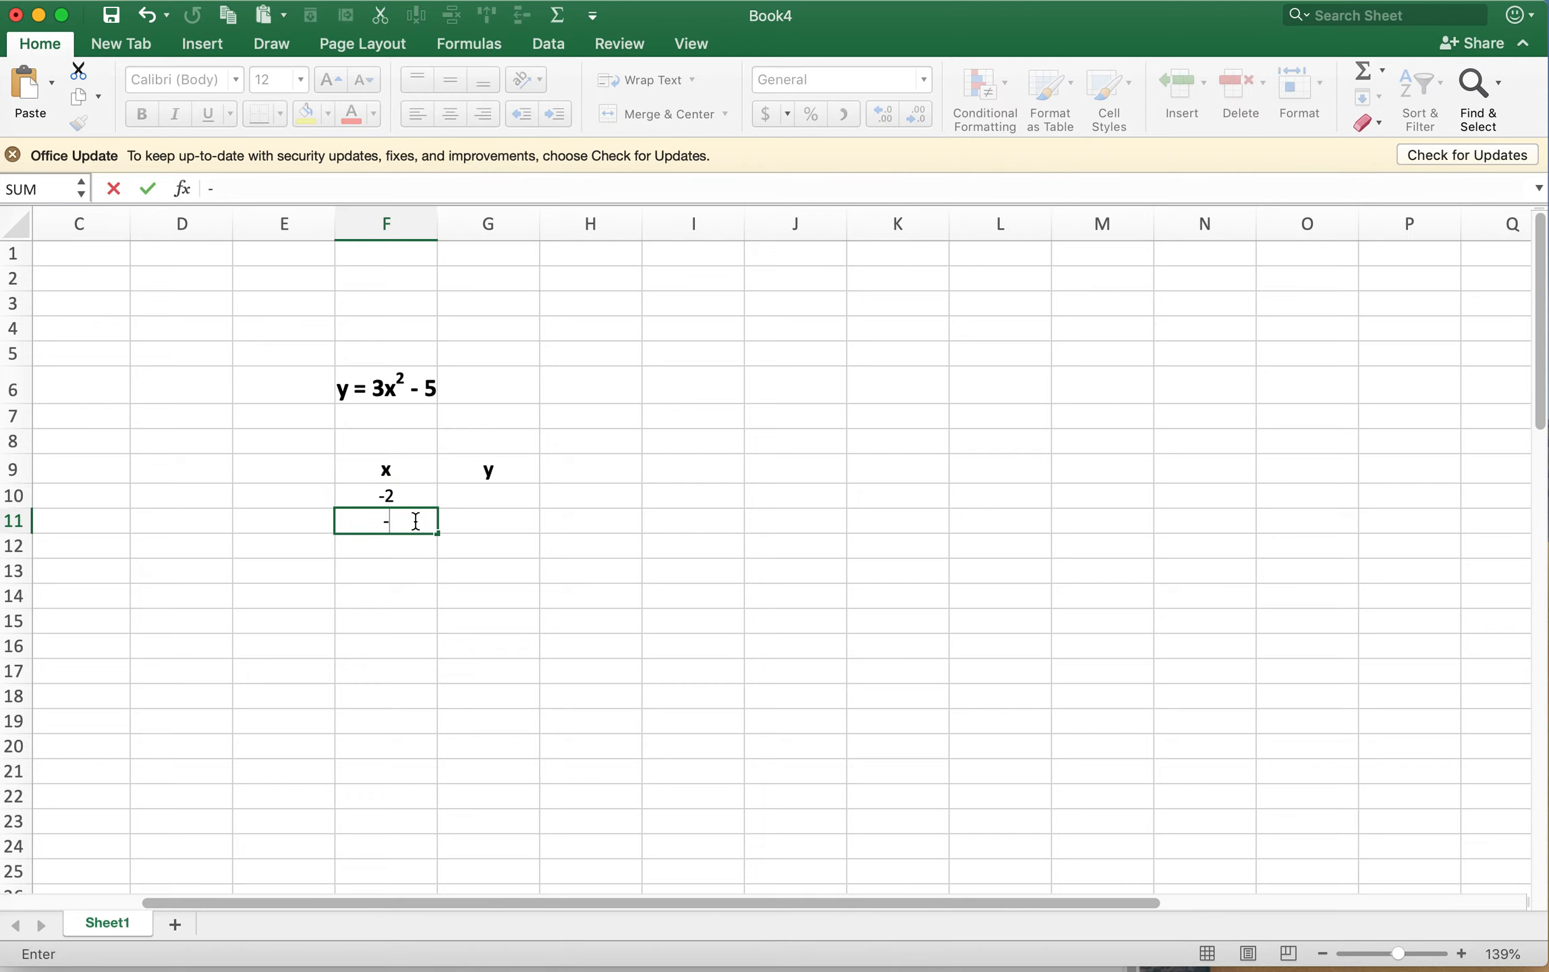
type("1.8")
key("Return")
left_click(421, 548)
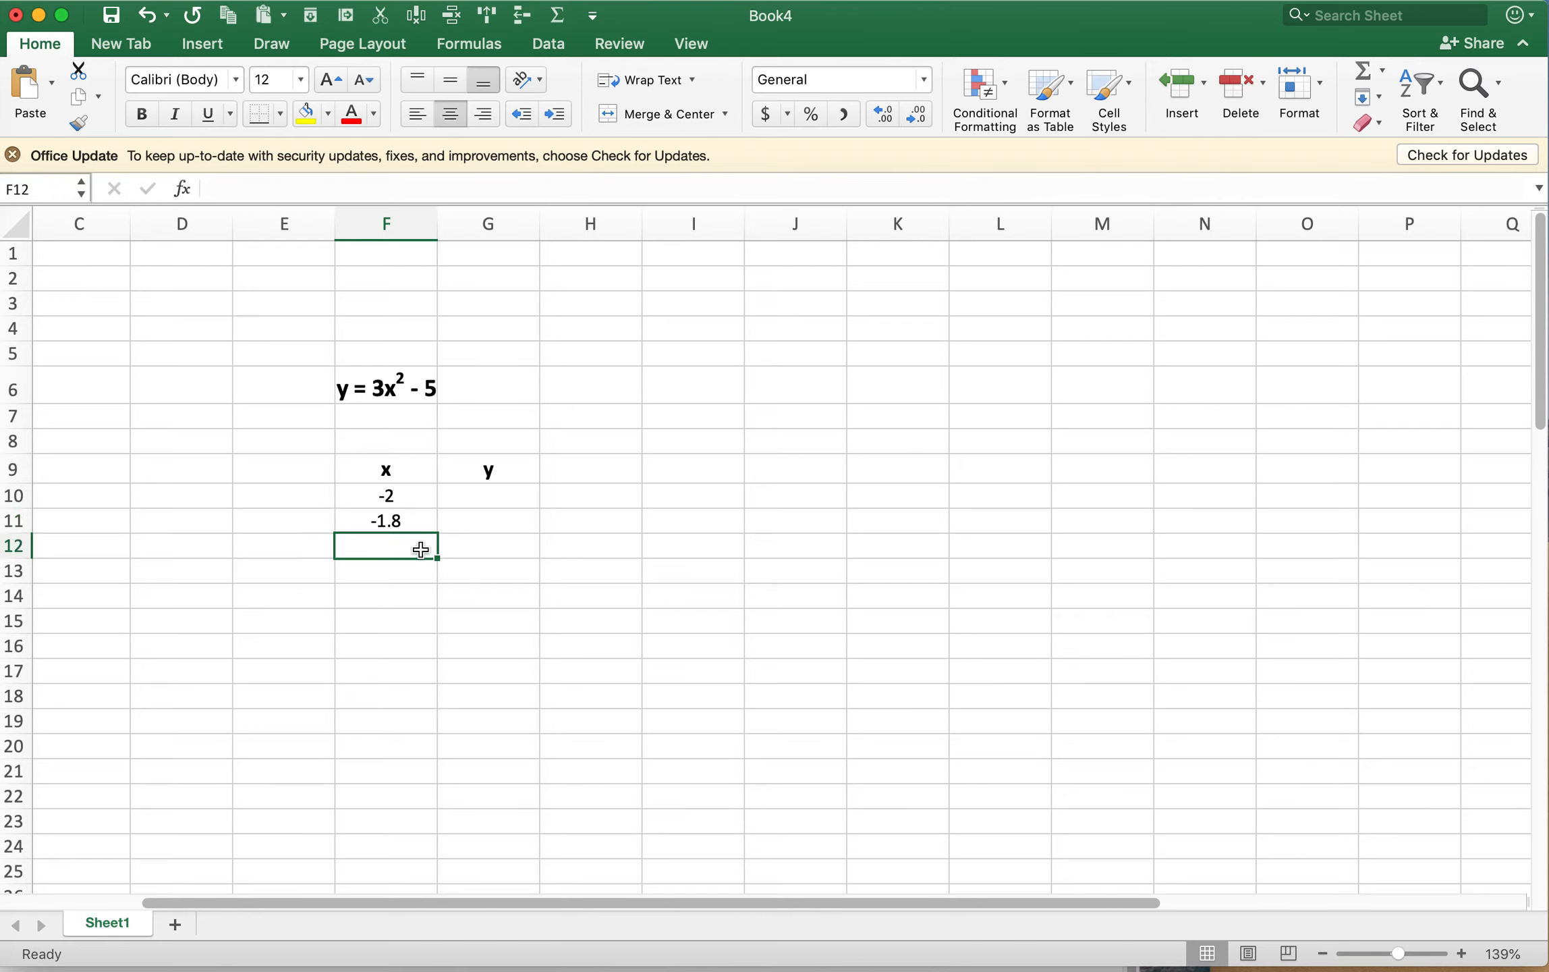
type("-1.6")
key("Return")
scroll(418, 550, "down", 1)
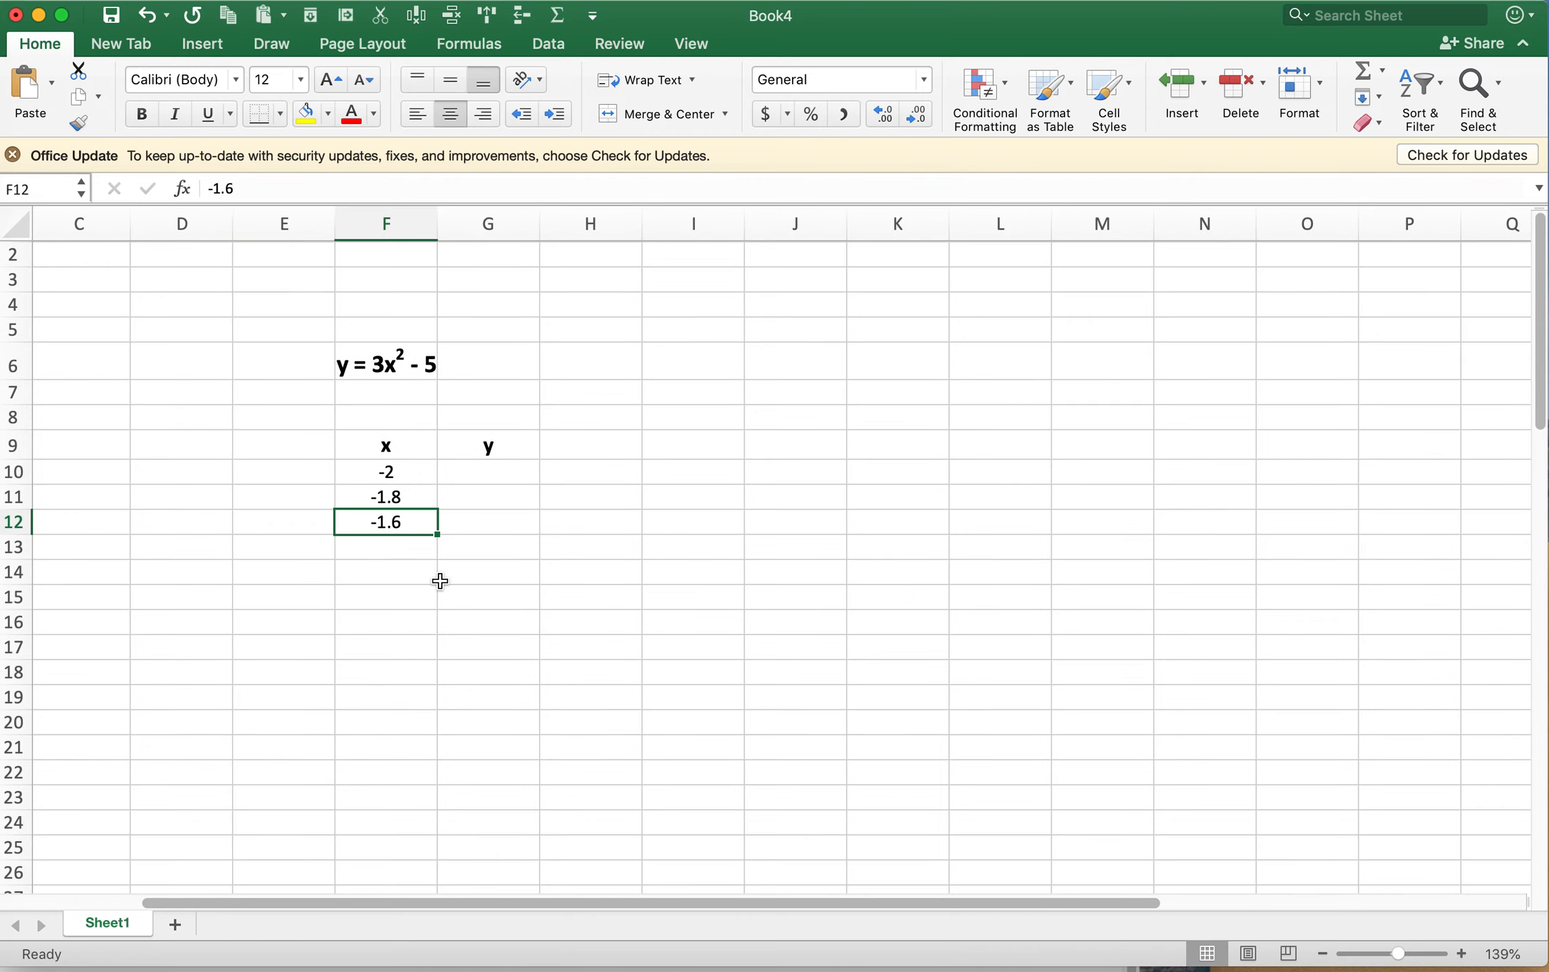
key("Delete")
left_click(415, 506)
key("Delete")
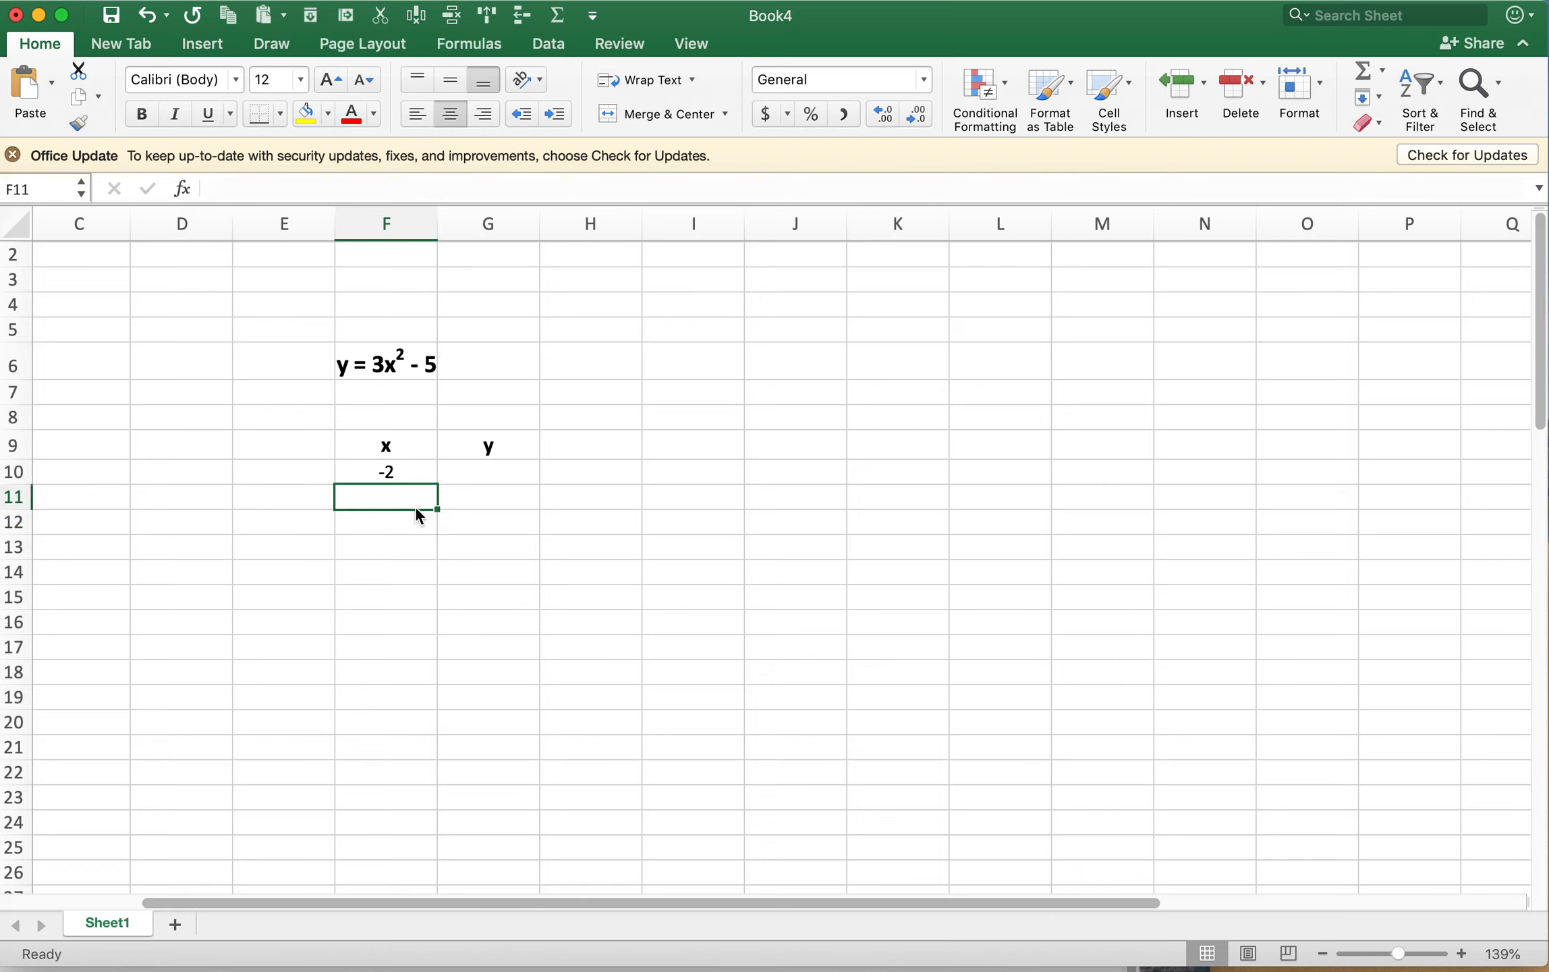
- Enter -1.8 in F11 and extend the series from F10:F11 down column F to 36 values
type("-1.8")
key("Return")
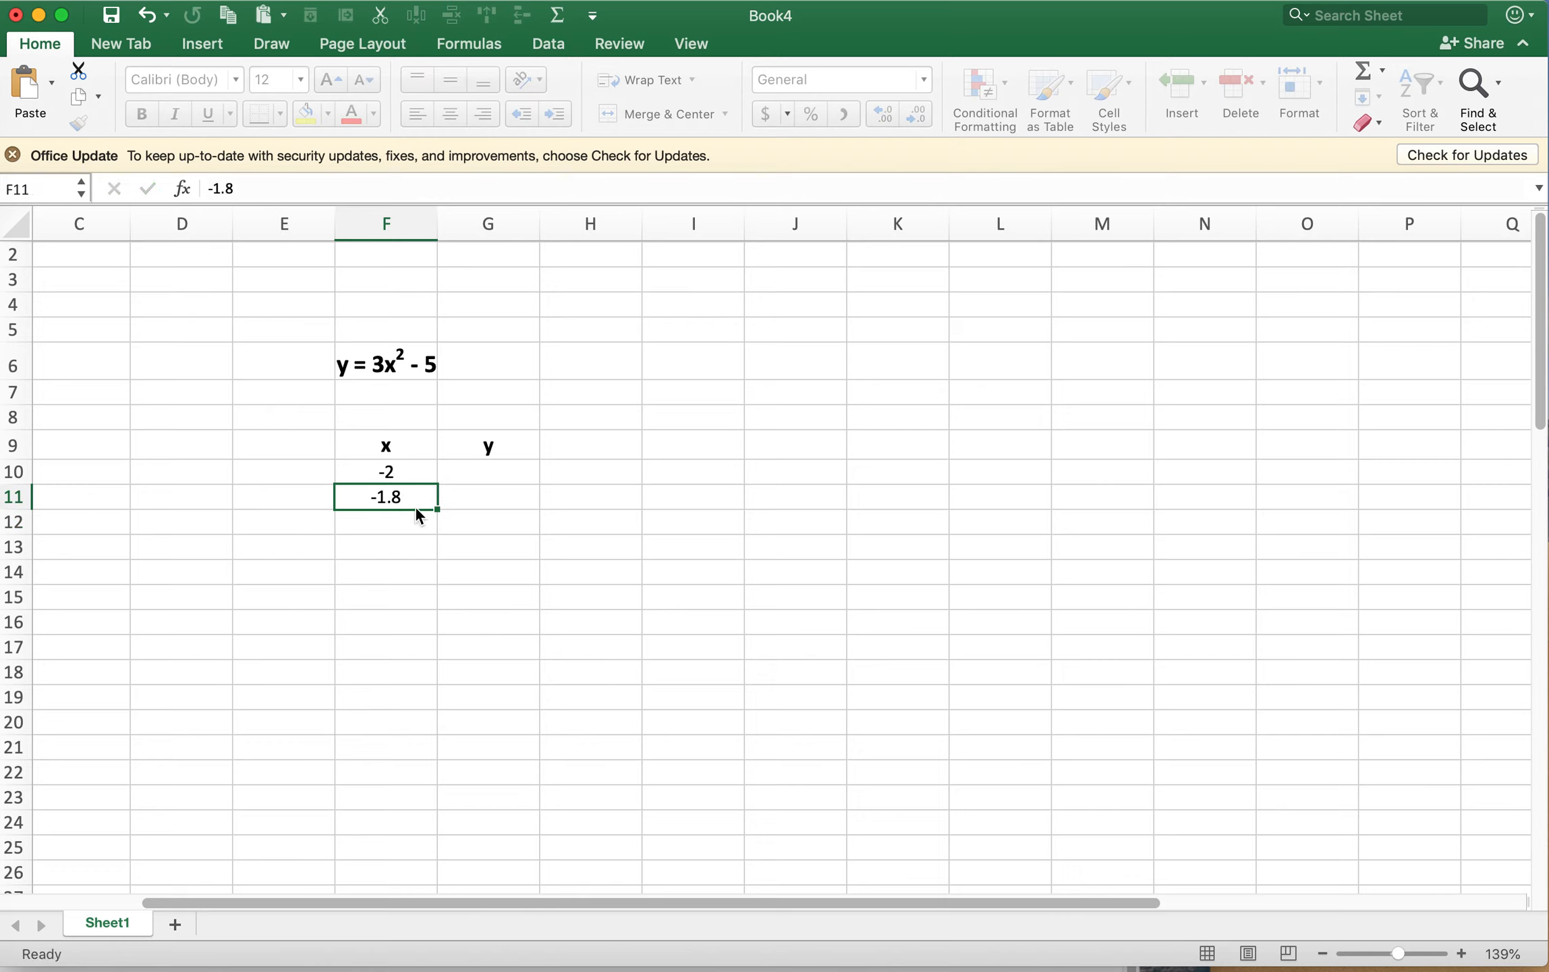
left_click_drag(397, 473, 410, 495)
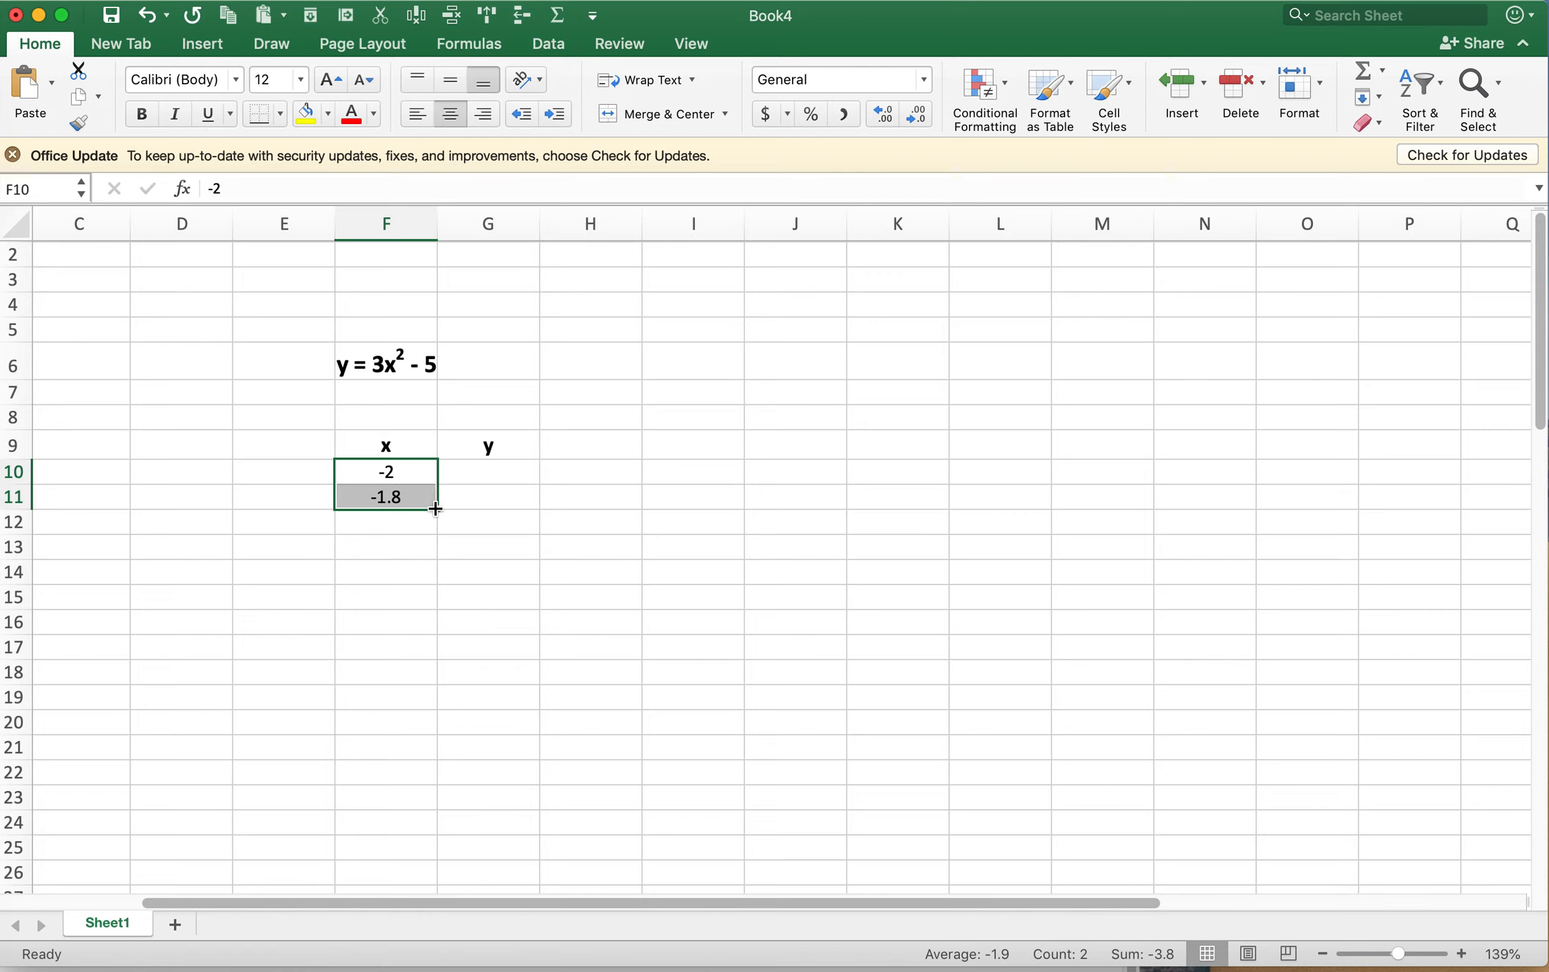
left_click_drag(435, 508, 435, 508)
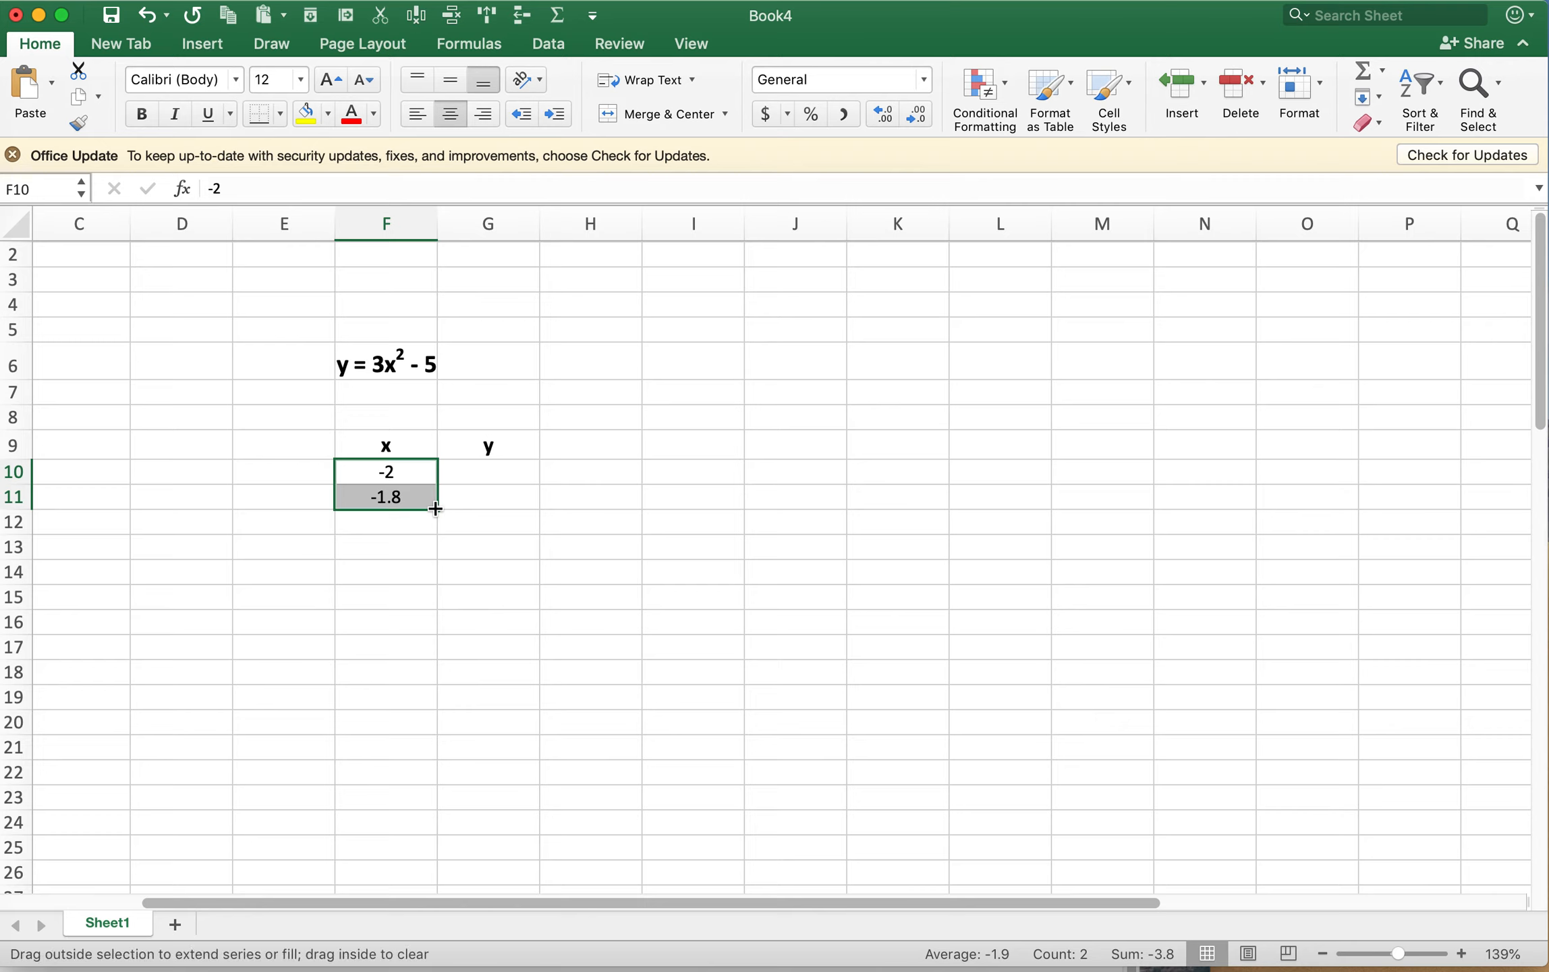
left_click_drag(436, 512, 419, 832)
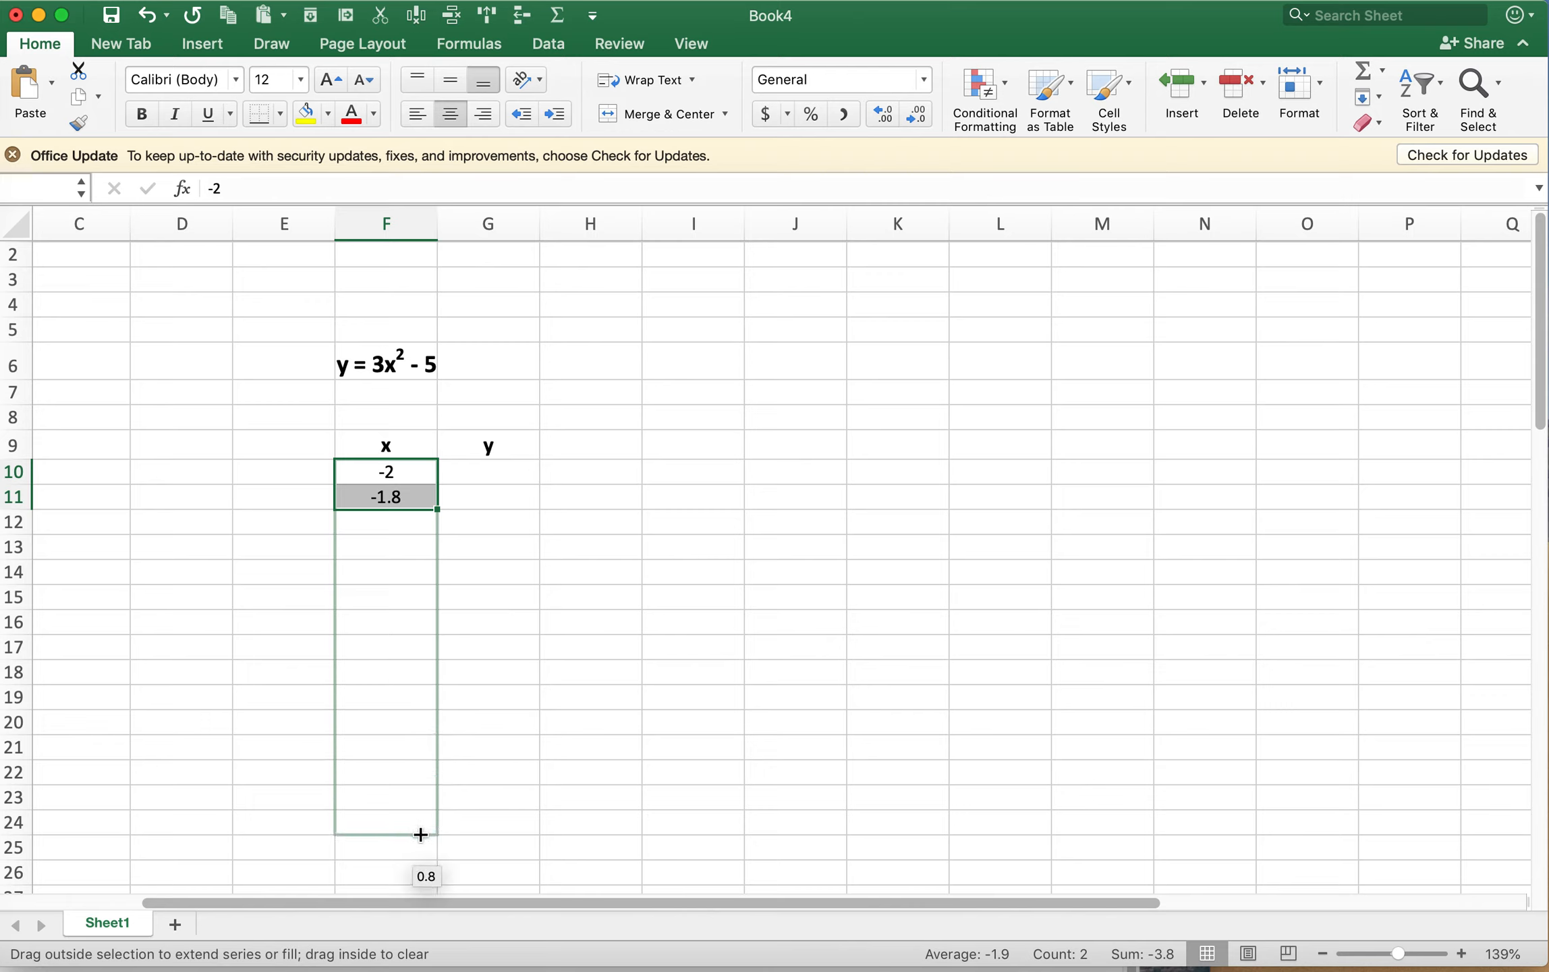
left_click_drag(419, 837, 410, 885)
scroll(555, 571, "up", 5)
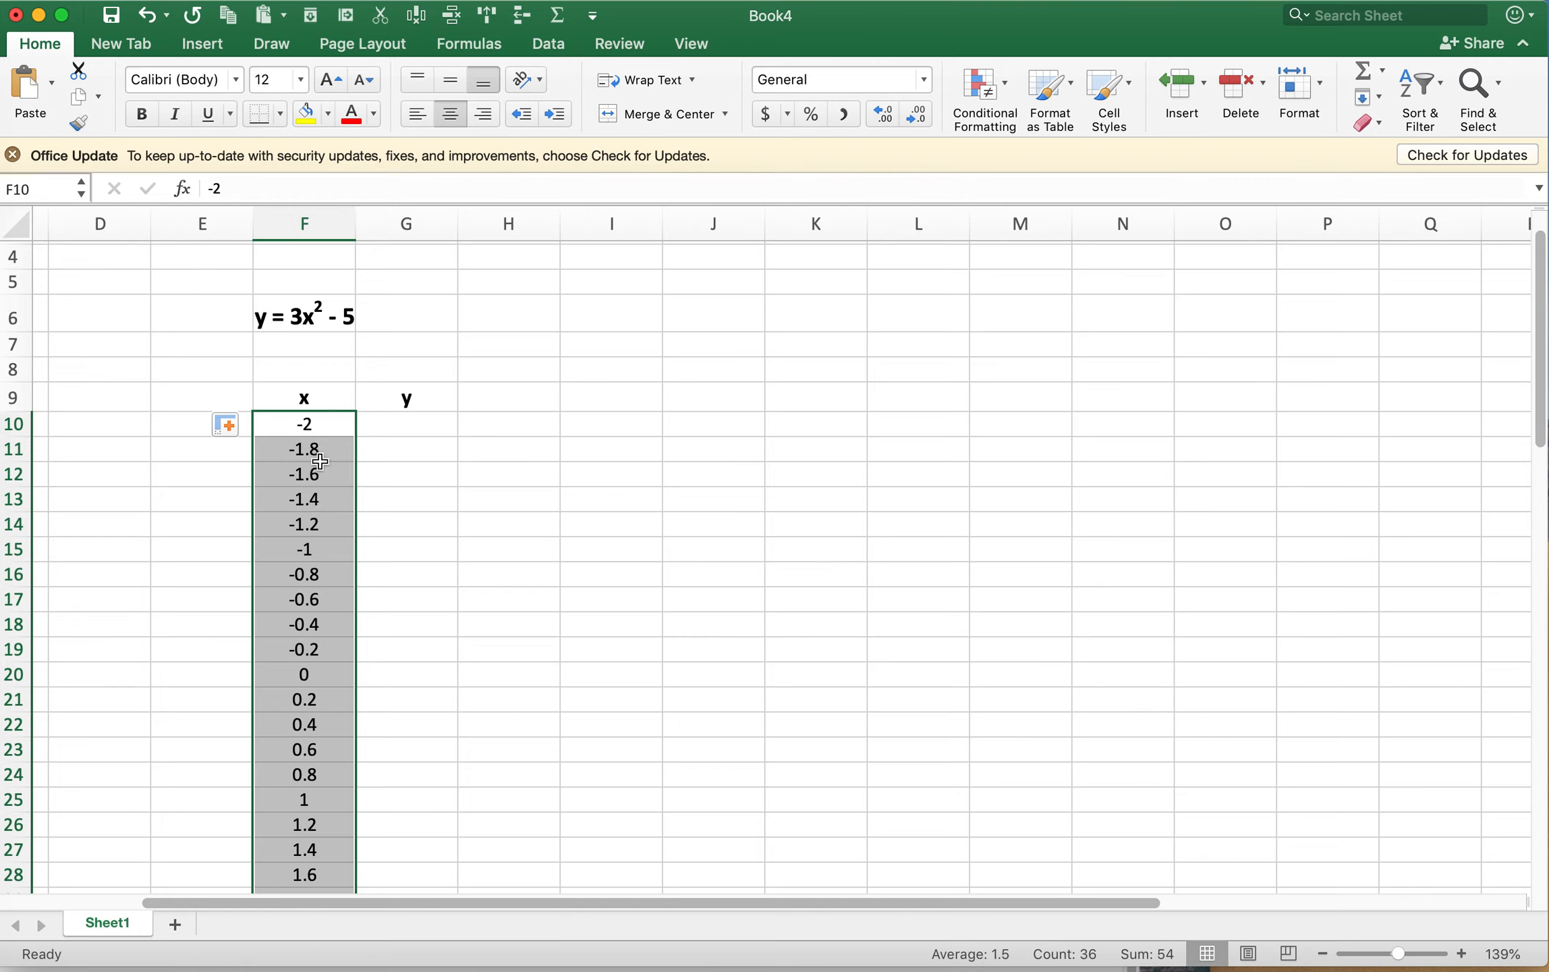
- Check the spacing of the x values with =F10-F11 in E11 filled down to E20, and clear the check cells
left_click(204, 448)
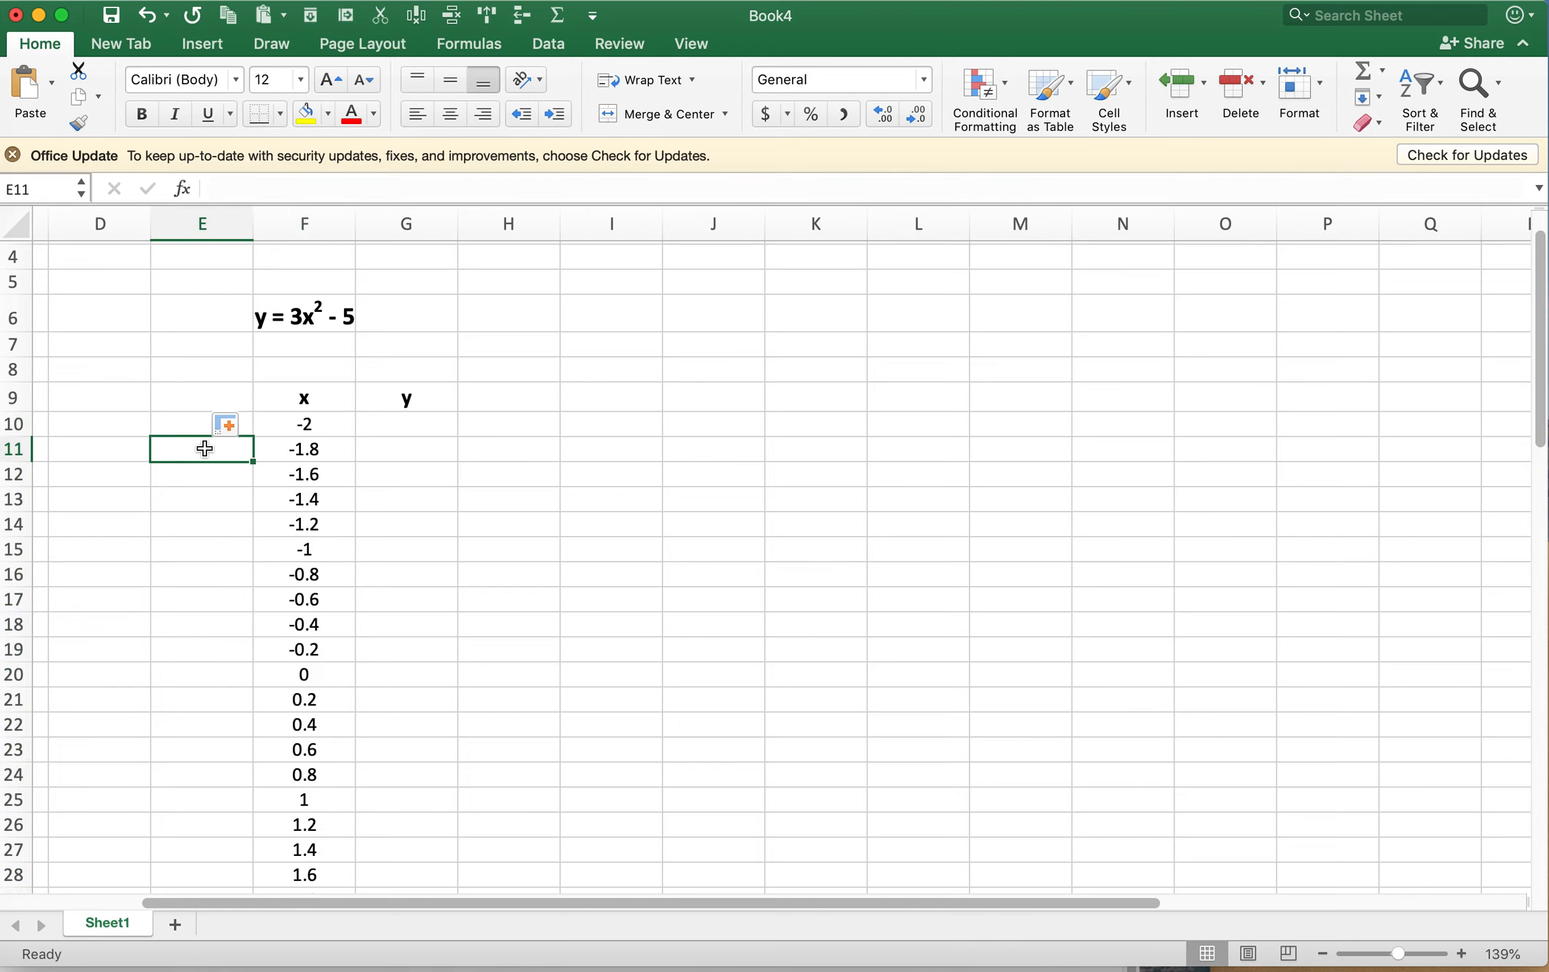
type("=")
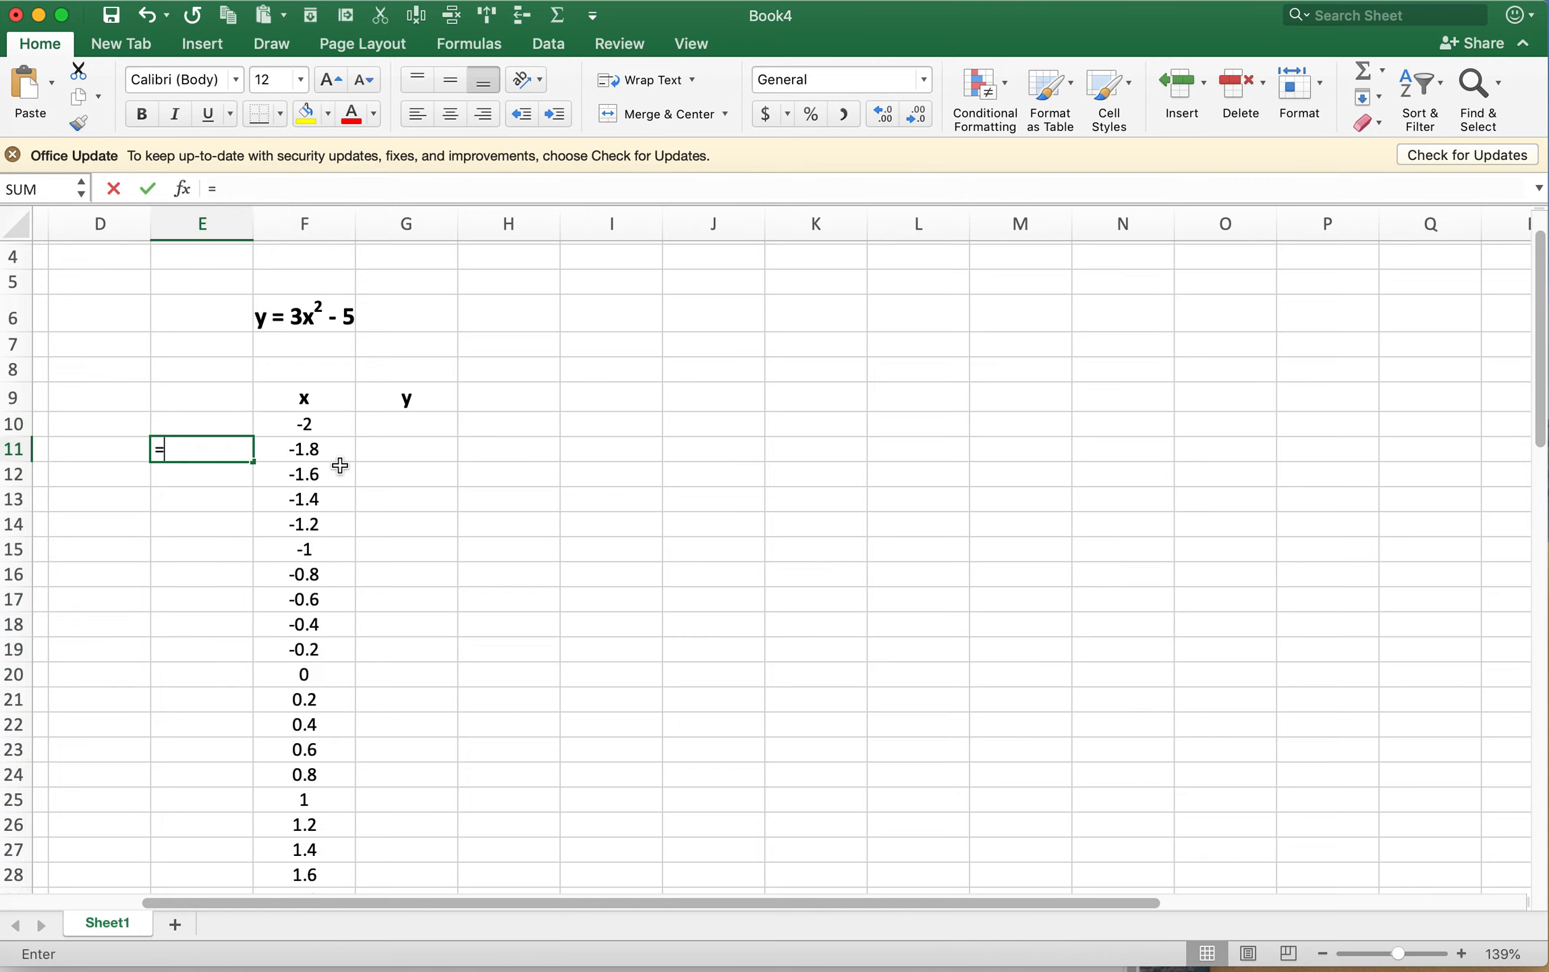
left_click(307, 424)
type("-")
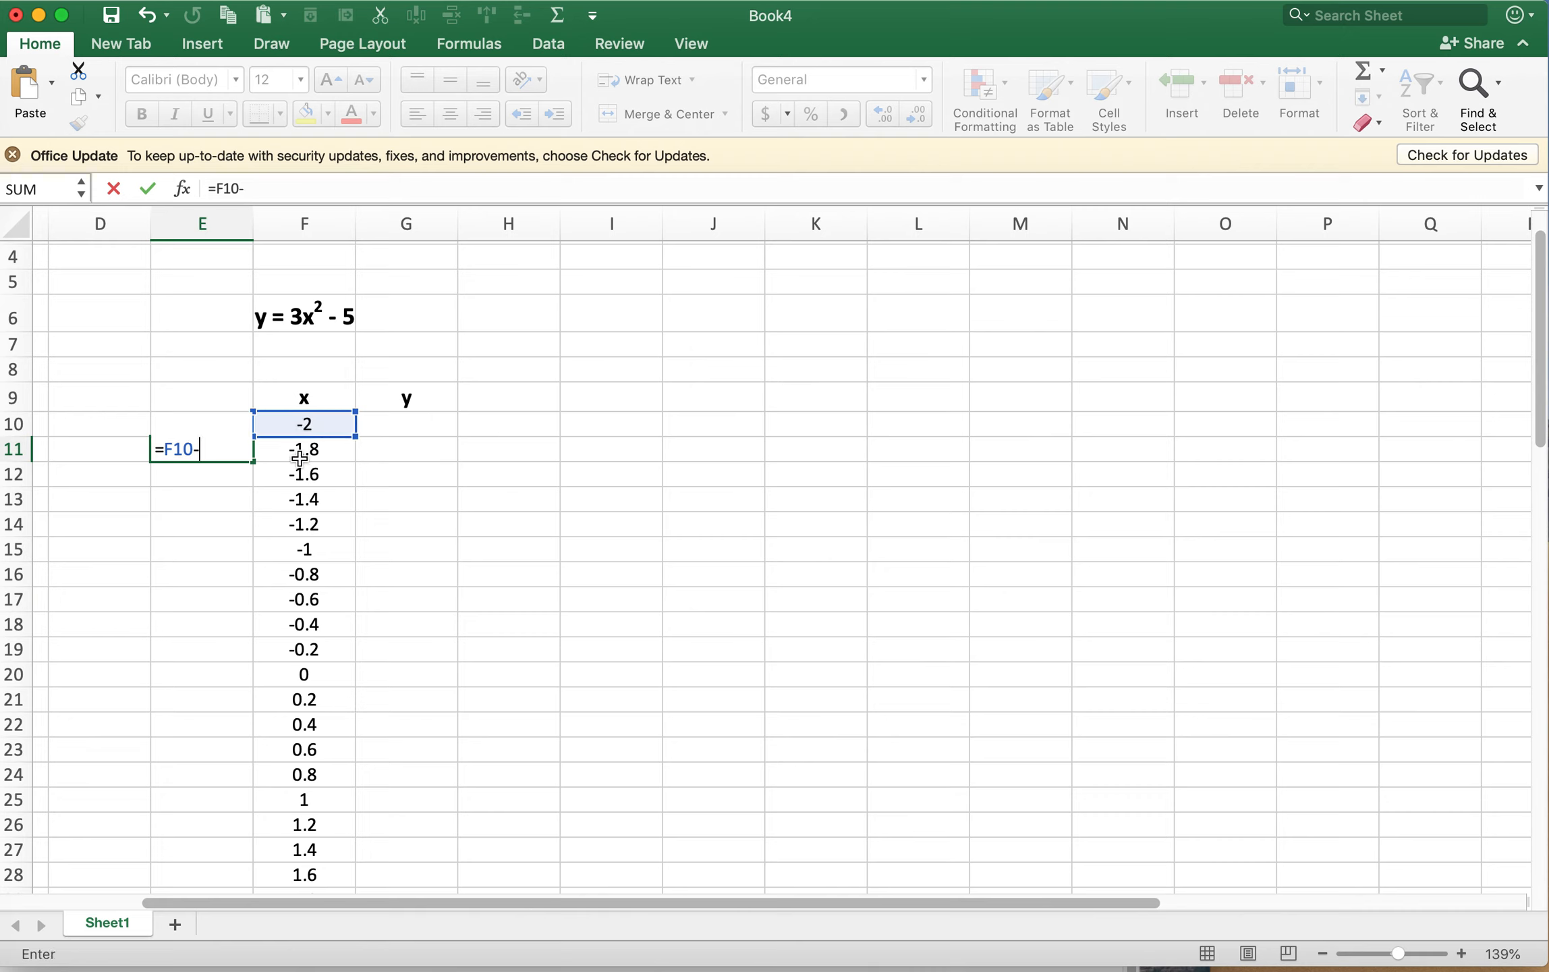
left_click(305, 456)
key("Return")
left_click_drag(253, 461, 240, 691)
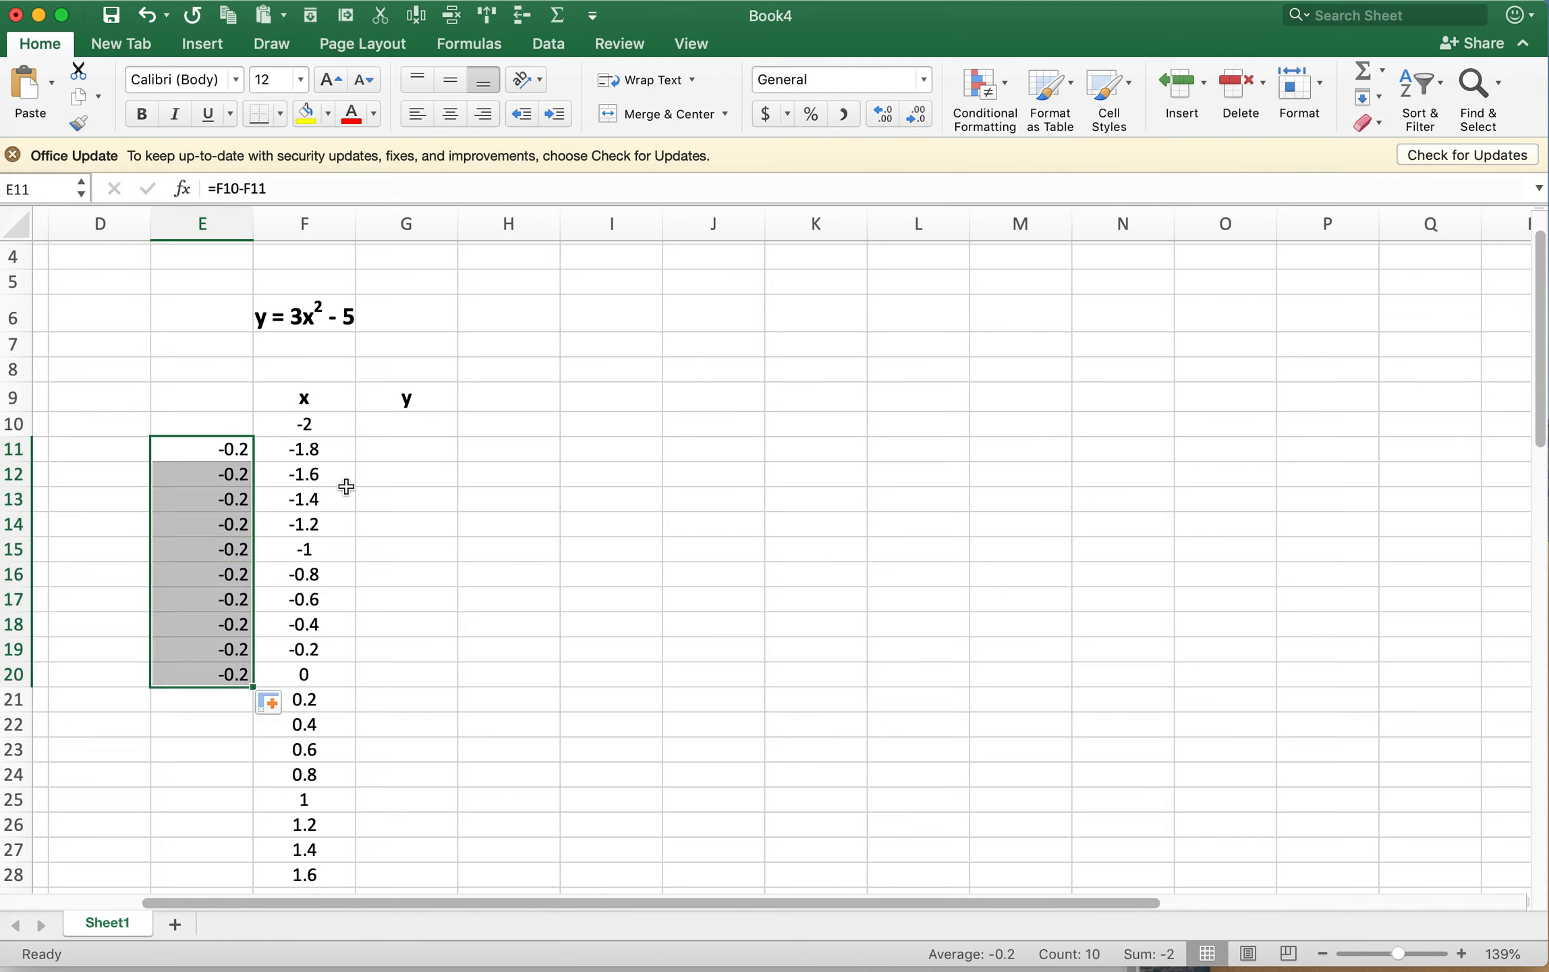
key("Delete")
- Enter 2+2 without an equals sign in the empty cell G2 above the equation
left_click(395, 473)
left_click(377, 417)
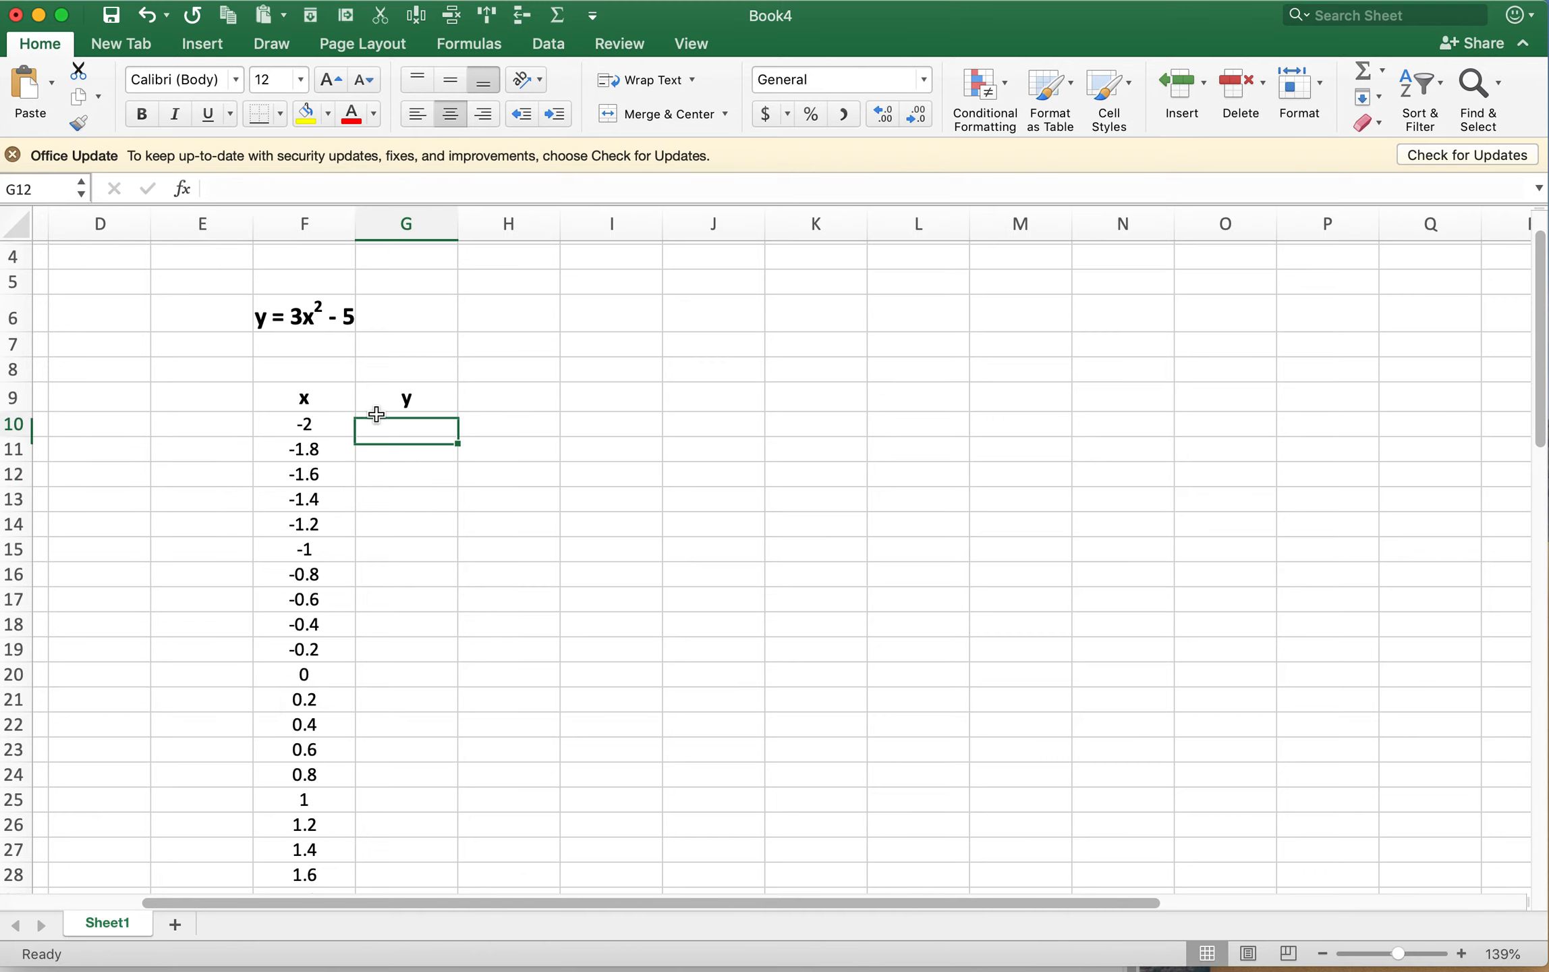
scroll(453, 464, "up", 3)
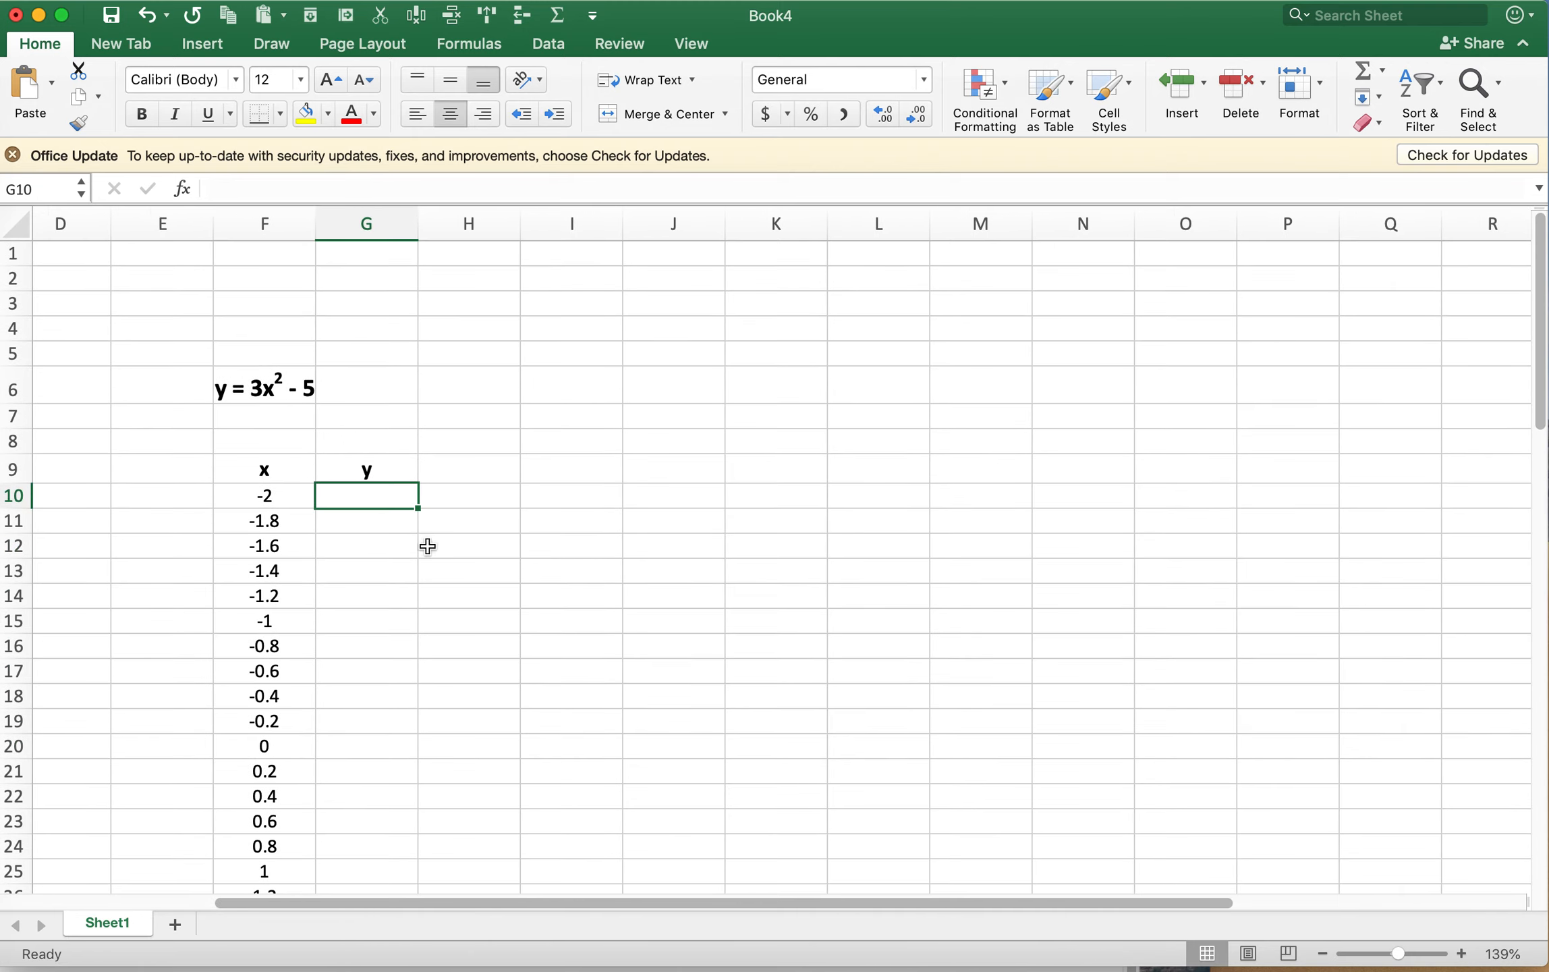
left_click(367, 276)
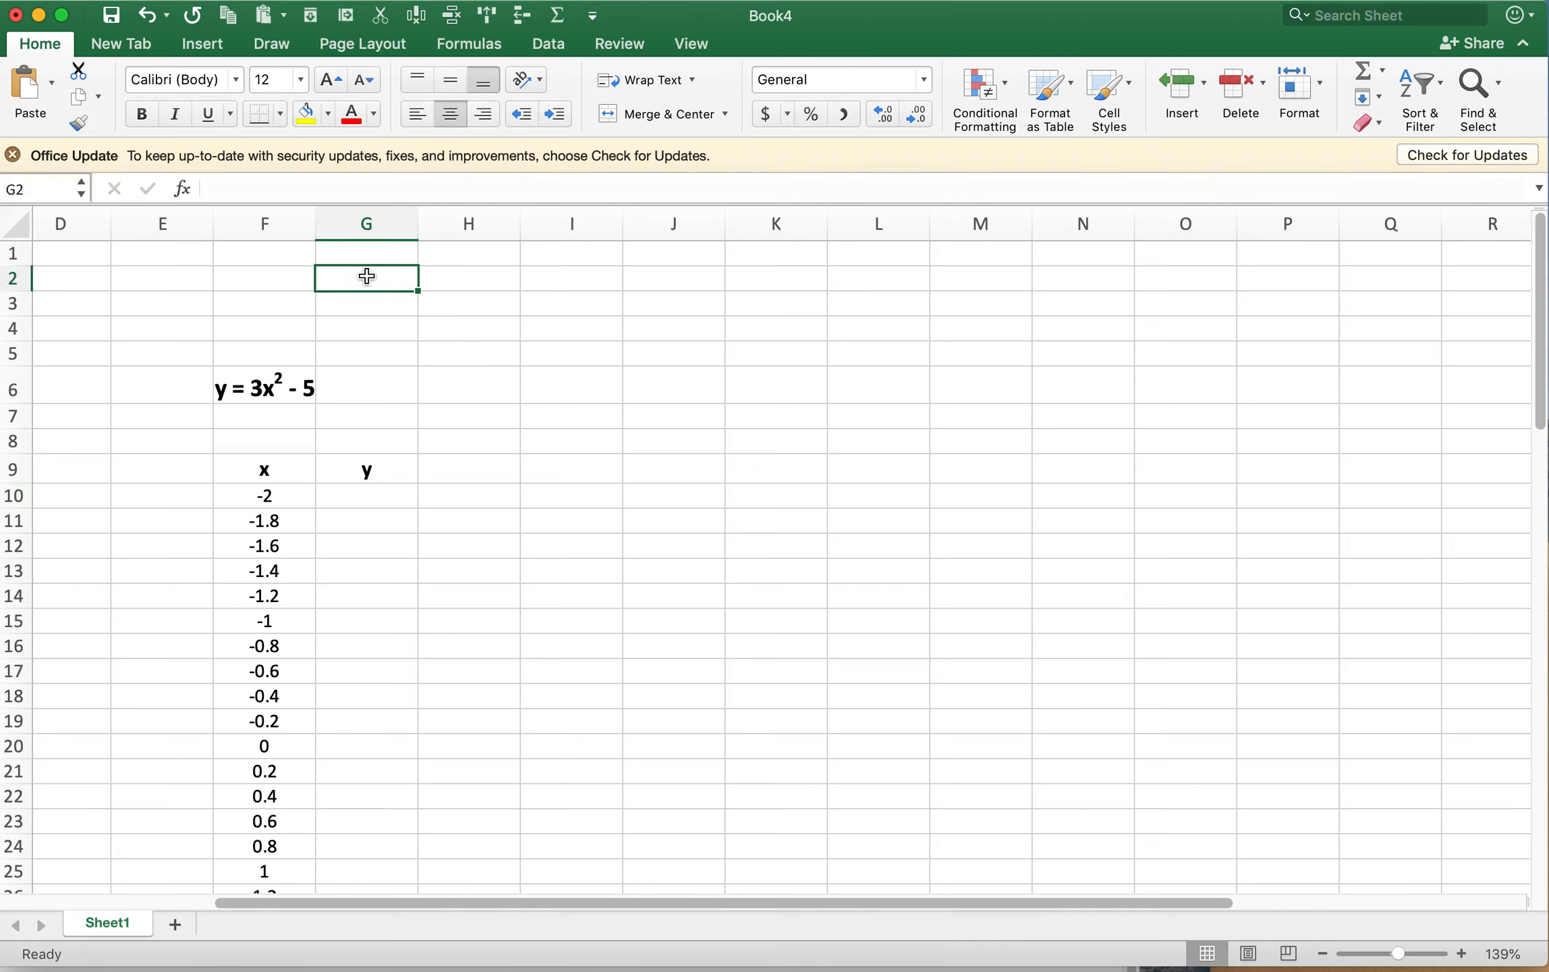
type("2+2")
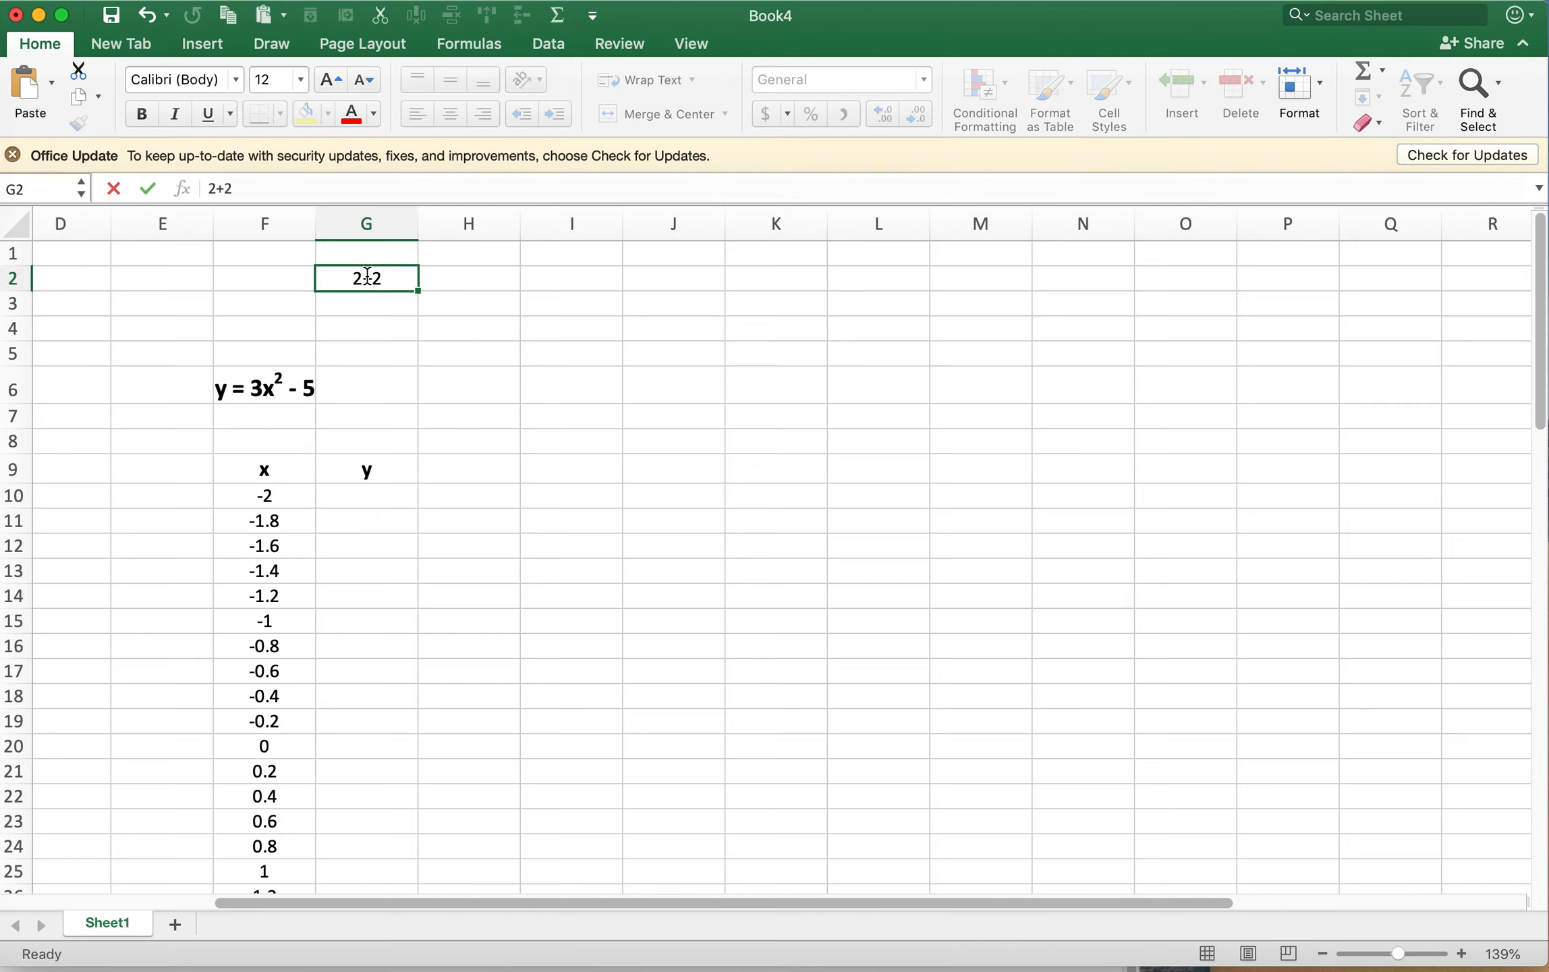
key("Return")
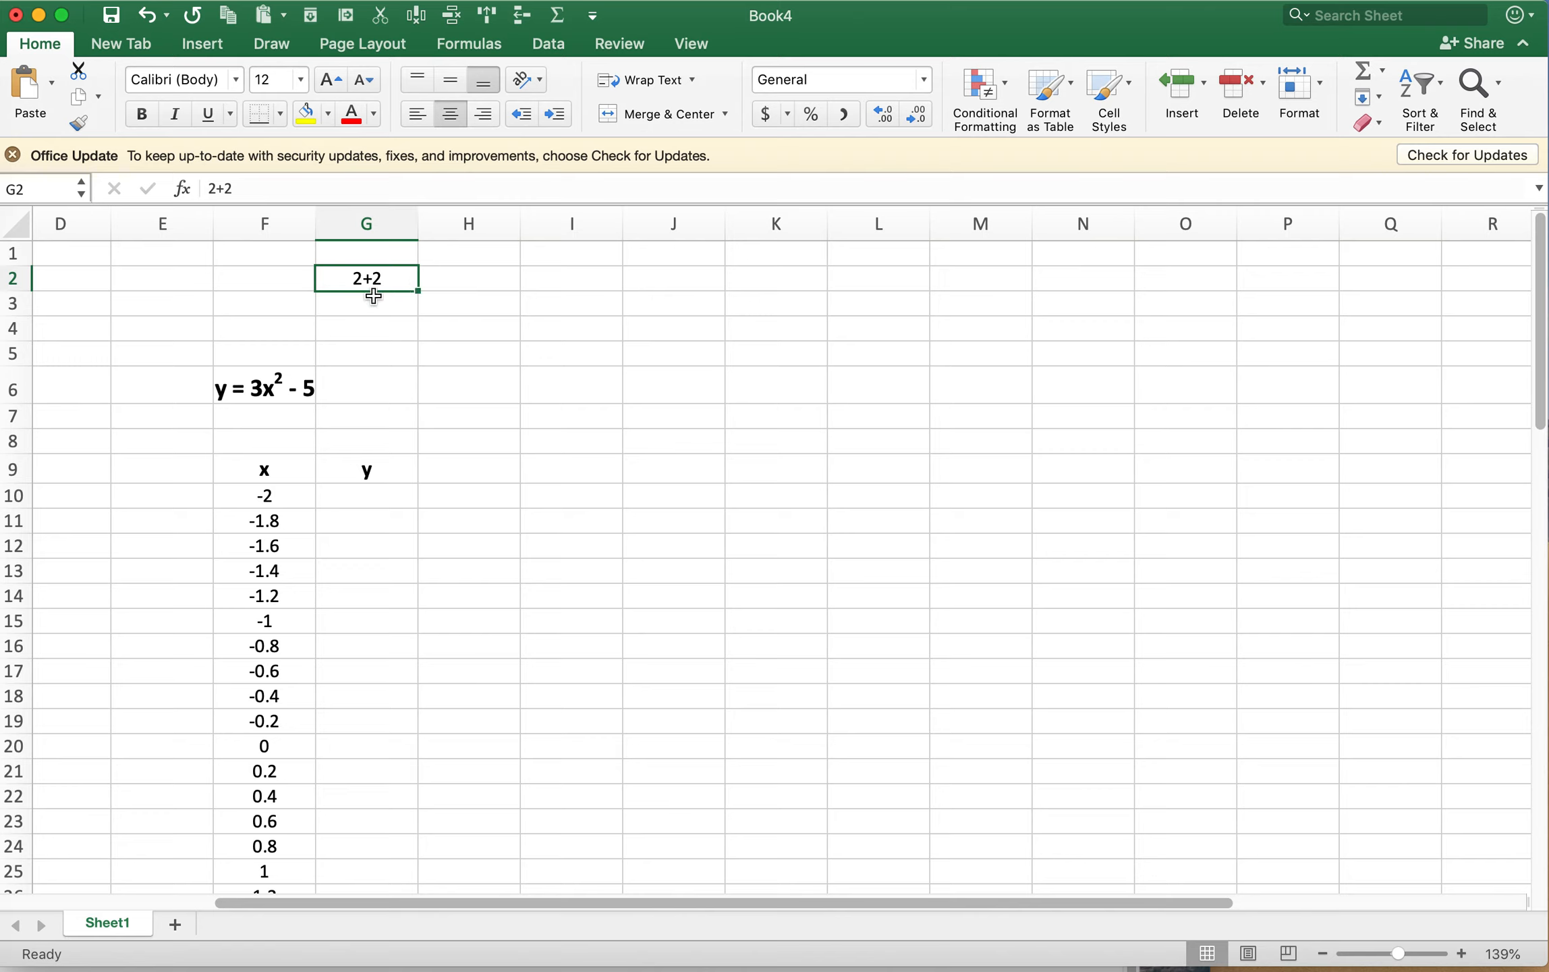
- Enter the formula =2+2 in H2 and review it without changing it
left_click(445, 281)
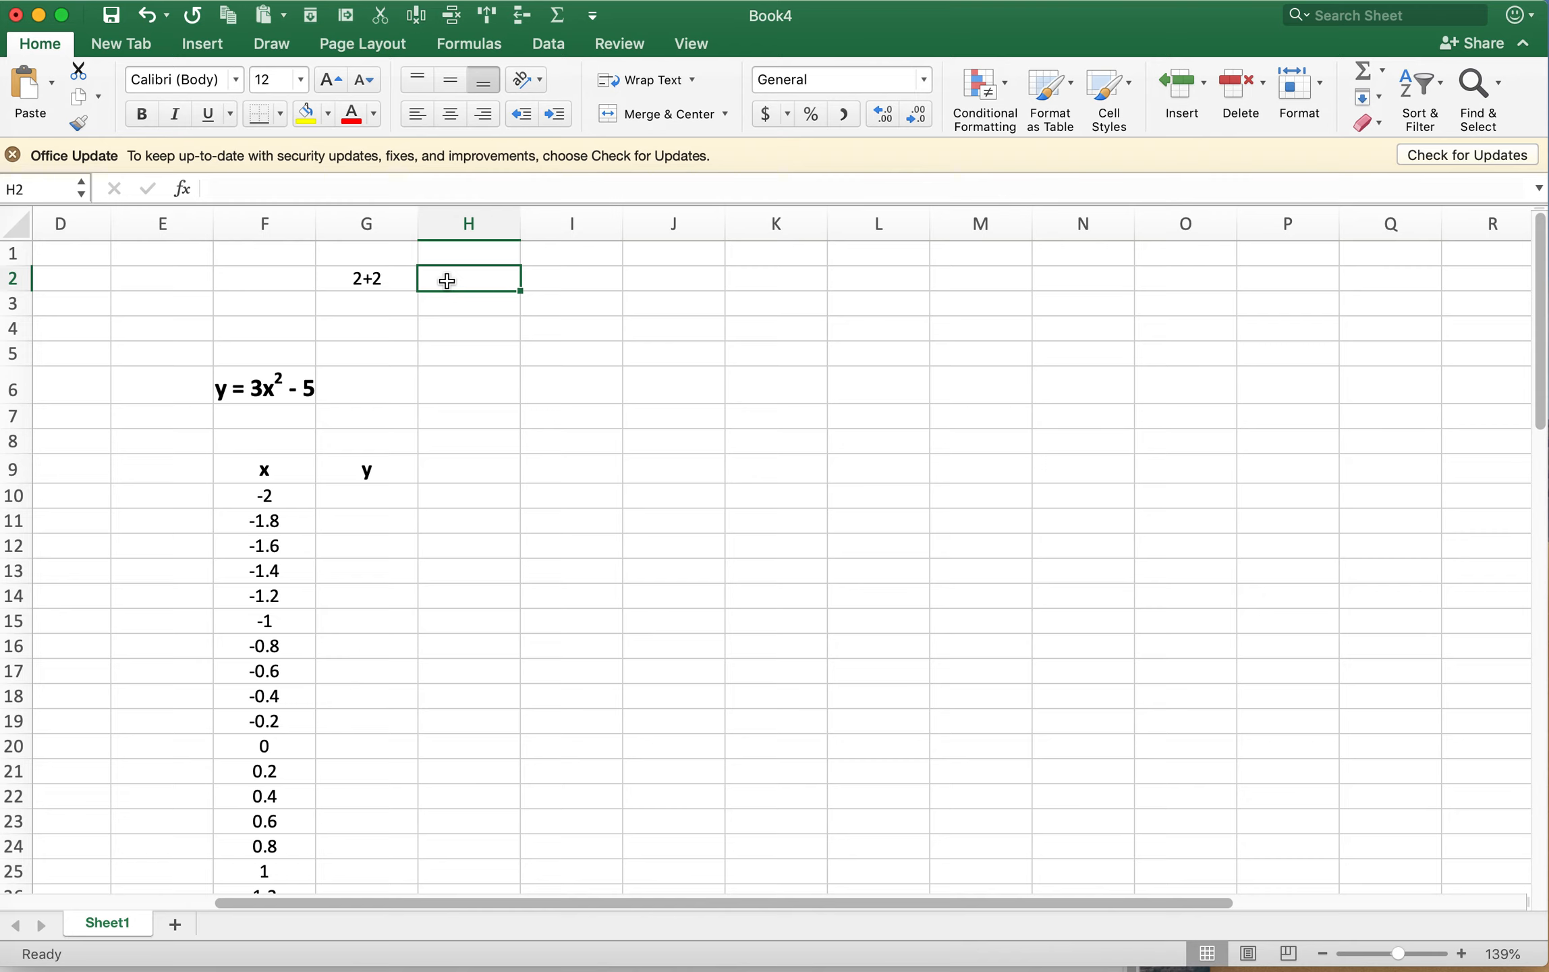
type("=2+2")
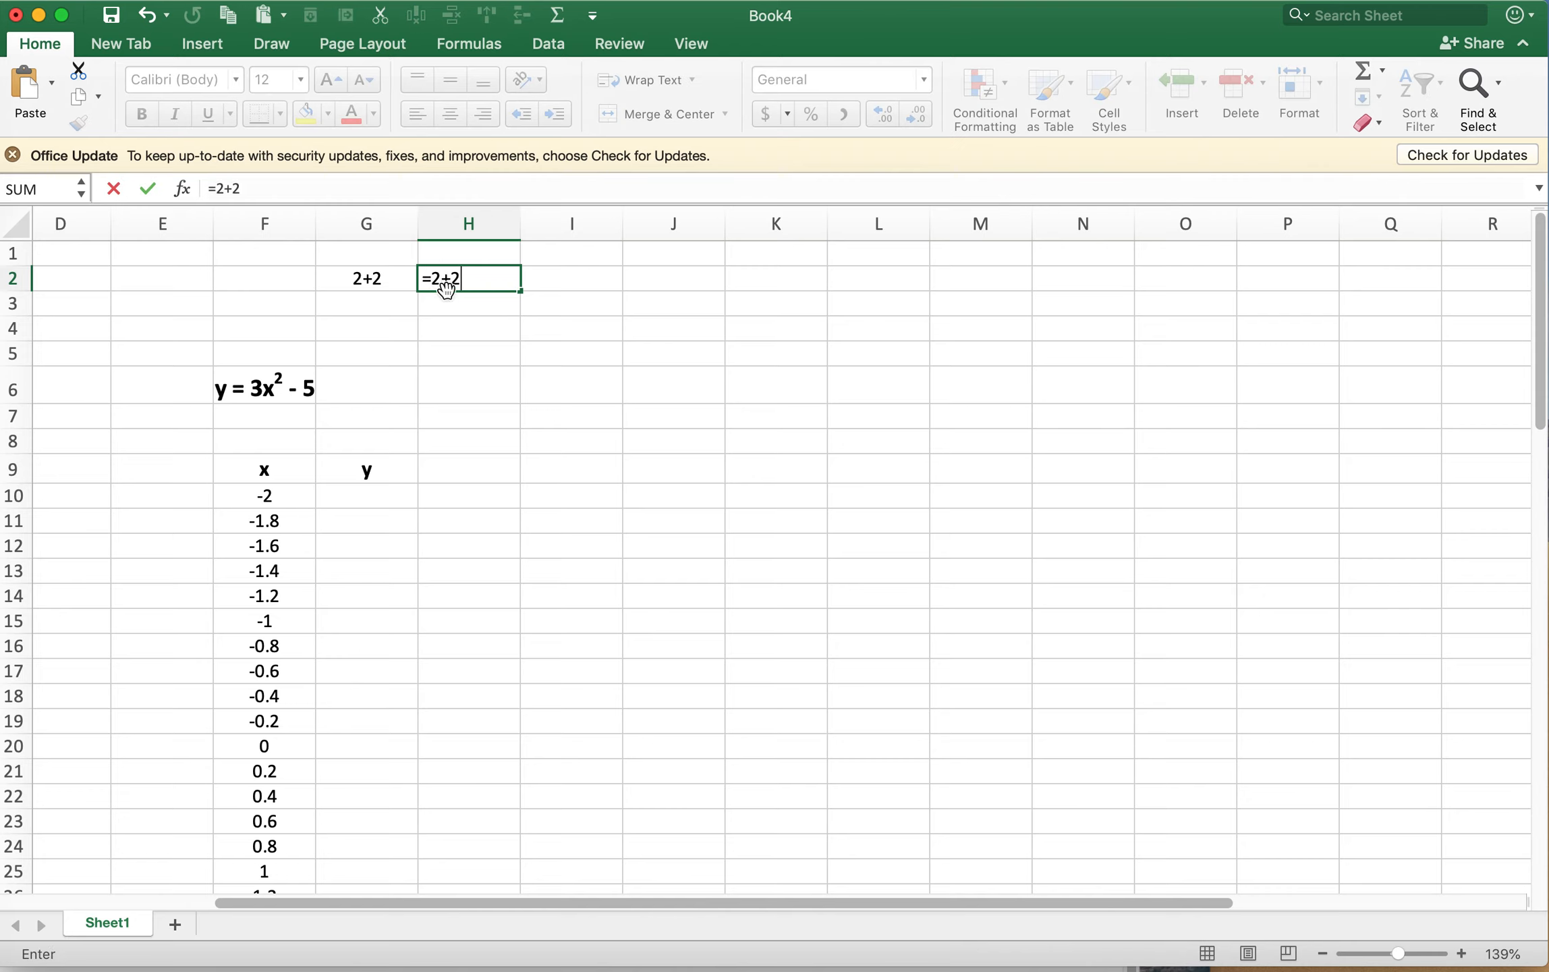
key("Return")
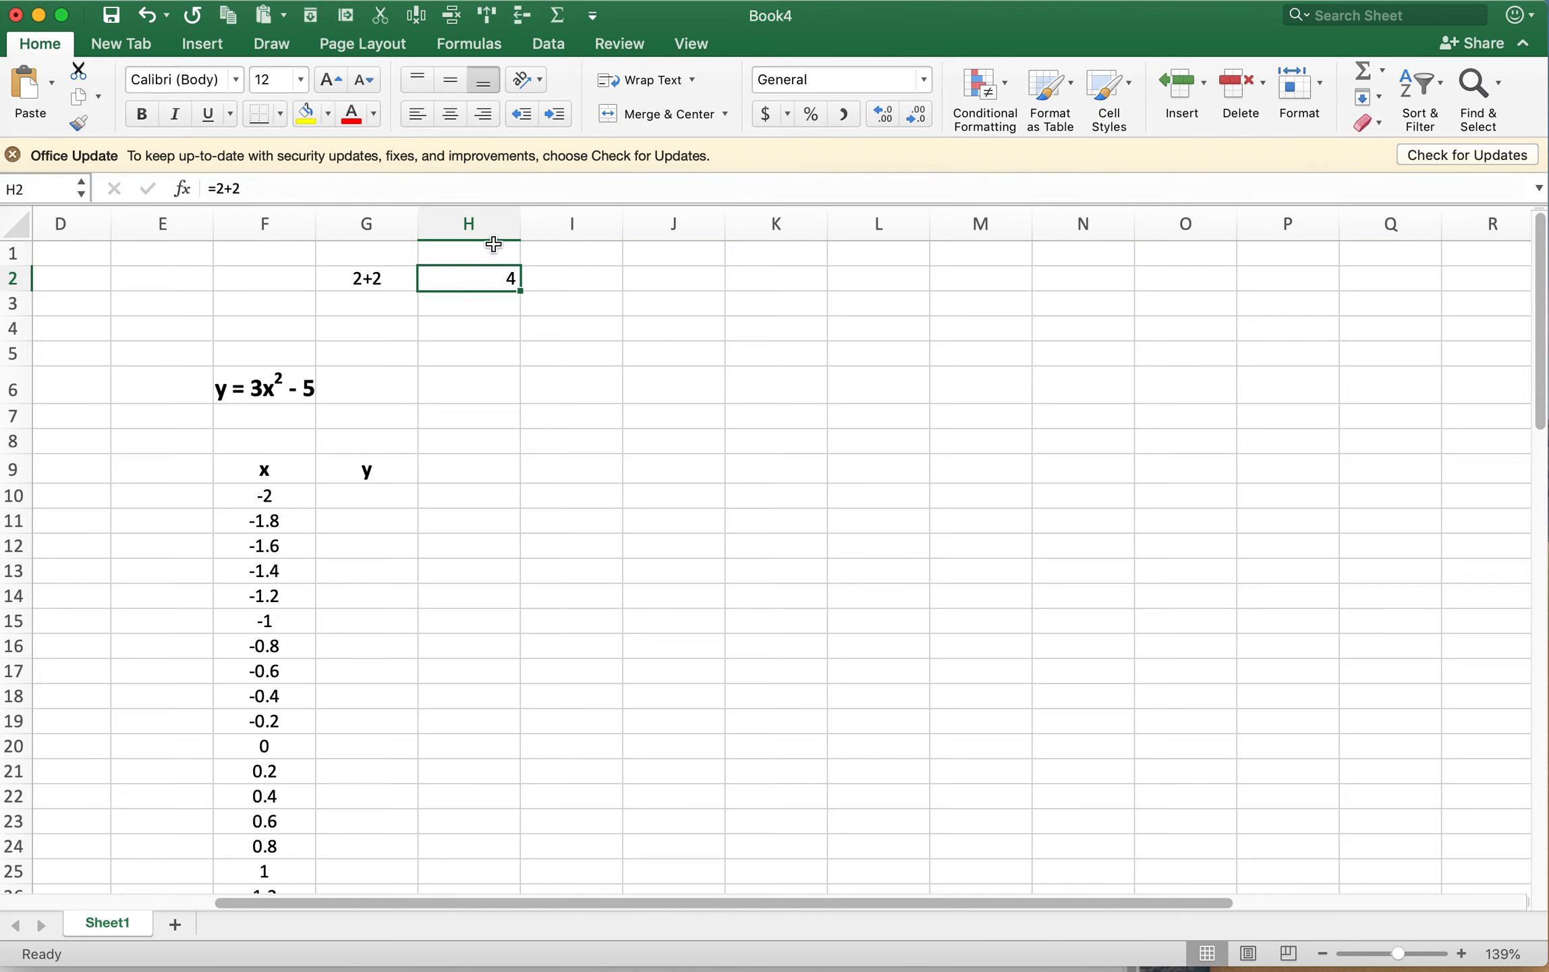
left_click_drag(243, 192, 159, 192)
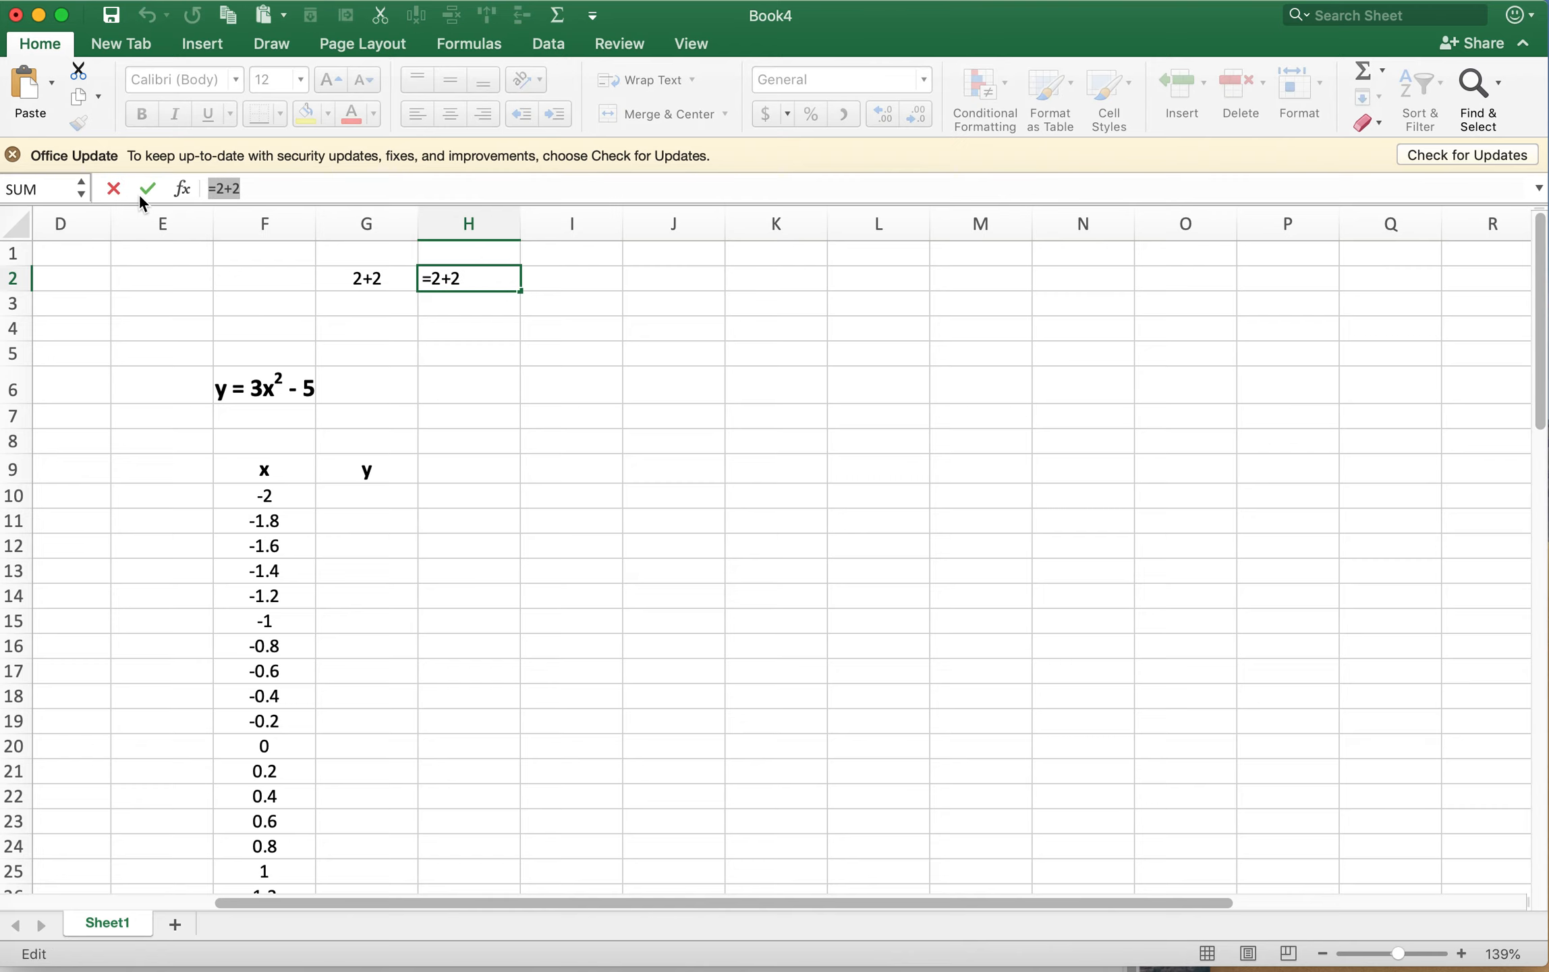
key("Return")
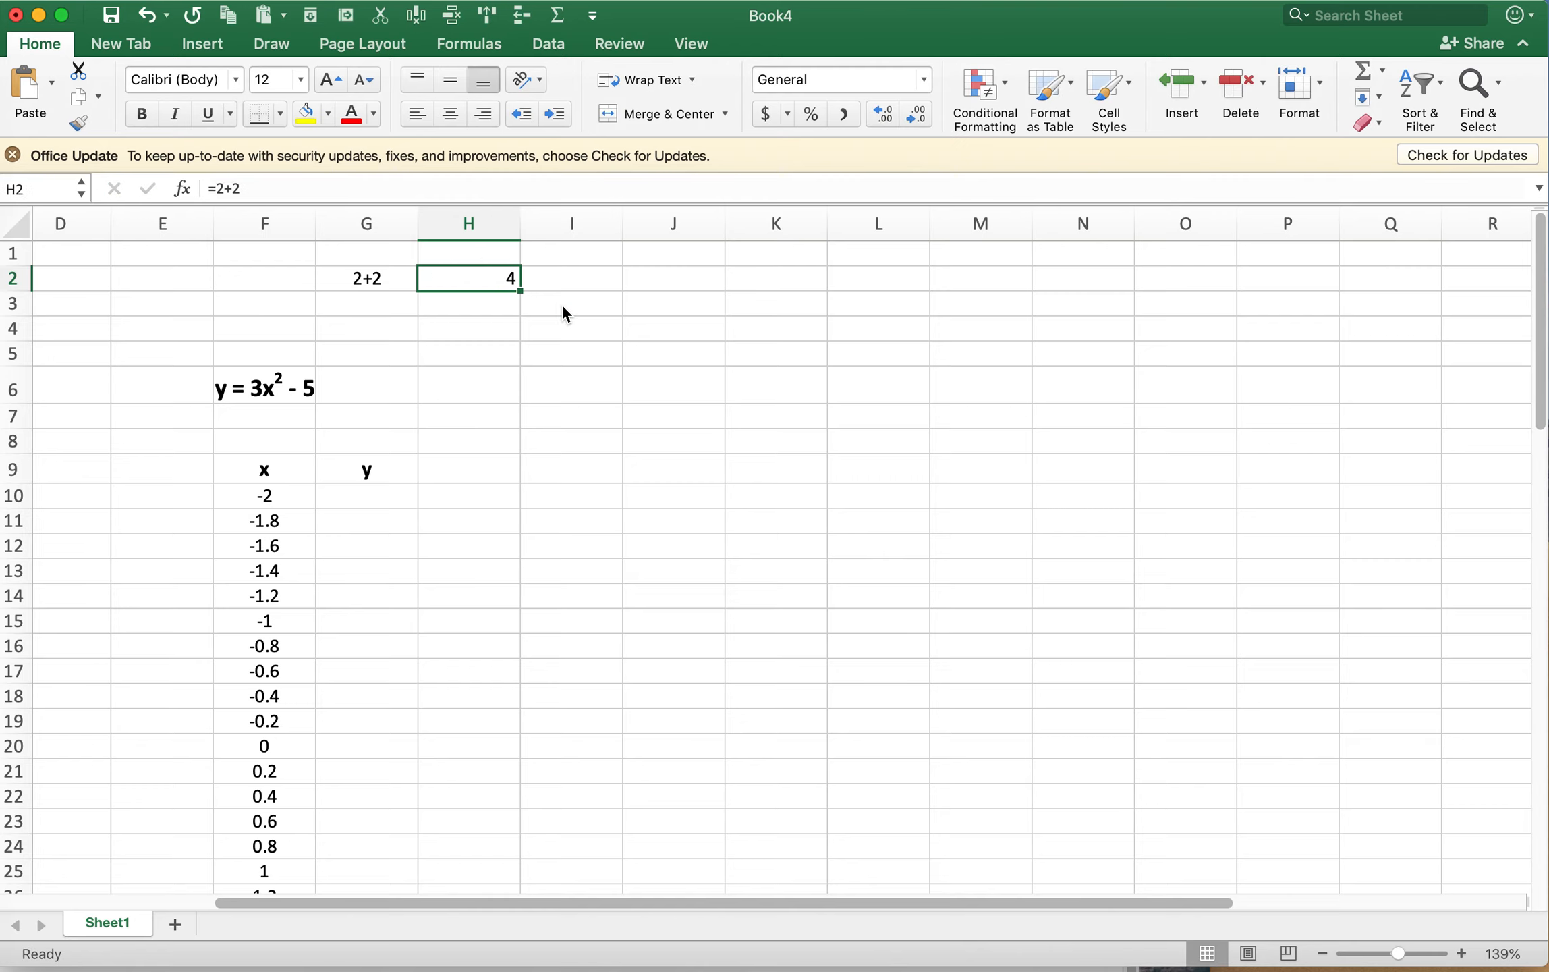
- Enter the power formula =4^2 in H3, using the literal number instead of a cell reference
left_click(453, 325)
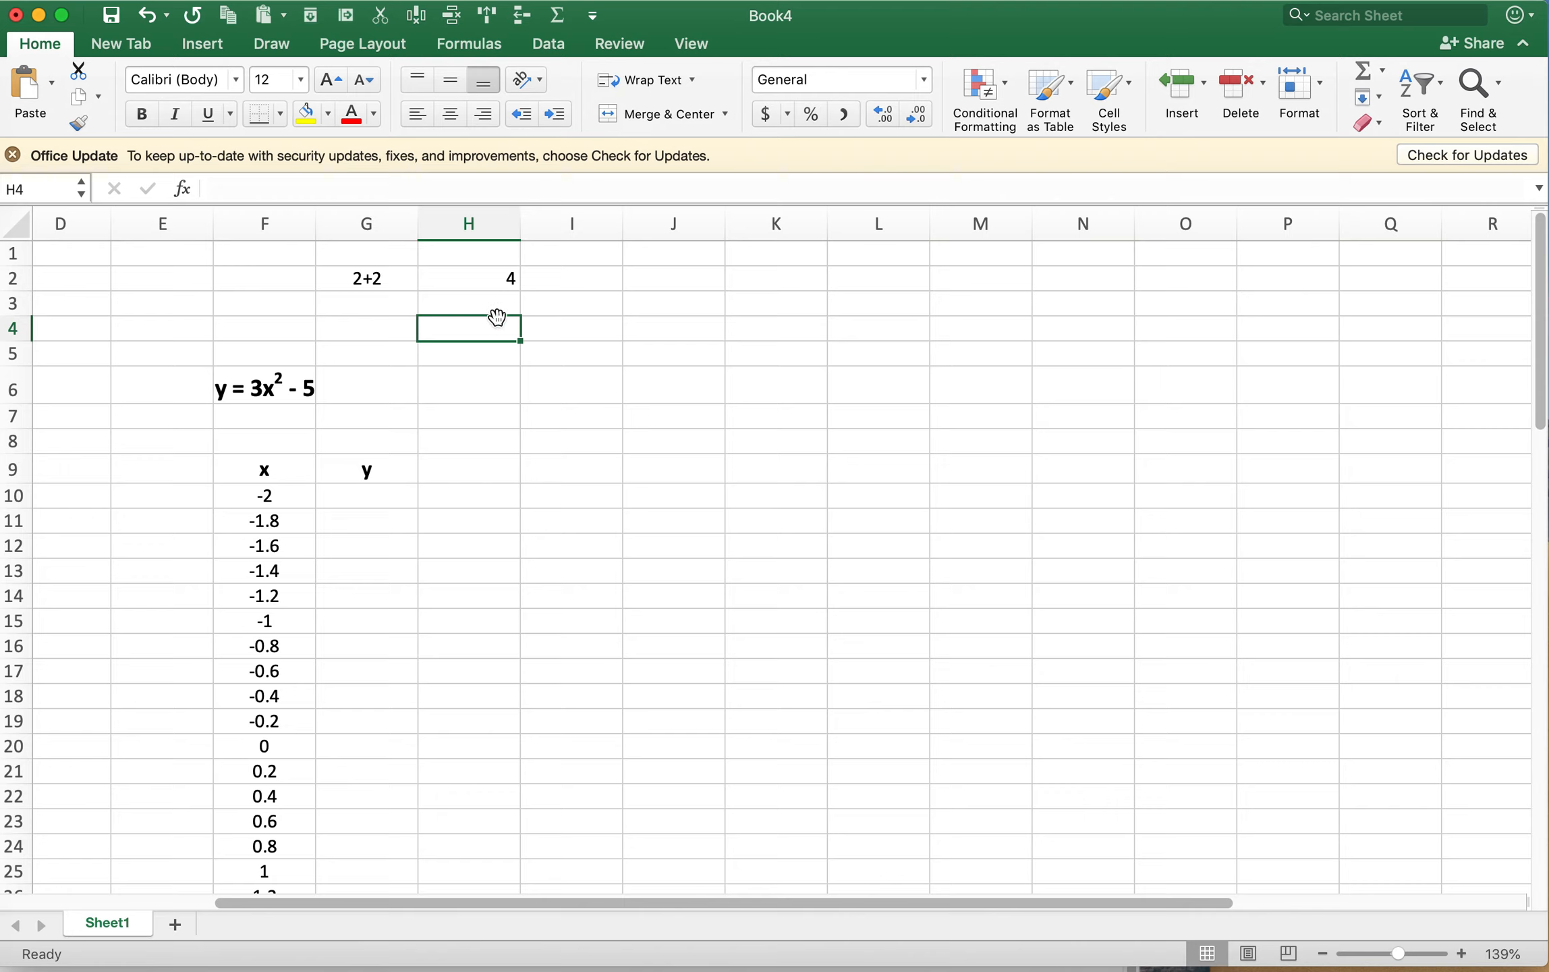
left_click(483, 305)
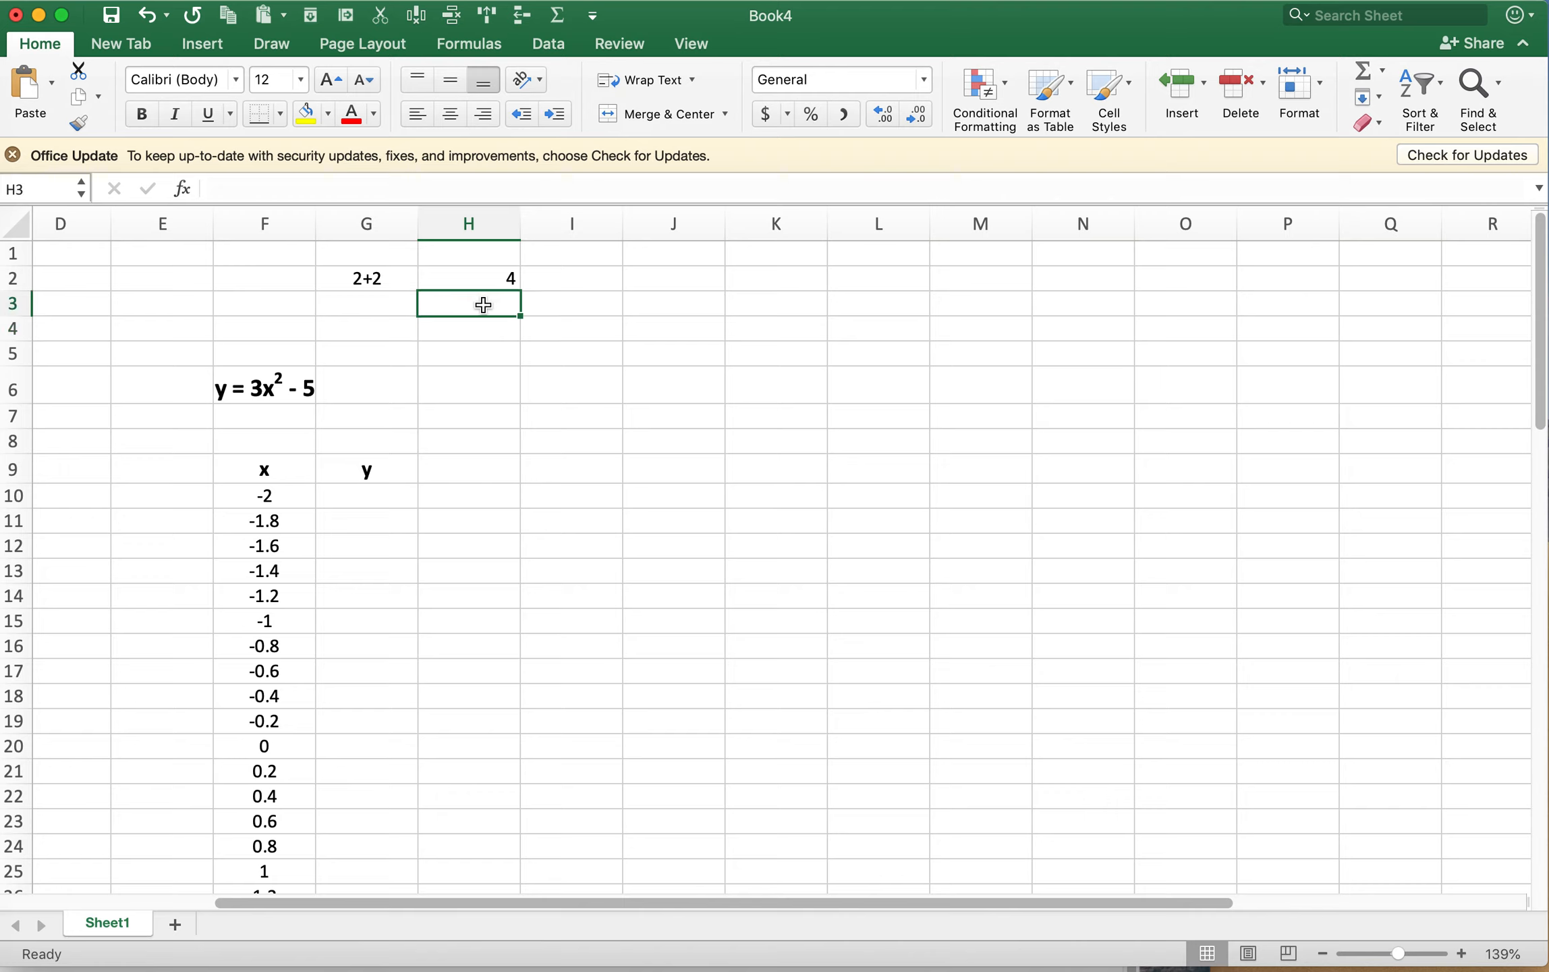
type("=")
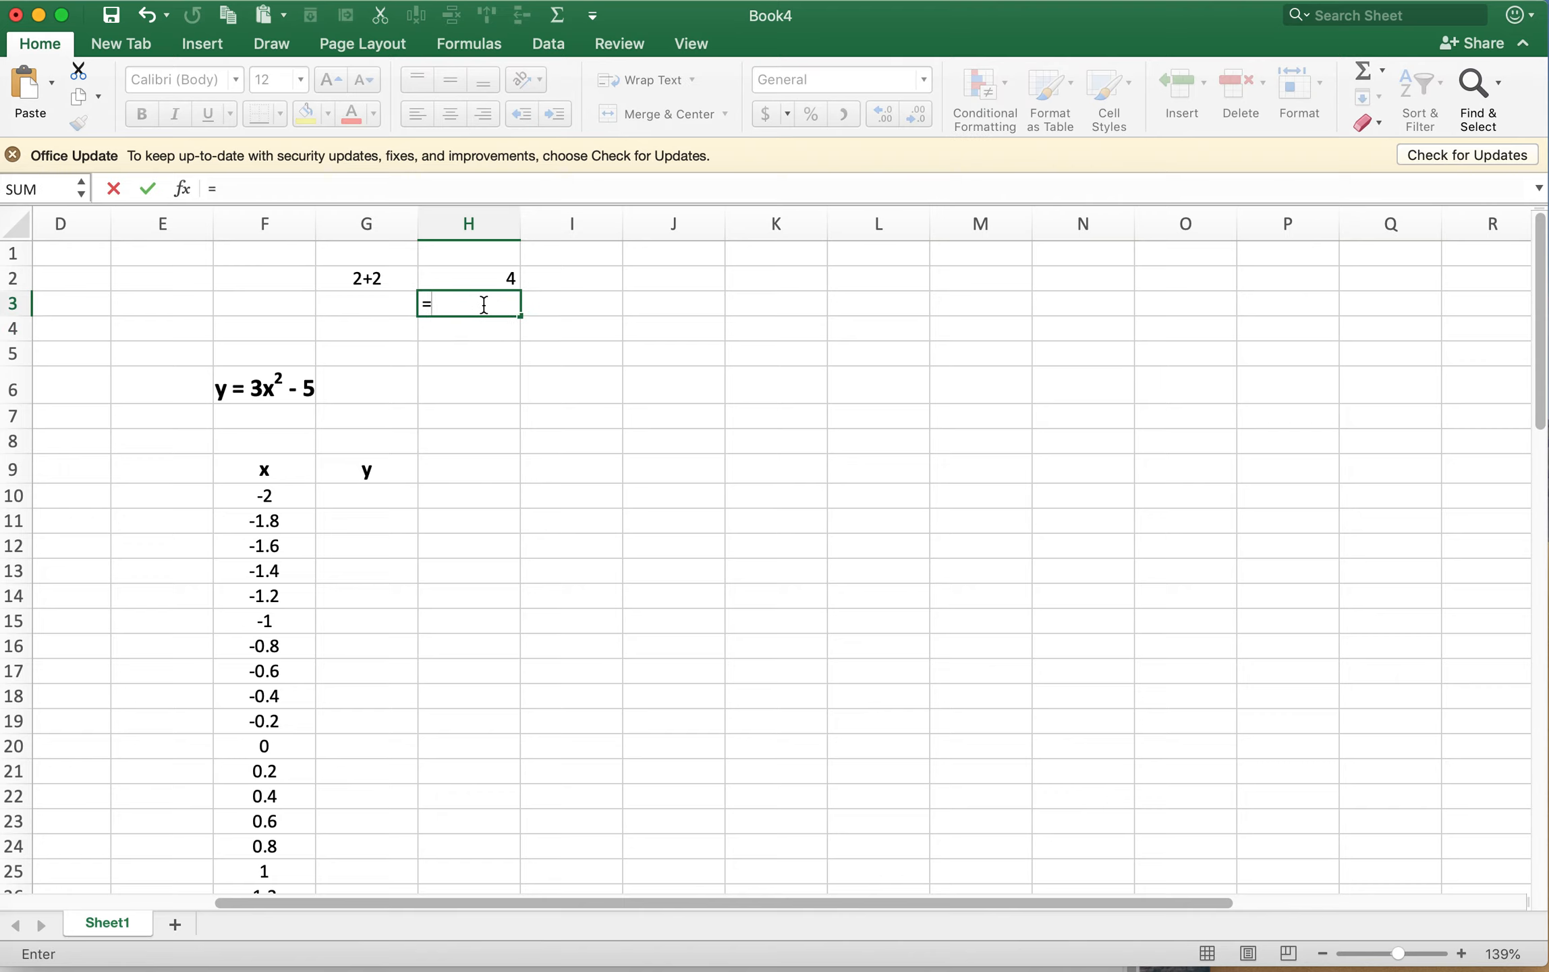
left_click(497, 276)
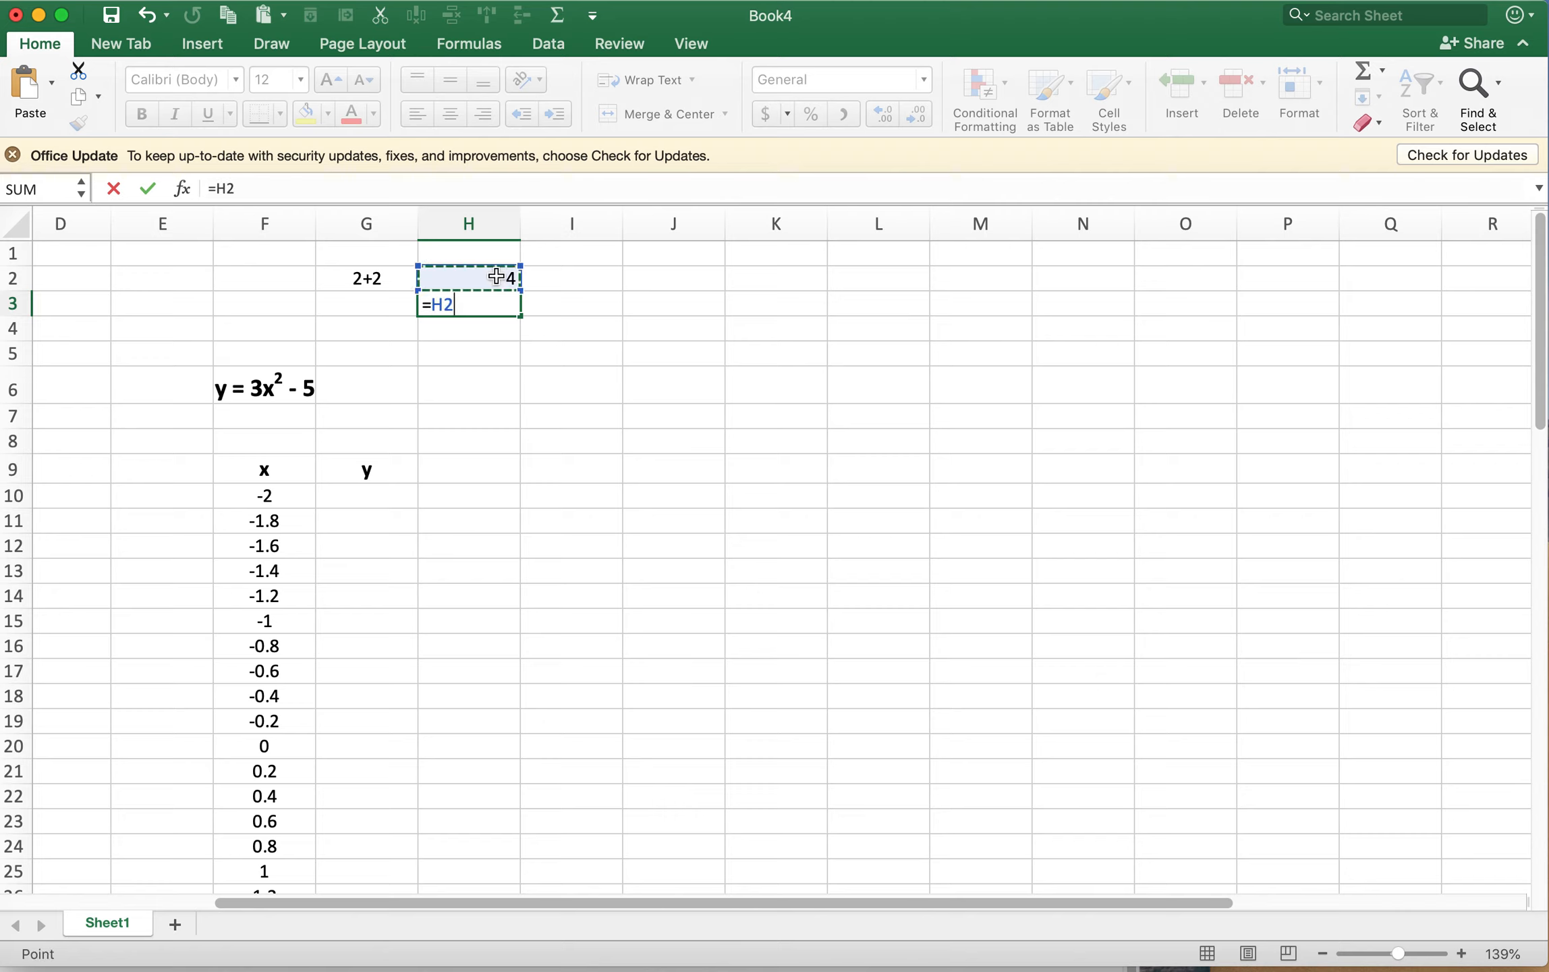
key("BackSpace")
key("BackSpace")
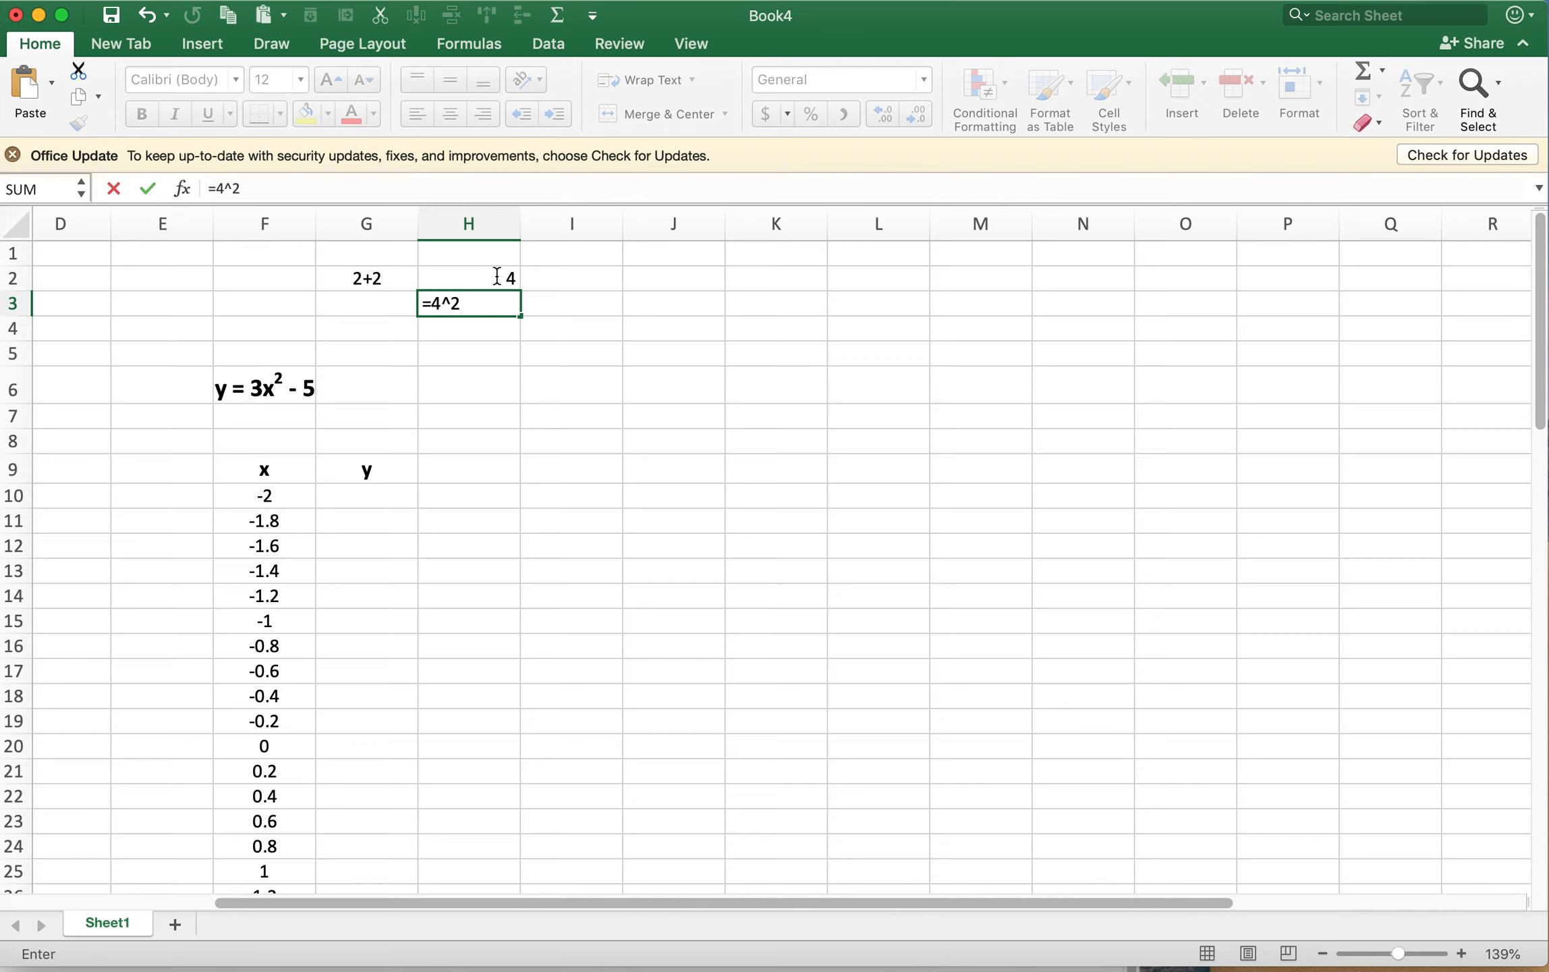
key("ctrl+Return")
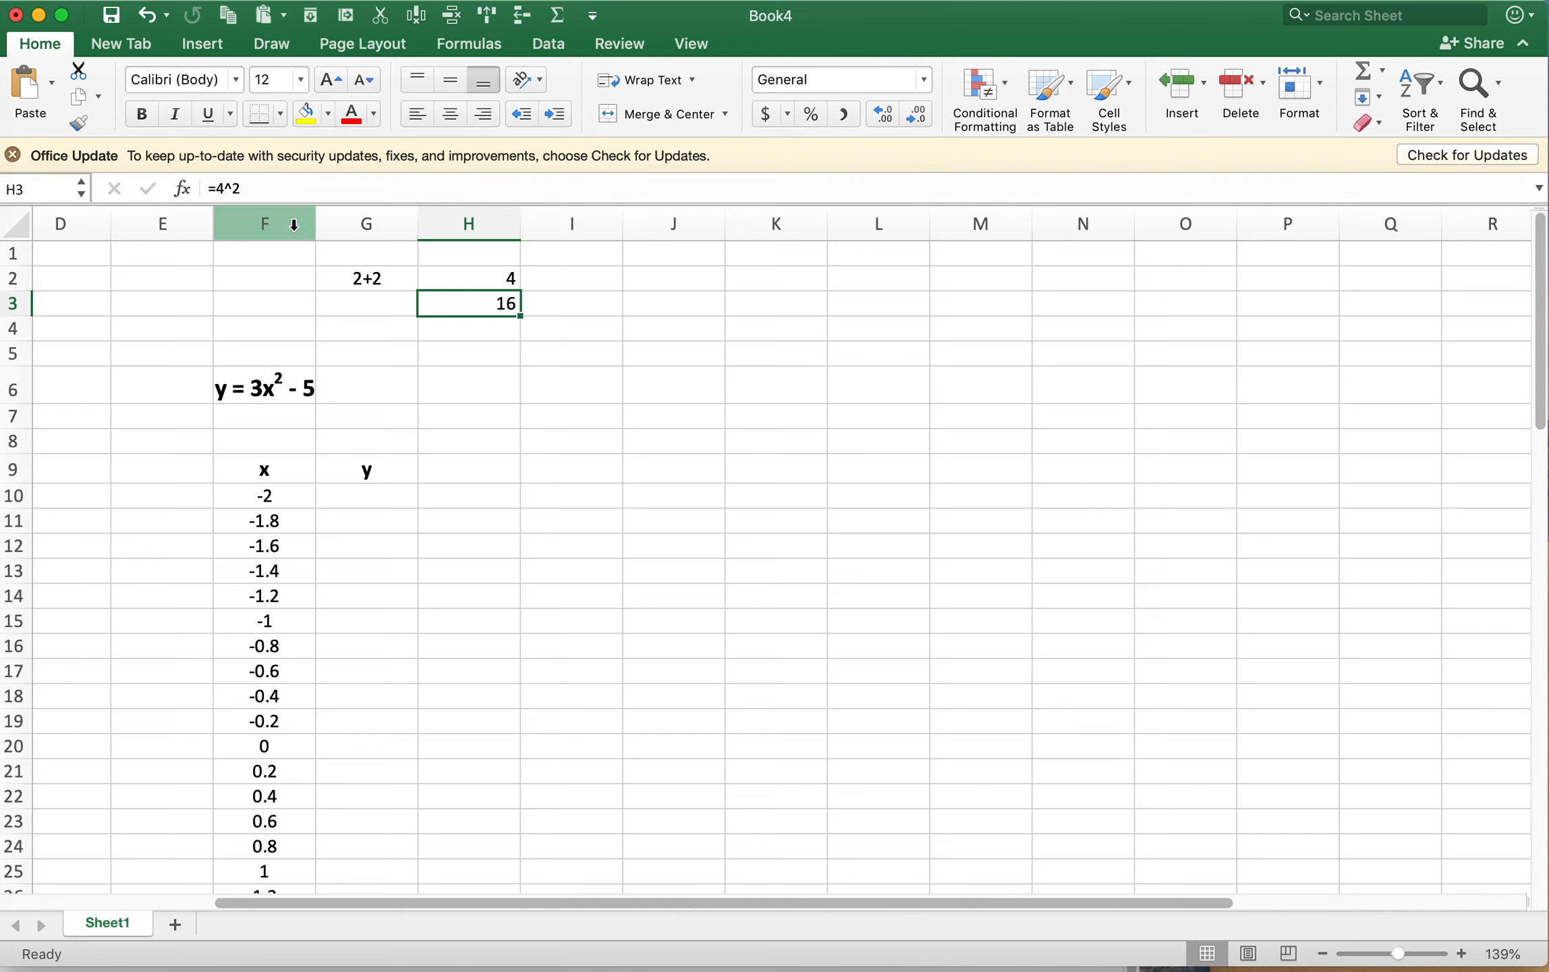
left_click(231, 189)
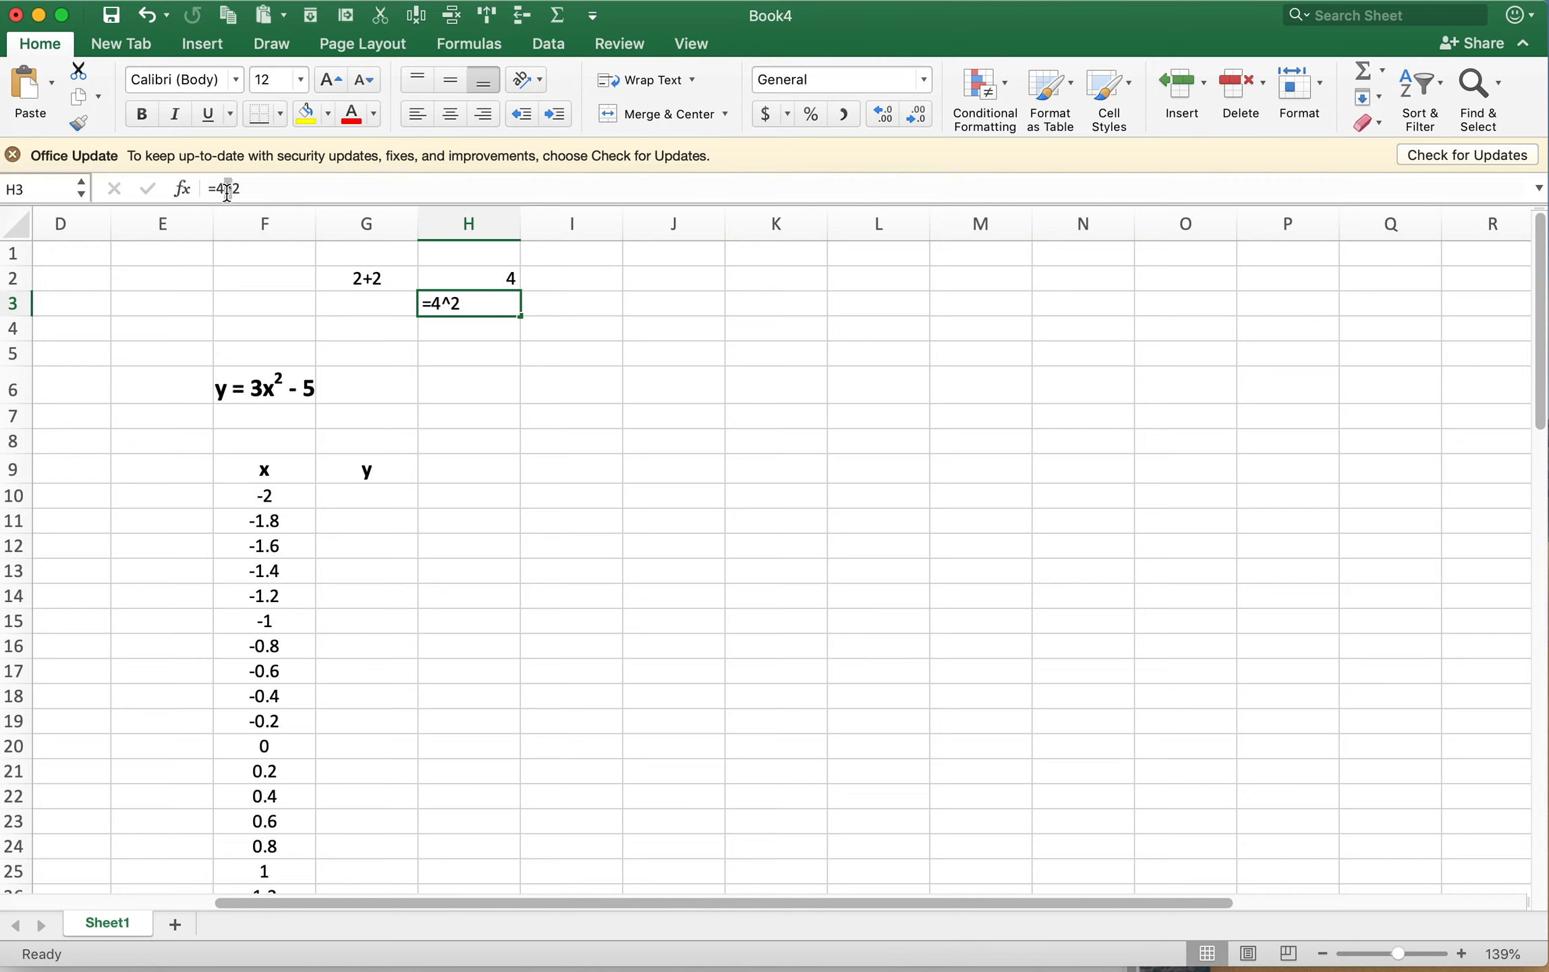
left_click_drag(278, 385, 471, 345)
- Square the value of H2 by reference with the formula =H2^2 in H4
left_click(472, 334)
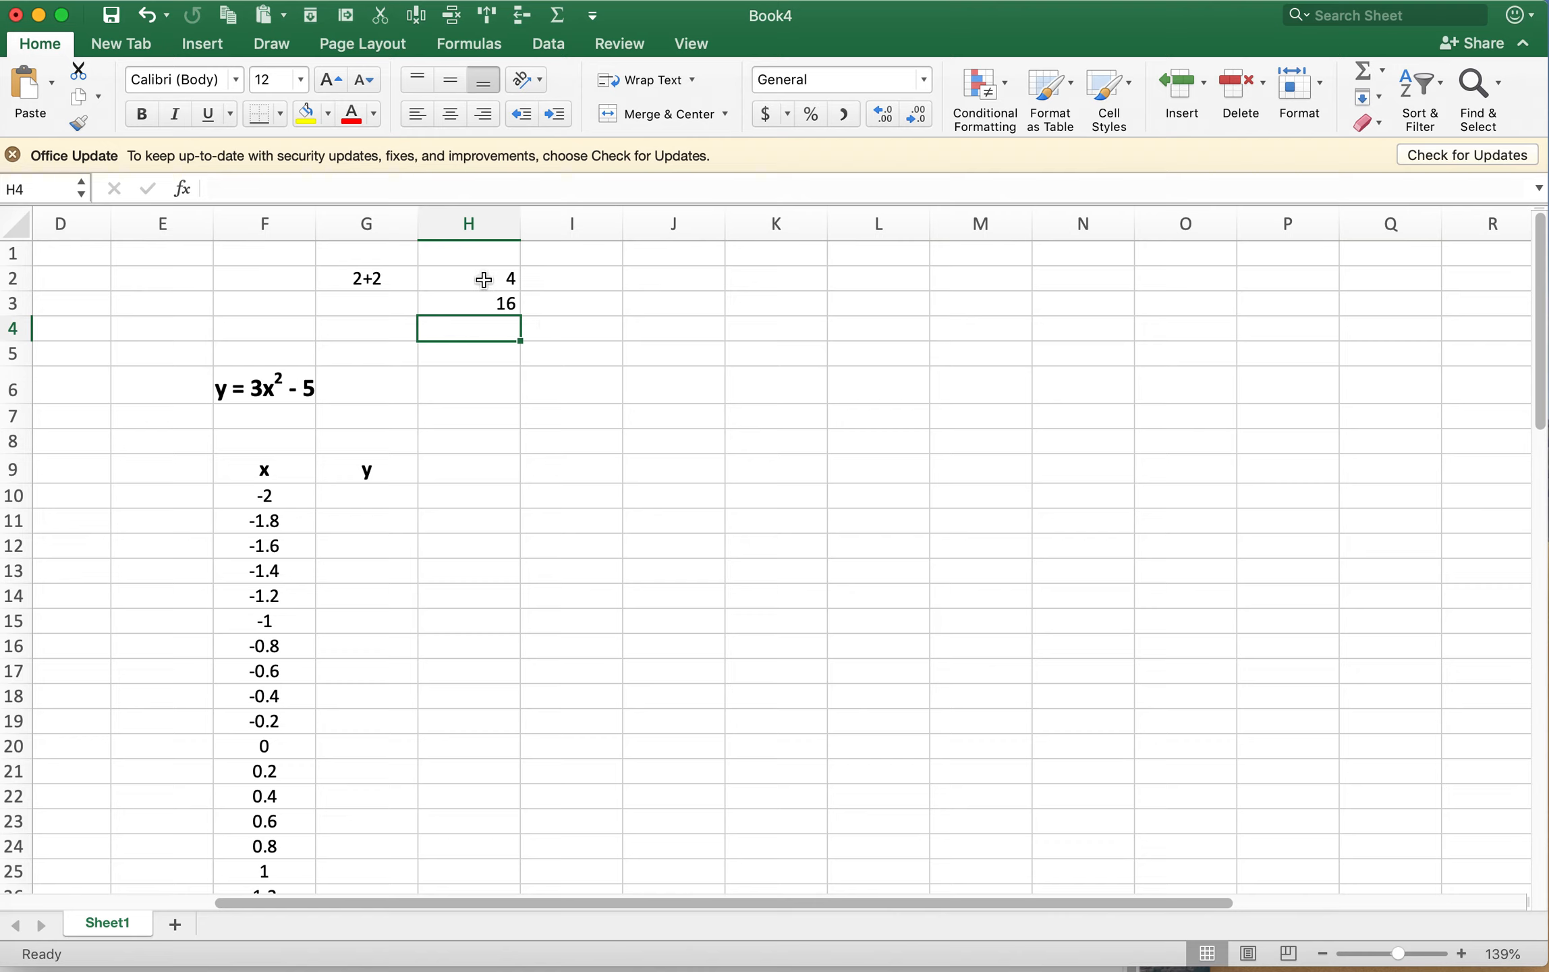
type("=")
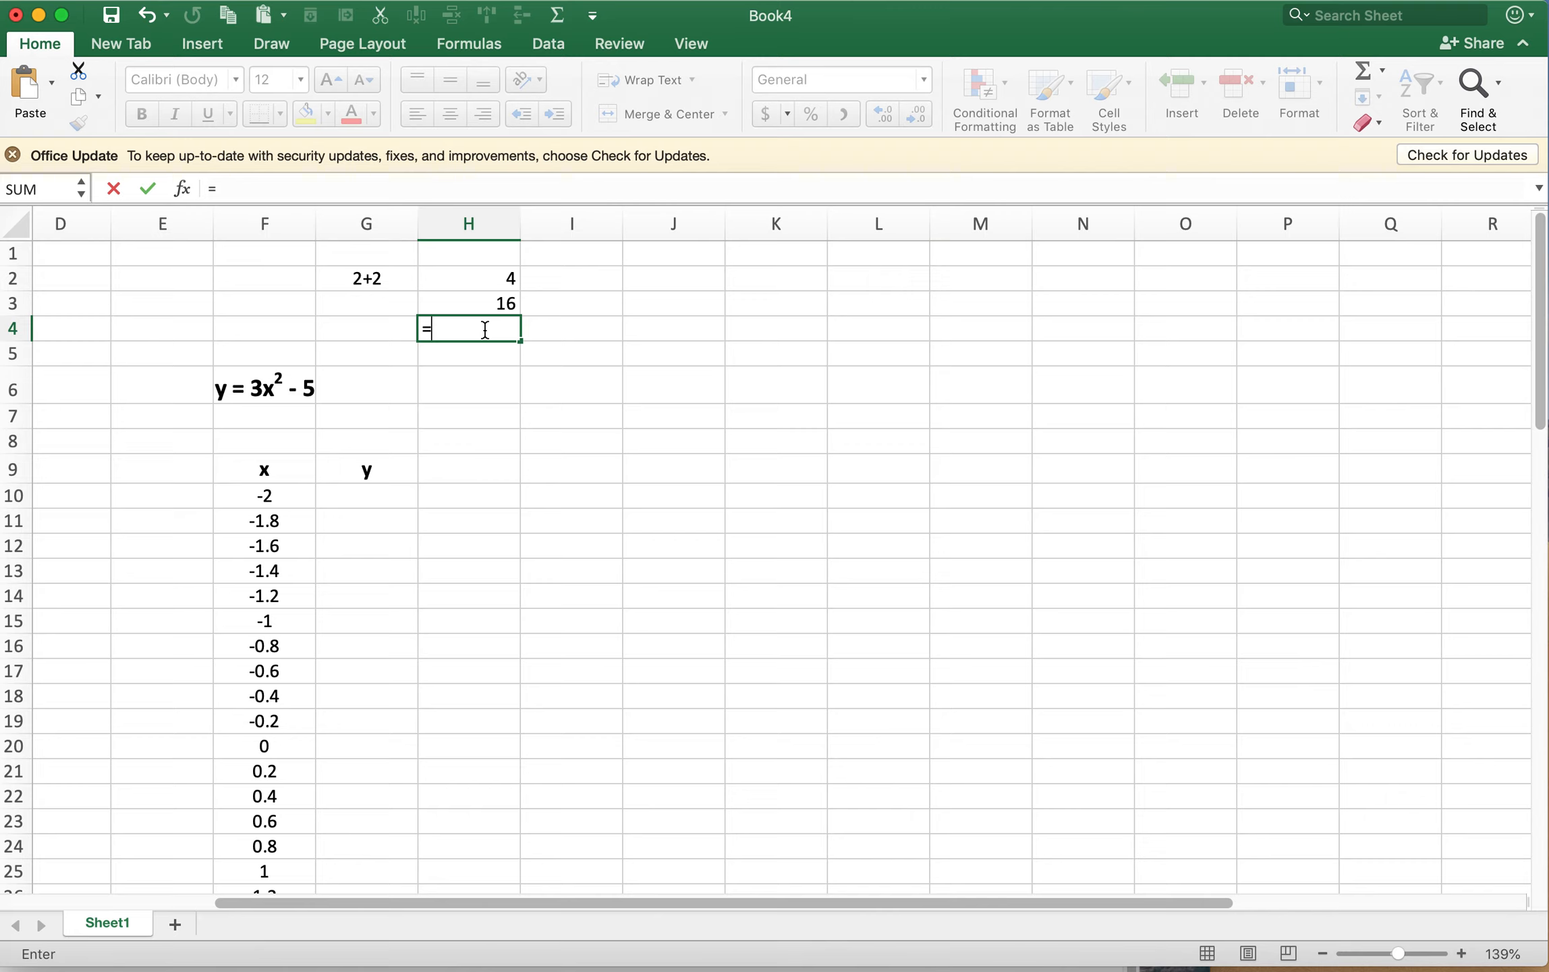
left_click(484, 278)
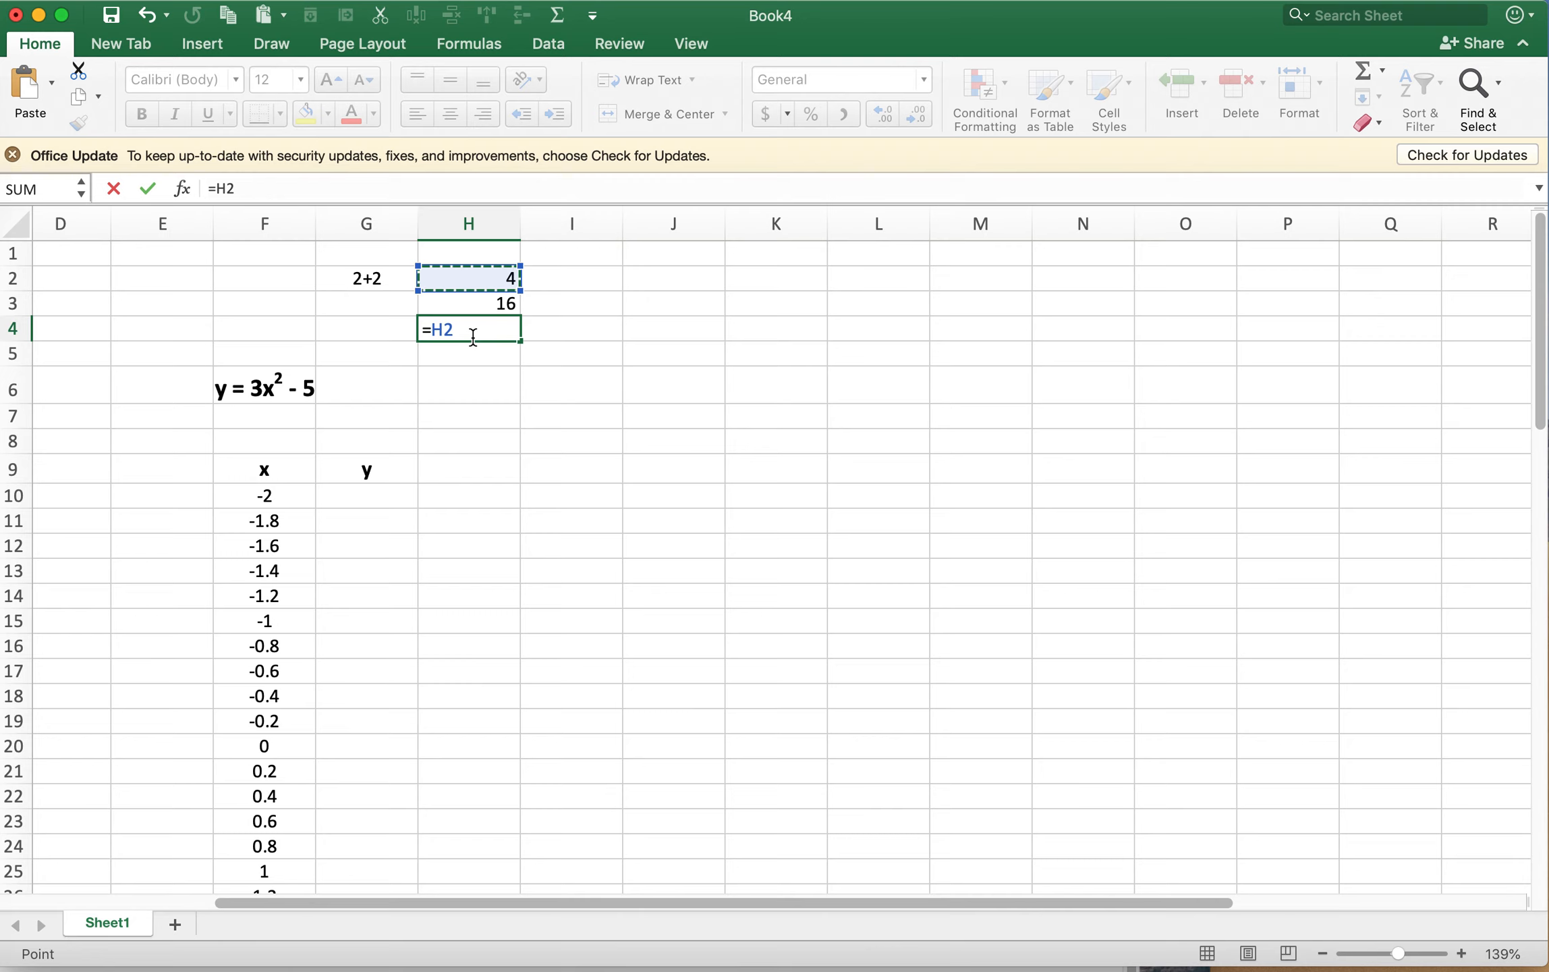
type("^2")
key("Return")
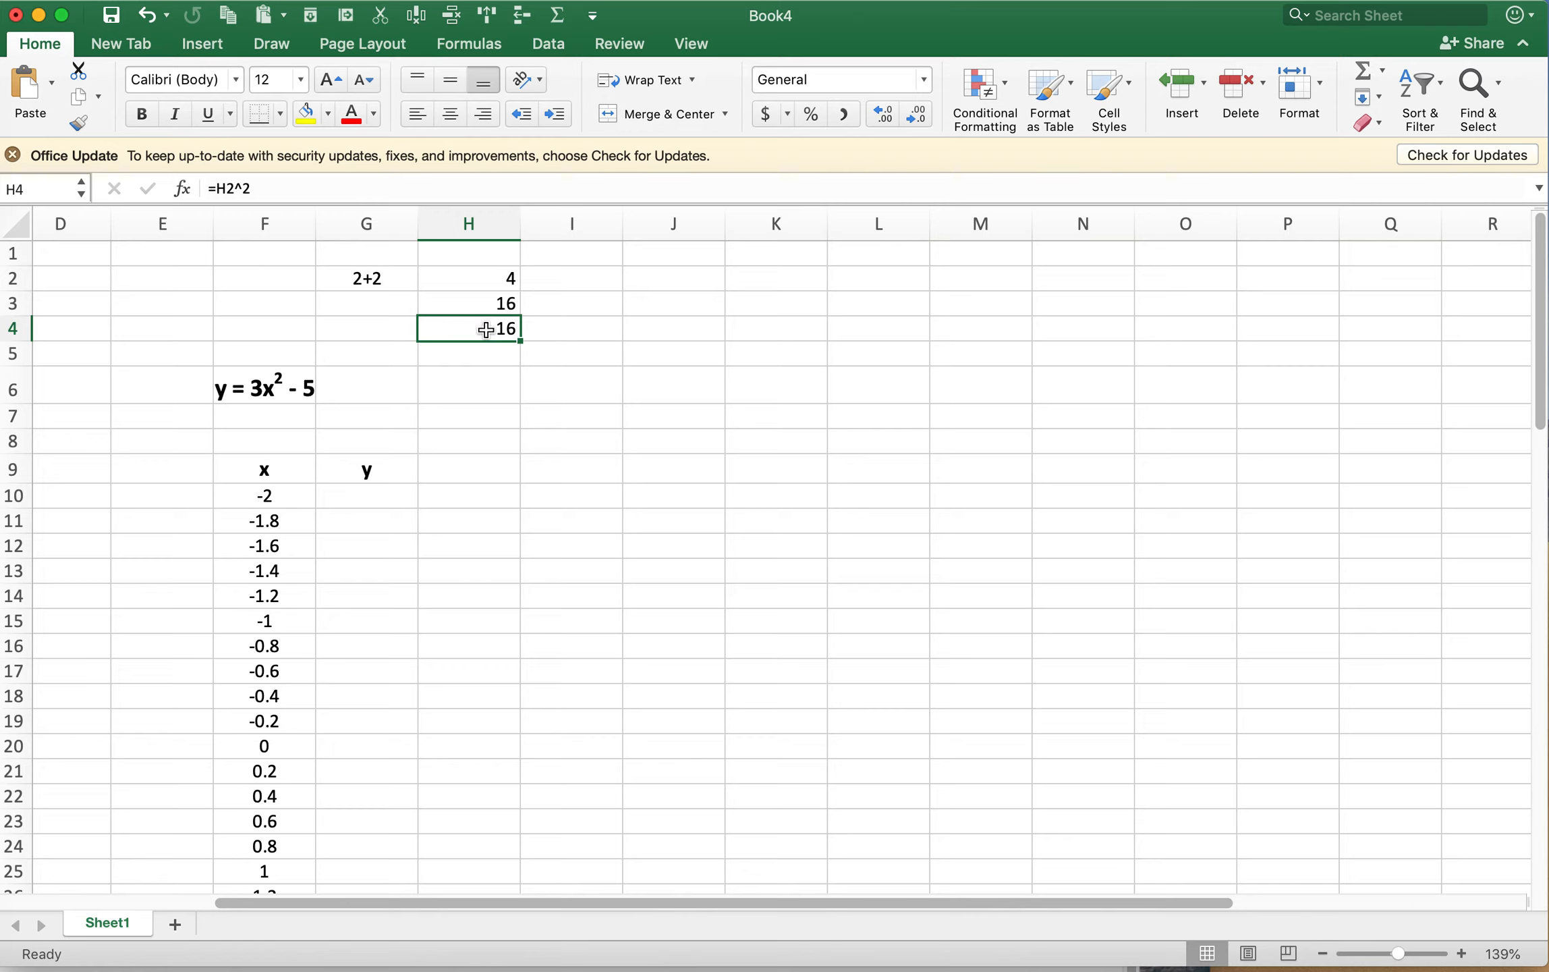
- Enter 3*2 as plain text in H5 and the multiplication formula =3*2 in I5
left_click(477, 351)
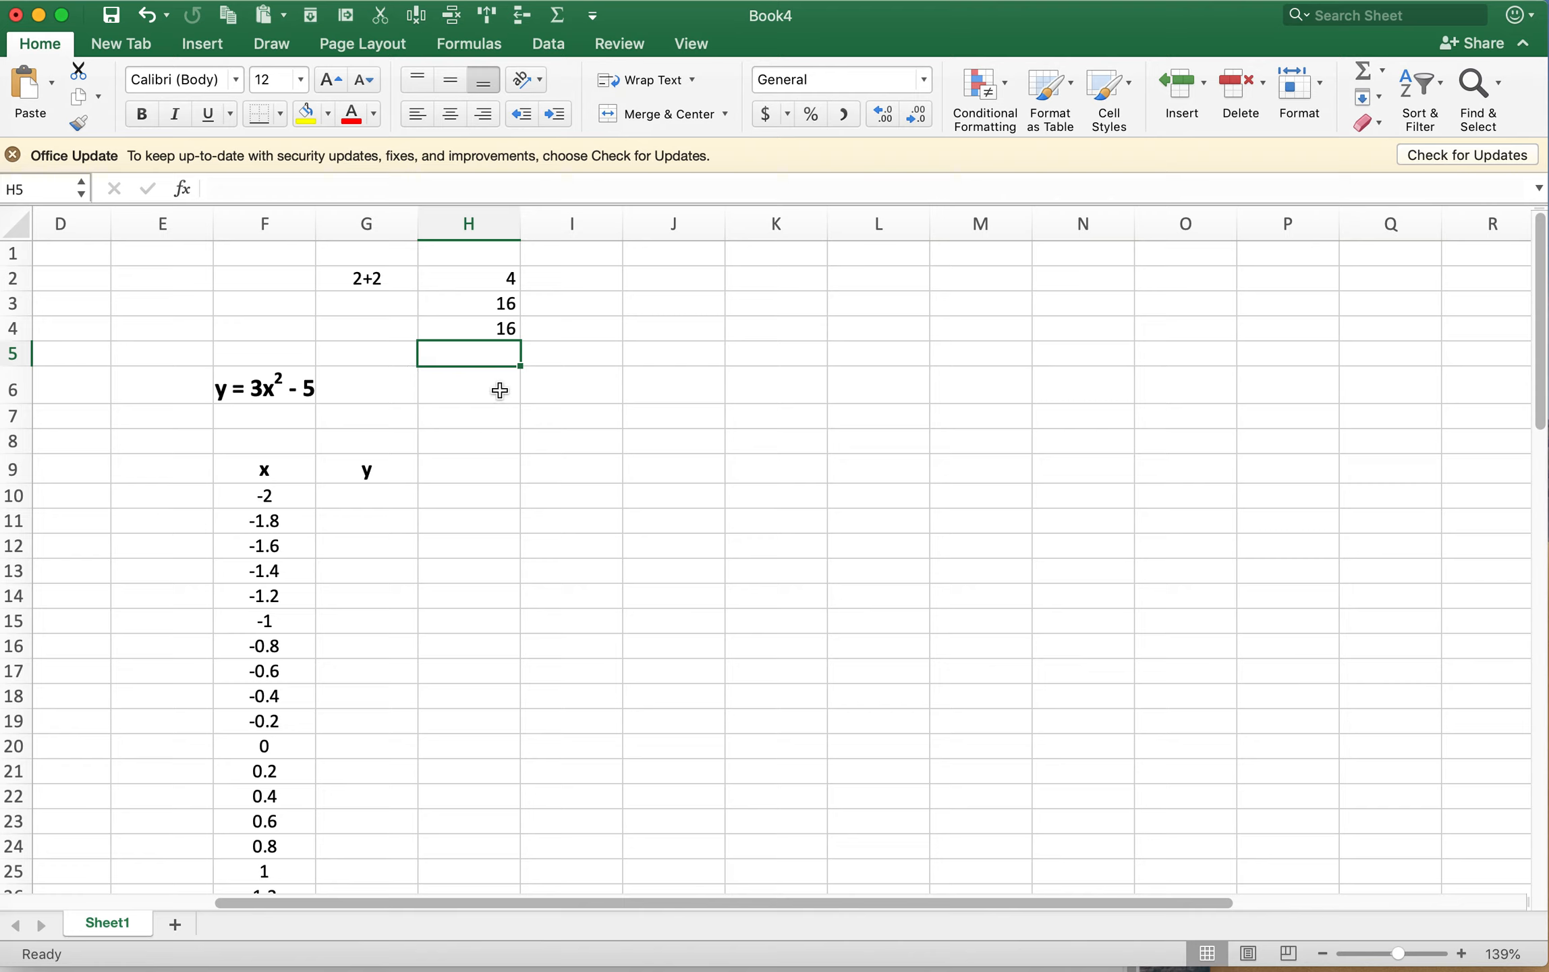
type("*")
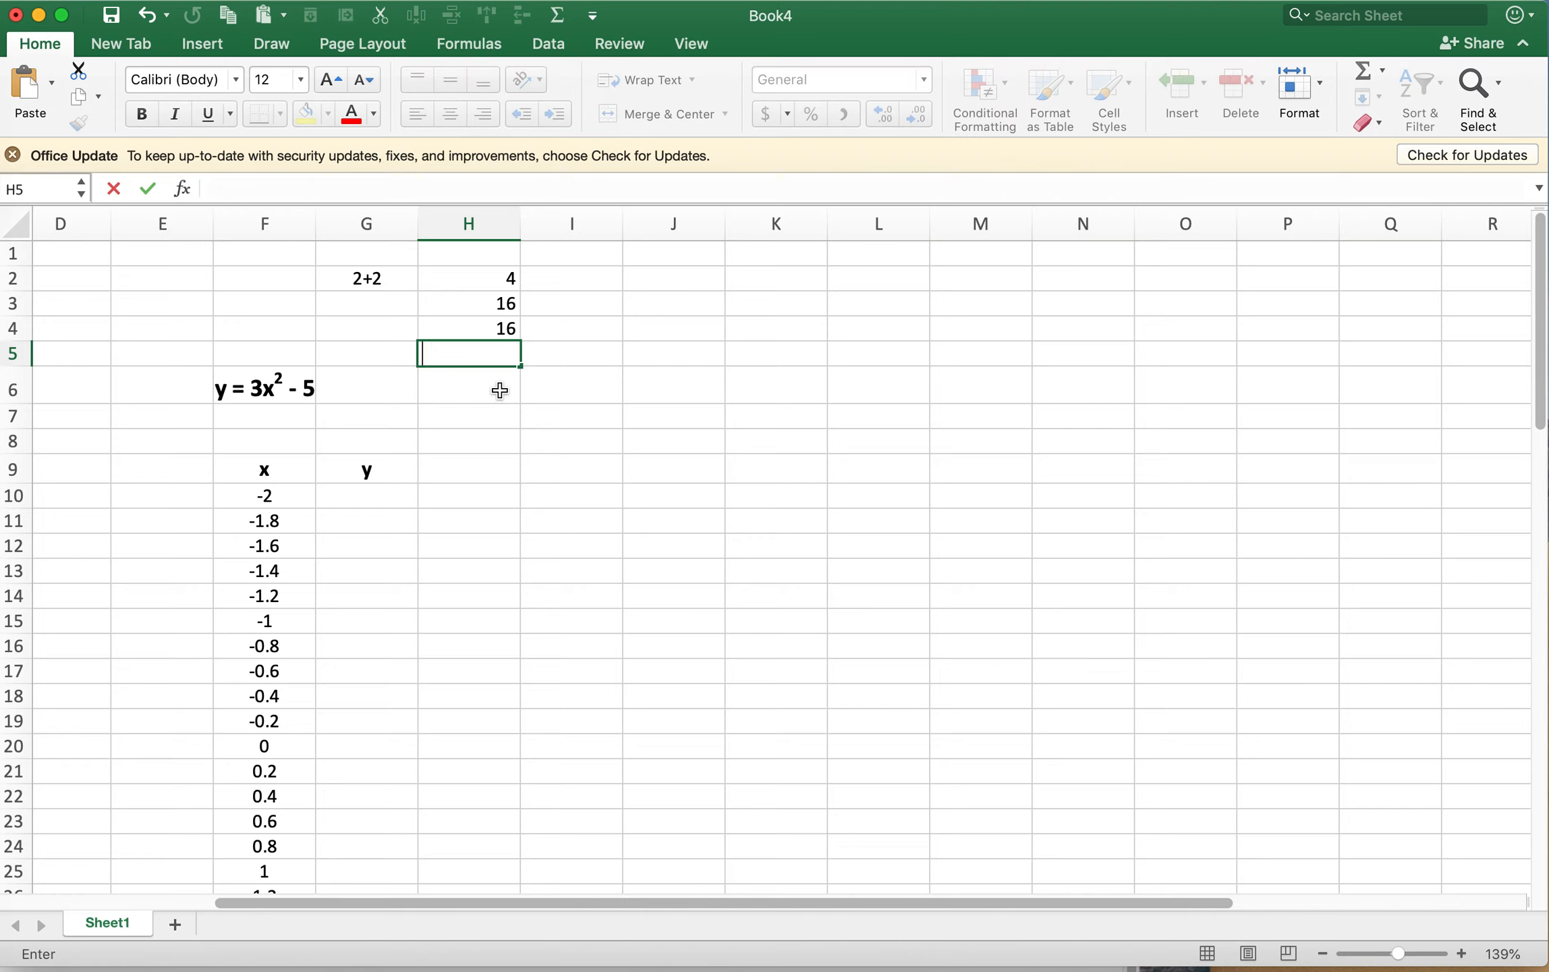
type("3*2")
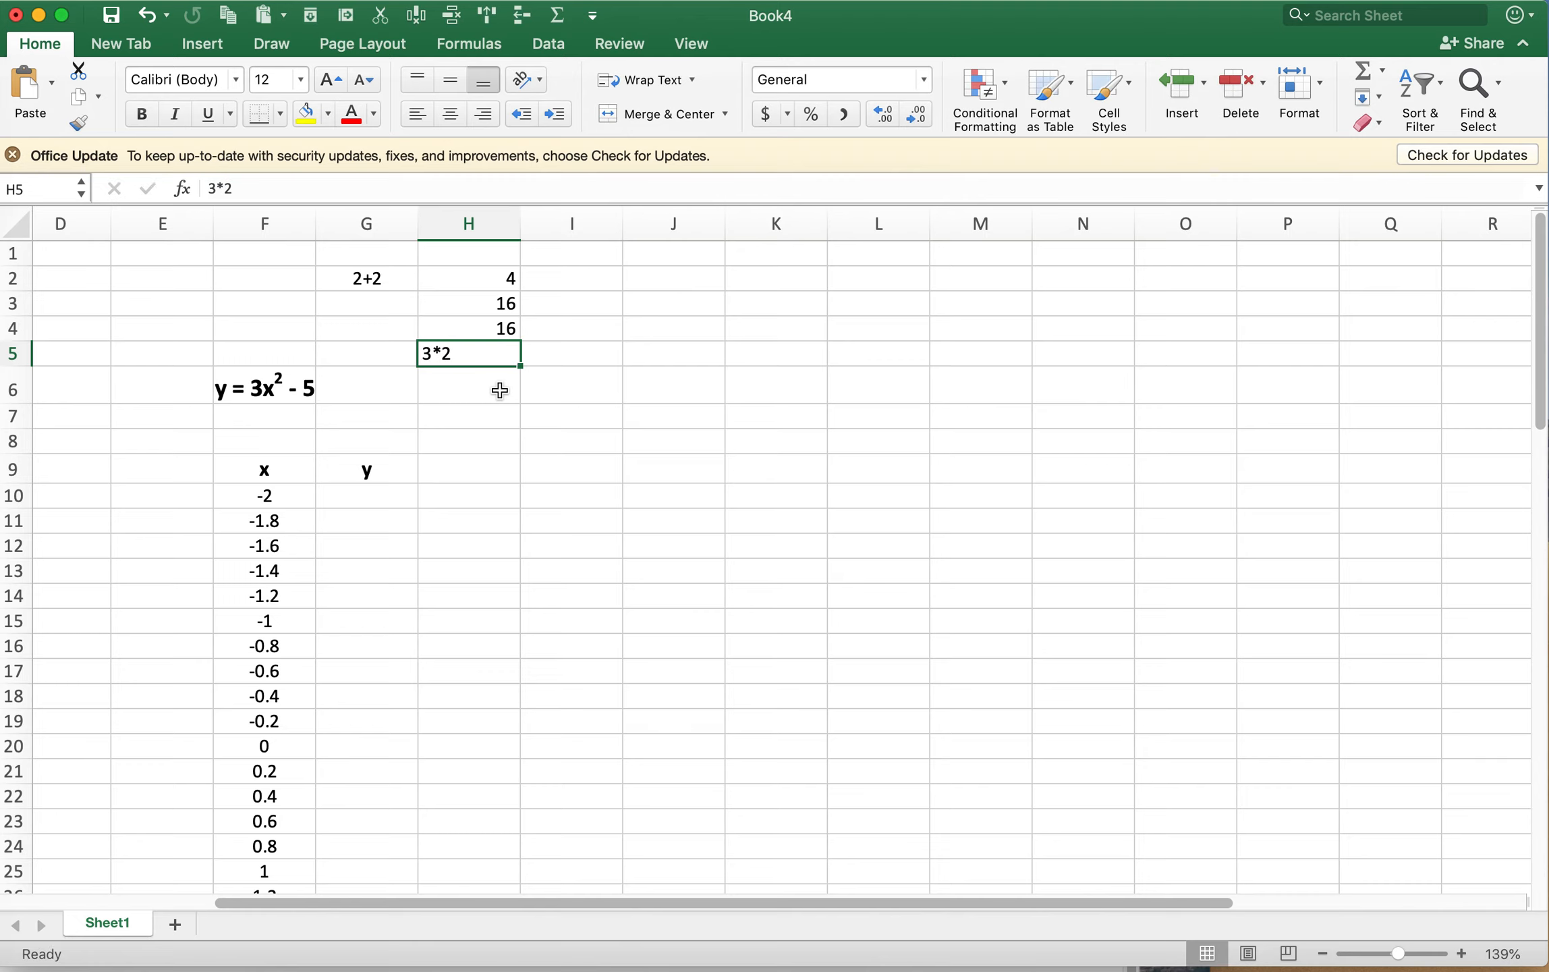
left_click(551, 358)
type("=3*2")
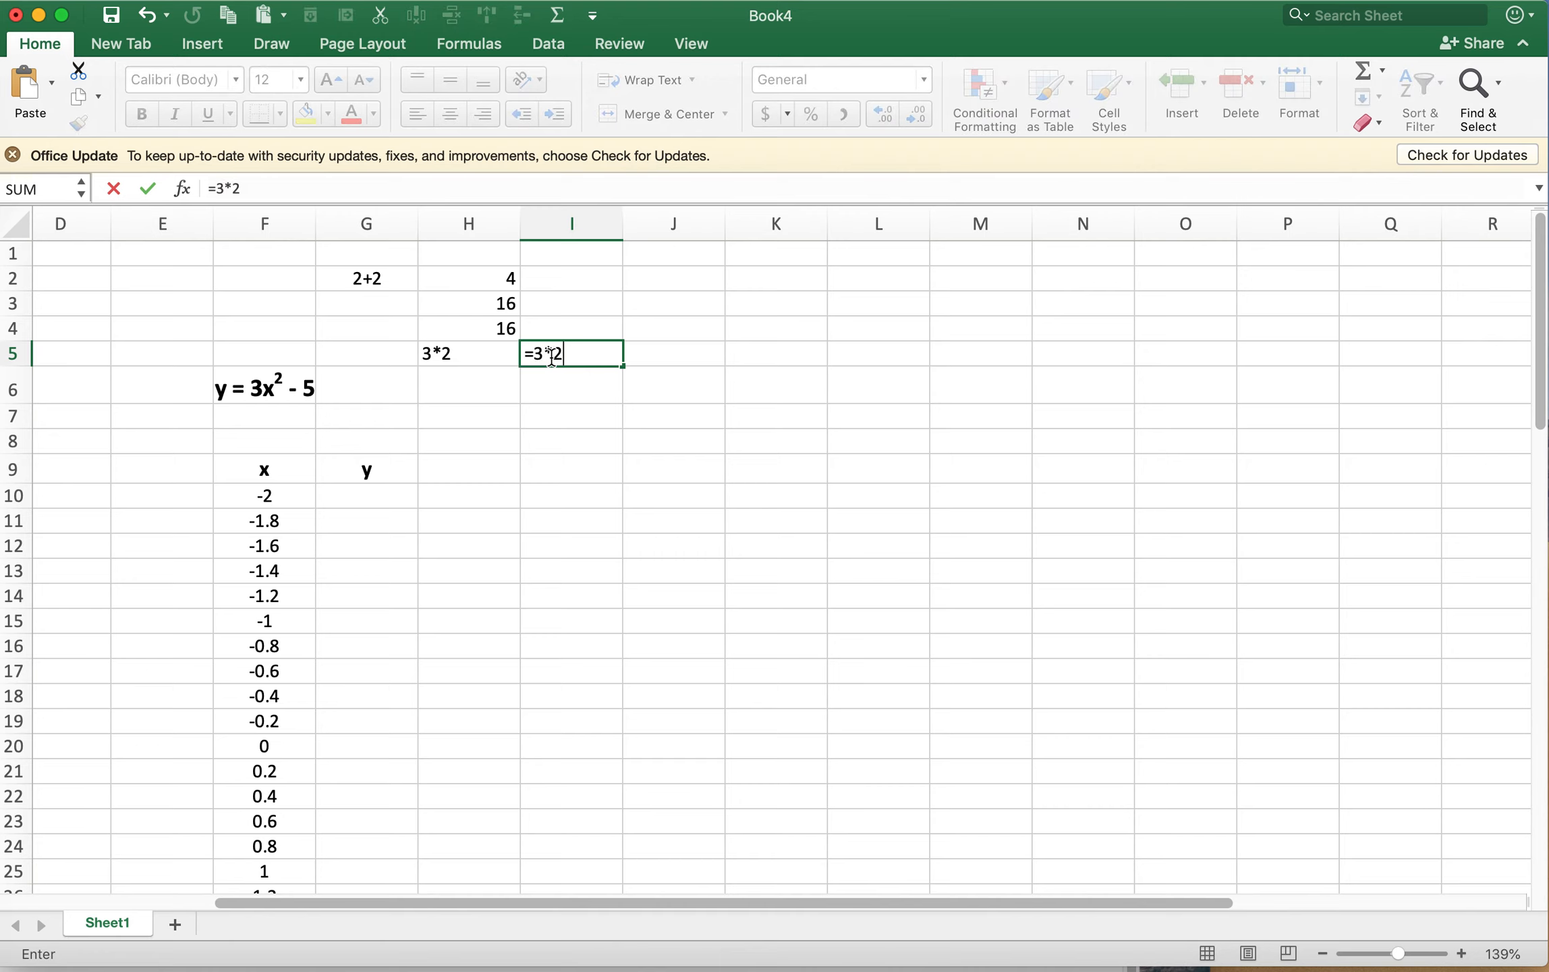
key("Return")
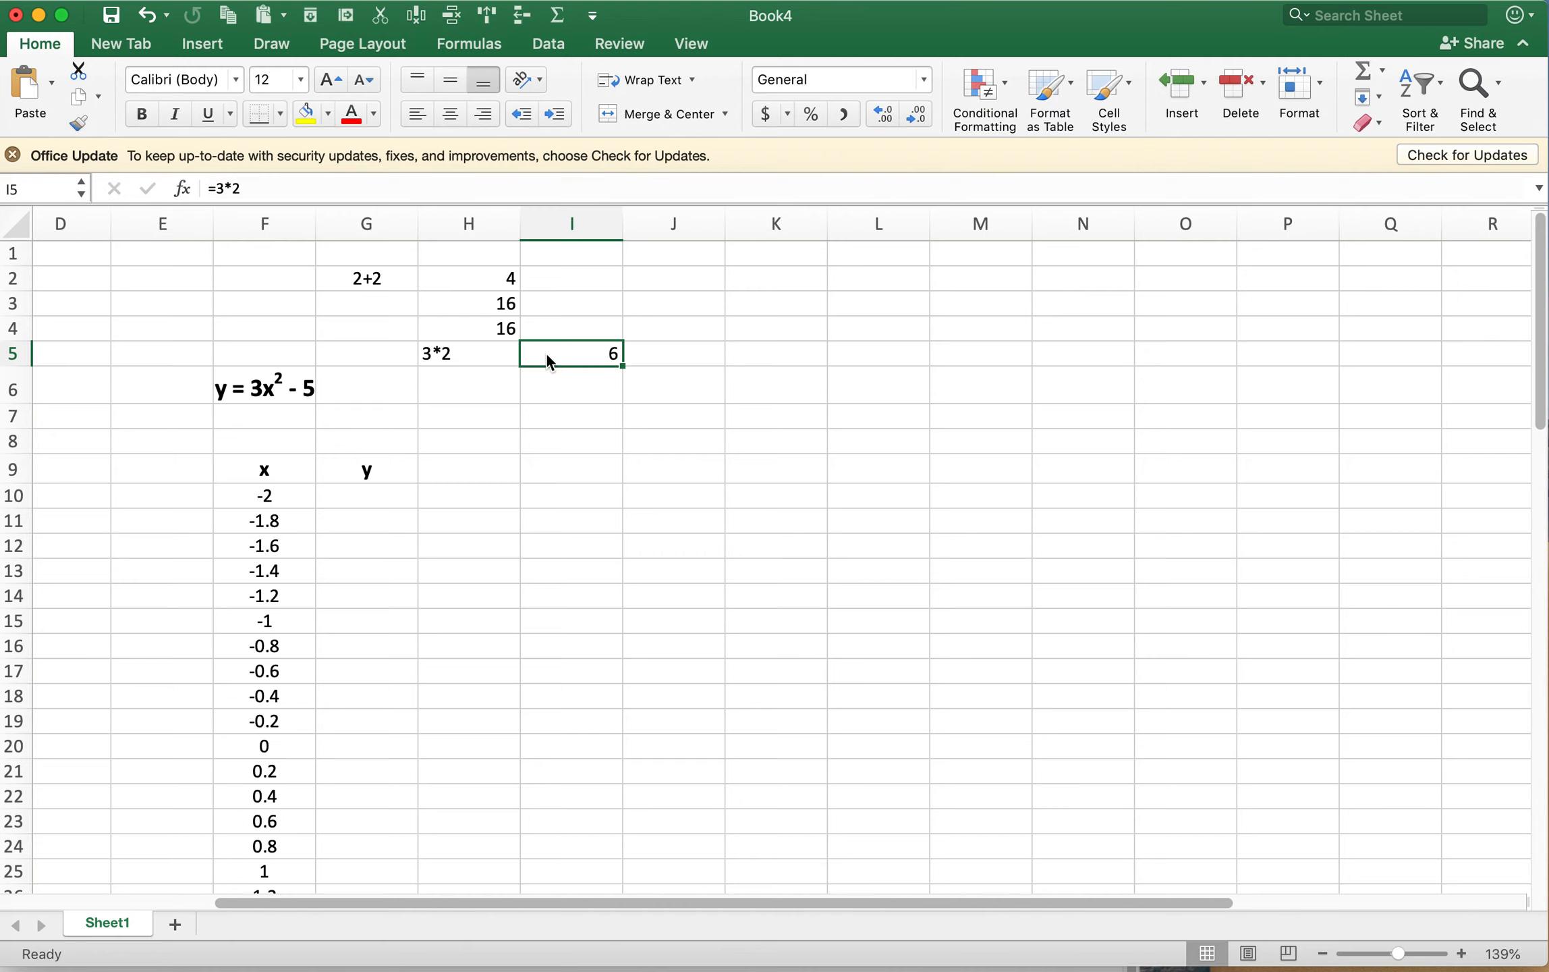
- Enter the test formula =3*H2^2-5 in H6 to evaluate the equation for the value in H2
left_click(481, 385)
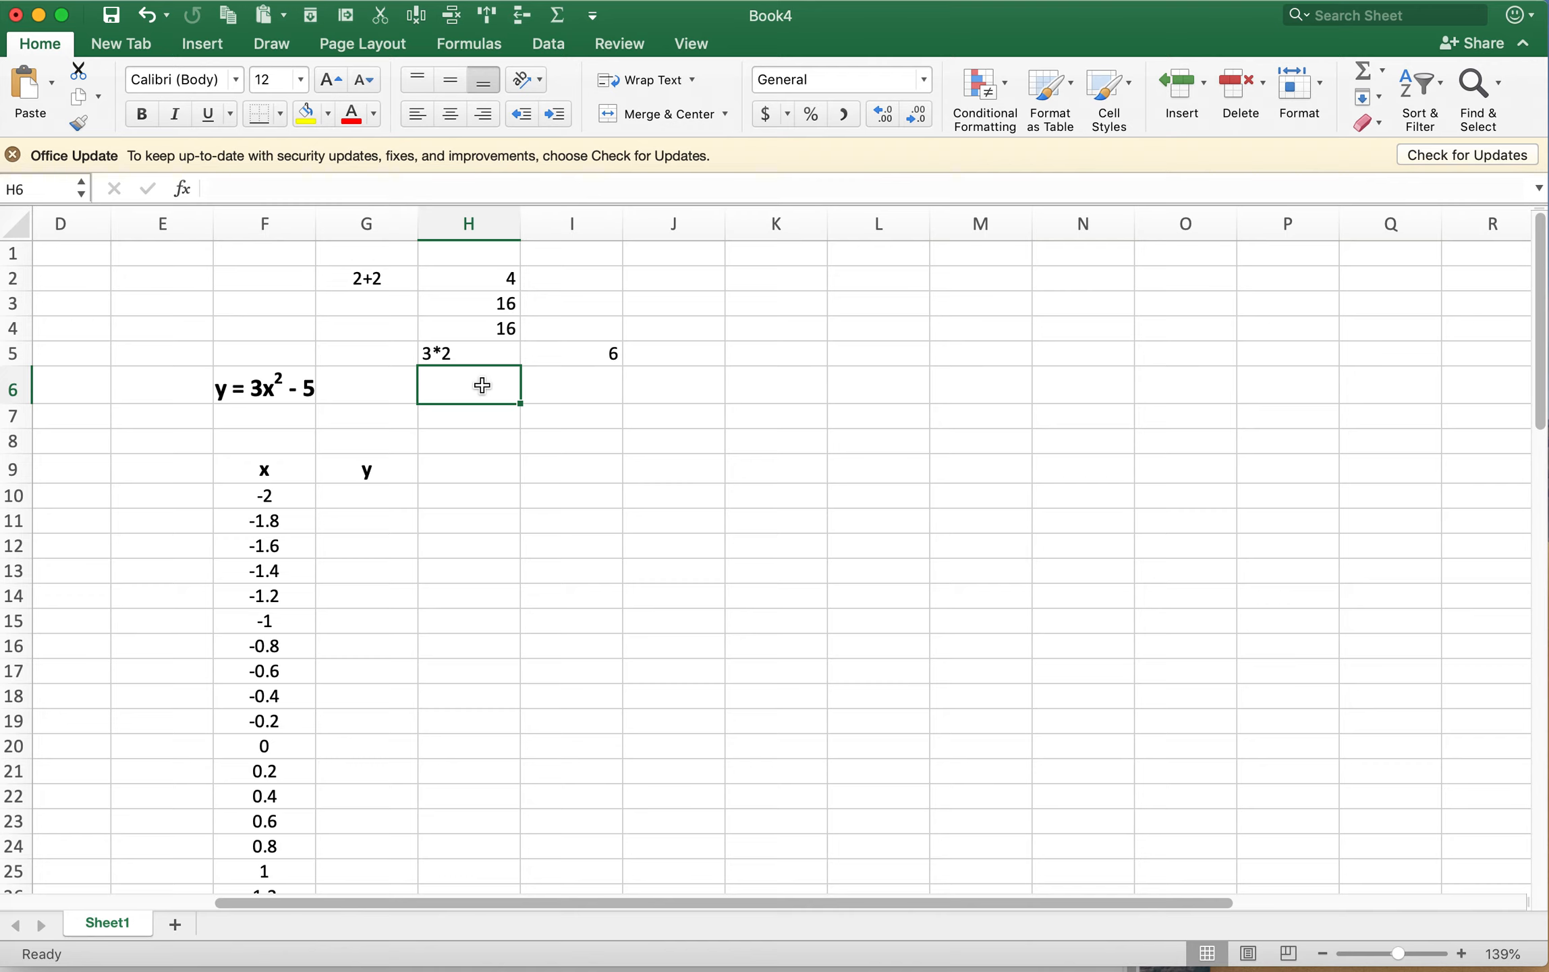
type("=3*")
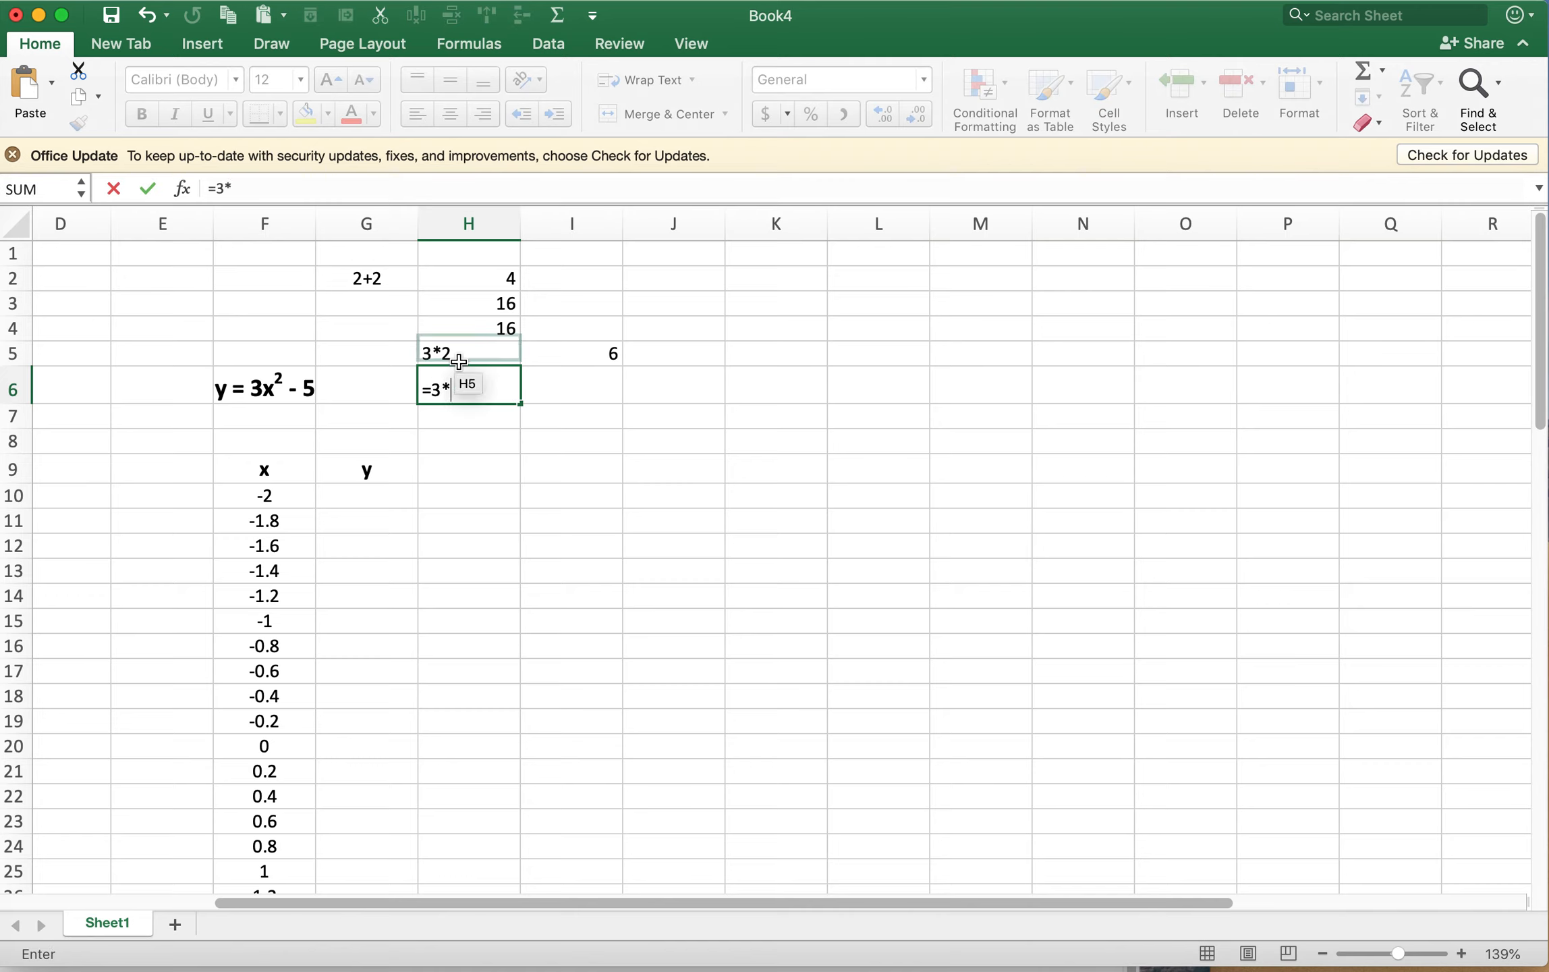
left_click(496, 278)
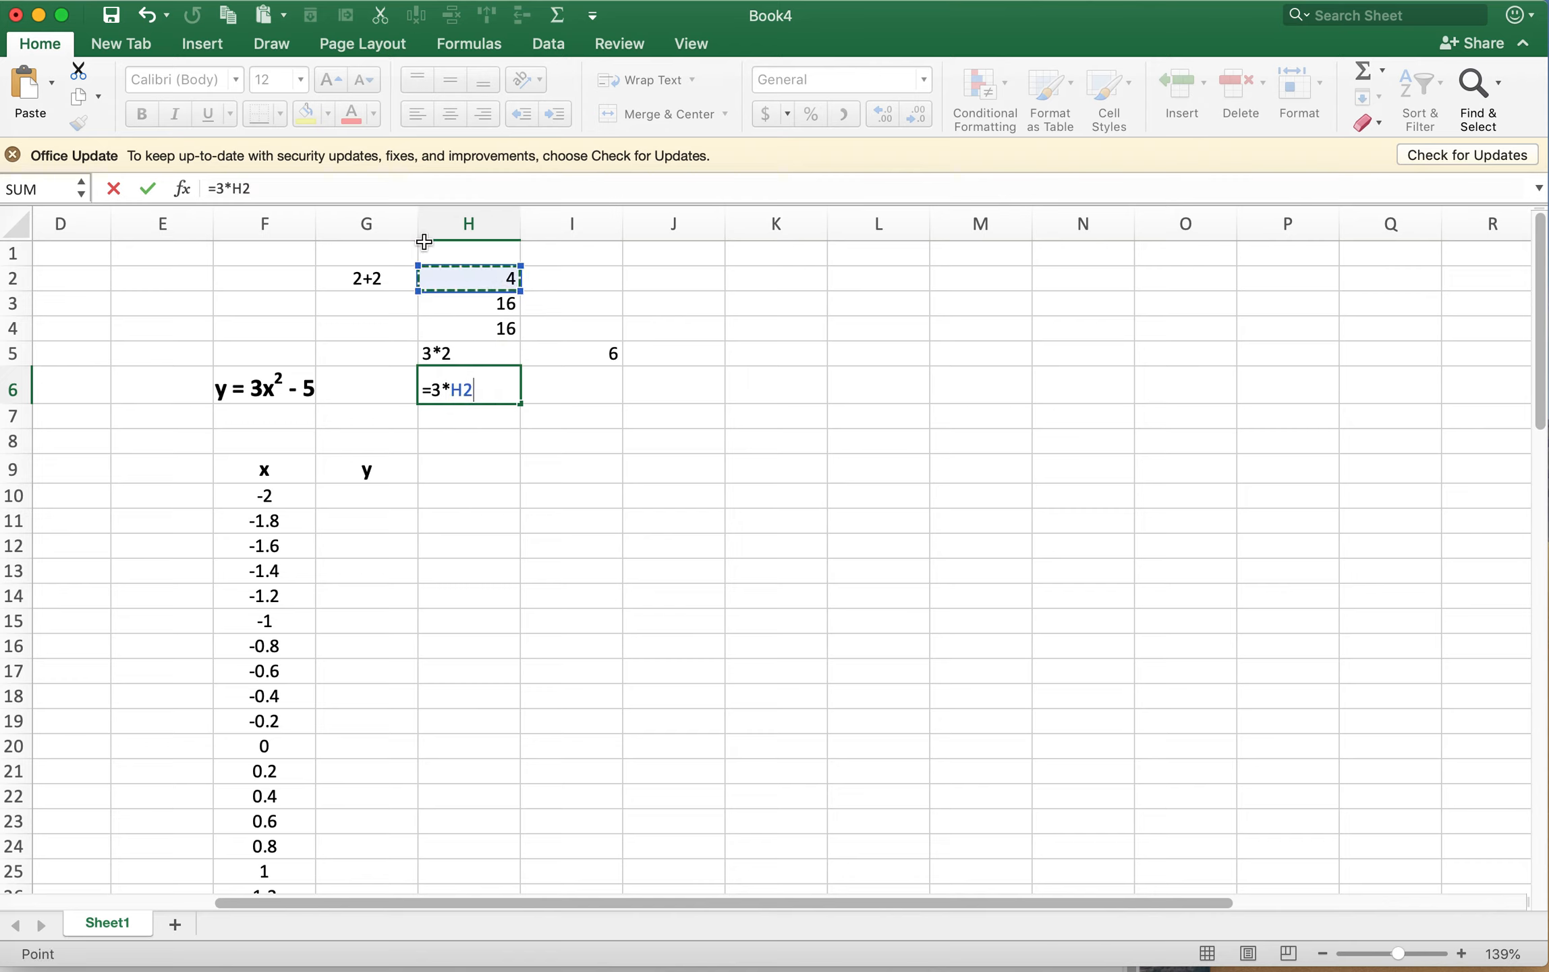
type("^2")
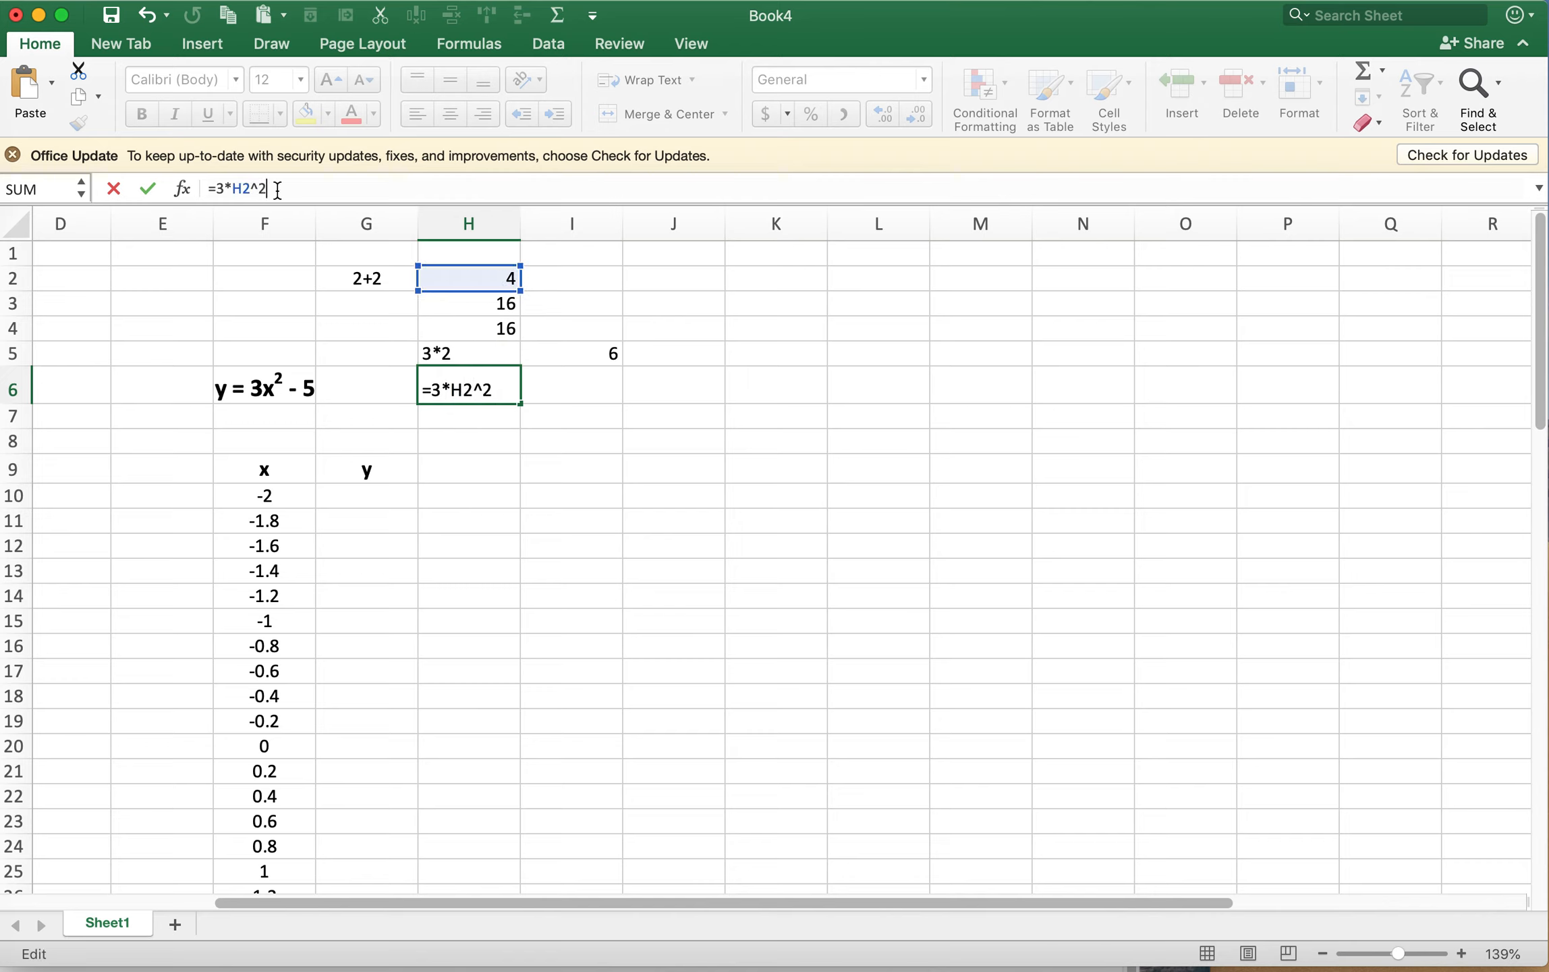
key("Return")
left_click(291, 183)
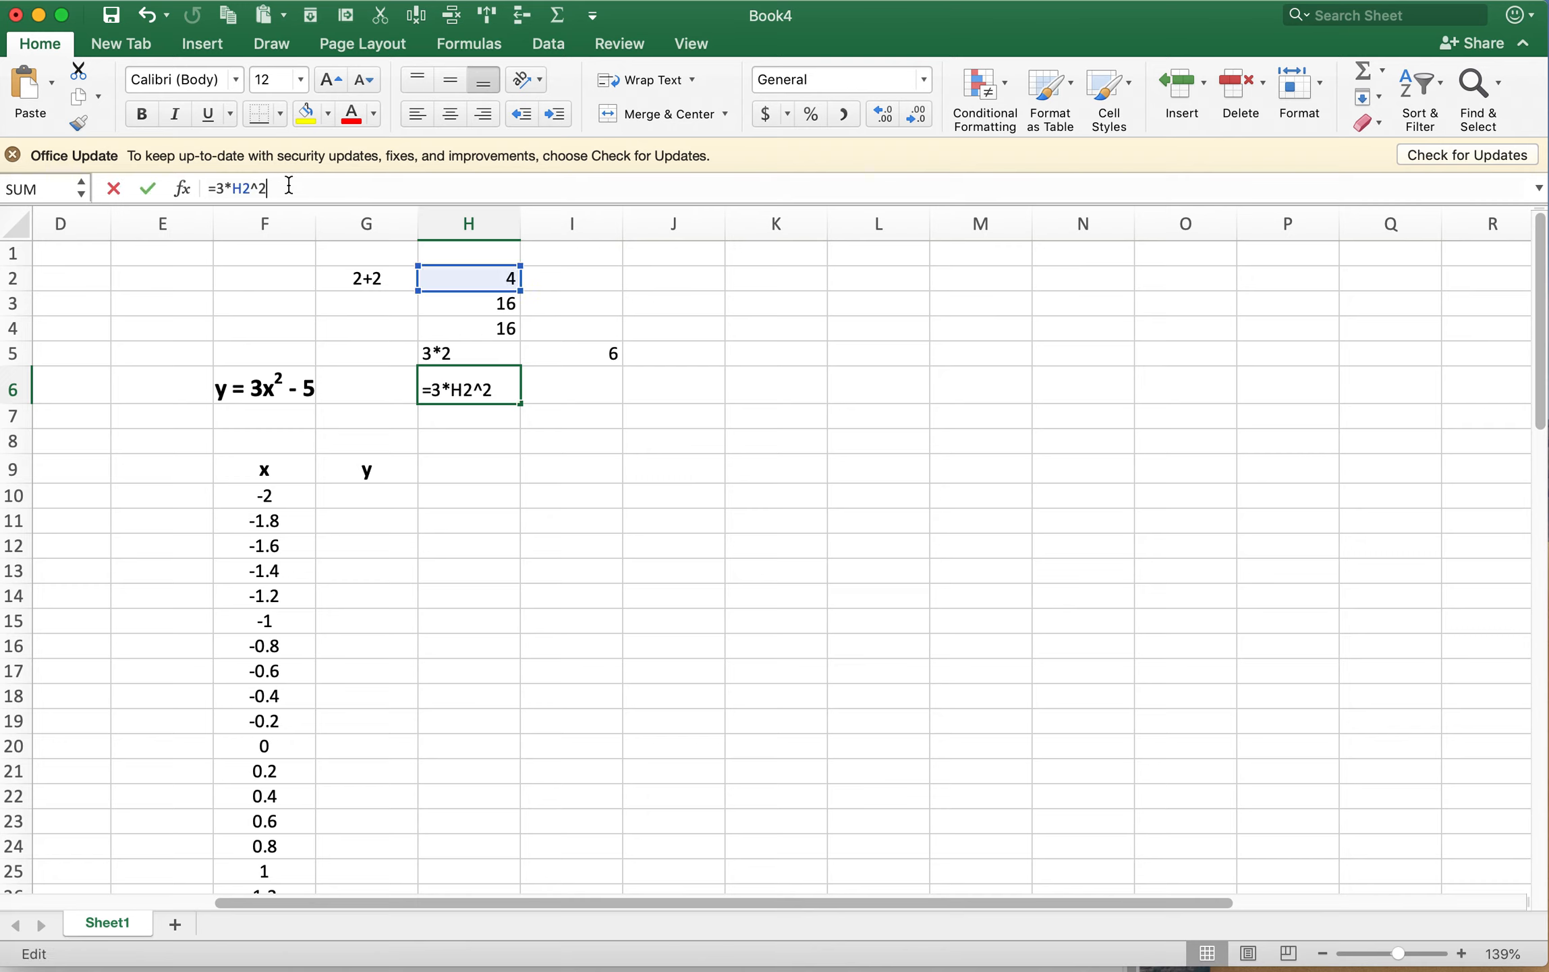
type("-")
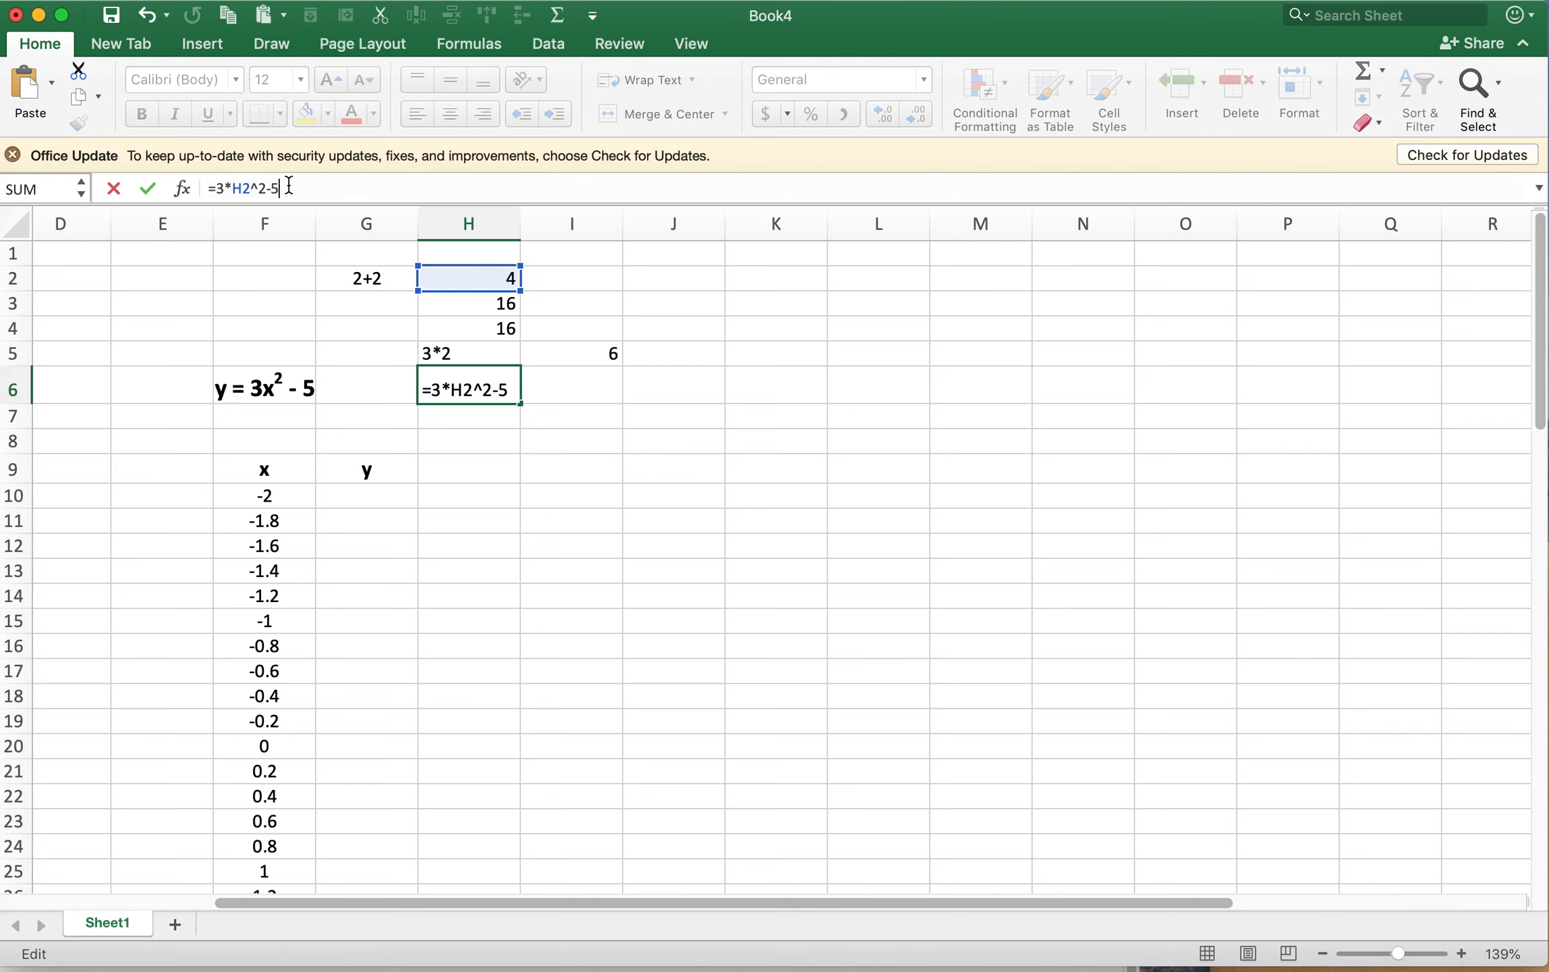
type("5")
key("Return")
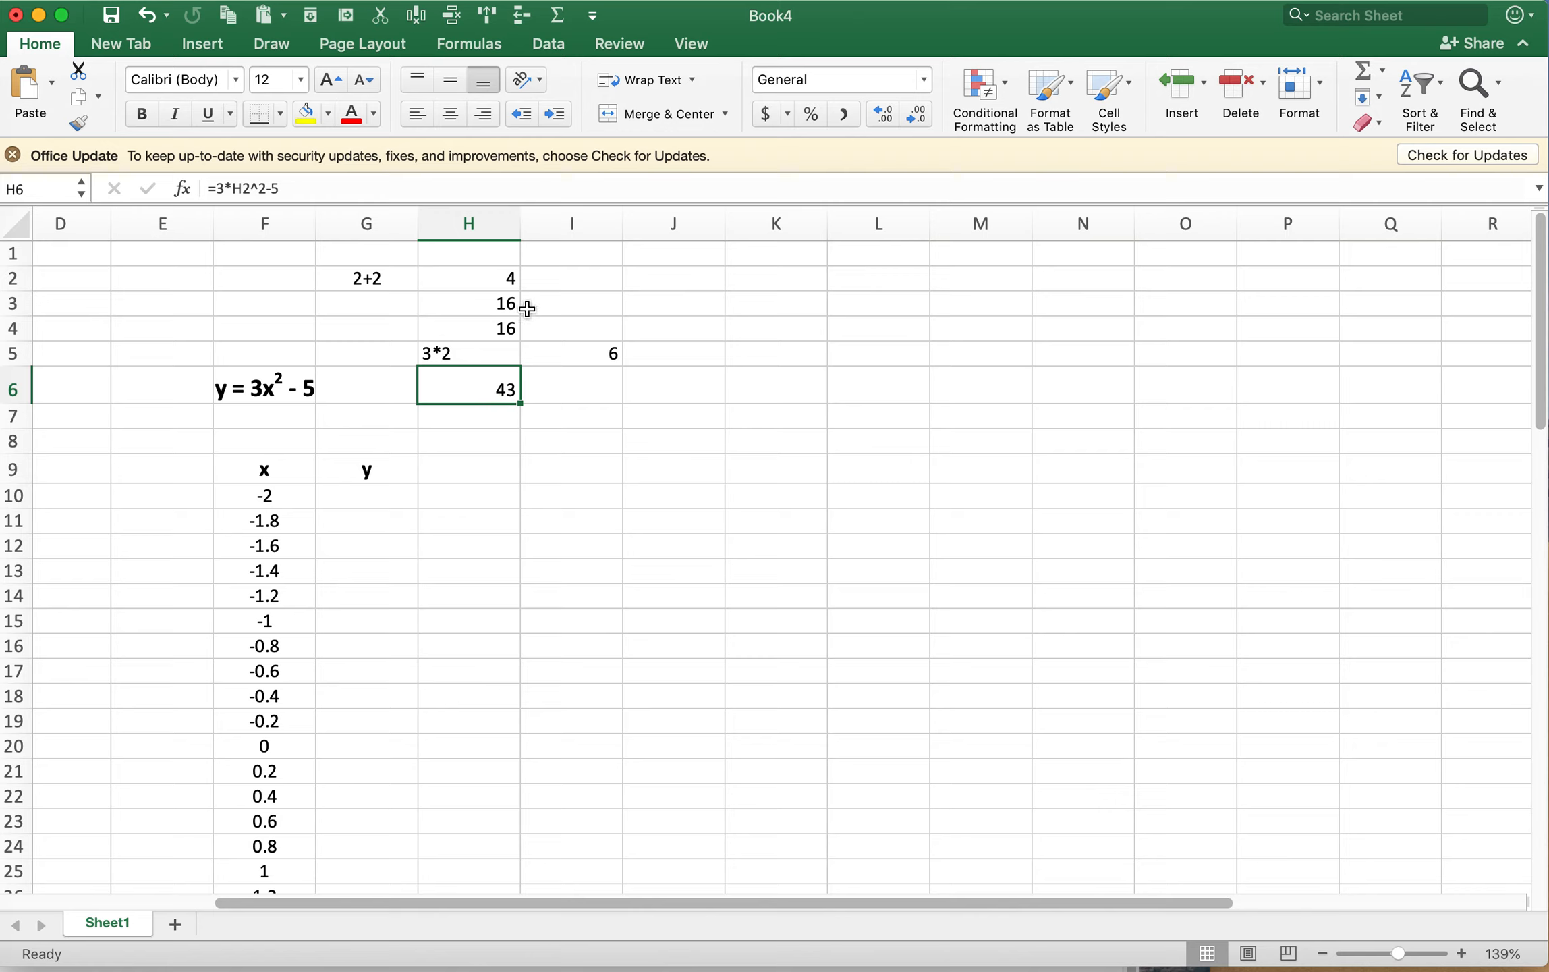
- Replace the formula in H2 with the value 5 and check the dependent equation formula in H6
left_click(512, 273)
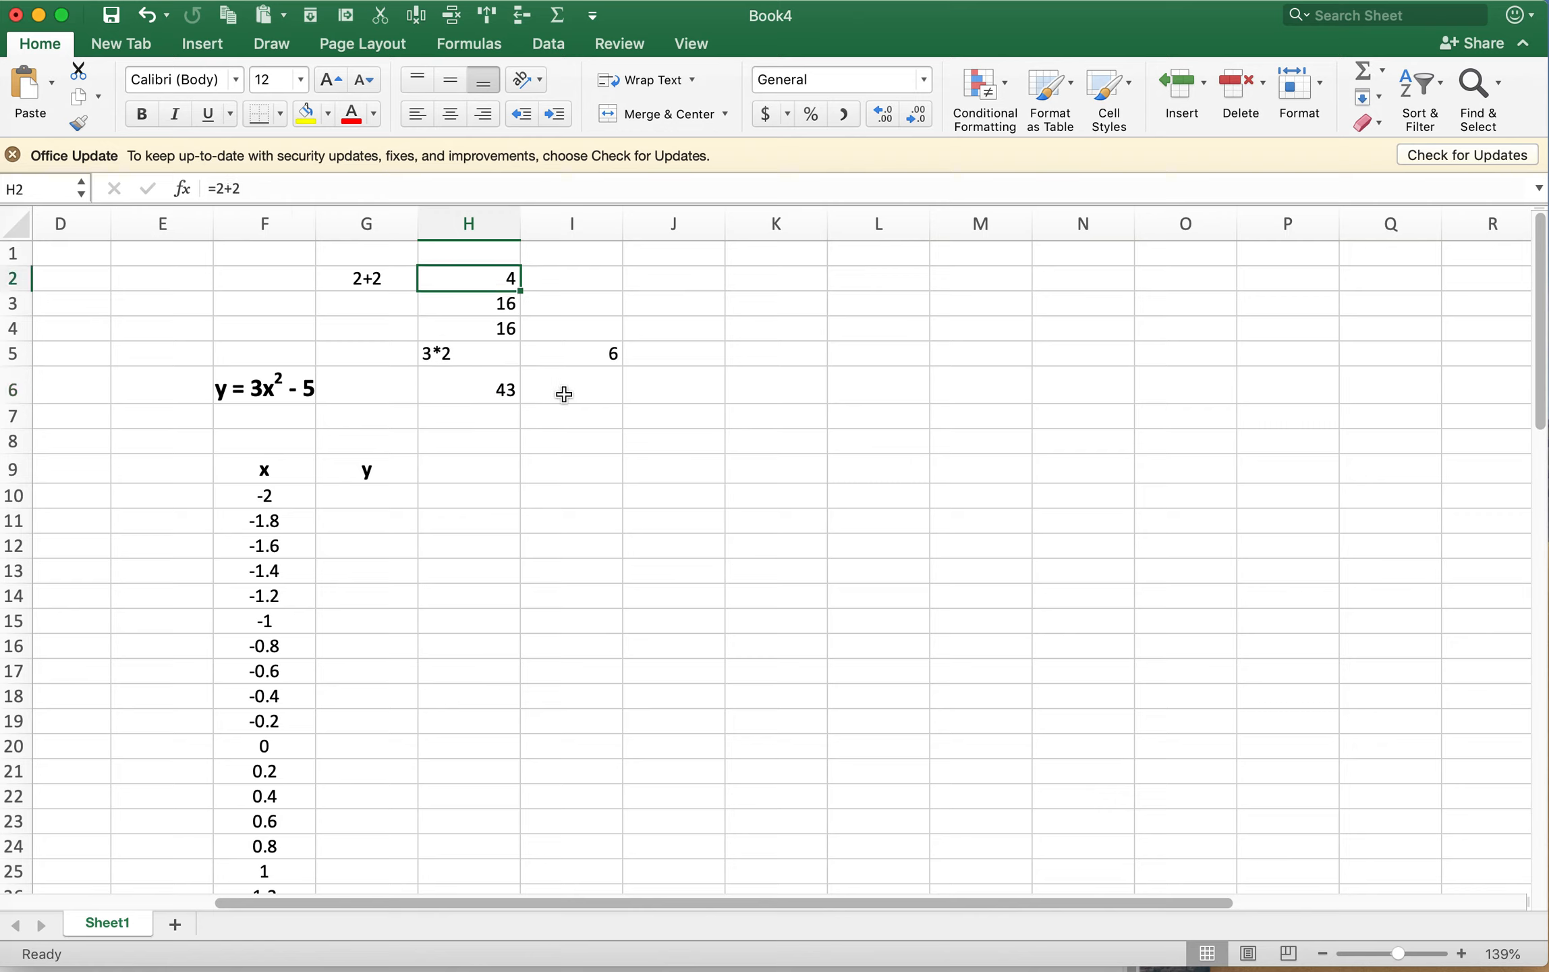
type("5")
key("Return")
left_click(516, 391)
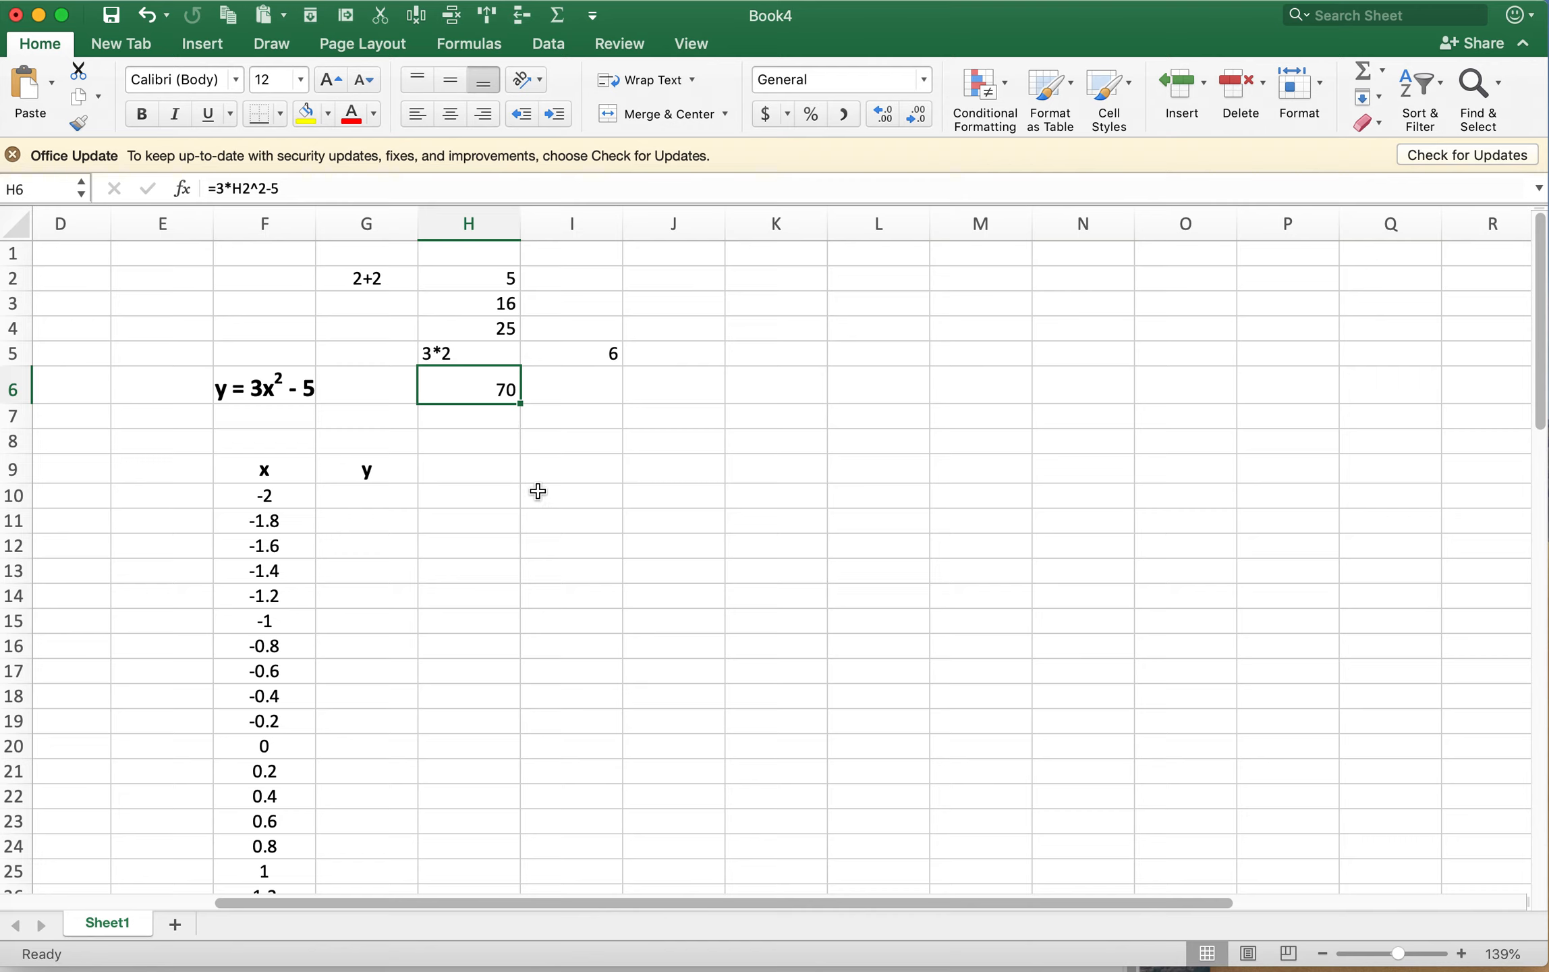
- Set H2 to -2 and check the dependent equation formula in H6
left_click(493, 275)
type("-2")
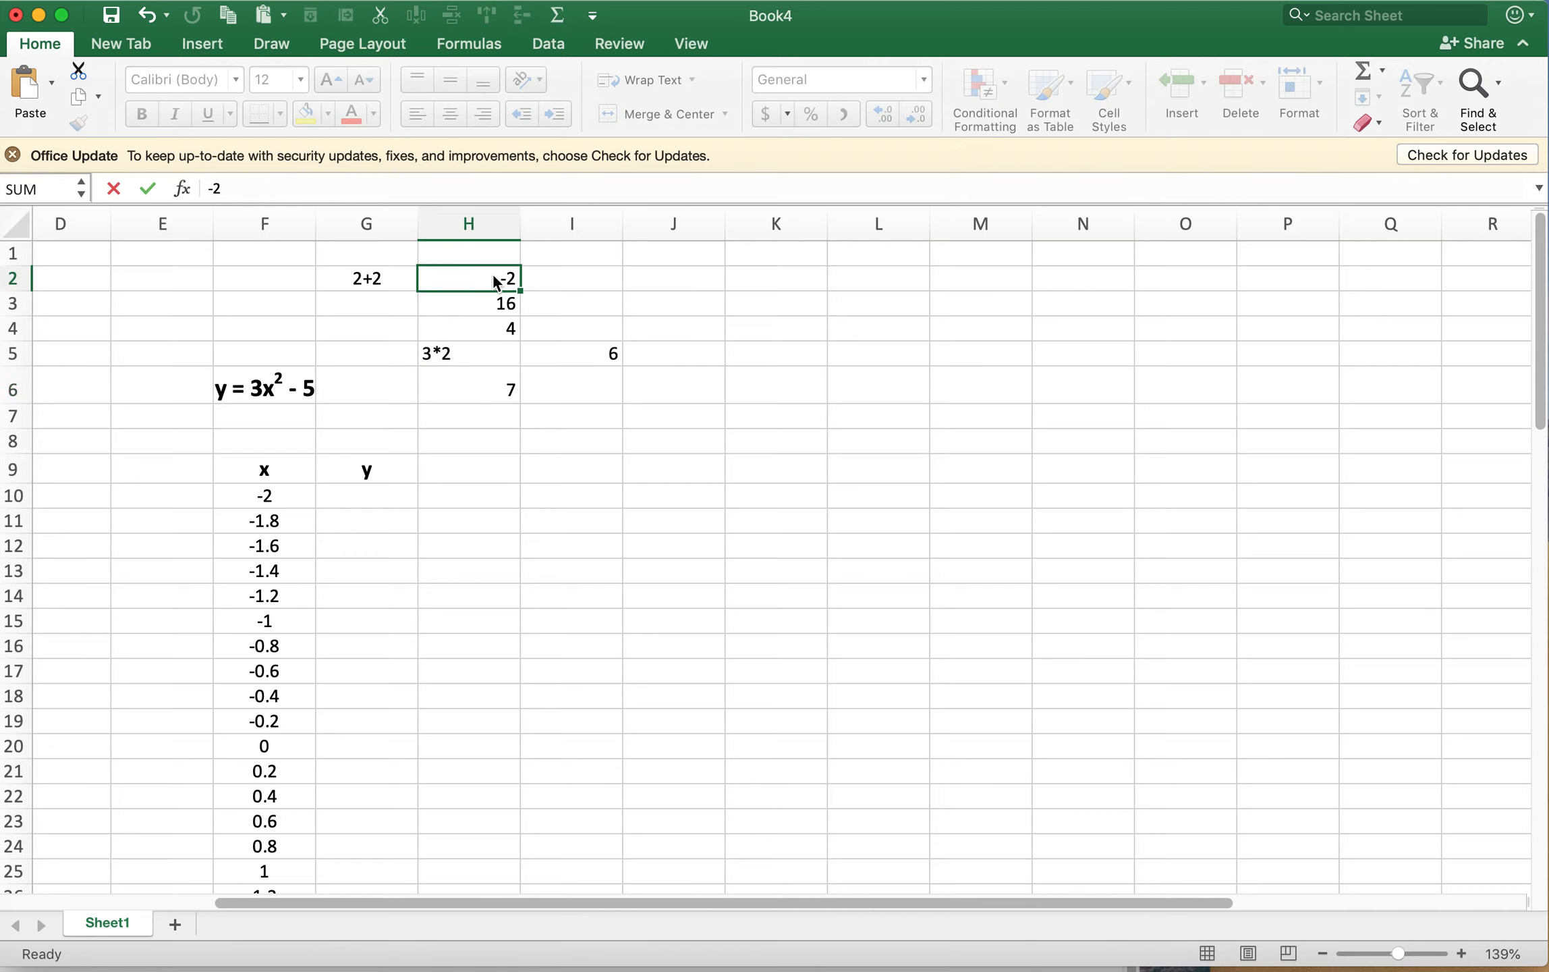
key("ctrl+Return")
left_click(500, 403)
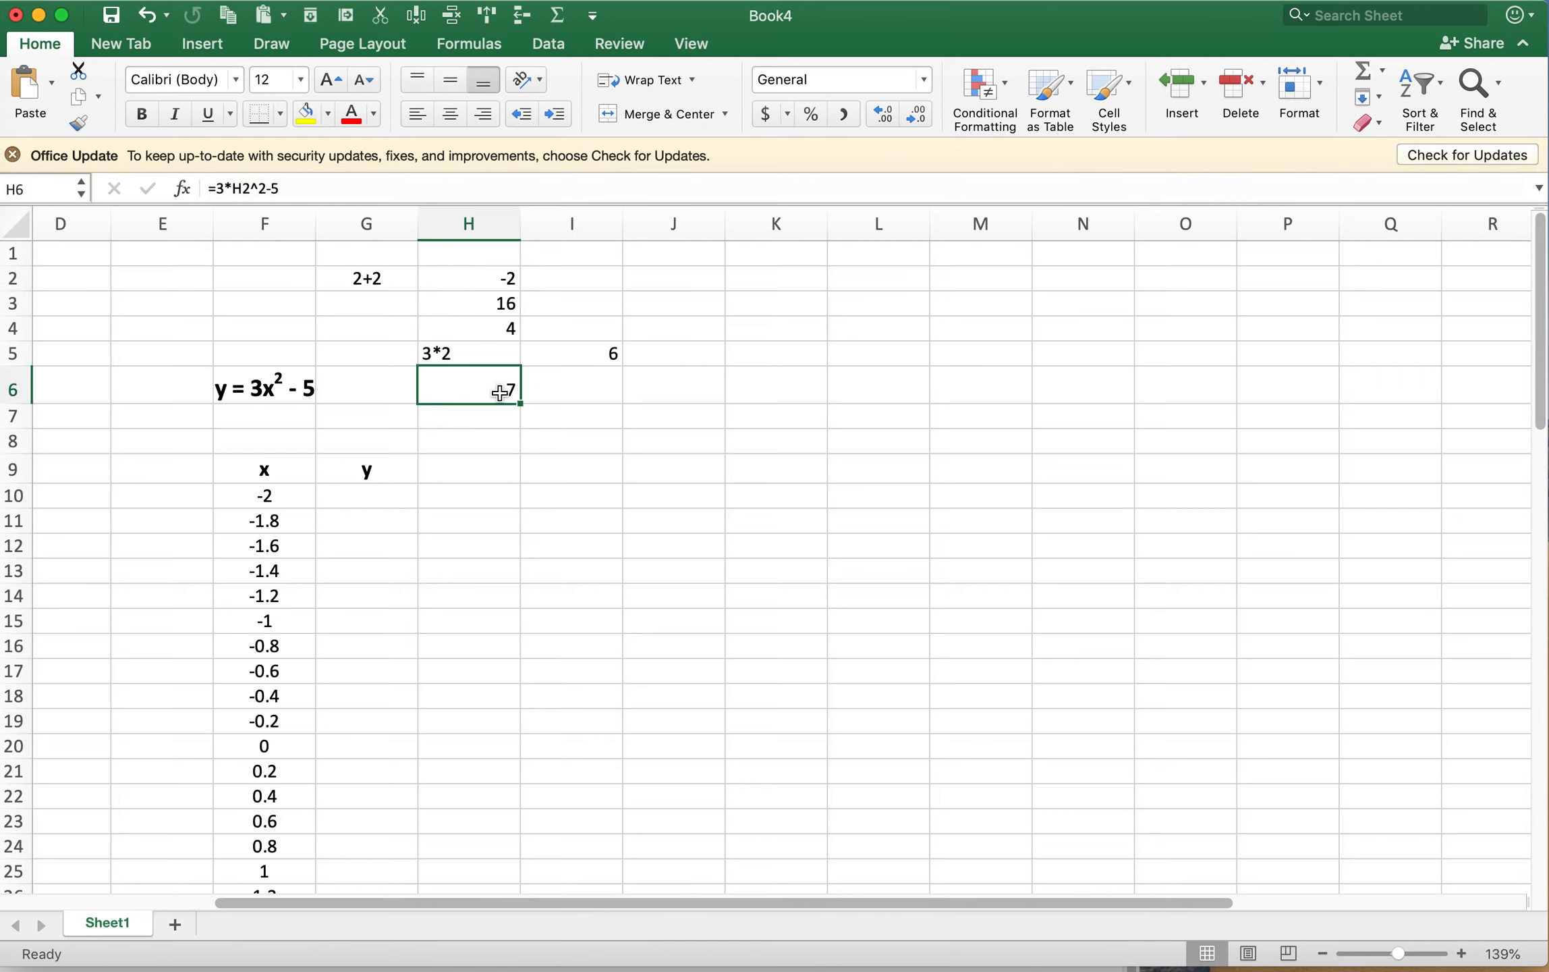
- Enter the formula =3*F10^2-5 in G10 for the first y value and compare it with the test cells H2 and H6
left_click(358, 498)
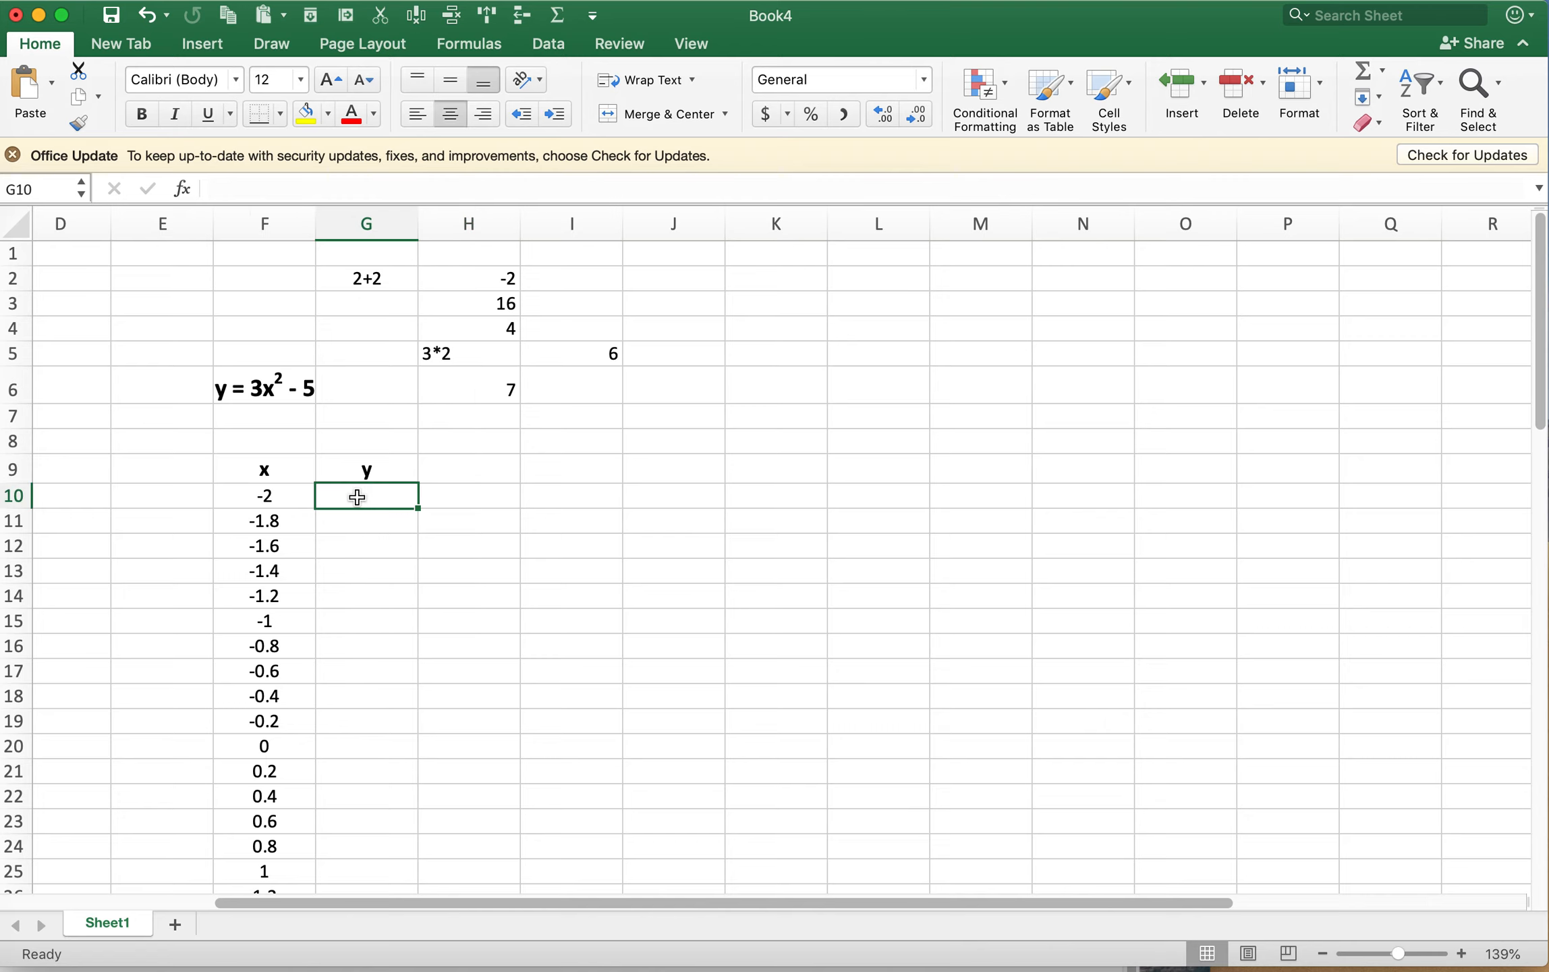
type("=3*")
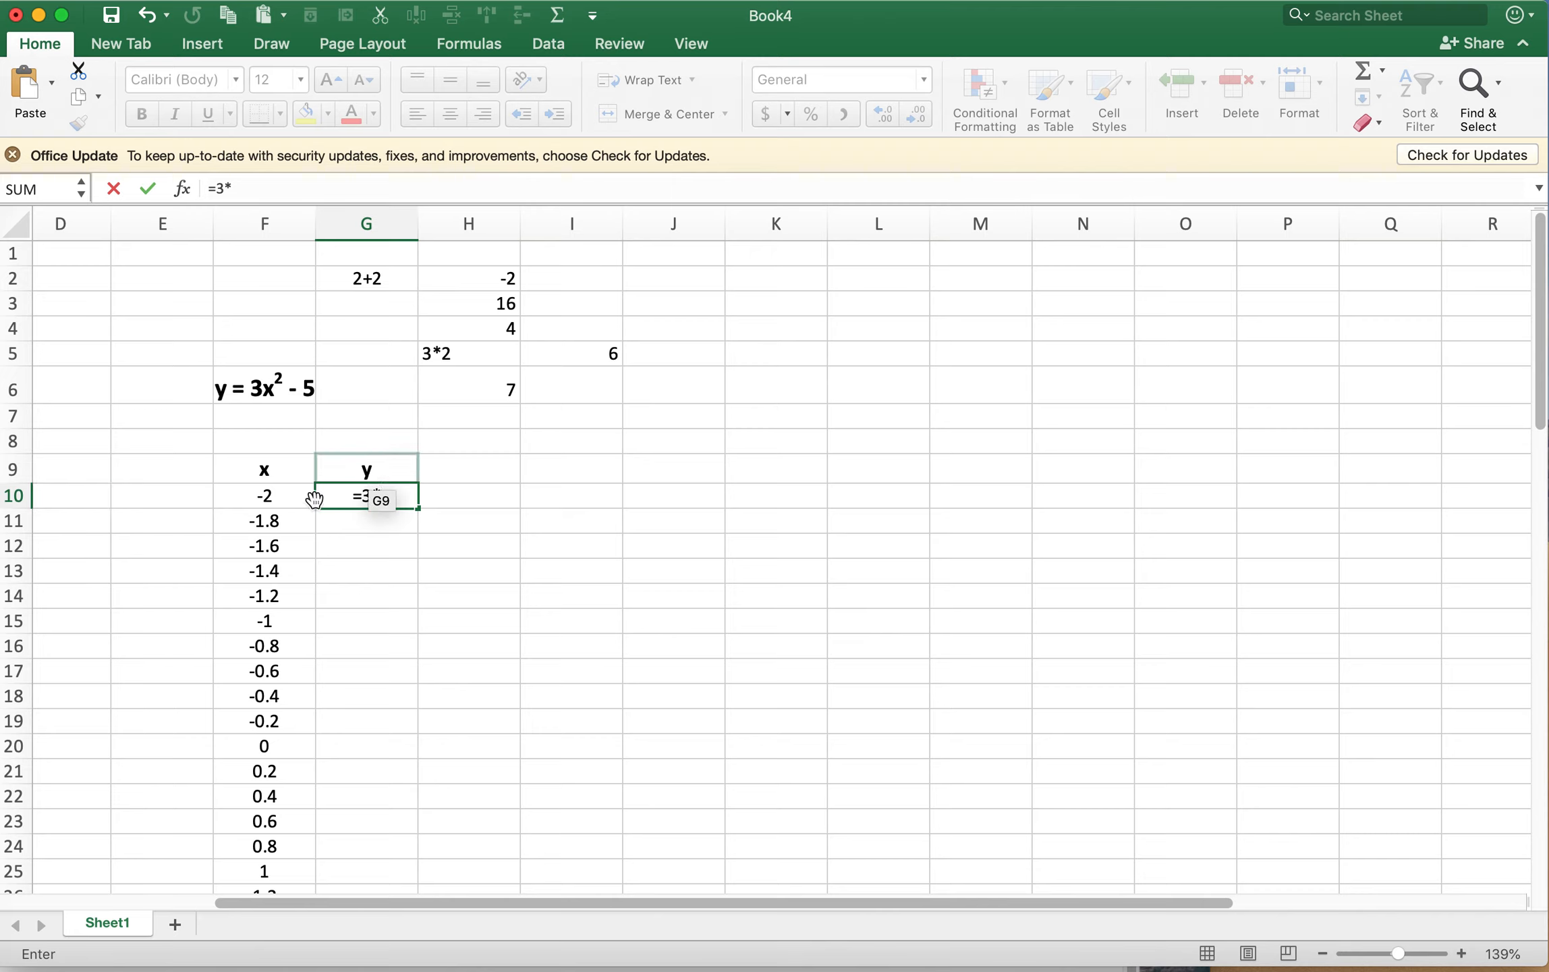
left_click(274, 498)
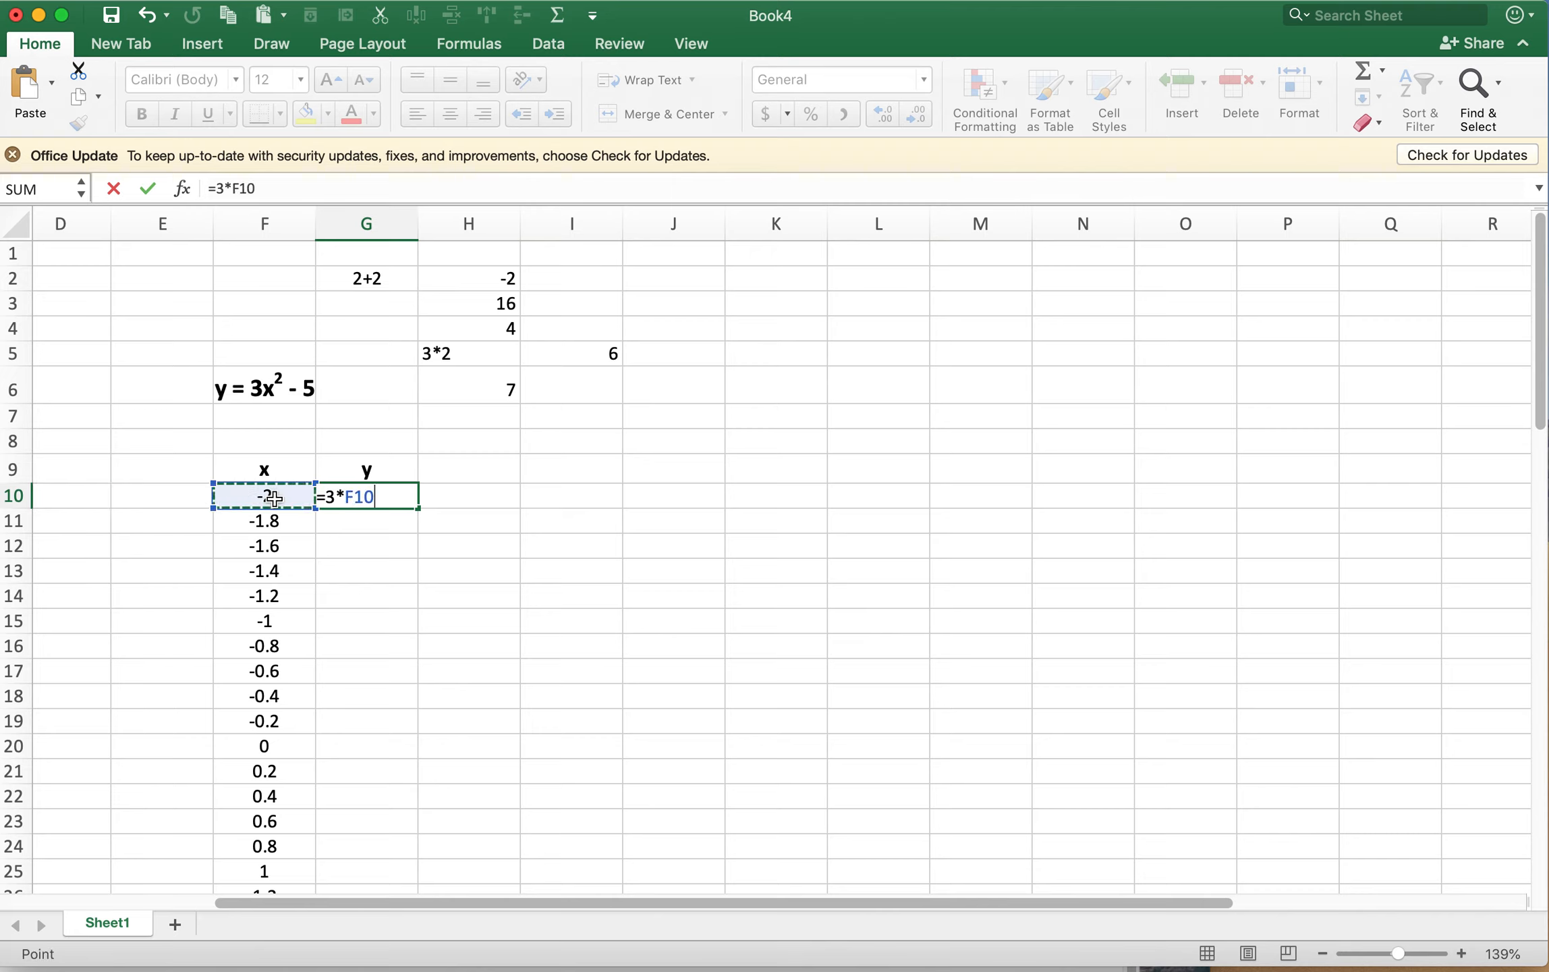
type("^2-5")
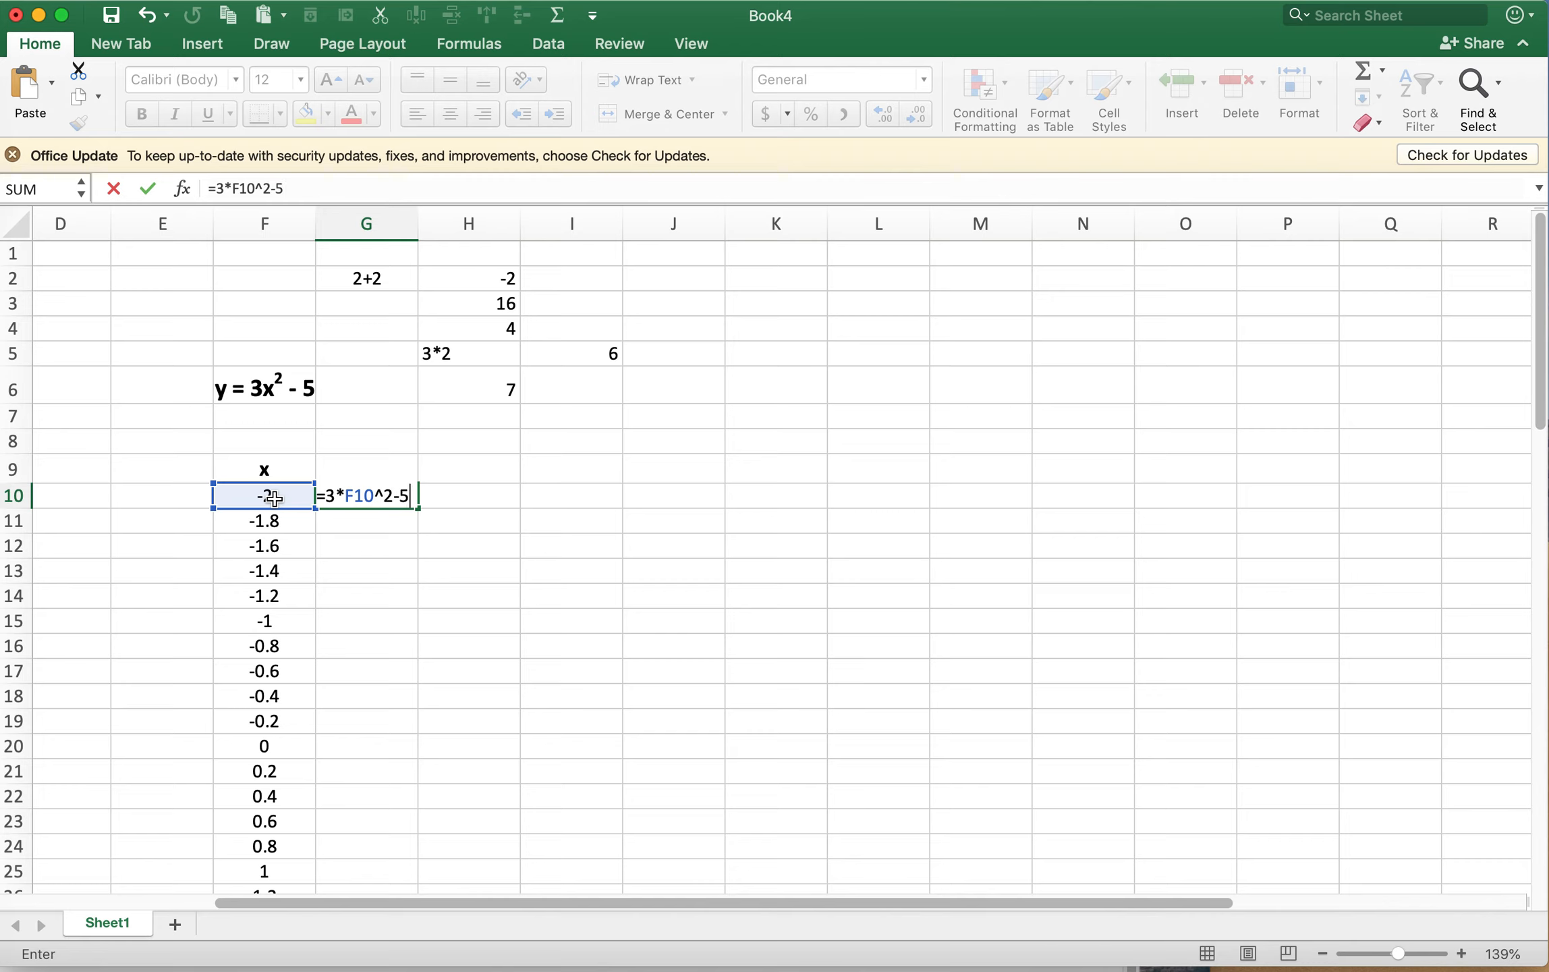
key("Return")
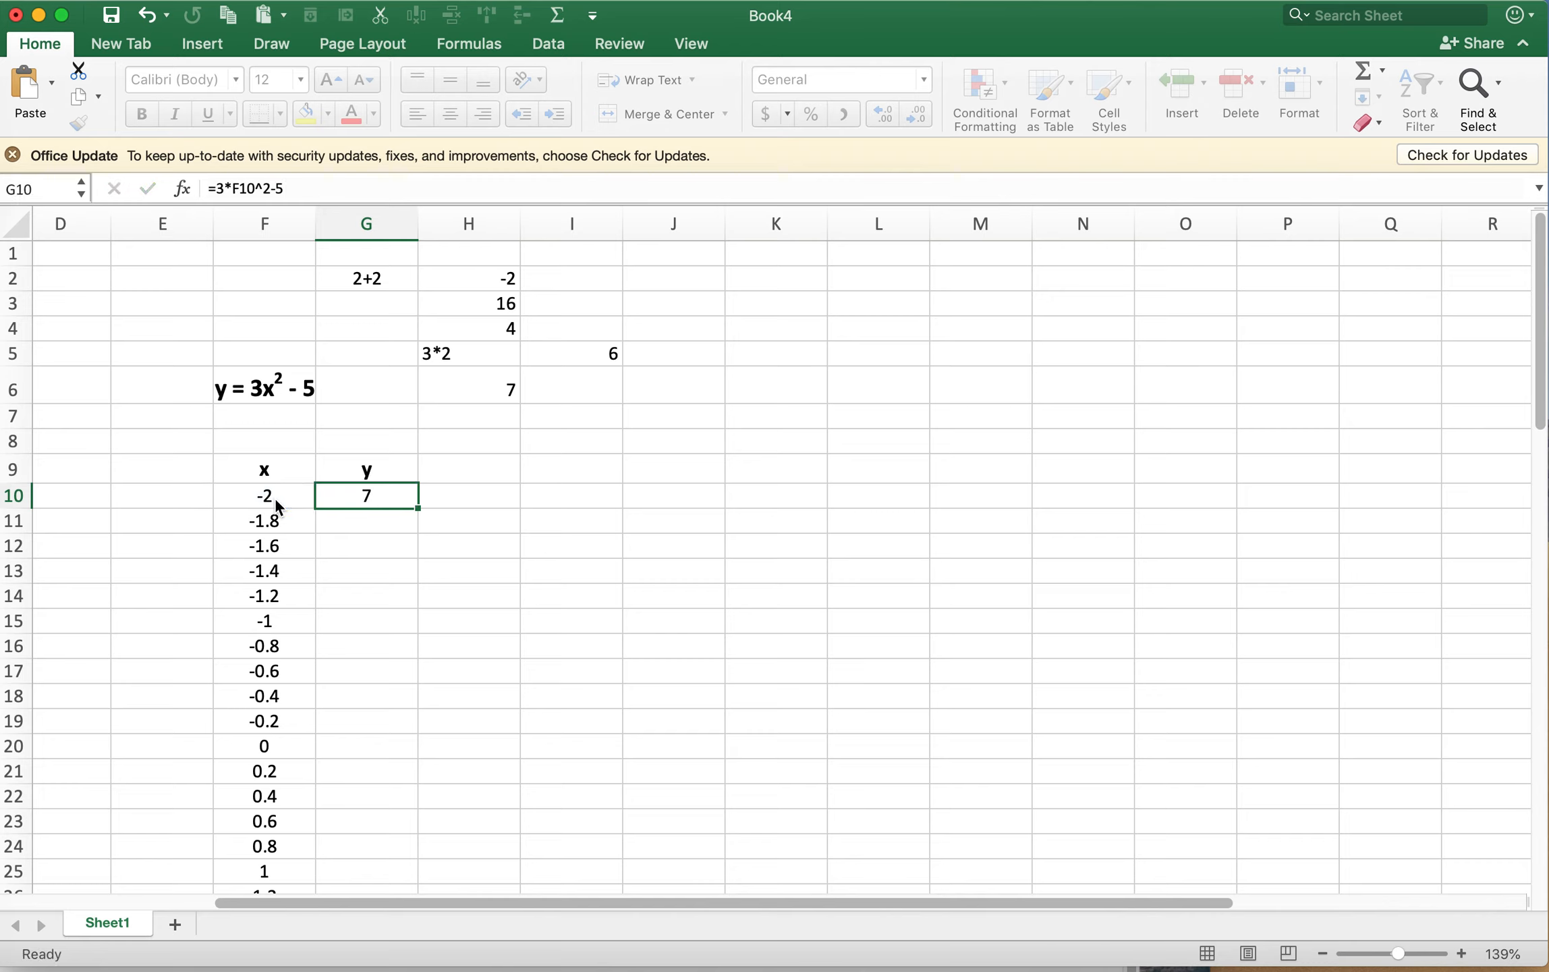
left_click(495, 383)
left_click(510, 277)
left_click(490, 397)
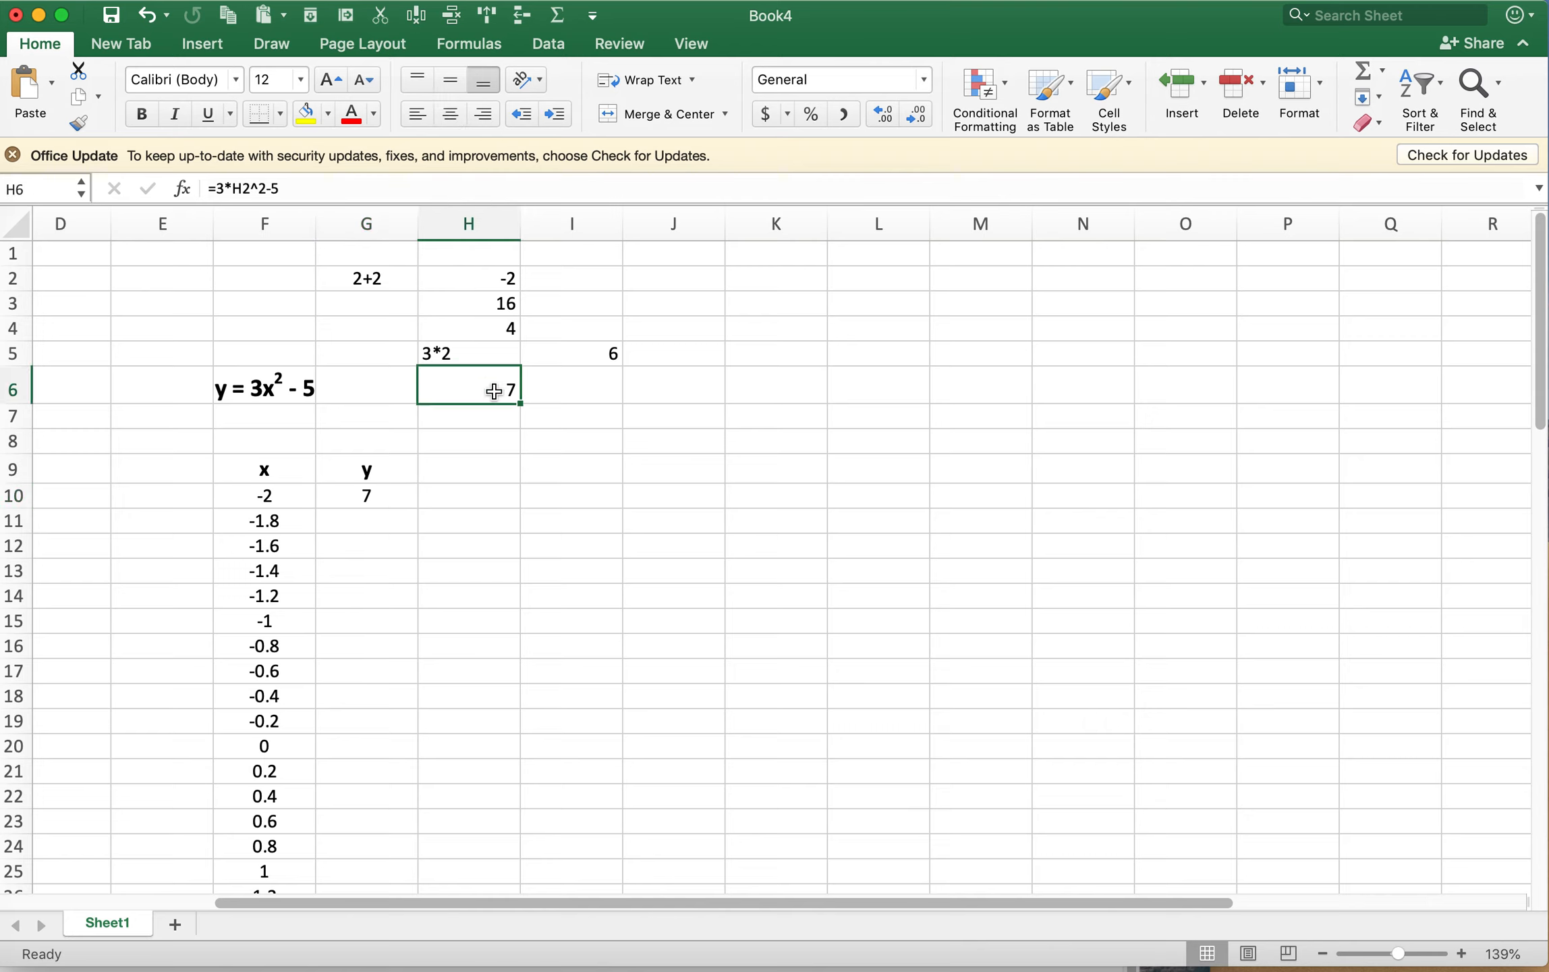
left_click(377, 495)
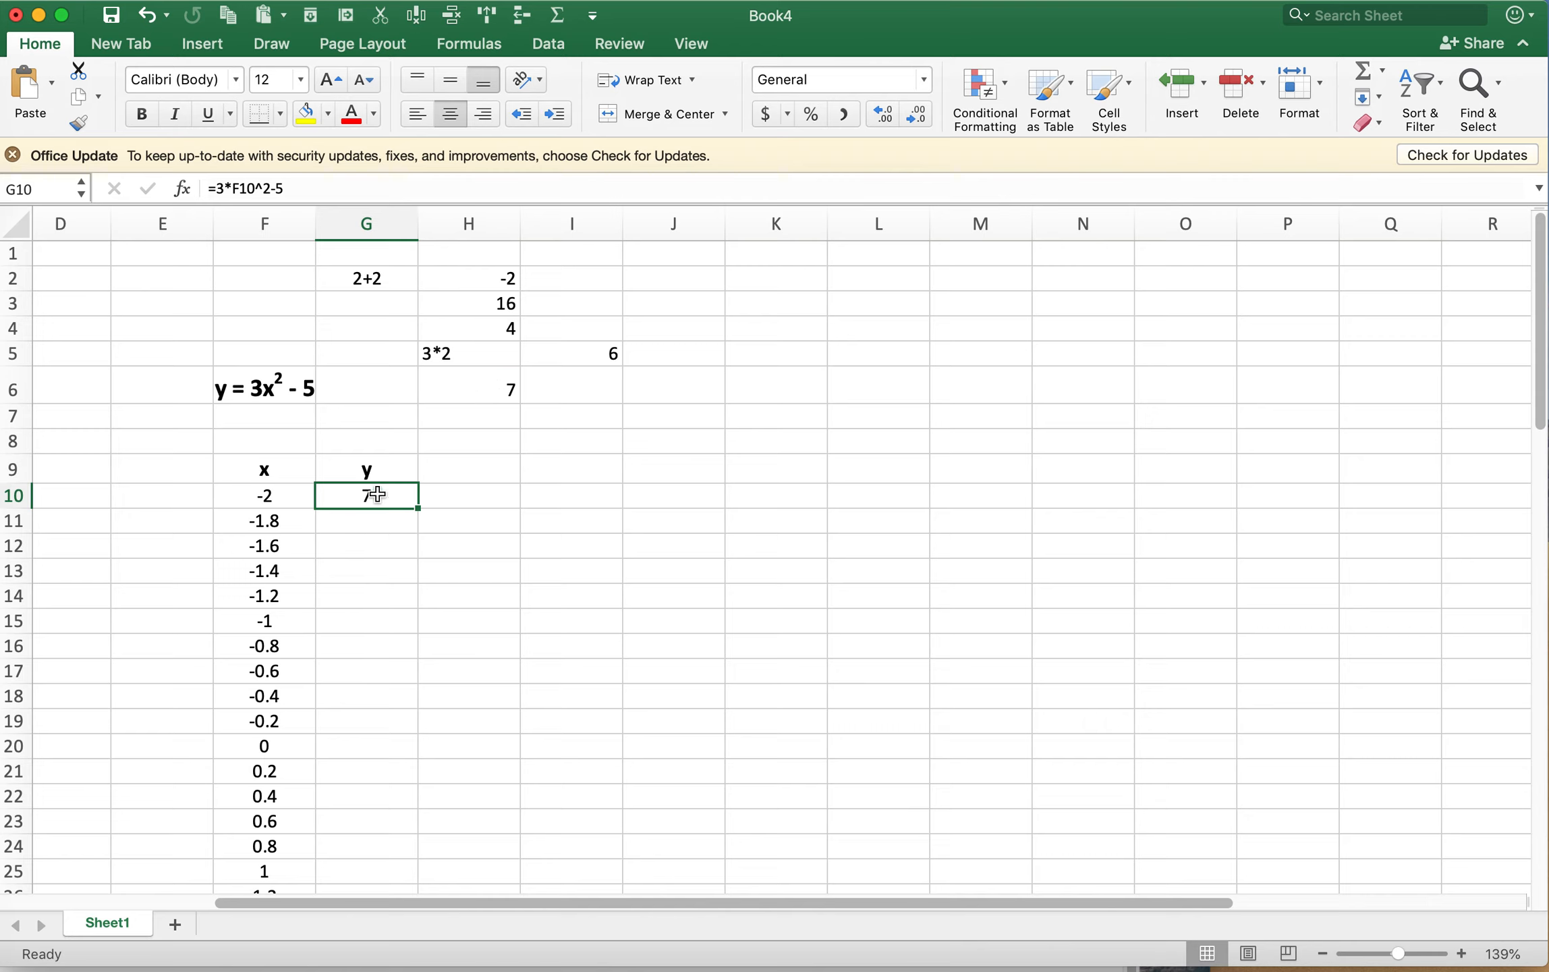
- Try entering the formula =3*F11^2-5 individually in G11, and clear the cell again
left_click(381, 520)
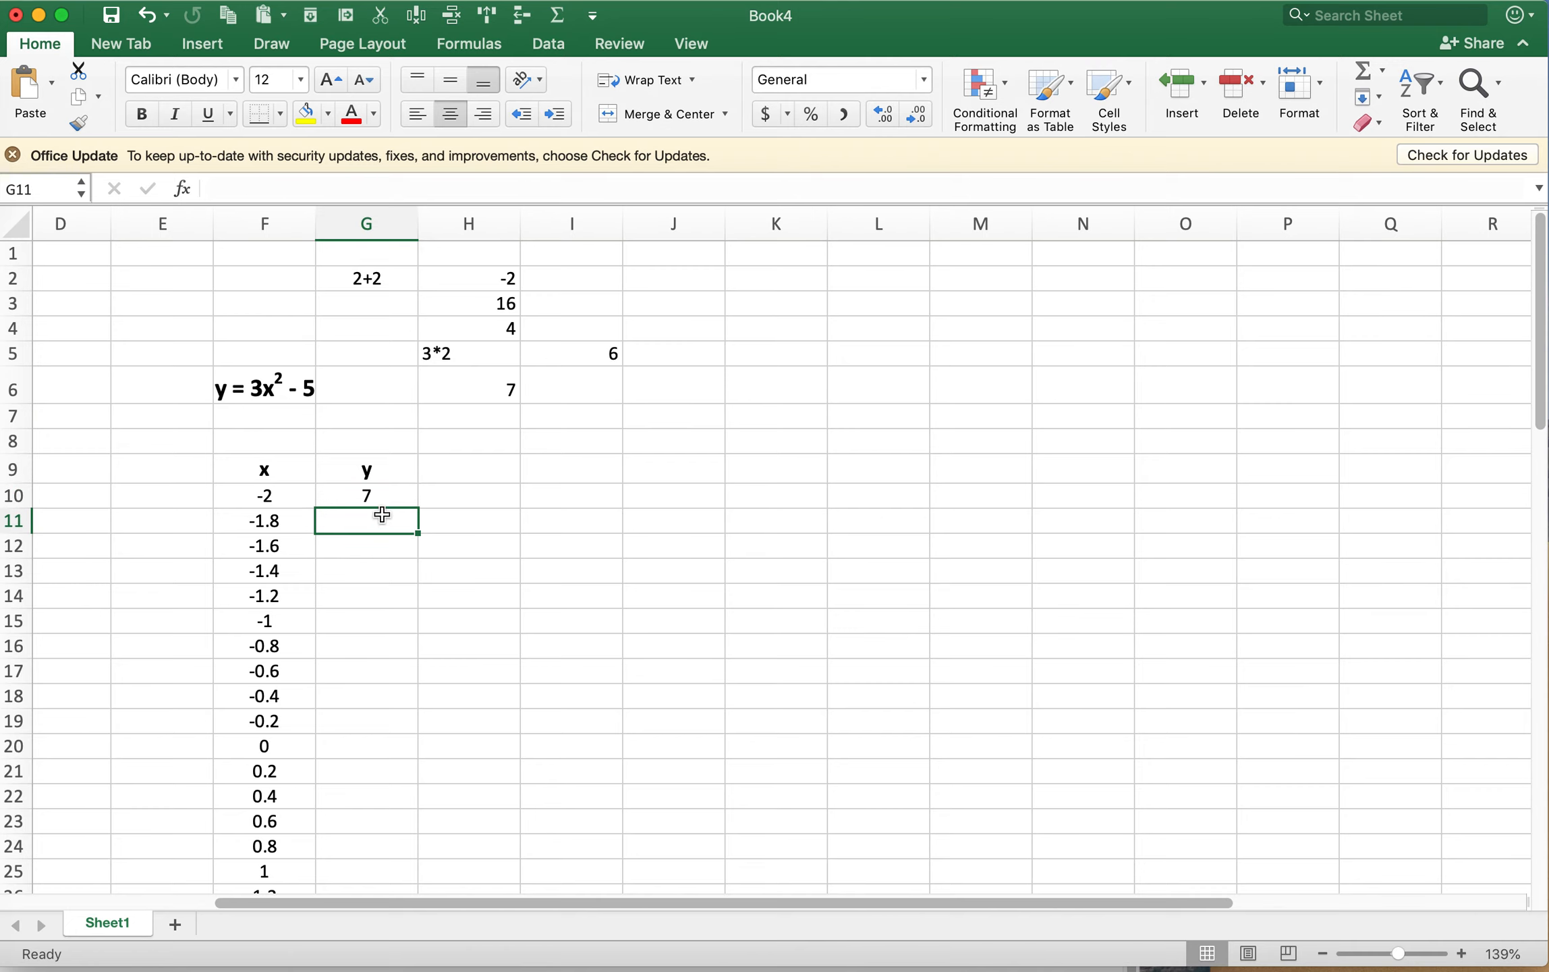
scroll(322, 519, "down", 10)
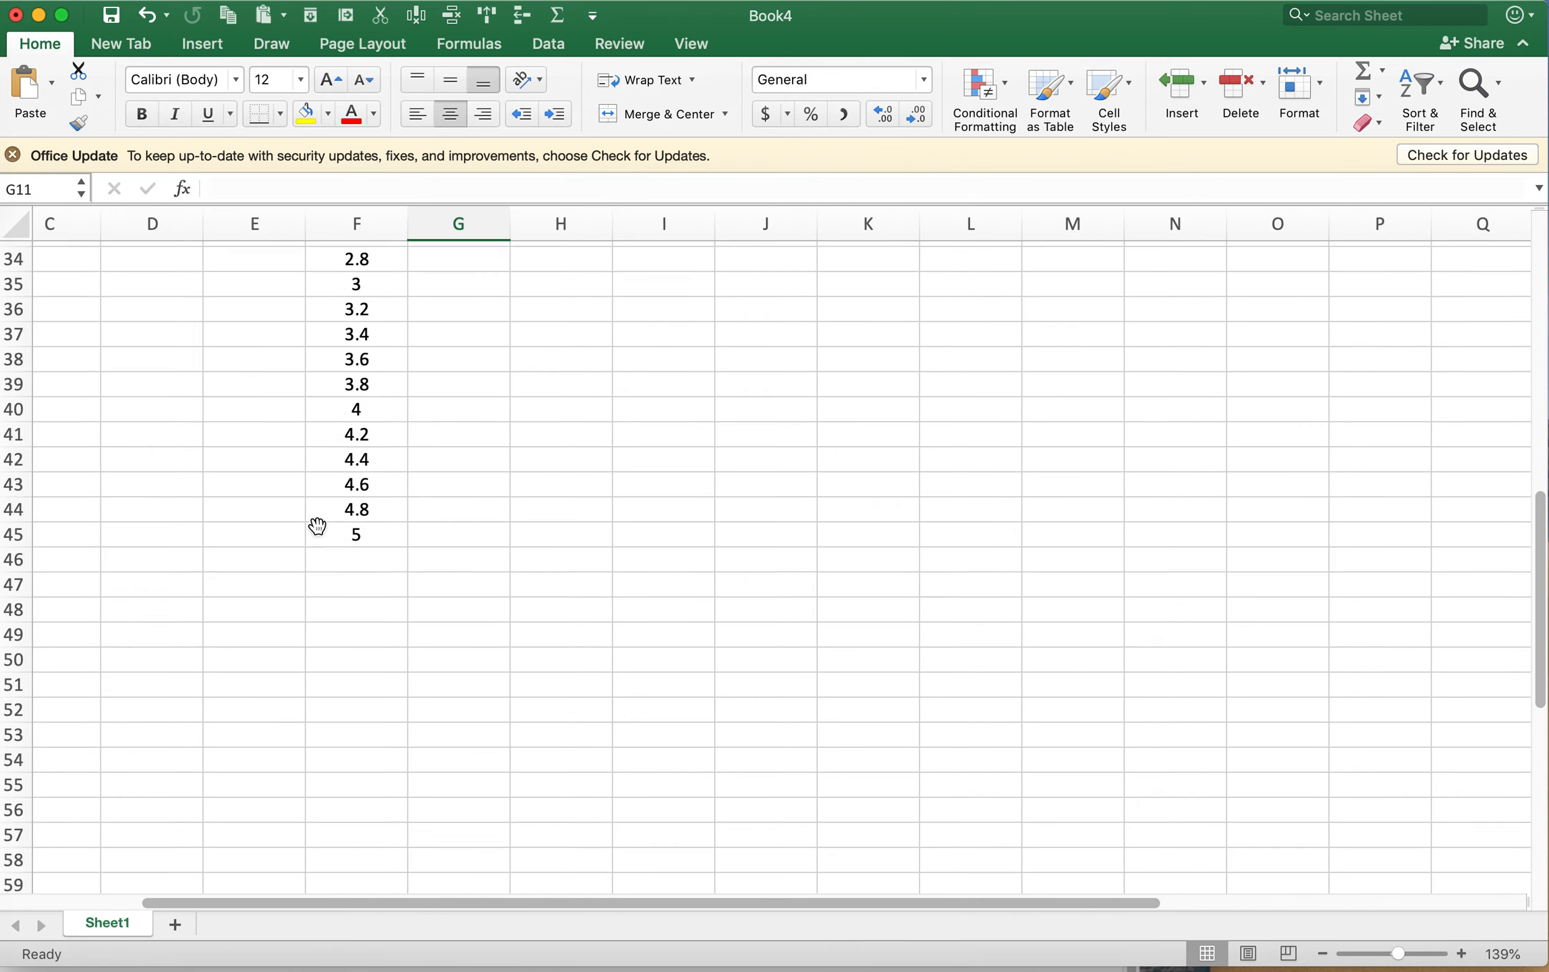
scroll(317, 526, "up", 10)
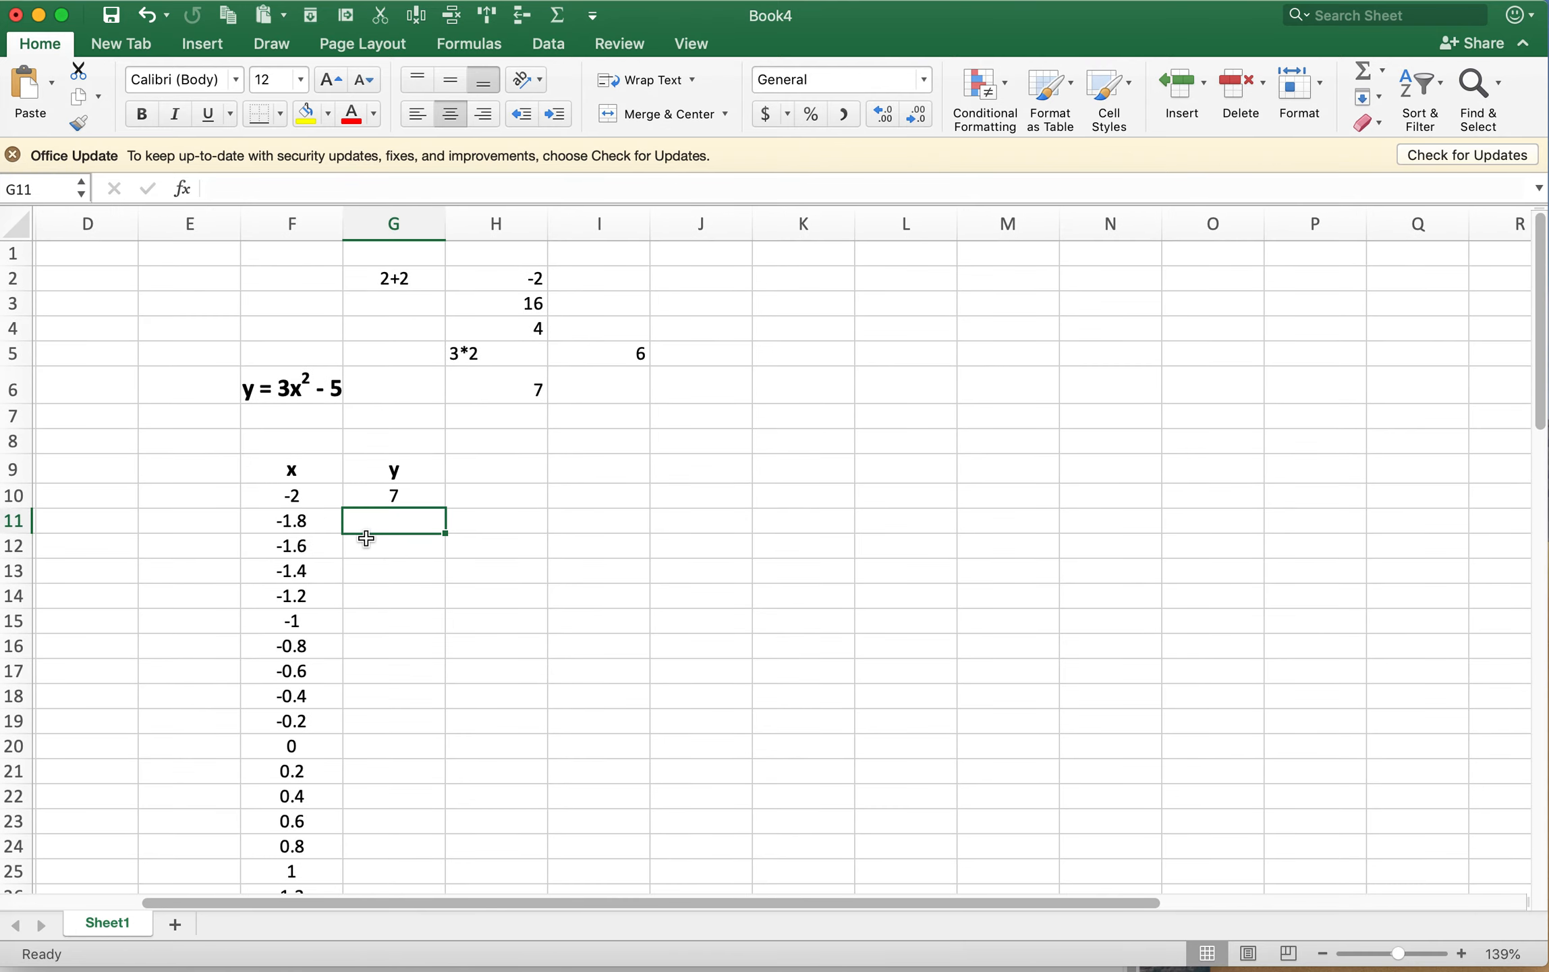
type("=")
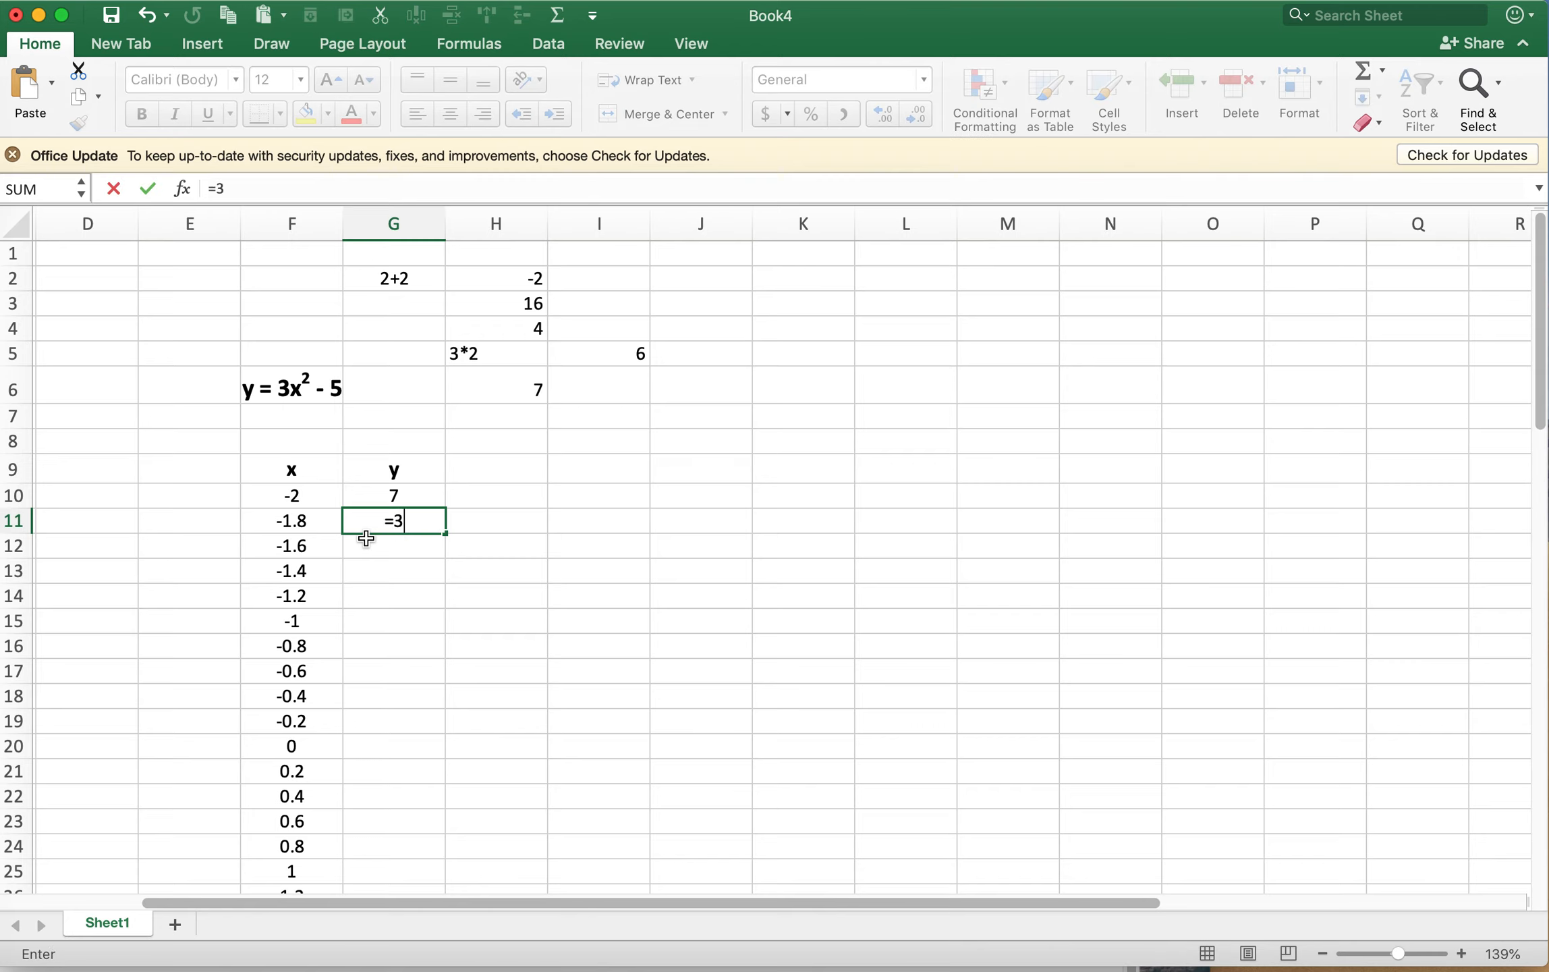
type("3*")
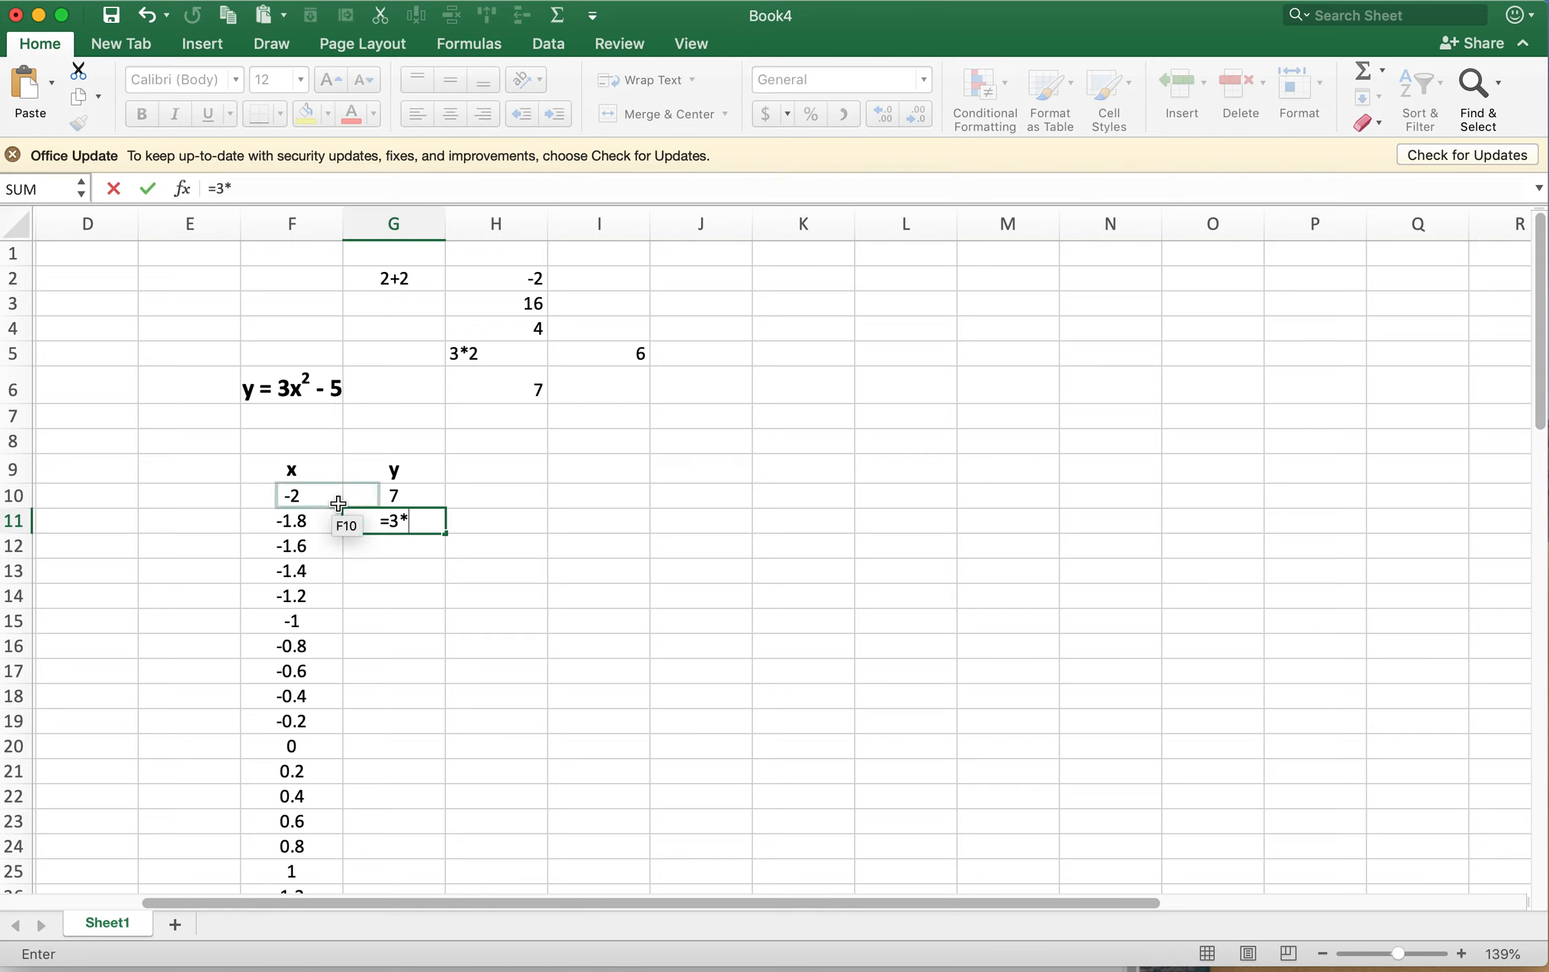
left_click(323, 521)
type("^")
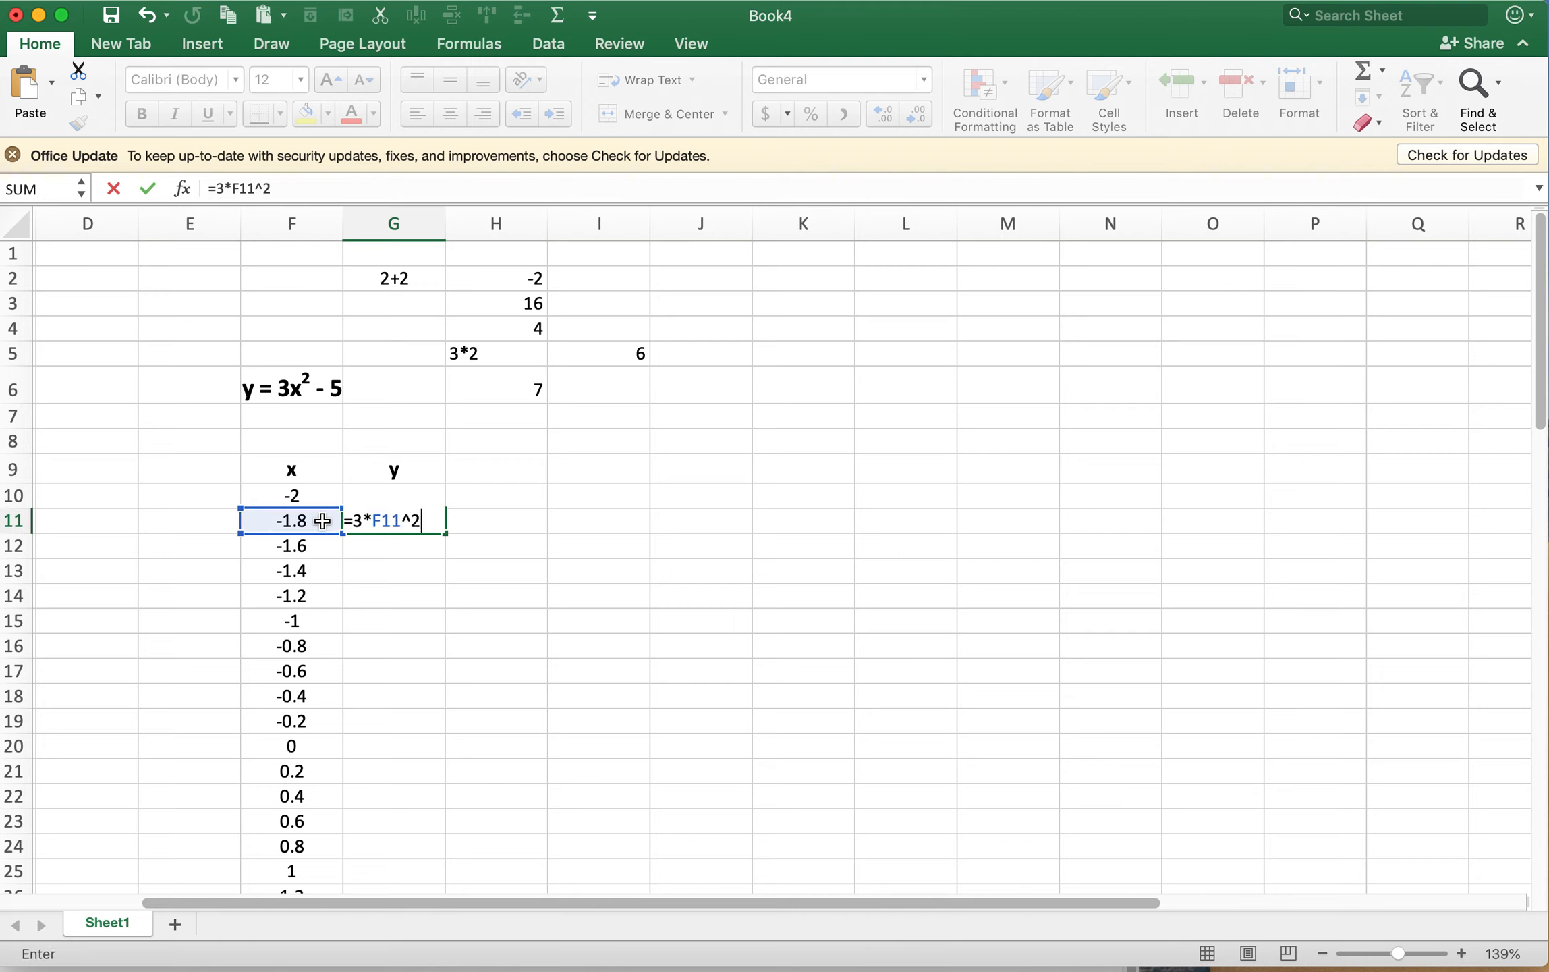
type("2-5")
key("Return")
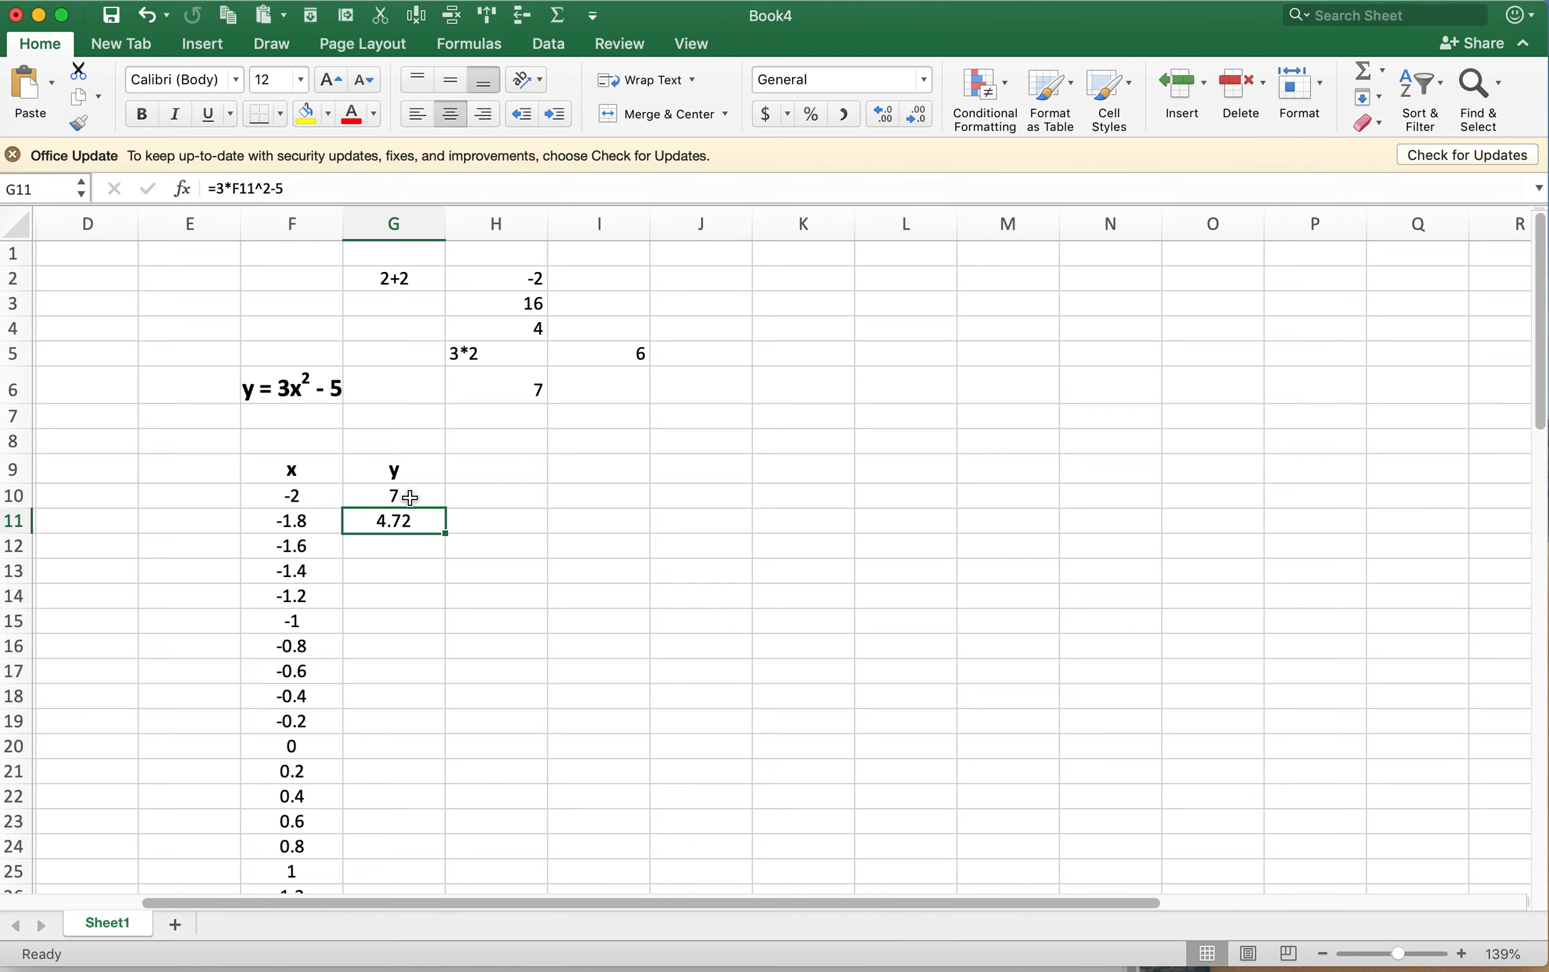
key("Delete")
- Fill the formula in G10 down through G45 and check the copied formula in G11
left_click(406, 496)
scroll(449, 535, "down", 1)
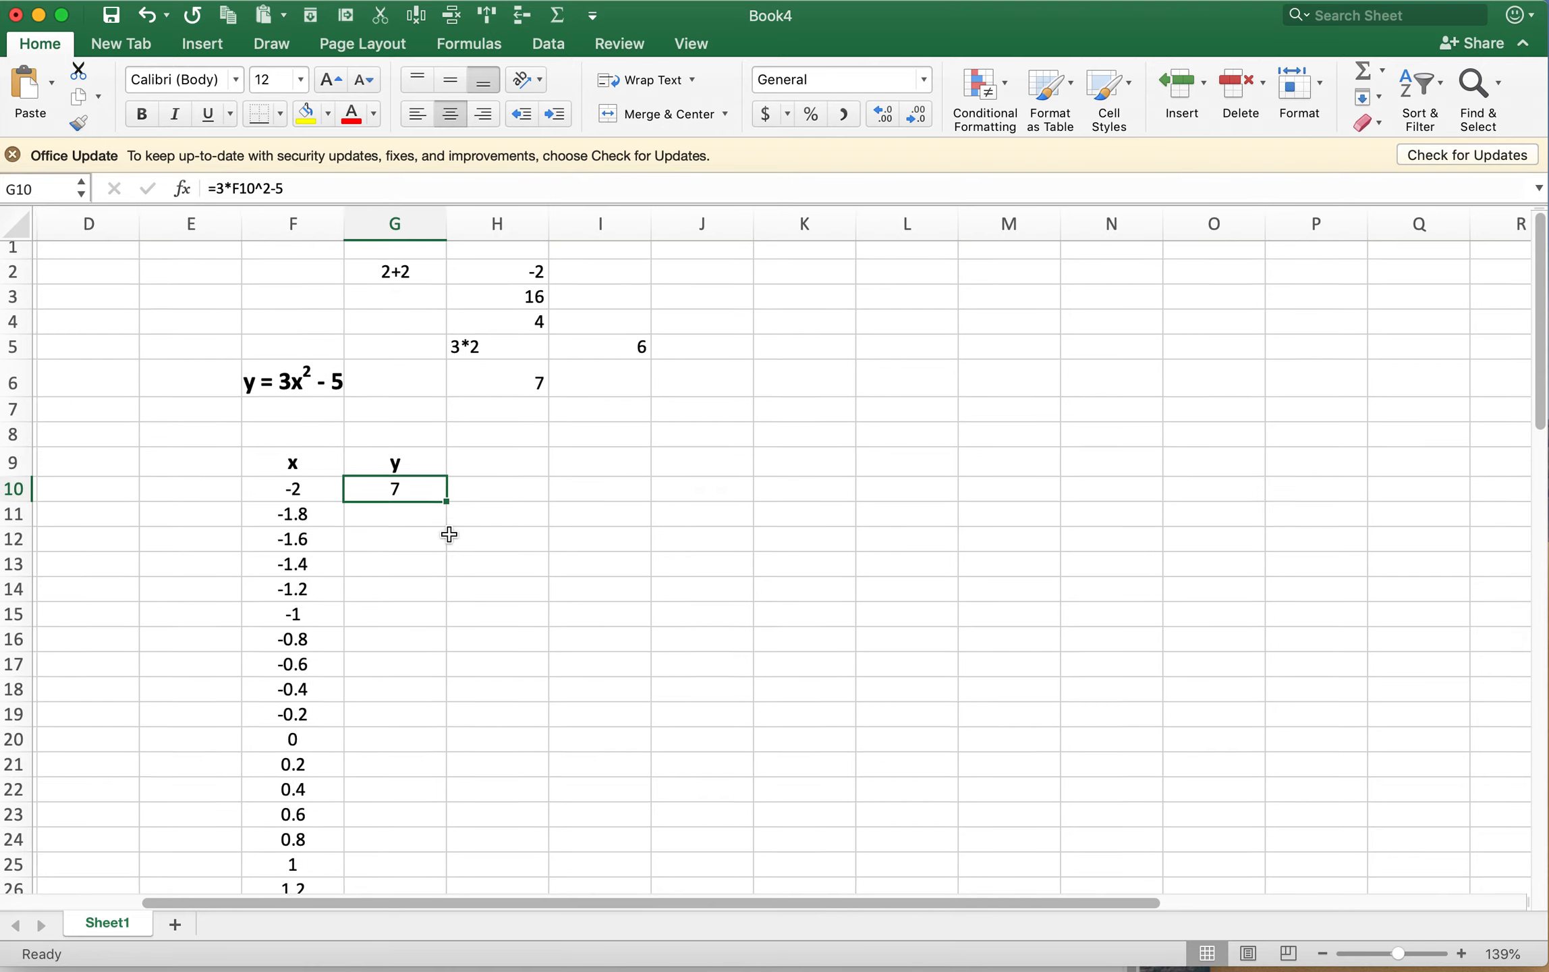
scroll(448, 535, "down", 12)
scroll(448, 534, "left", 1)
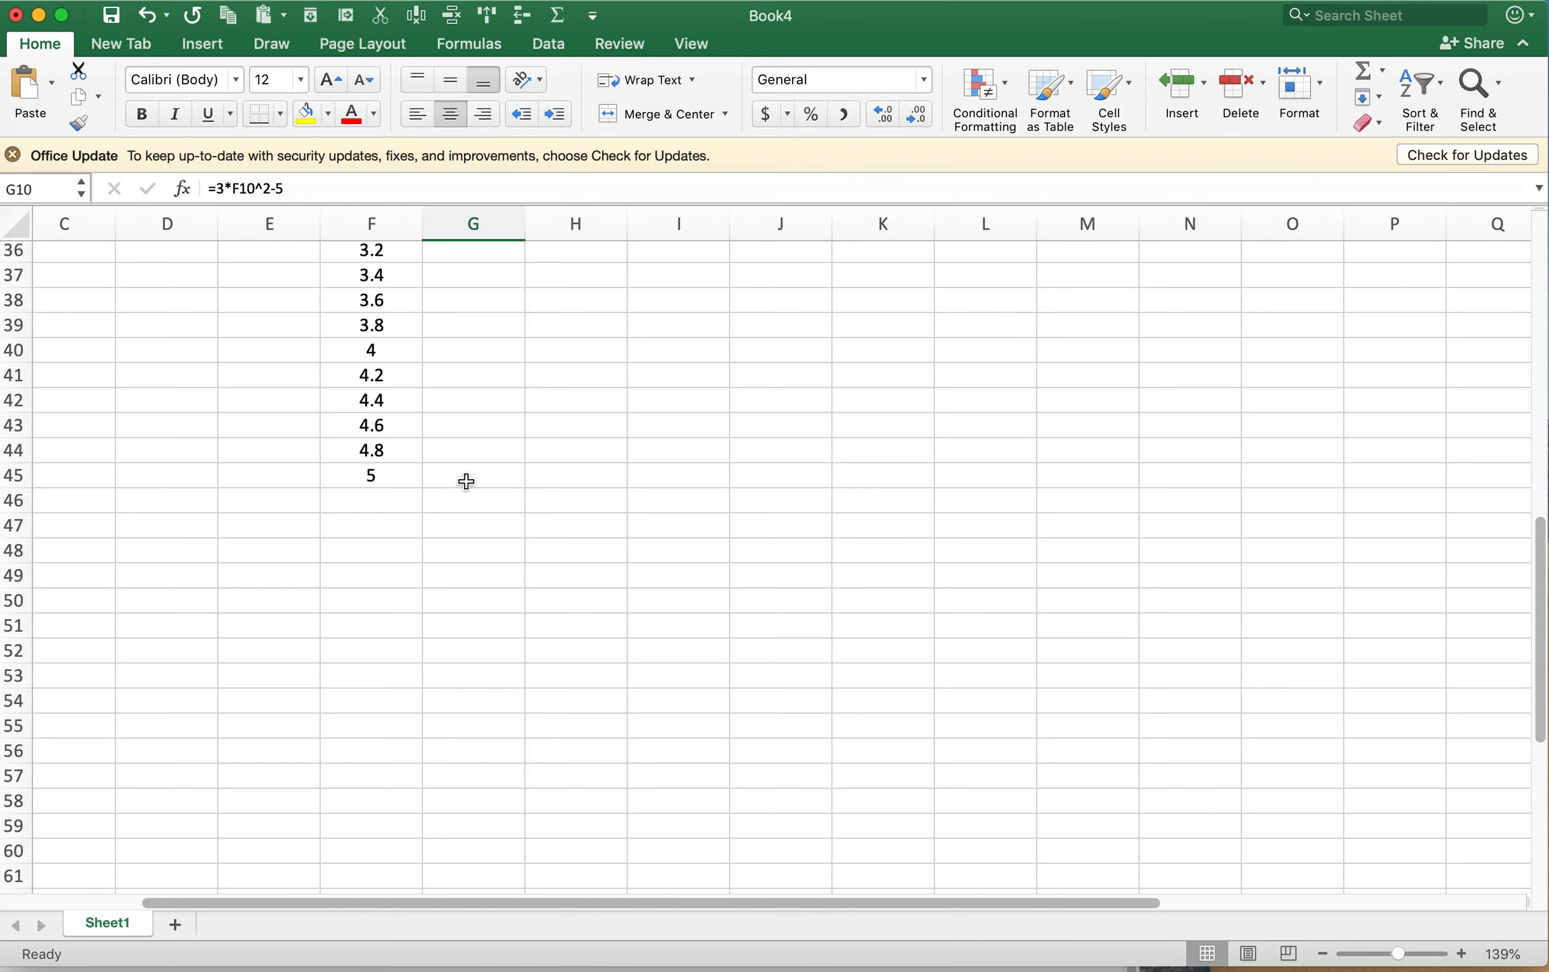
left_click(466, 480, "shift")
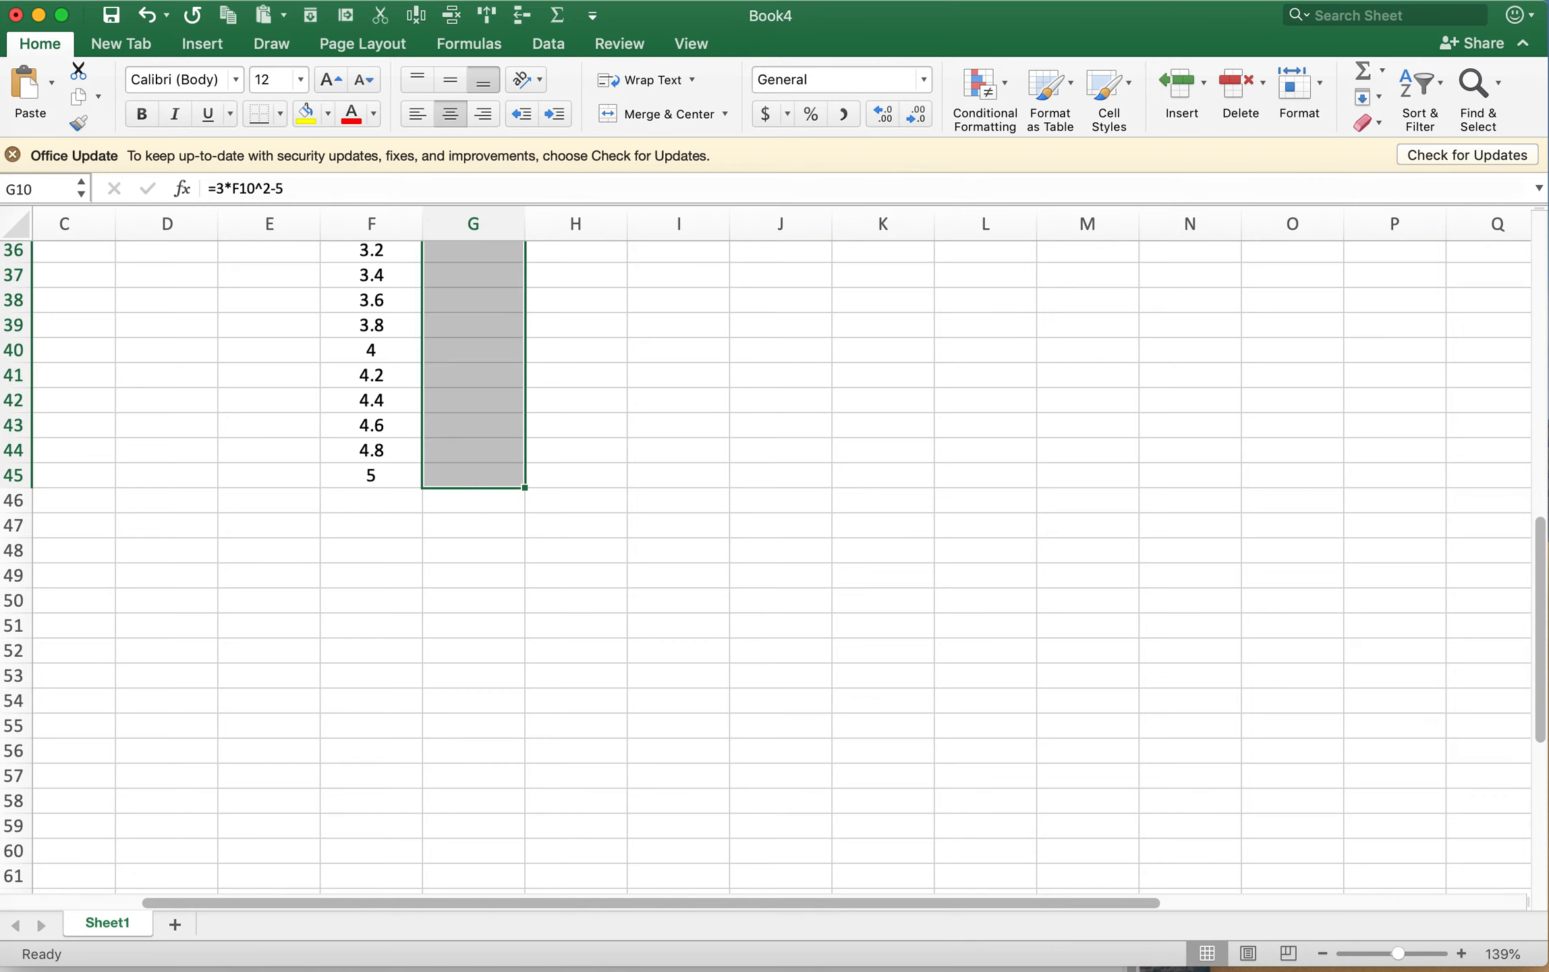
left_click(115, 0)
mouse_move(151, 173)
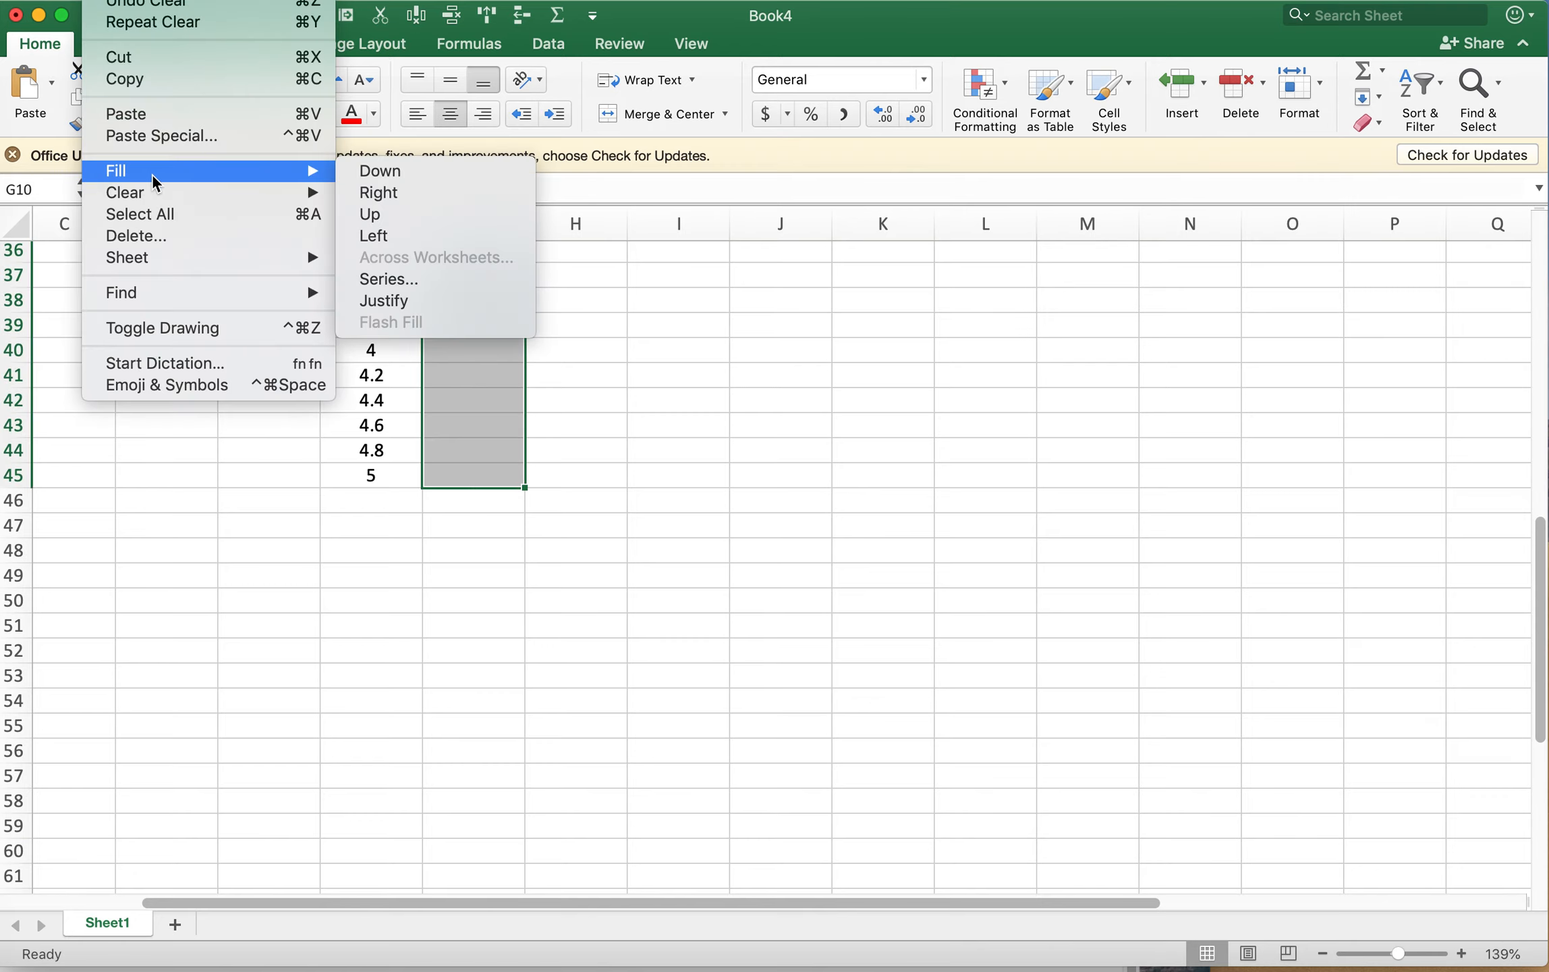
left_click(380, 177)
scroll(516, 411, "up", 10)
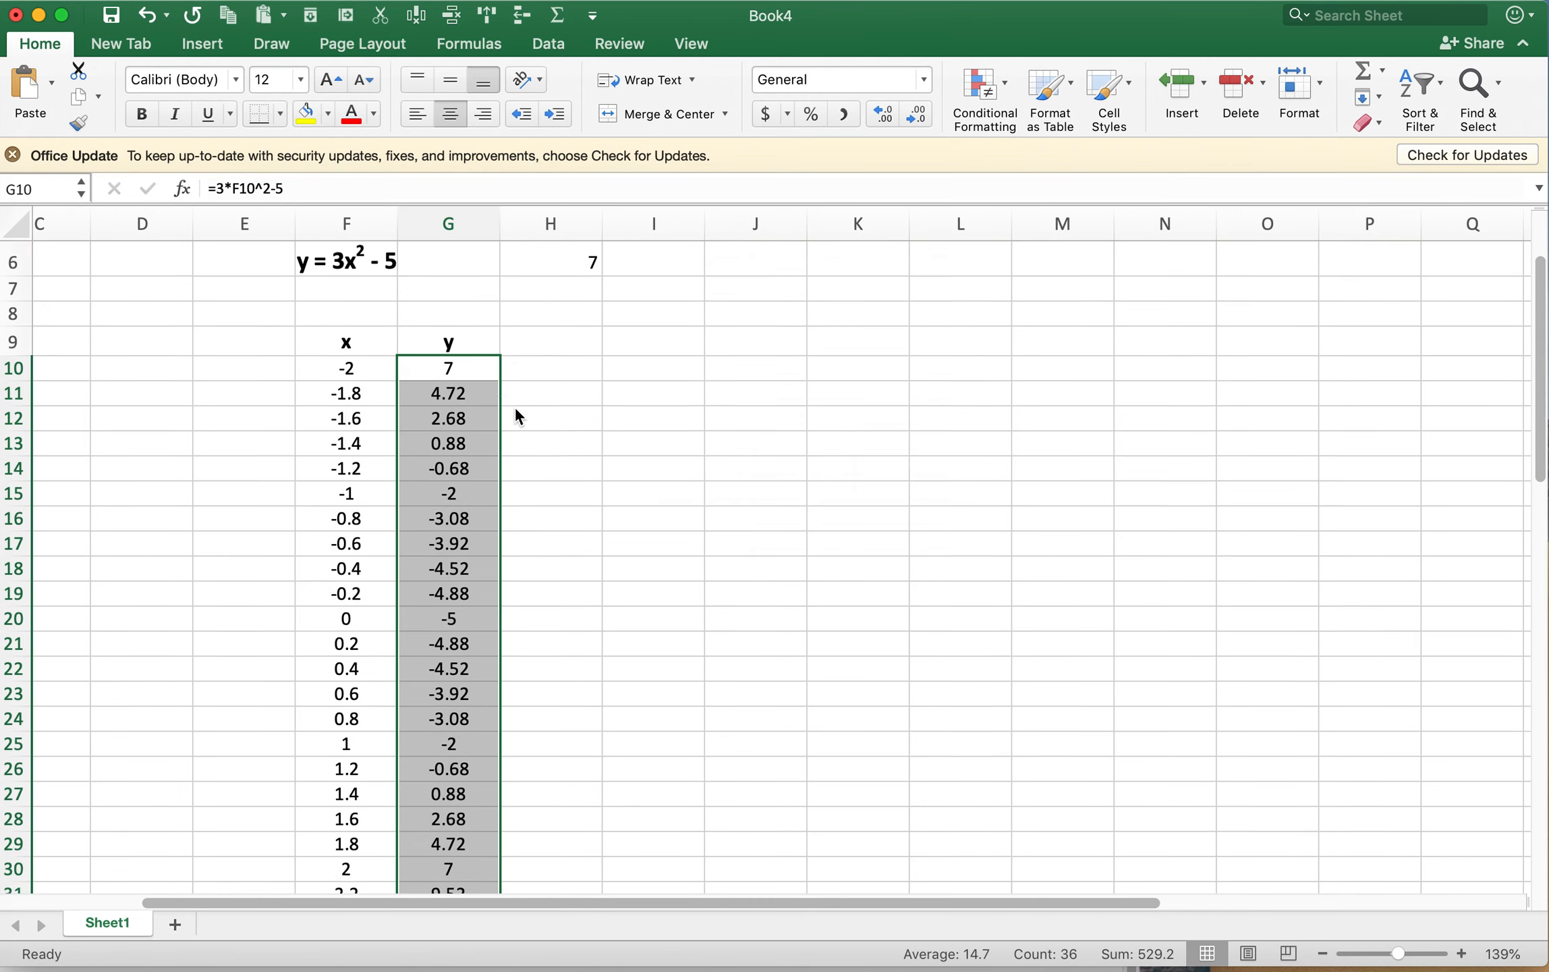
scroll(517, 415, "up", 4)
left_click(438, 482)
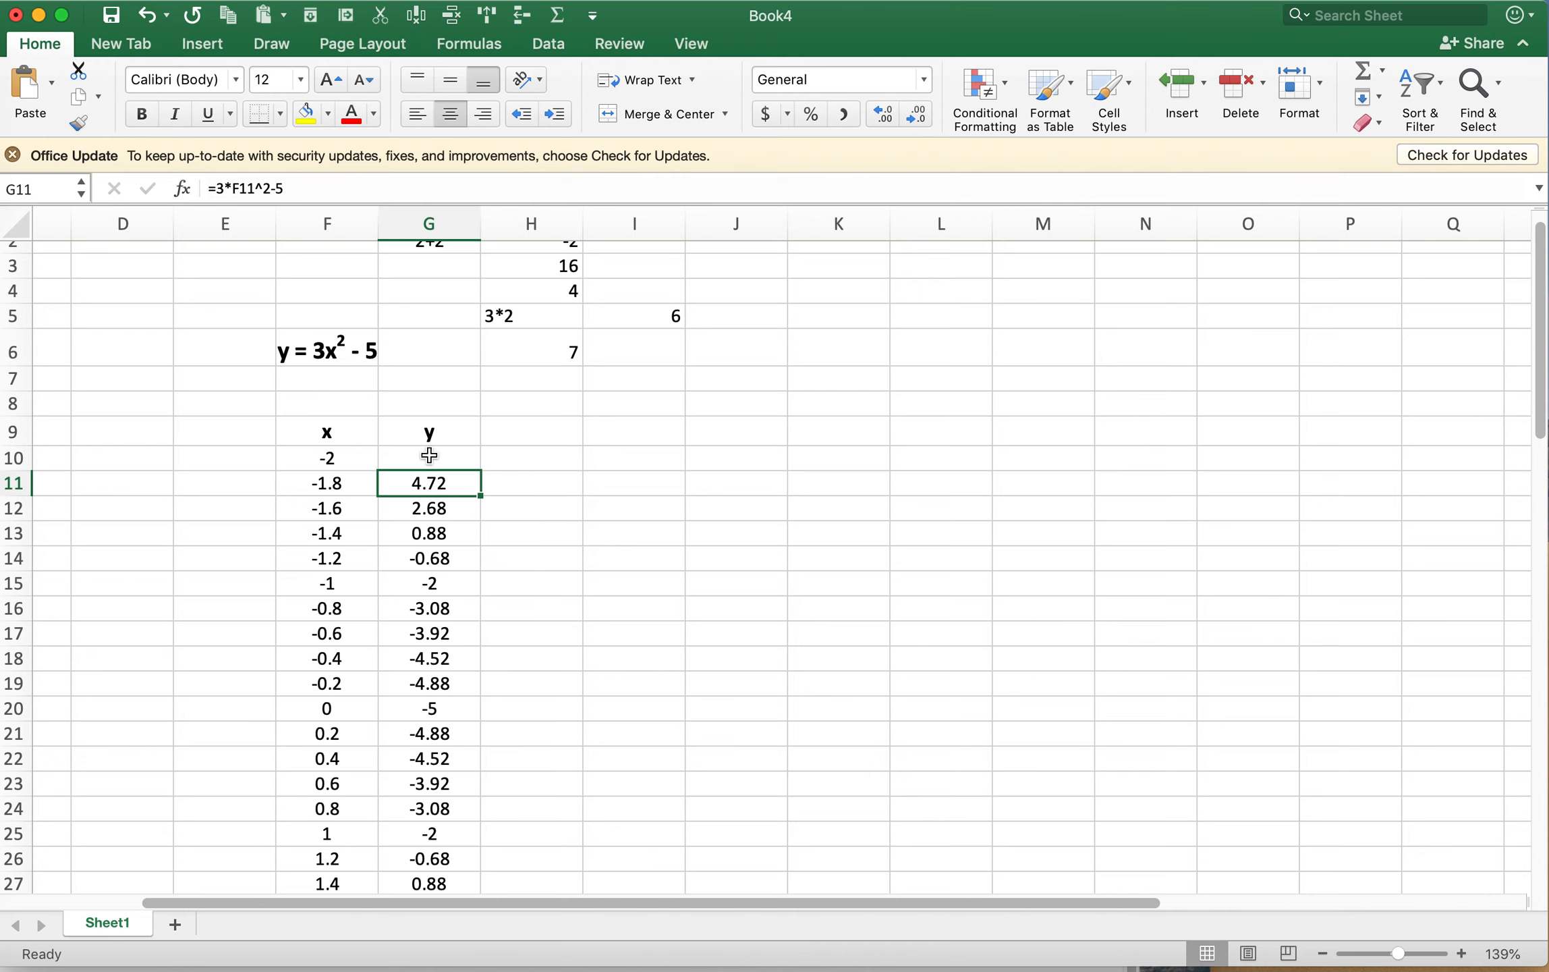
- Insert a markers-only scatter chart from the x and y data in F10:G45 and move it beside the table's upper rows
left_click(324, 458)
scroll(509, 463, "down", 3)
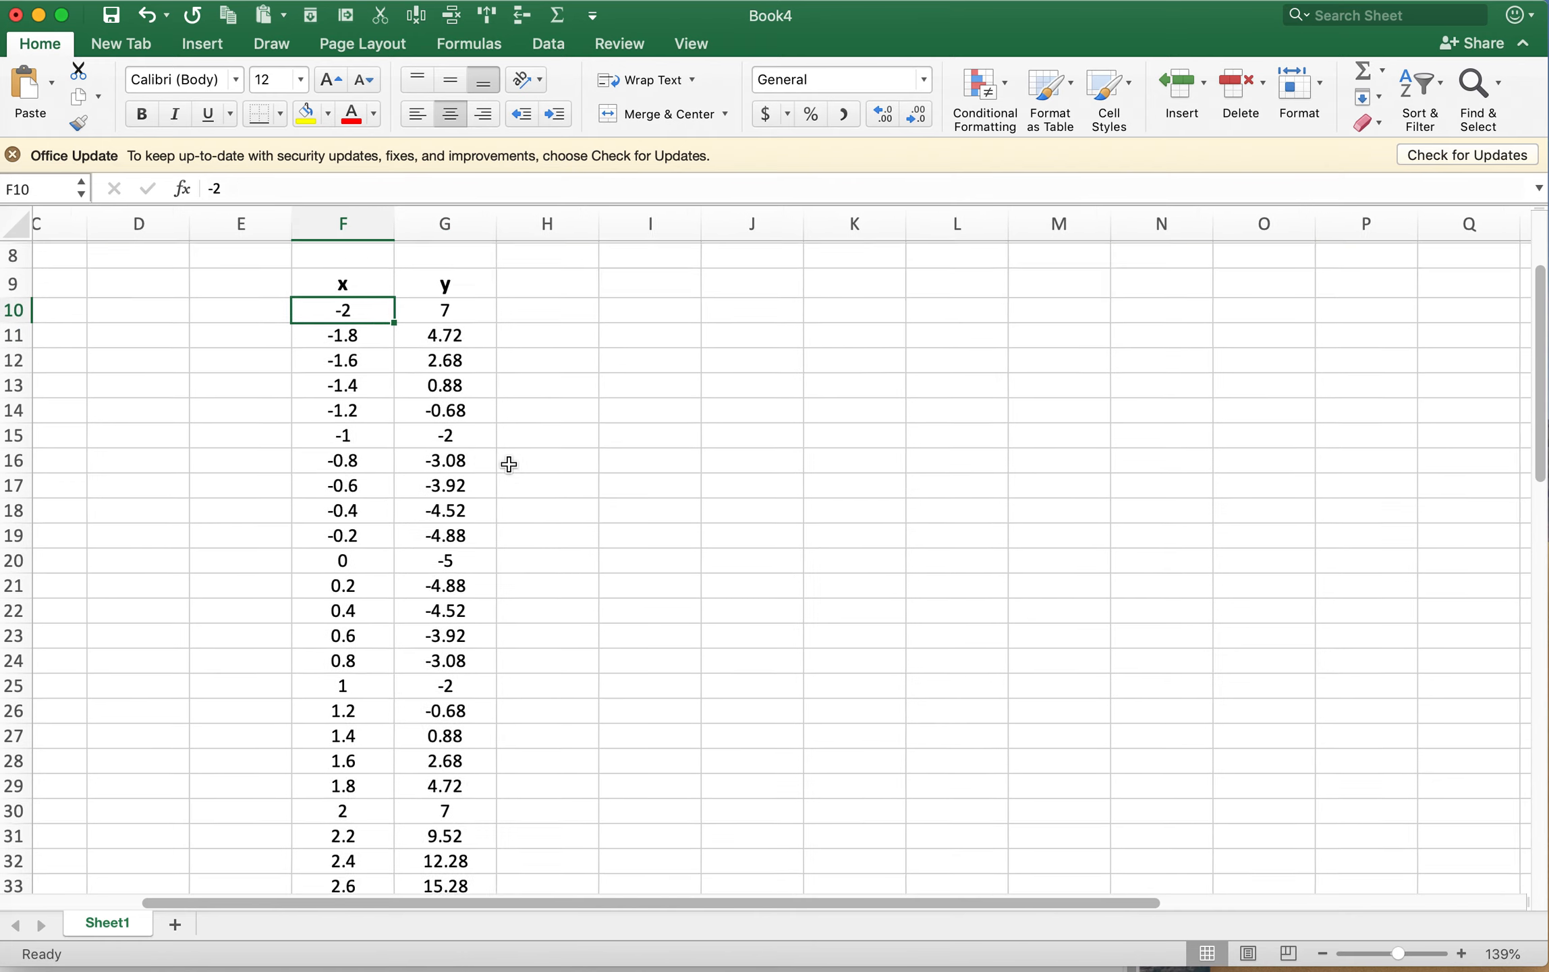
scroll(509, 463, "down", 5)
scroll(509, 464, "right", 1)
scroll(509, 464, "up", 6)
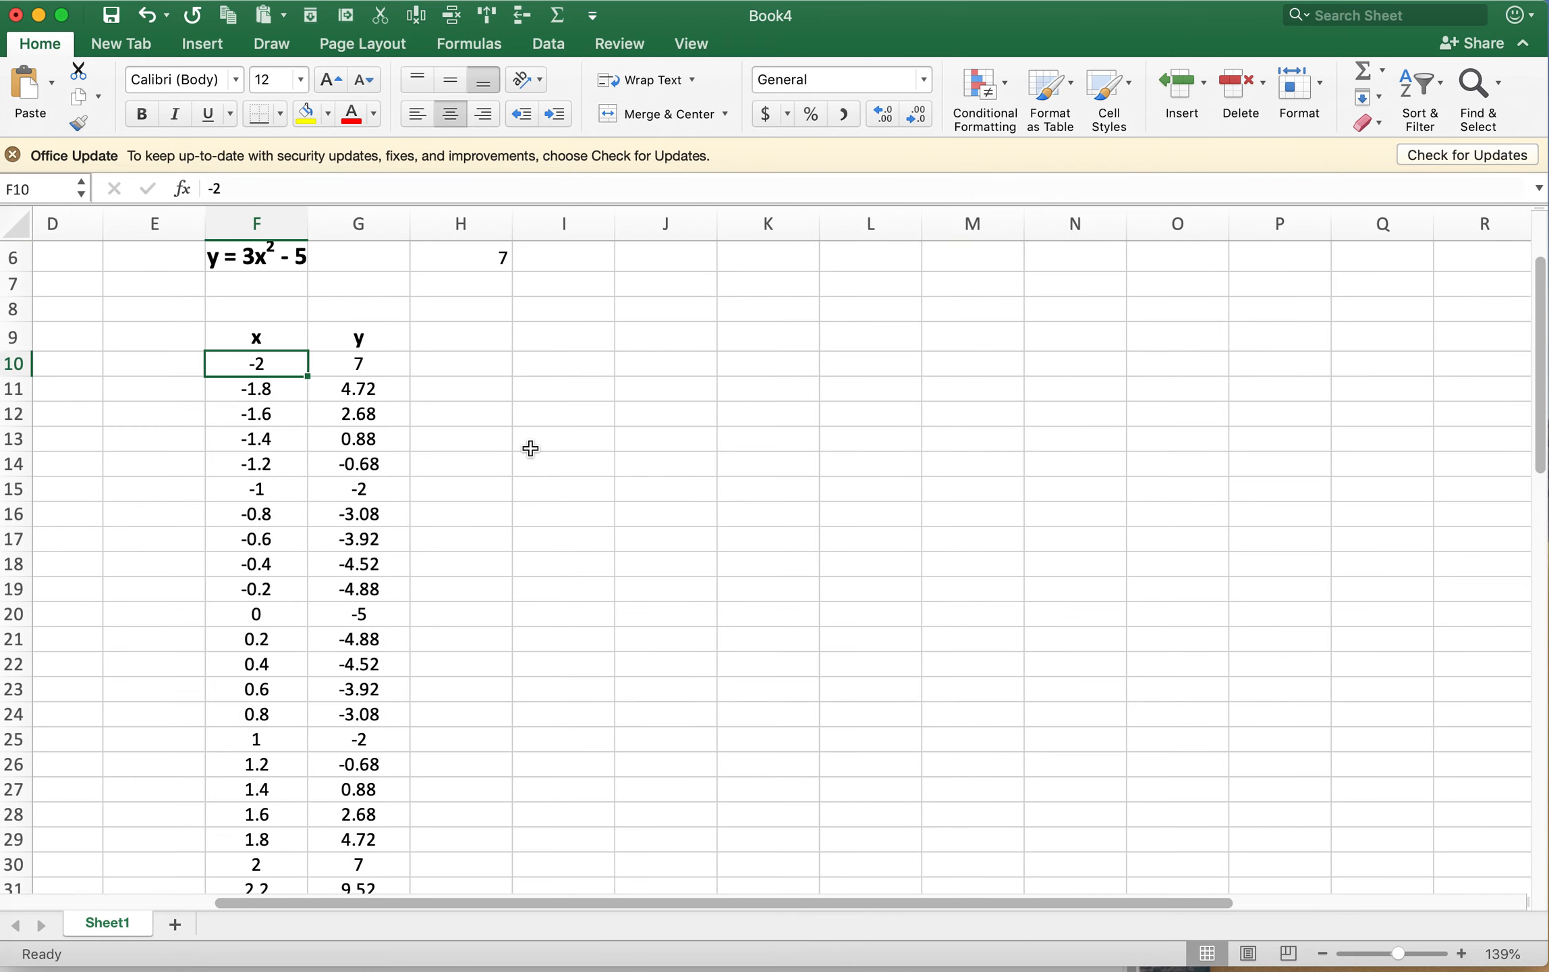
scroll(512, 473, "down", 5)
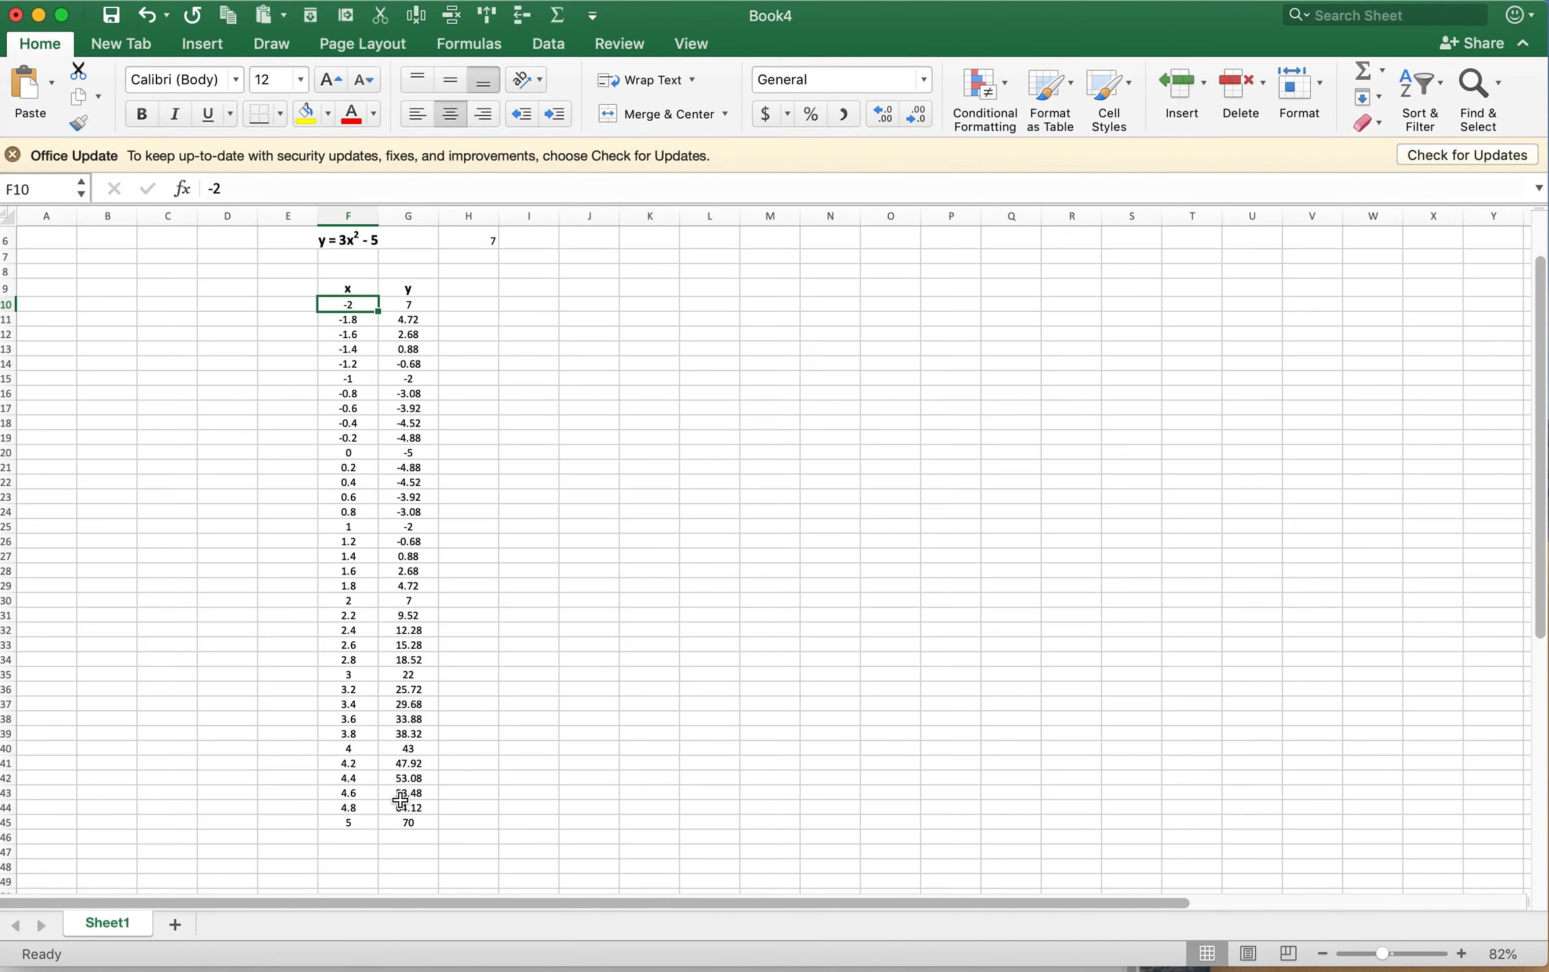
left_click(411, 824, "shift")
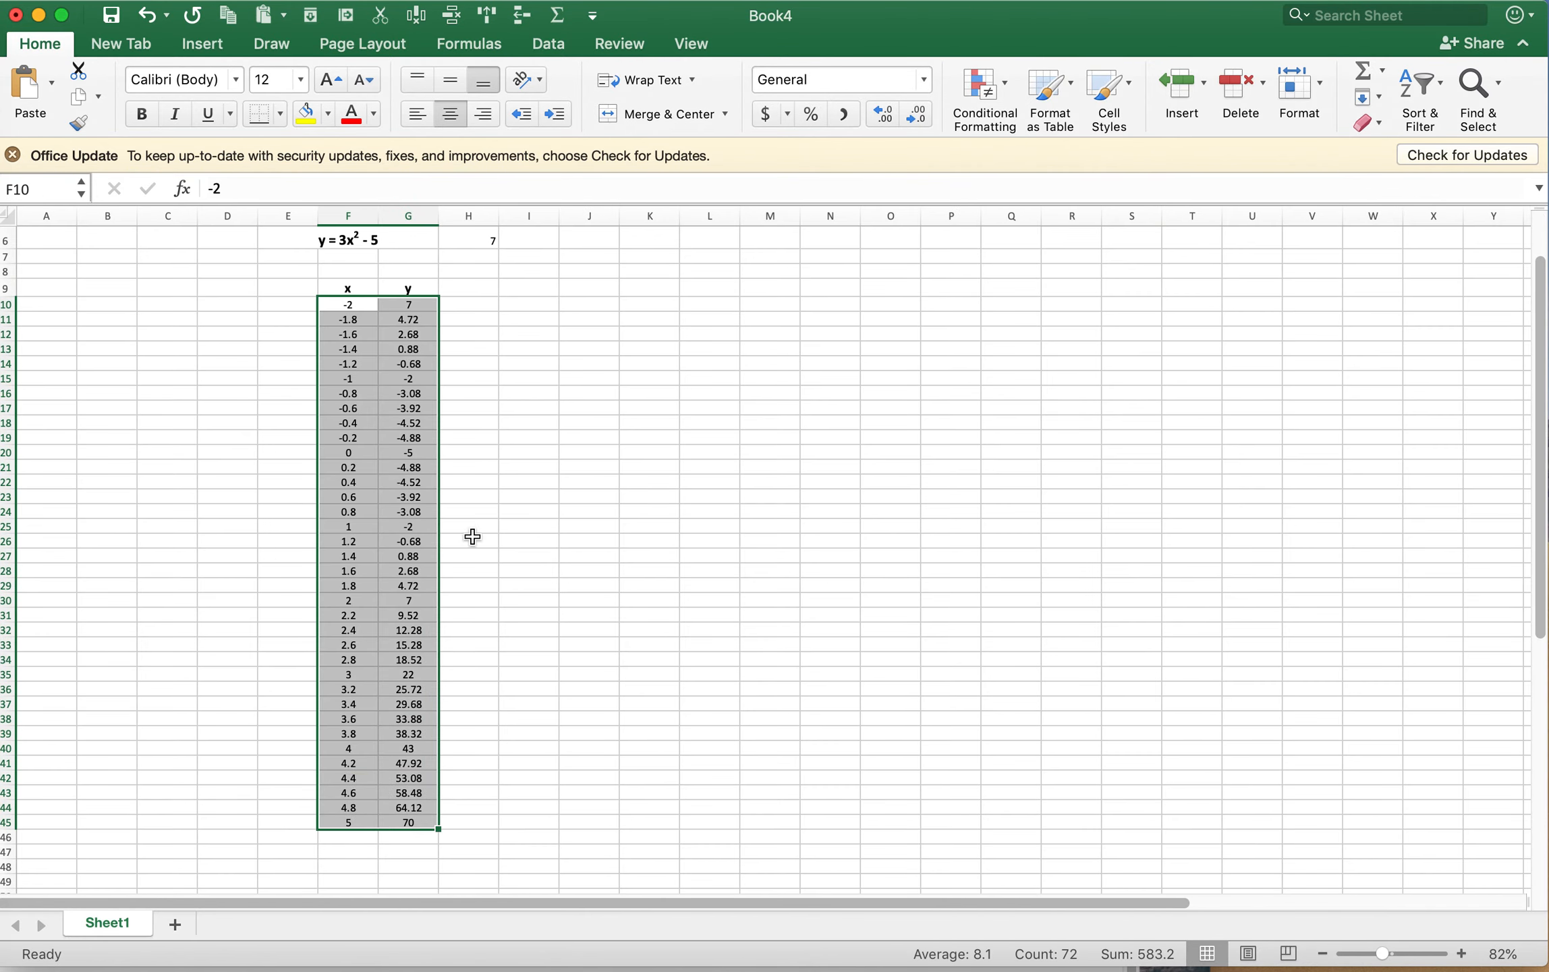
left_click(342, 306)
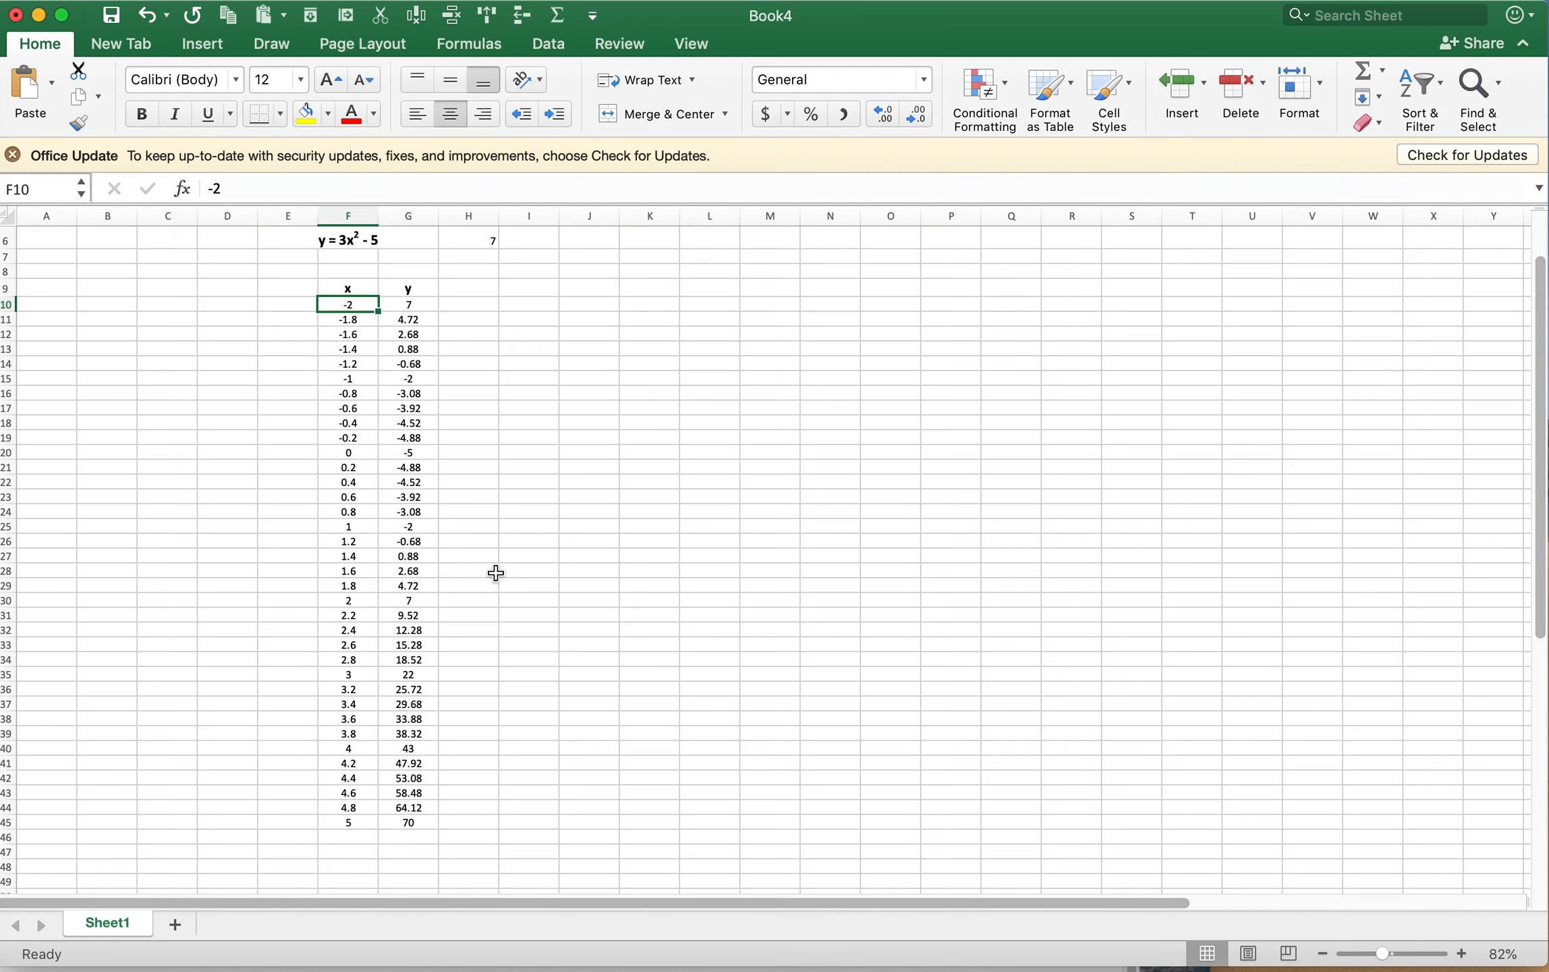
left_click(414, 818, "shift")
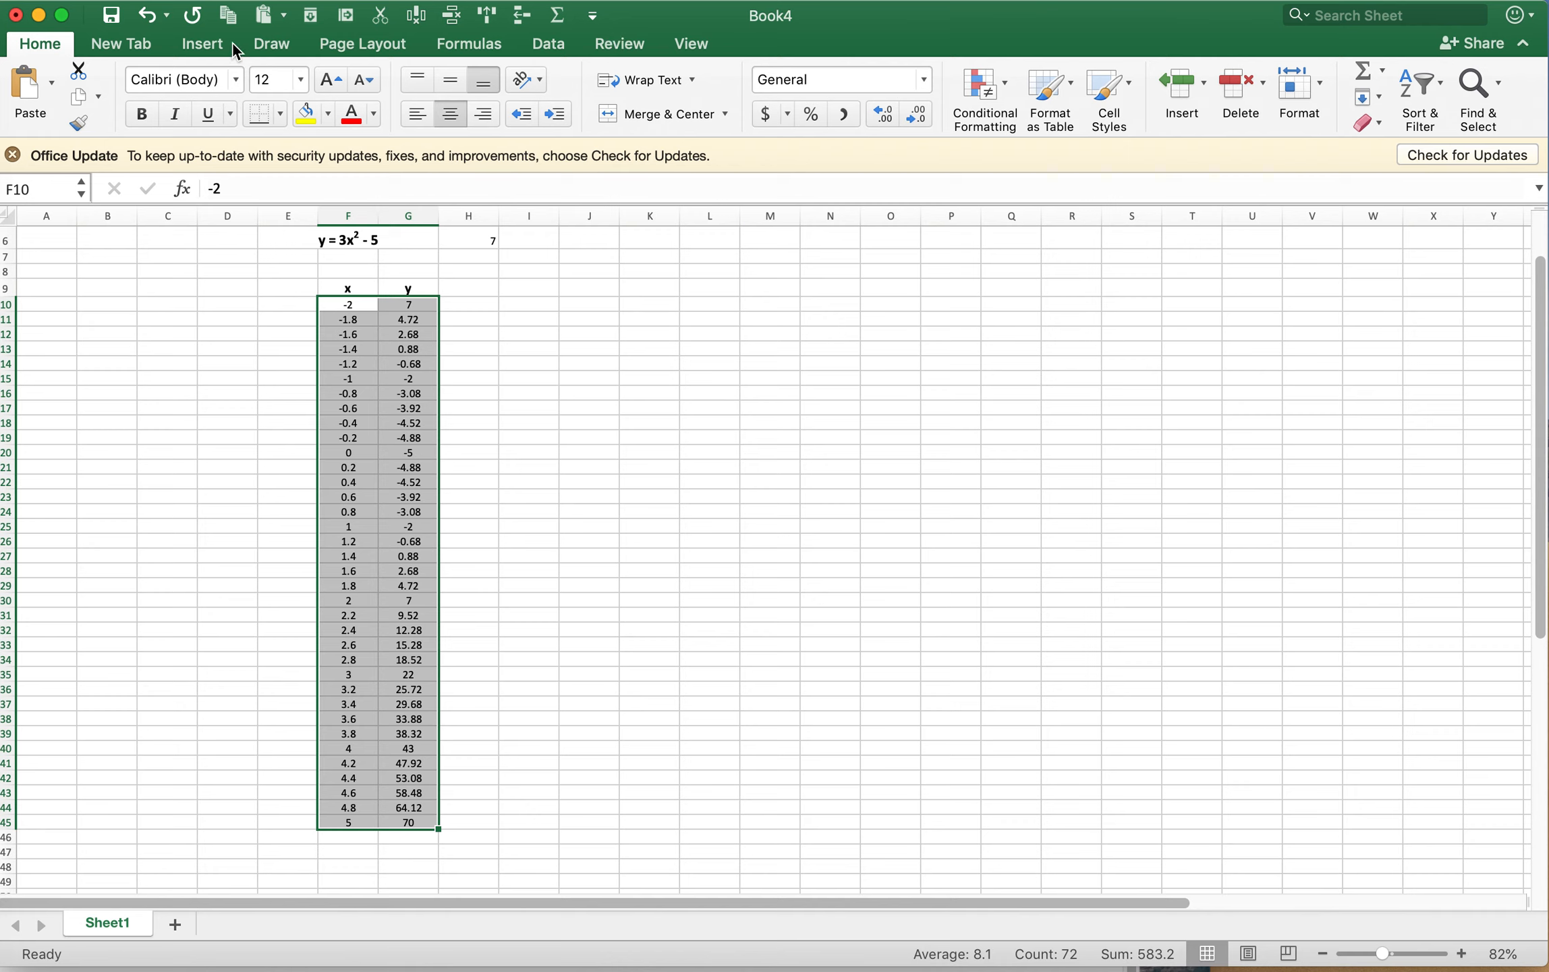
left_click(203, 43)
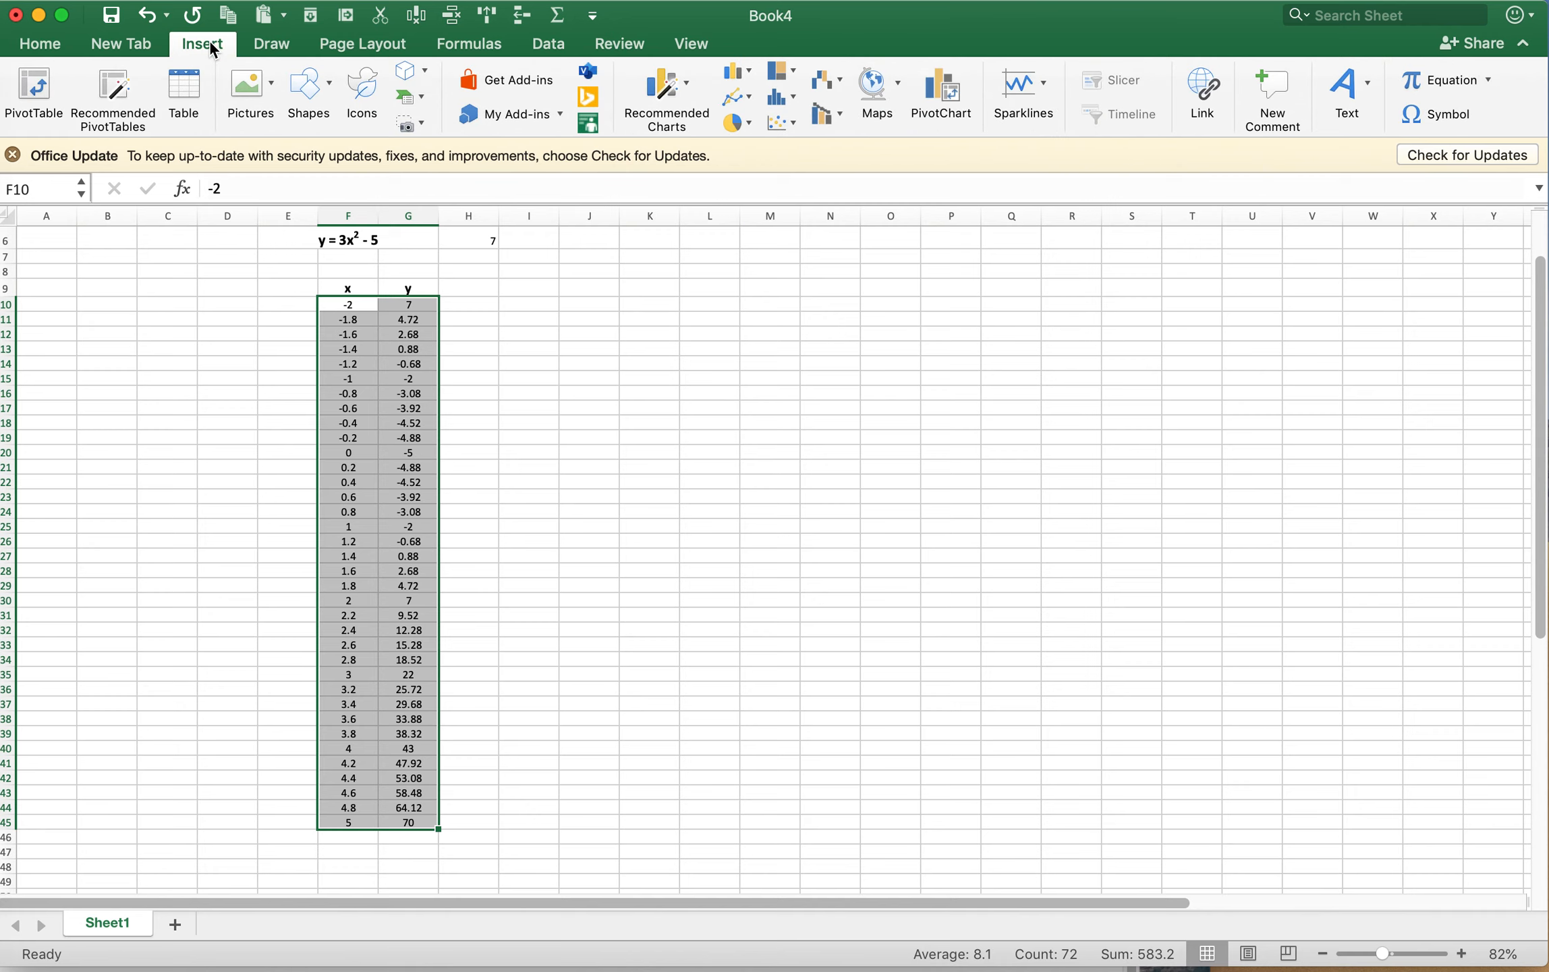
left_click(779, 125)
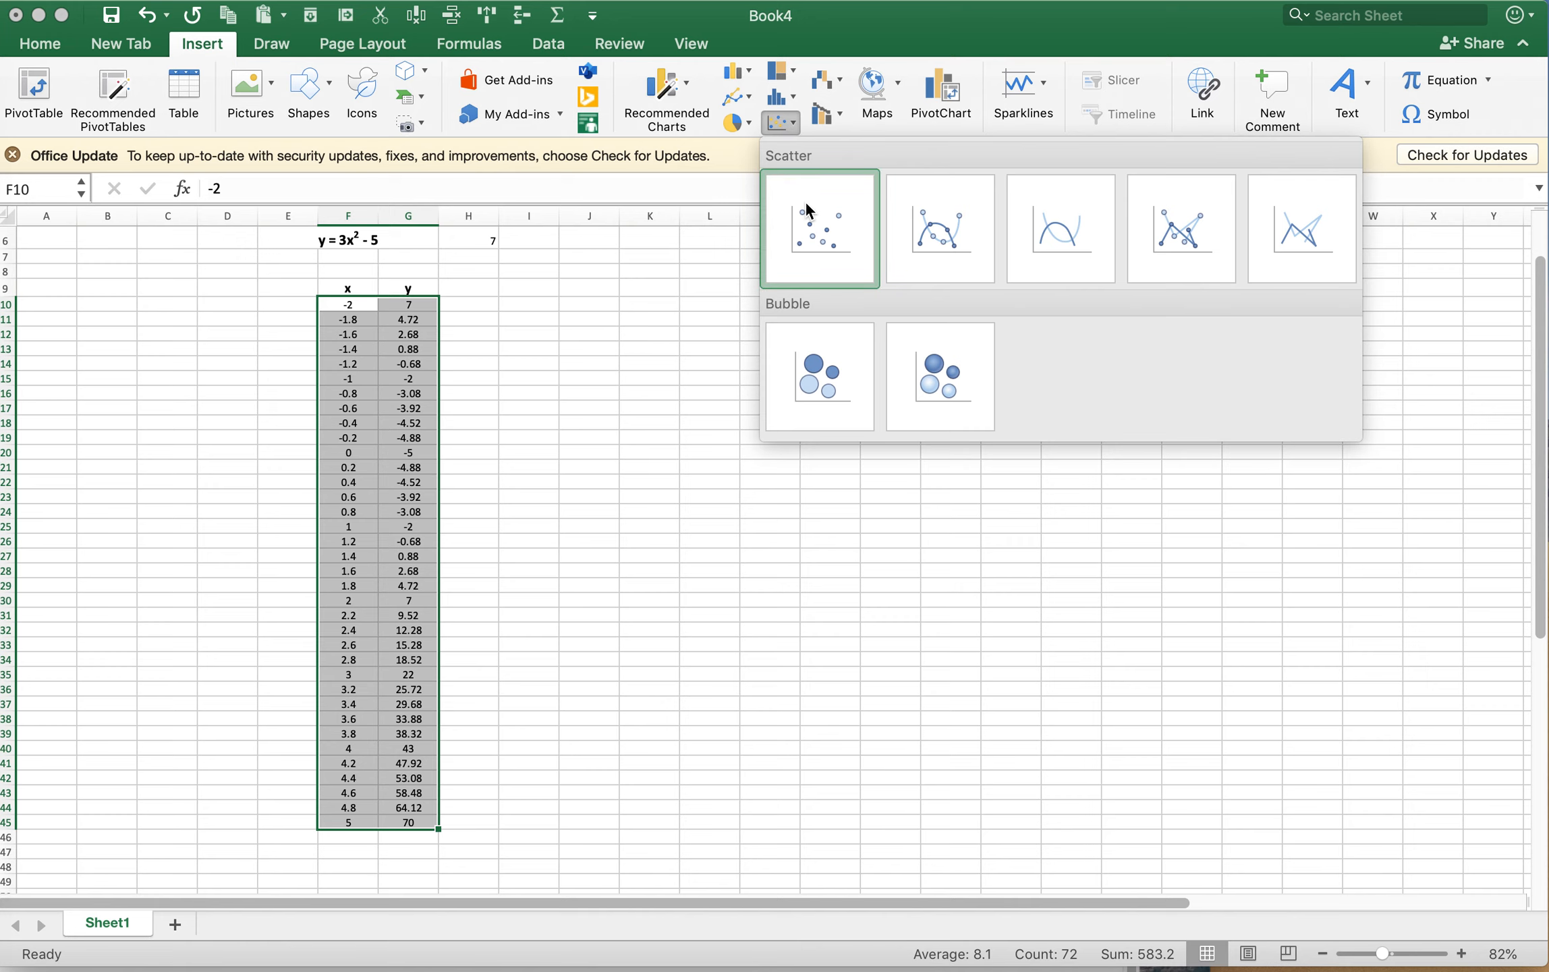
left_click(820, 235)
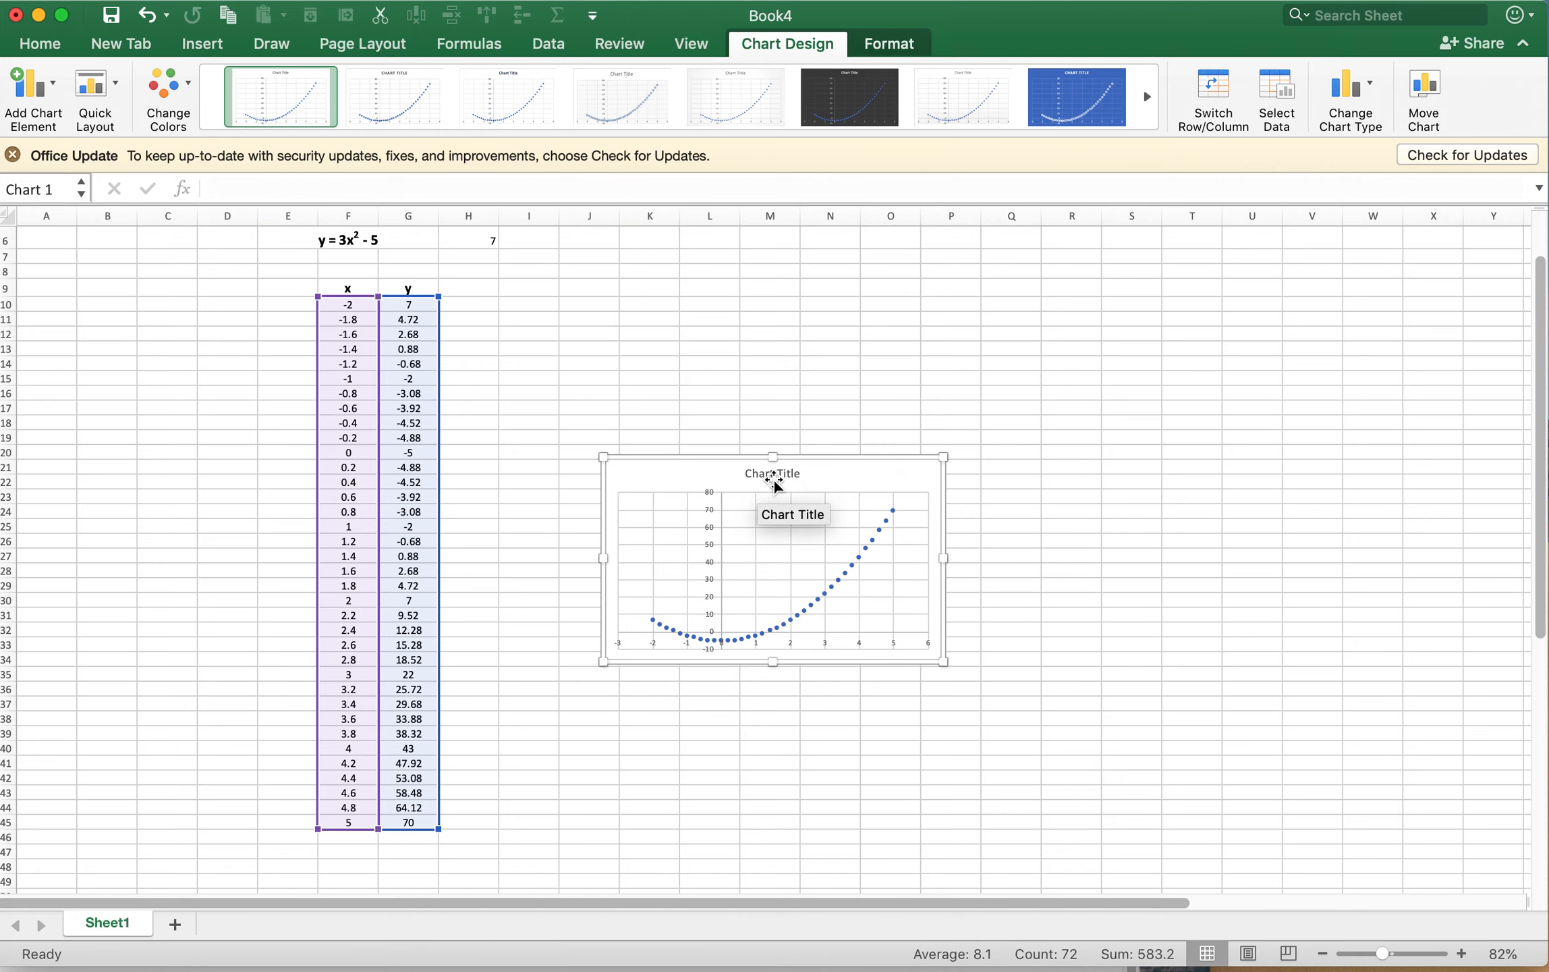
left_click_drag(692, 450, 567, 267)
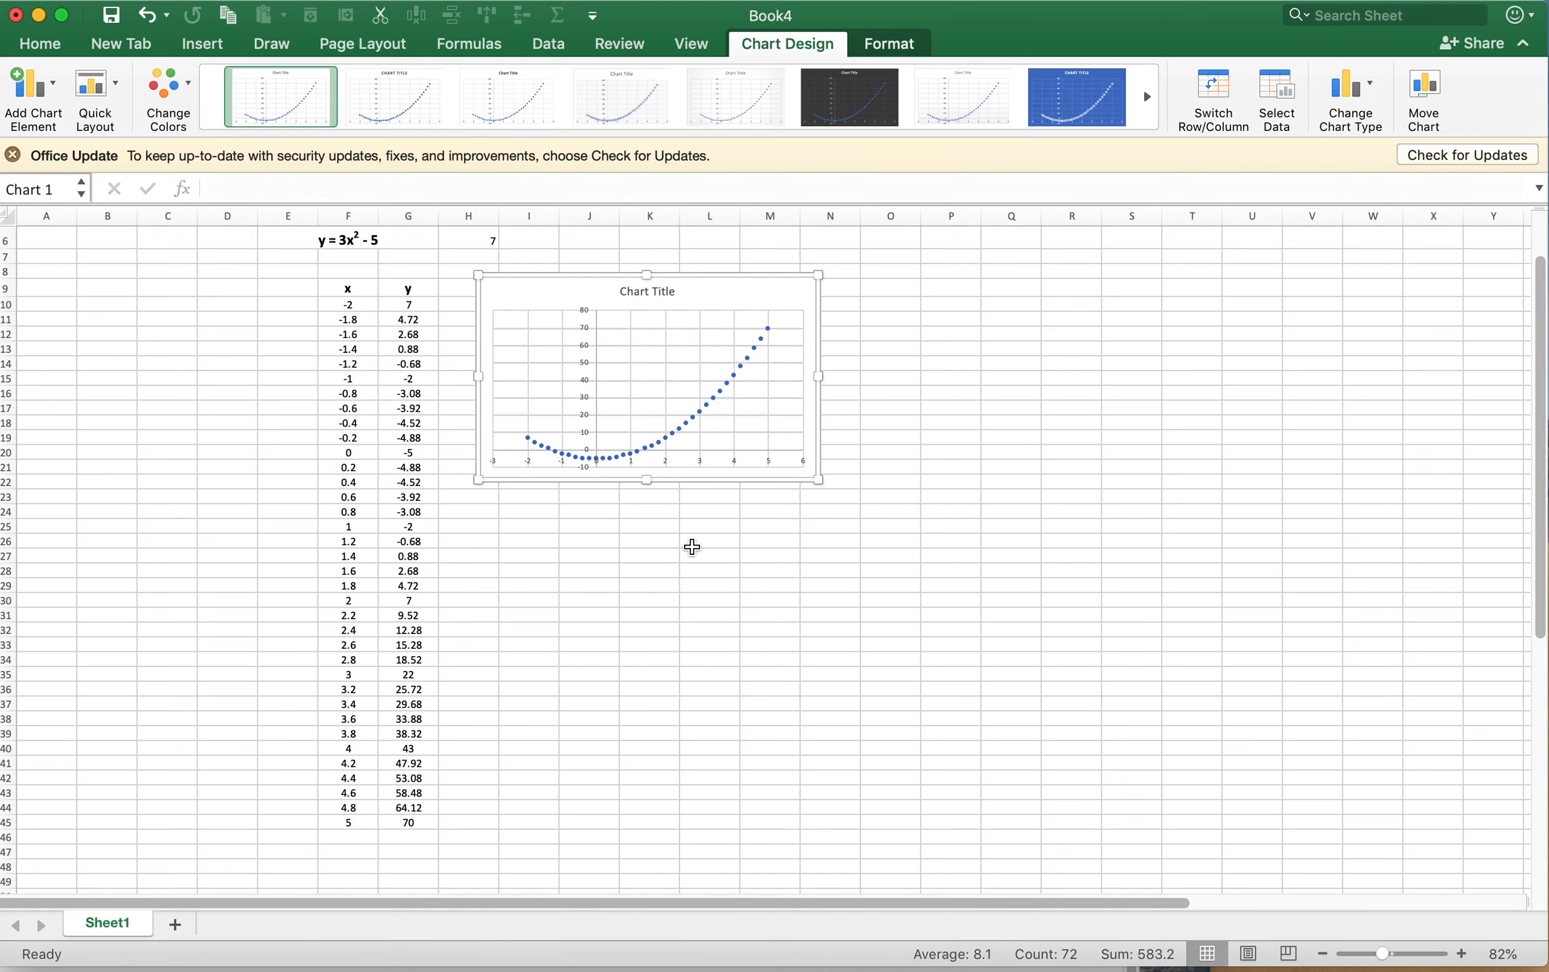
- Delete the placeholder title from the scatter chart beside the x and y table
scroll(691, 547, "up", 3)
scroll(712, 496, "up", 5)
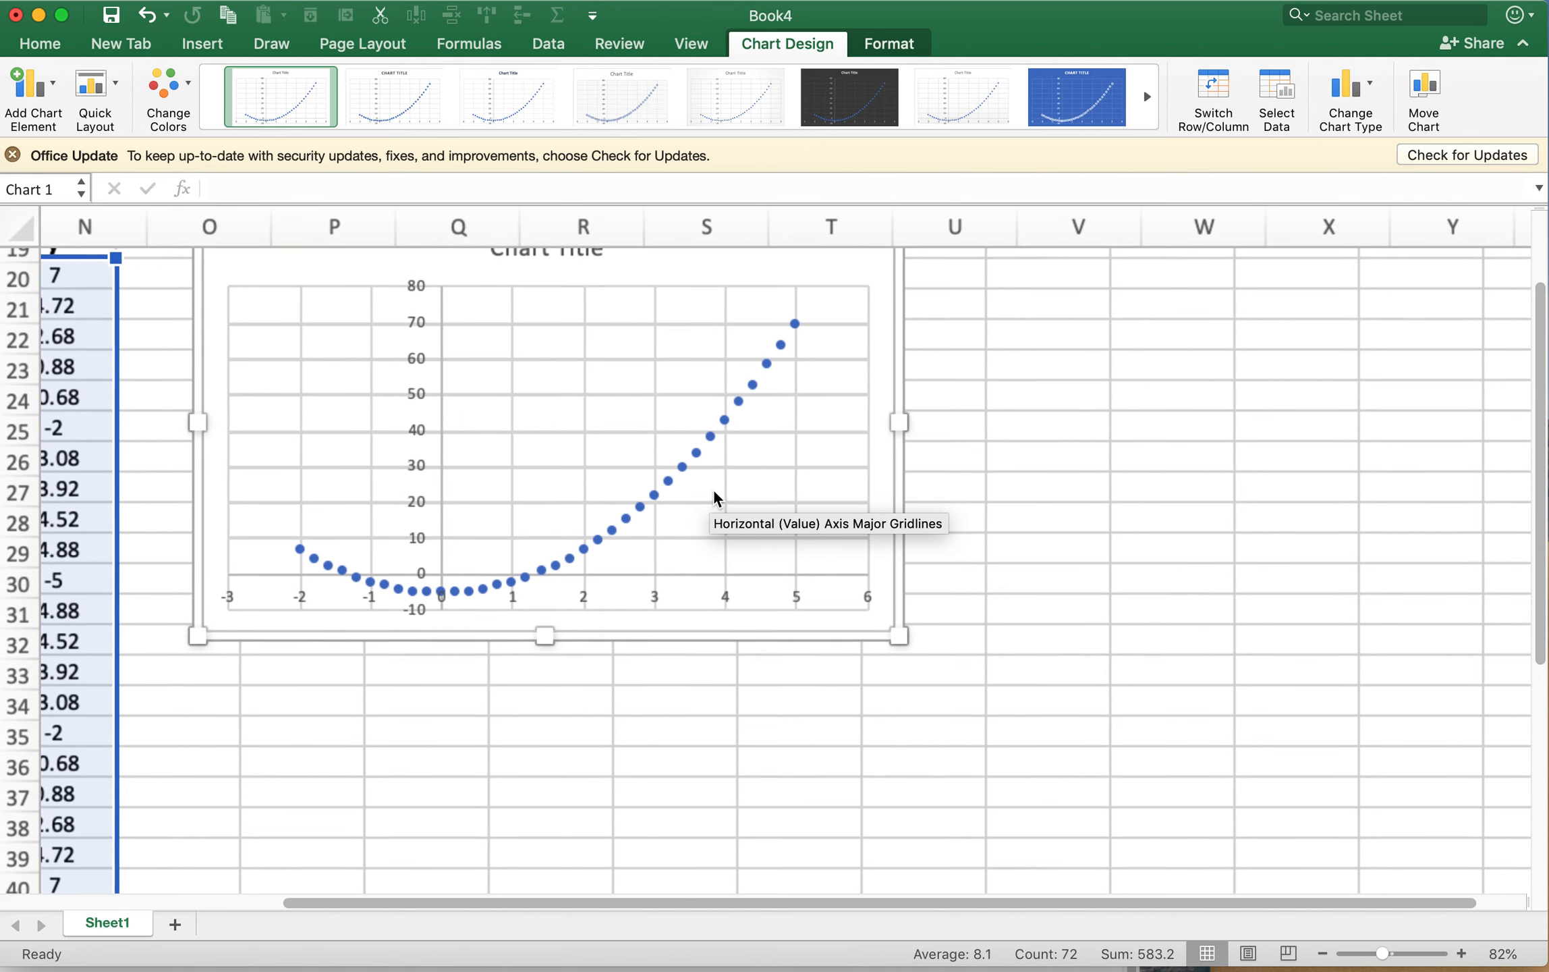
scroll(830, 459, "left", 3)
scroll(829, 459, "up", 5)
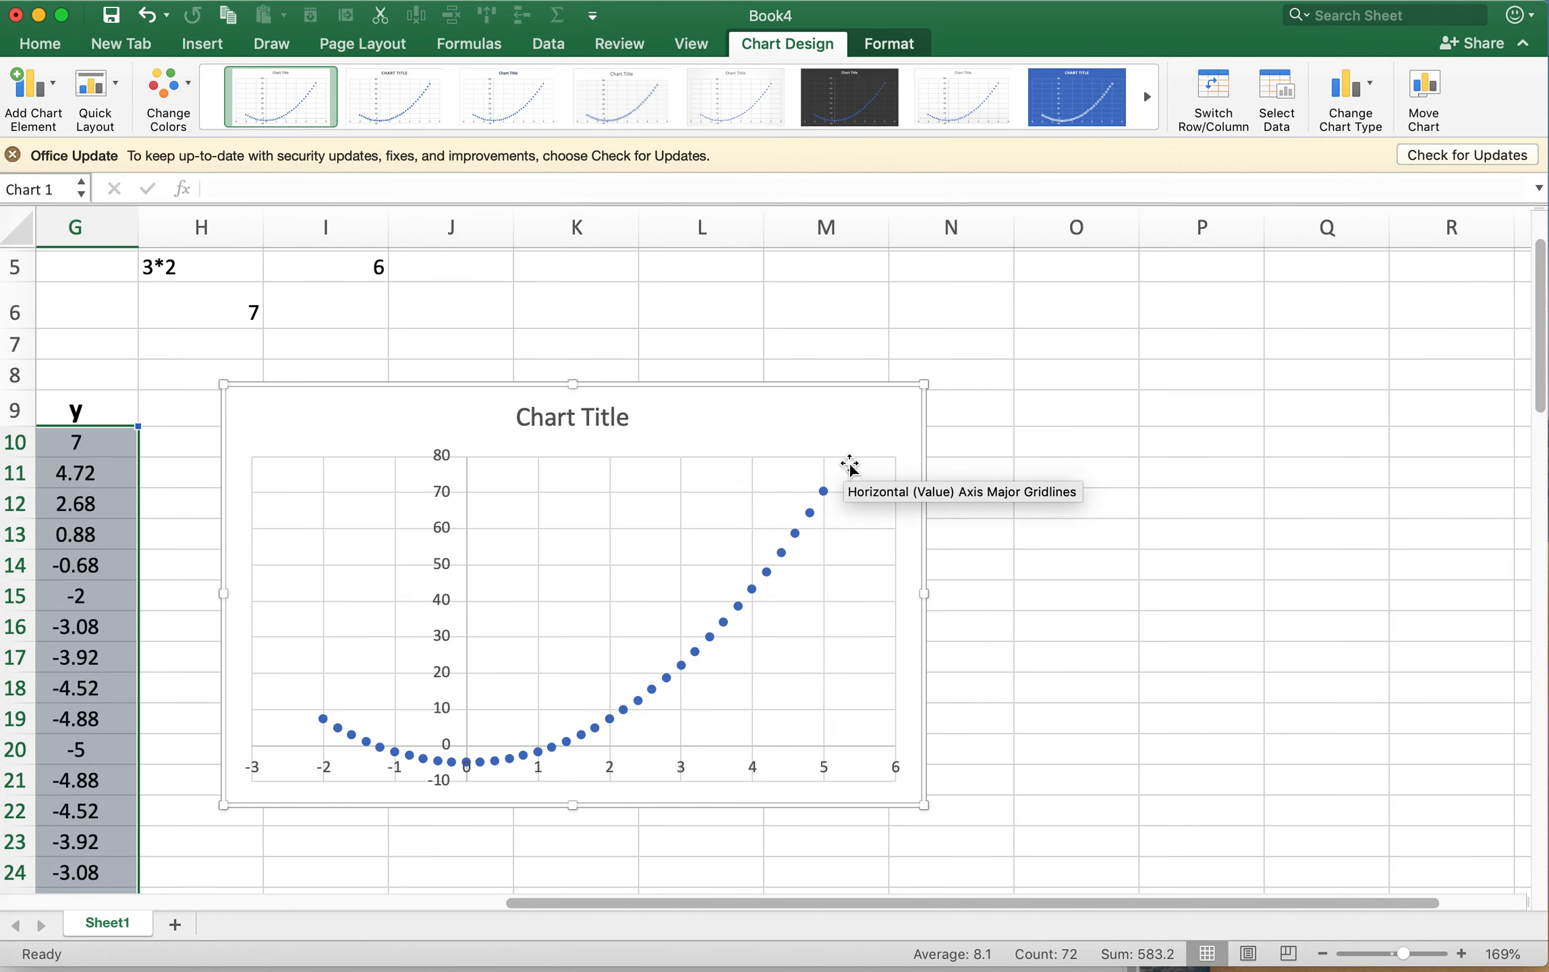
scroll(837, 459, "left", 2)
scroll(836, 459, "up", 1)
left_click(737, 439)
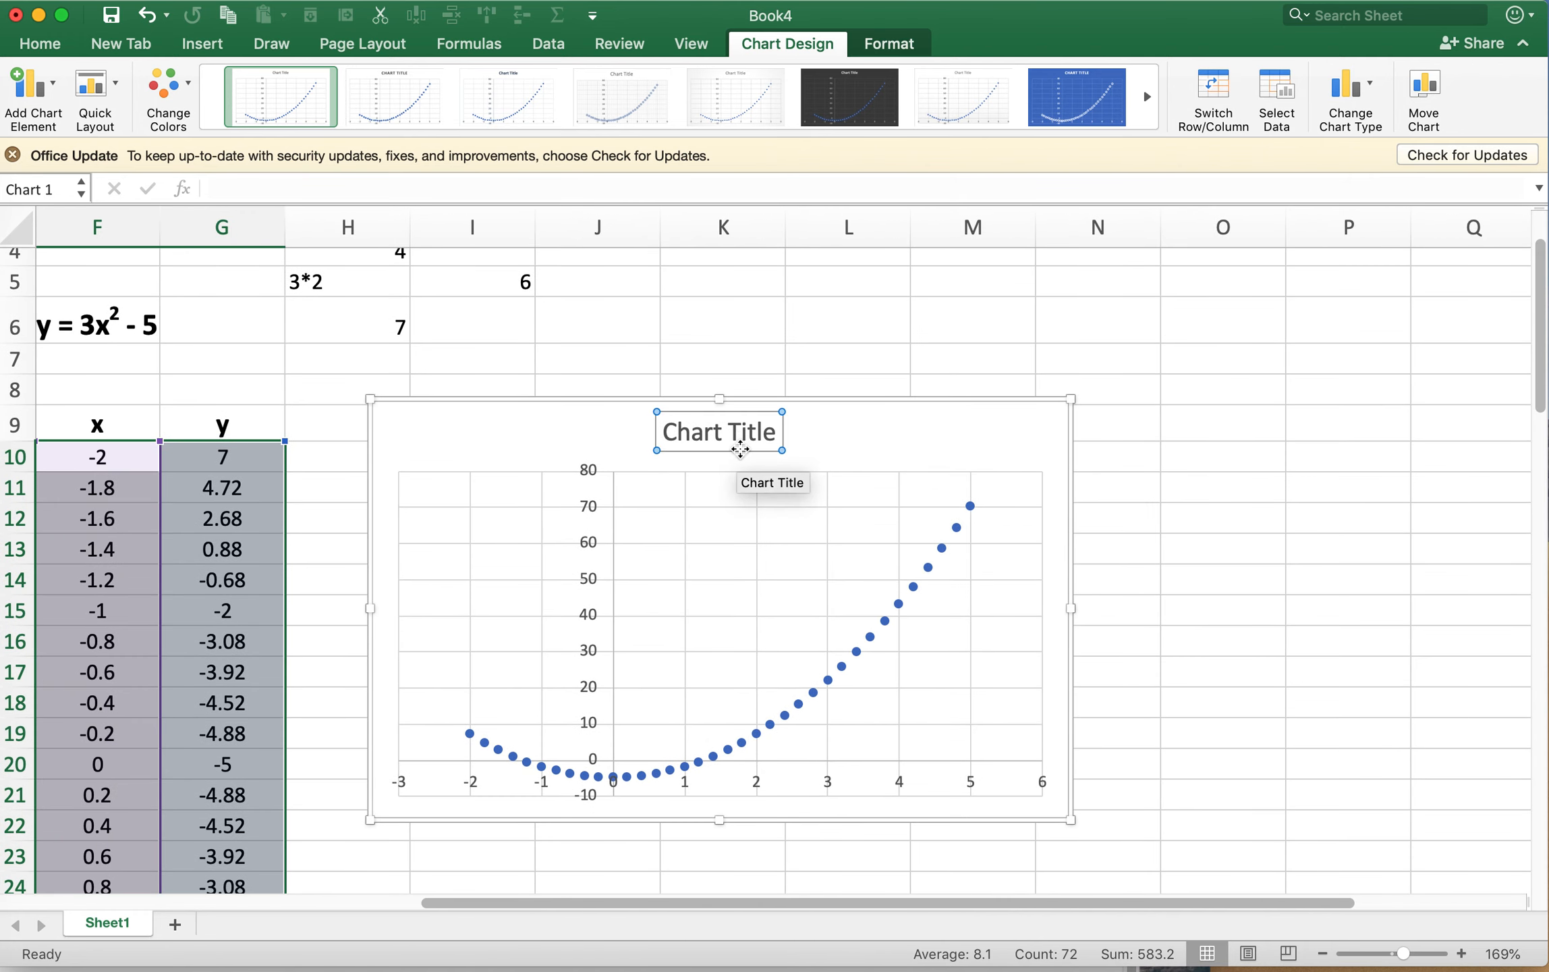
key("Delete")
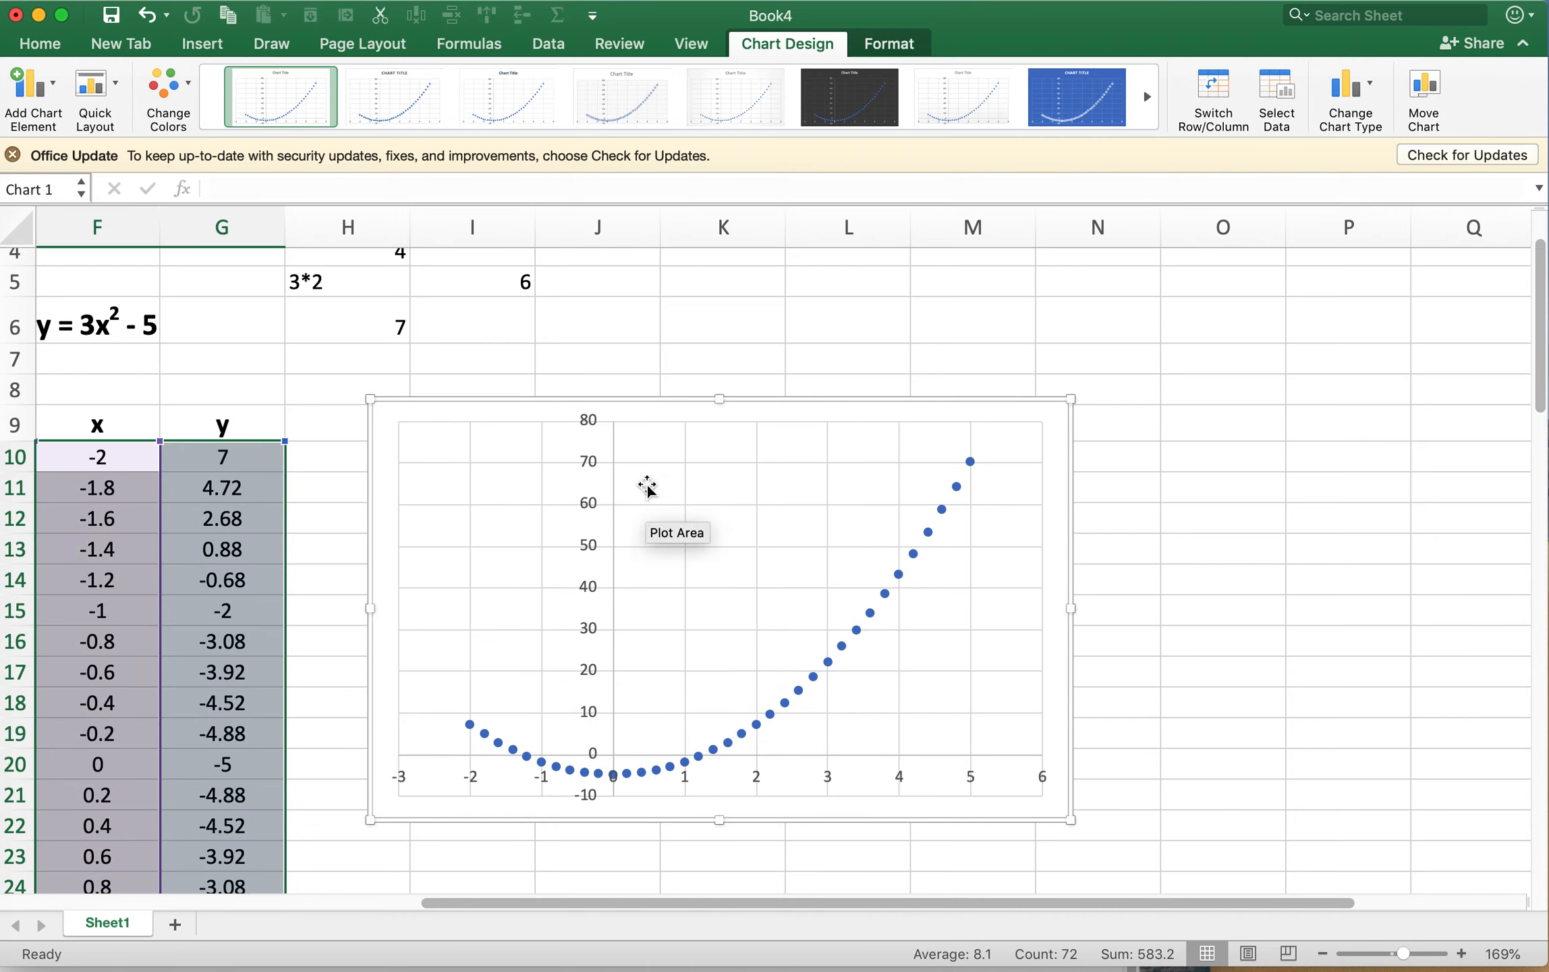
- Format the chart's data series with a solid line and set its markers to None
double_click(957, 488)
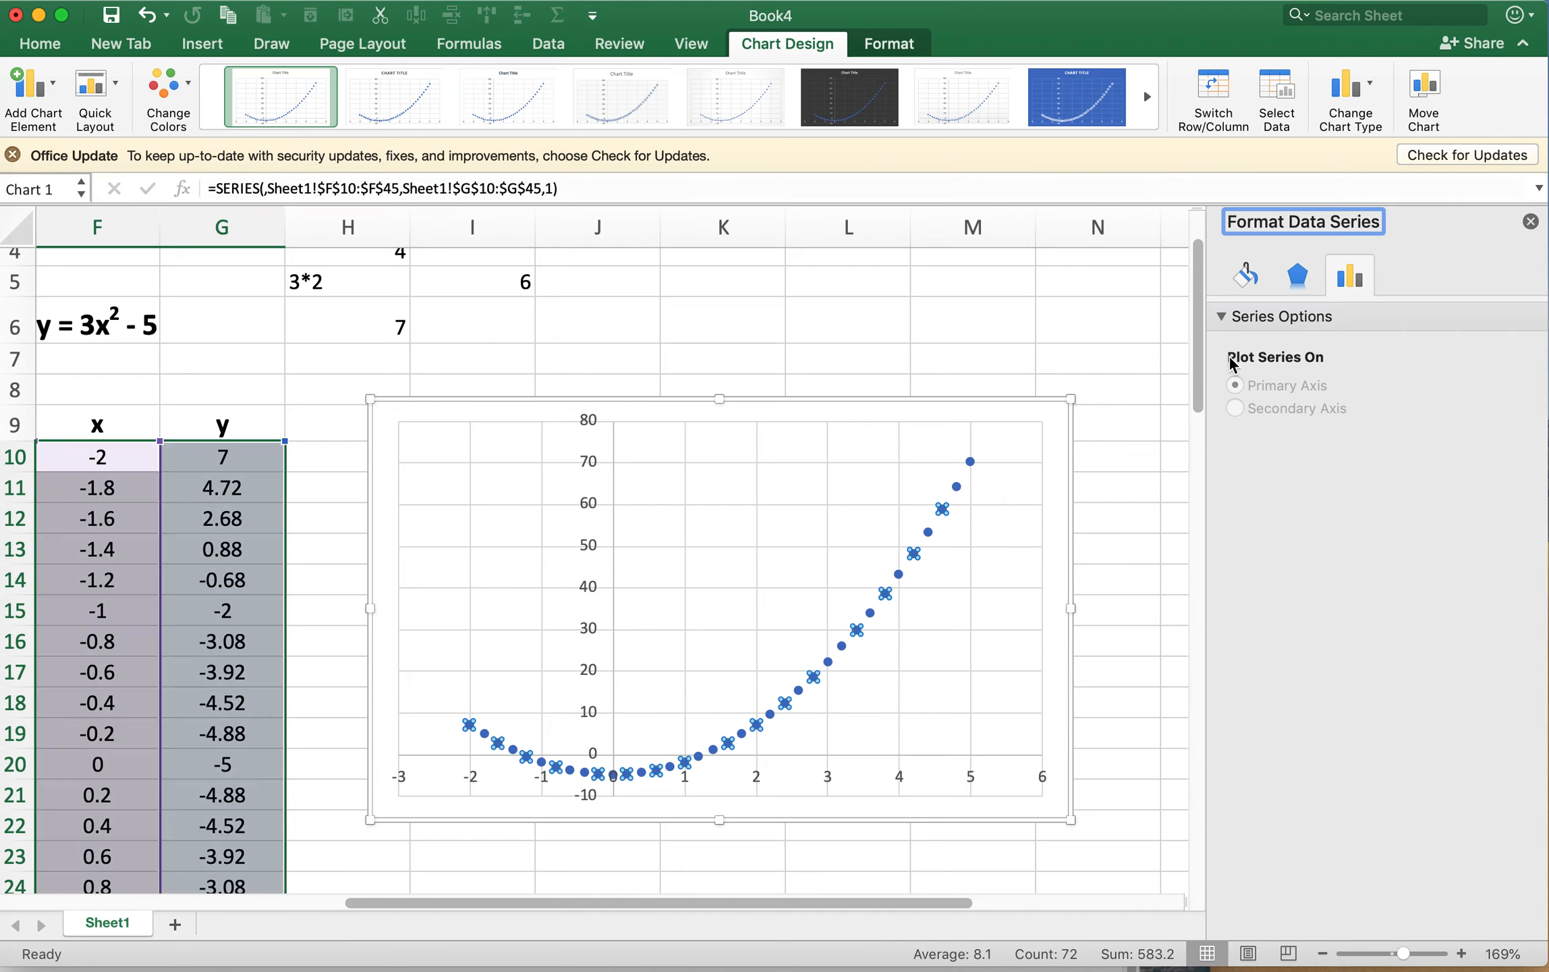
left_click(1246, 276)
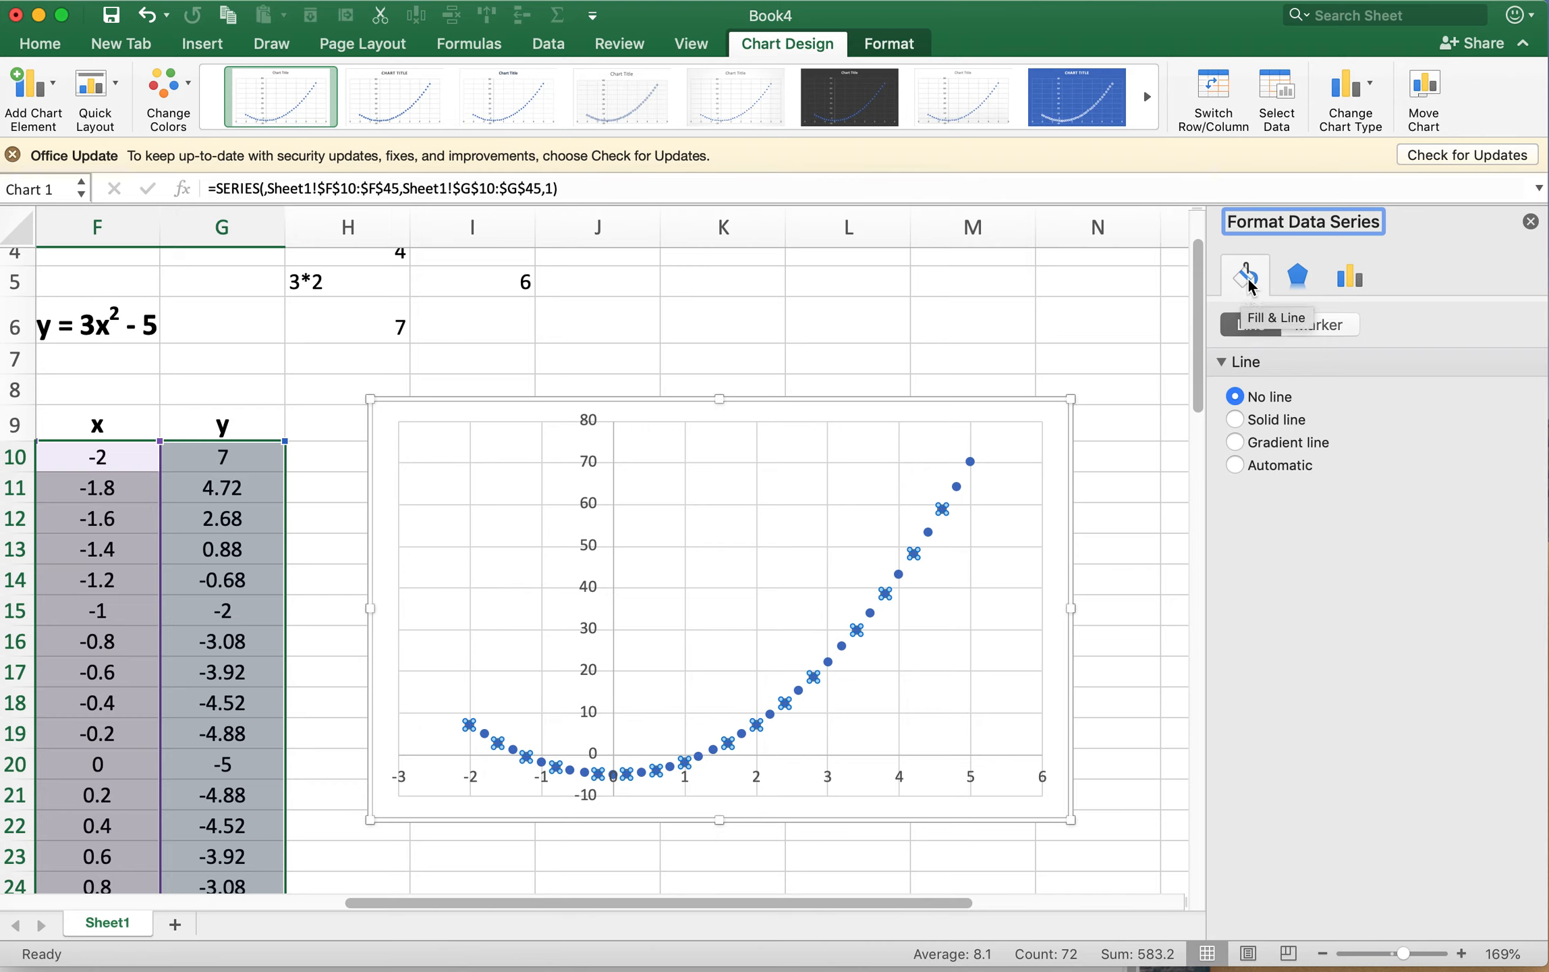
left_click(1240, 421)
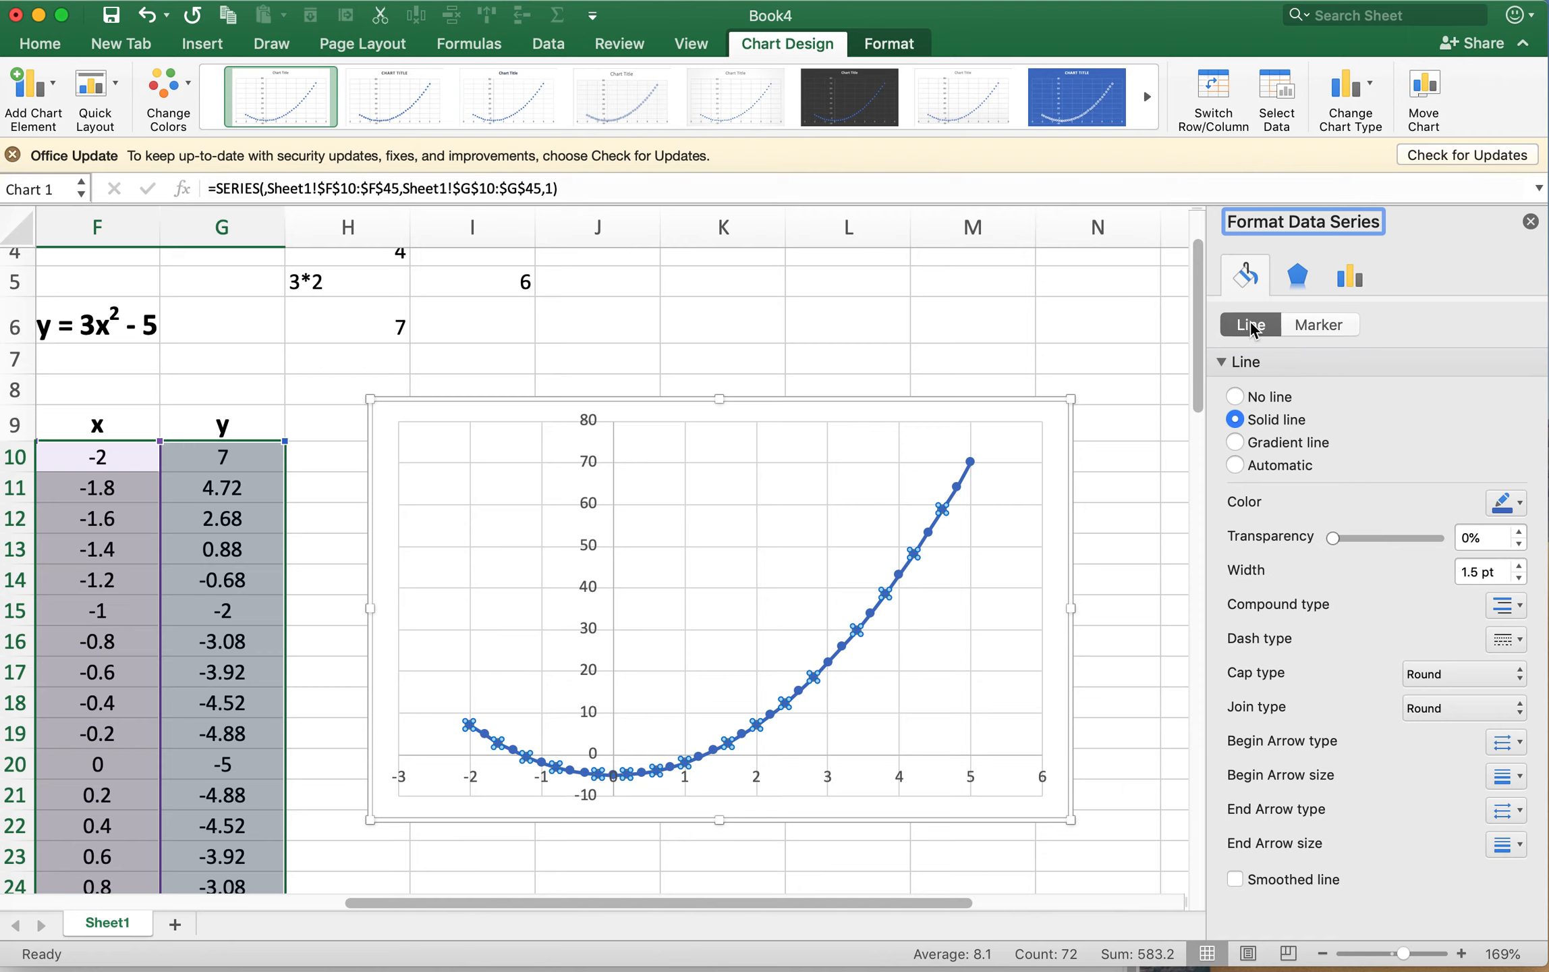
left_click(1320, 325)
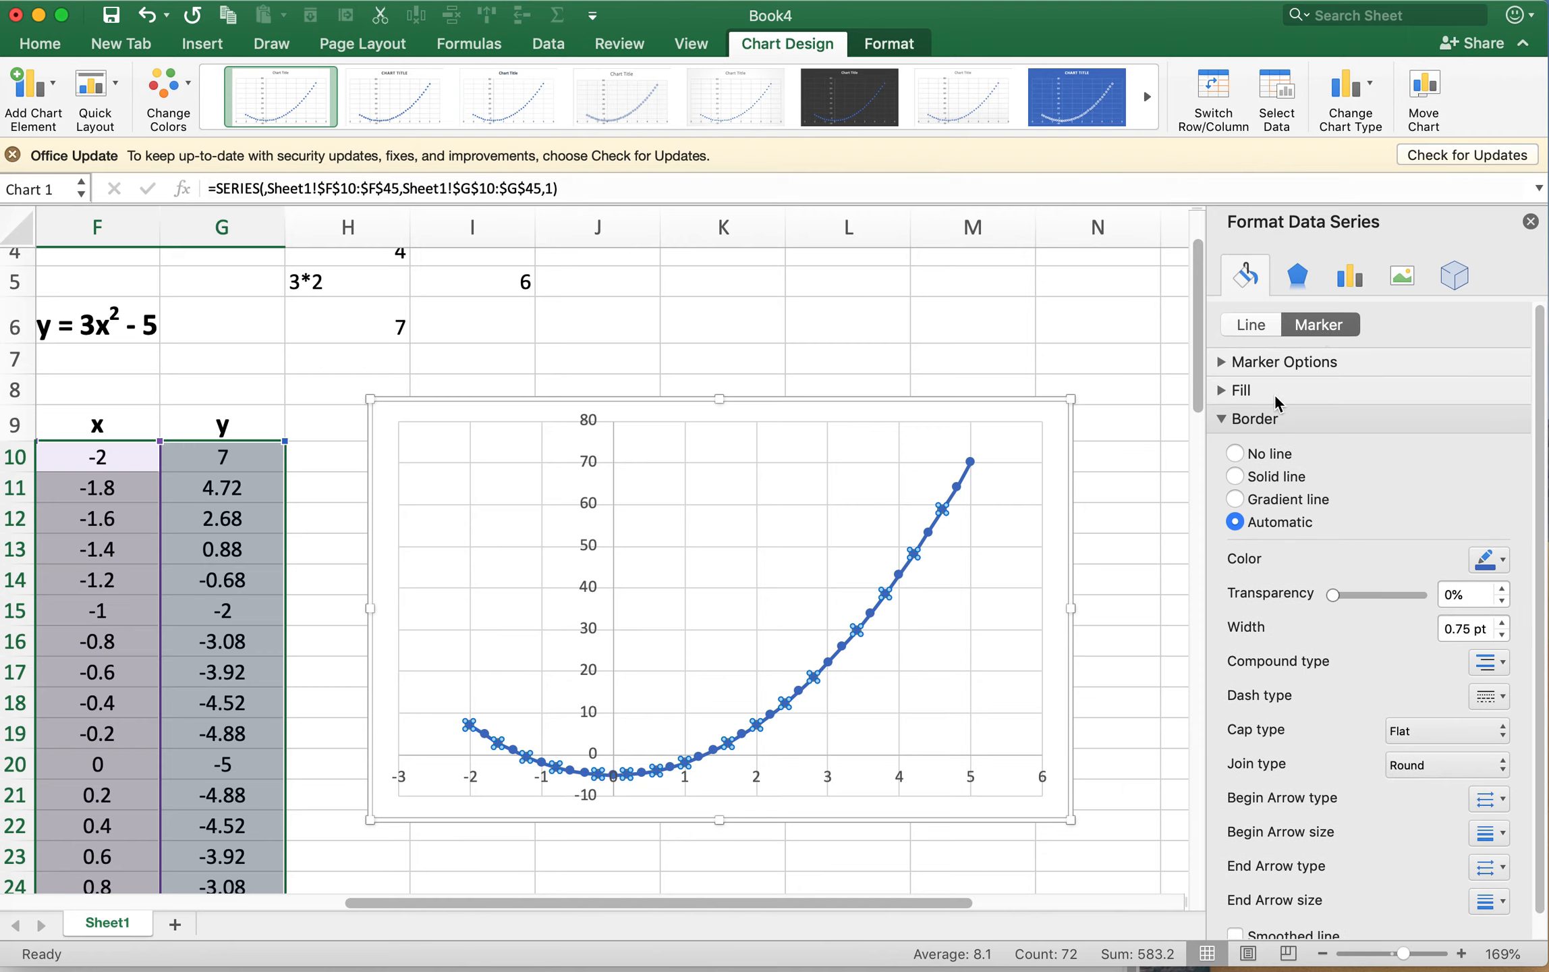
left_click(1252, 363)
left_click(1239, 421)
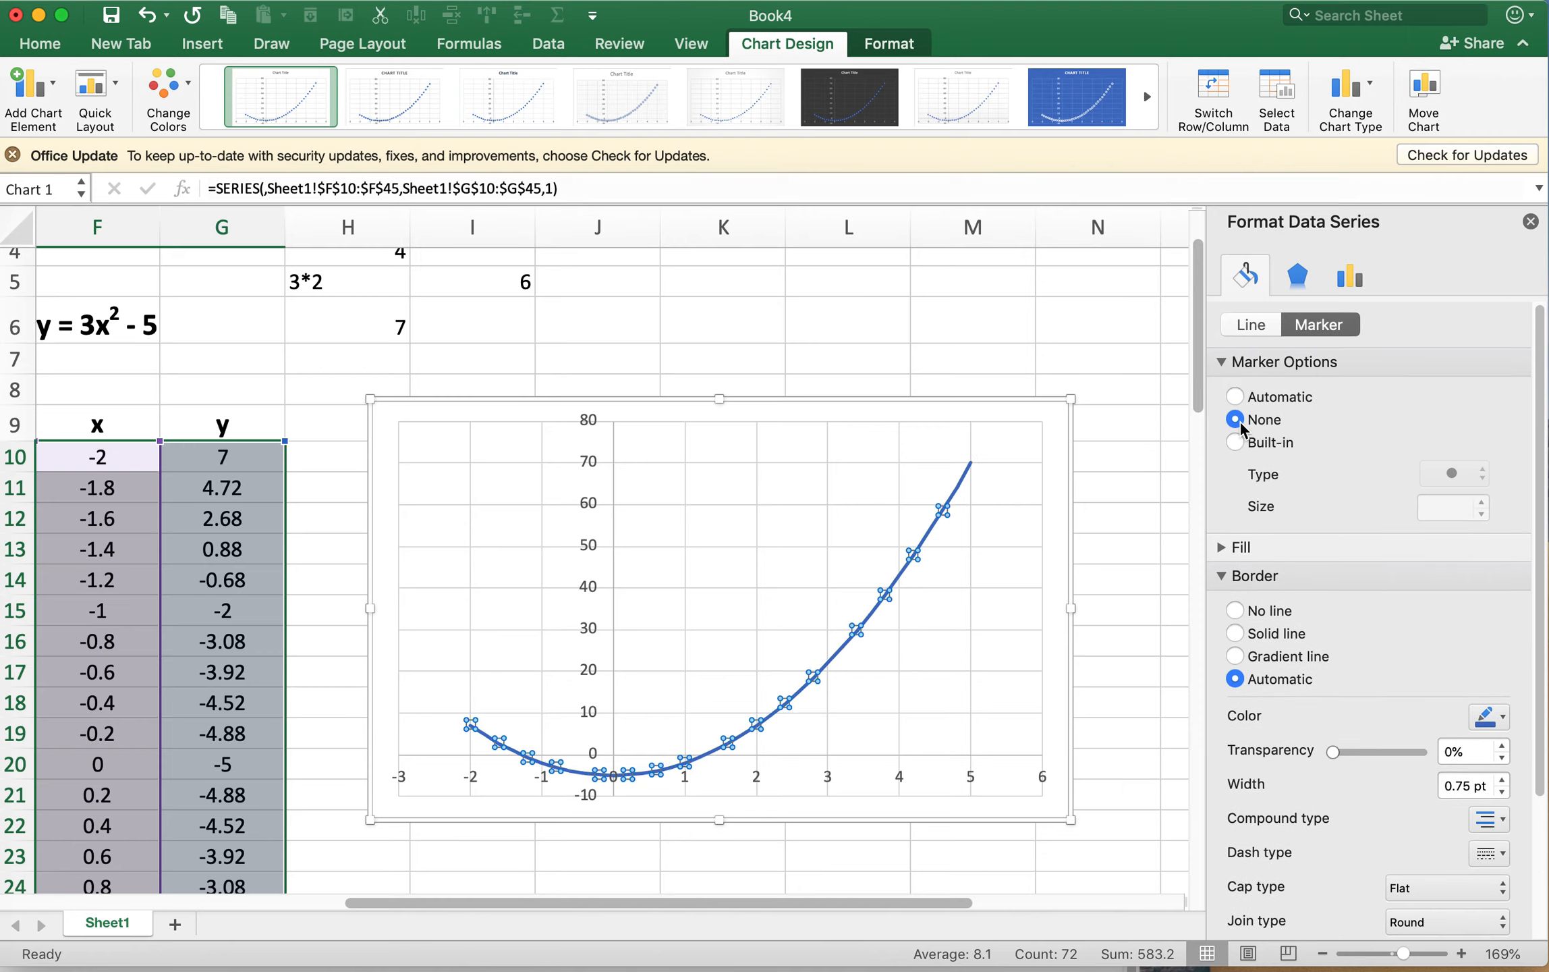
left_click(1531, 221)
left_click(1191, 547)
left_click(969, 656)
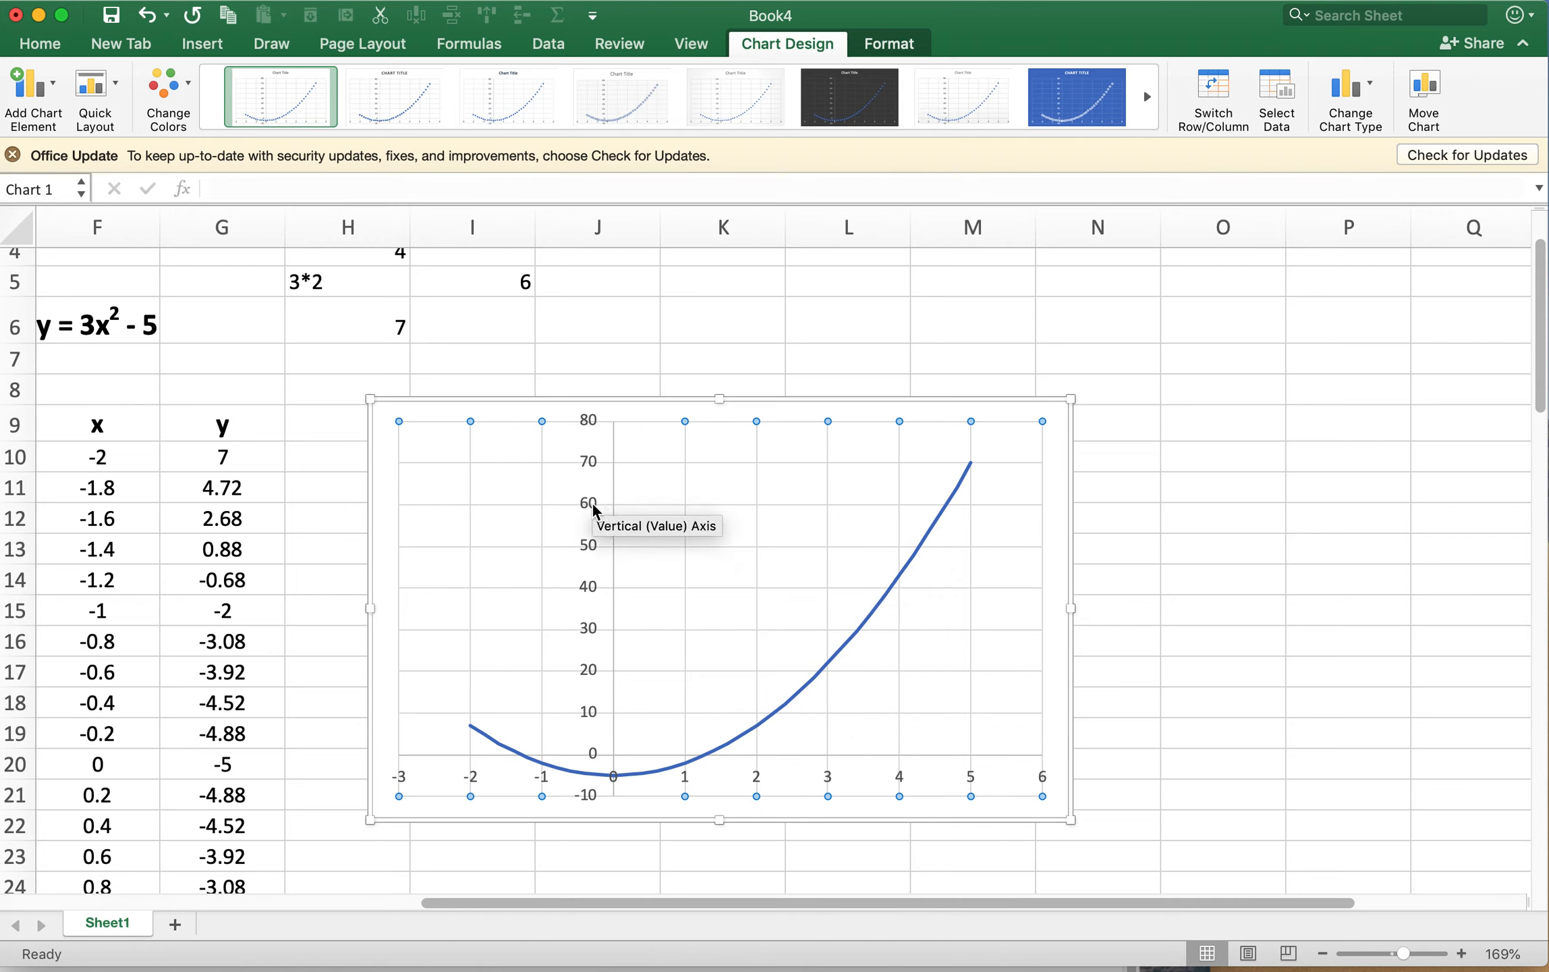
- Examine the vertical axis formatting options, including fill and line, bounds, units, tick marks and labels
double_click(594, 466)
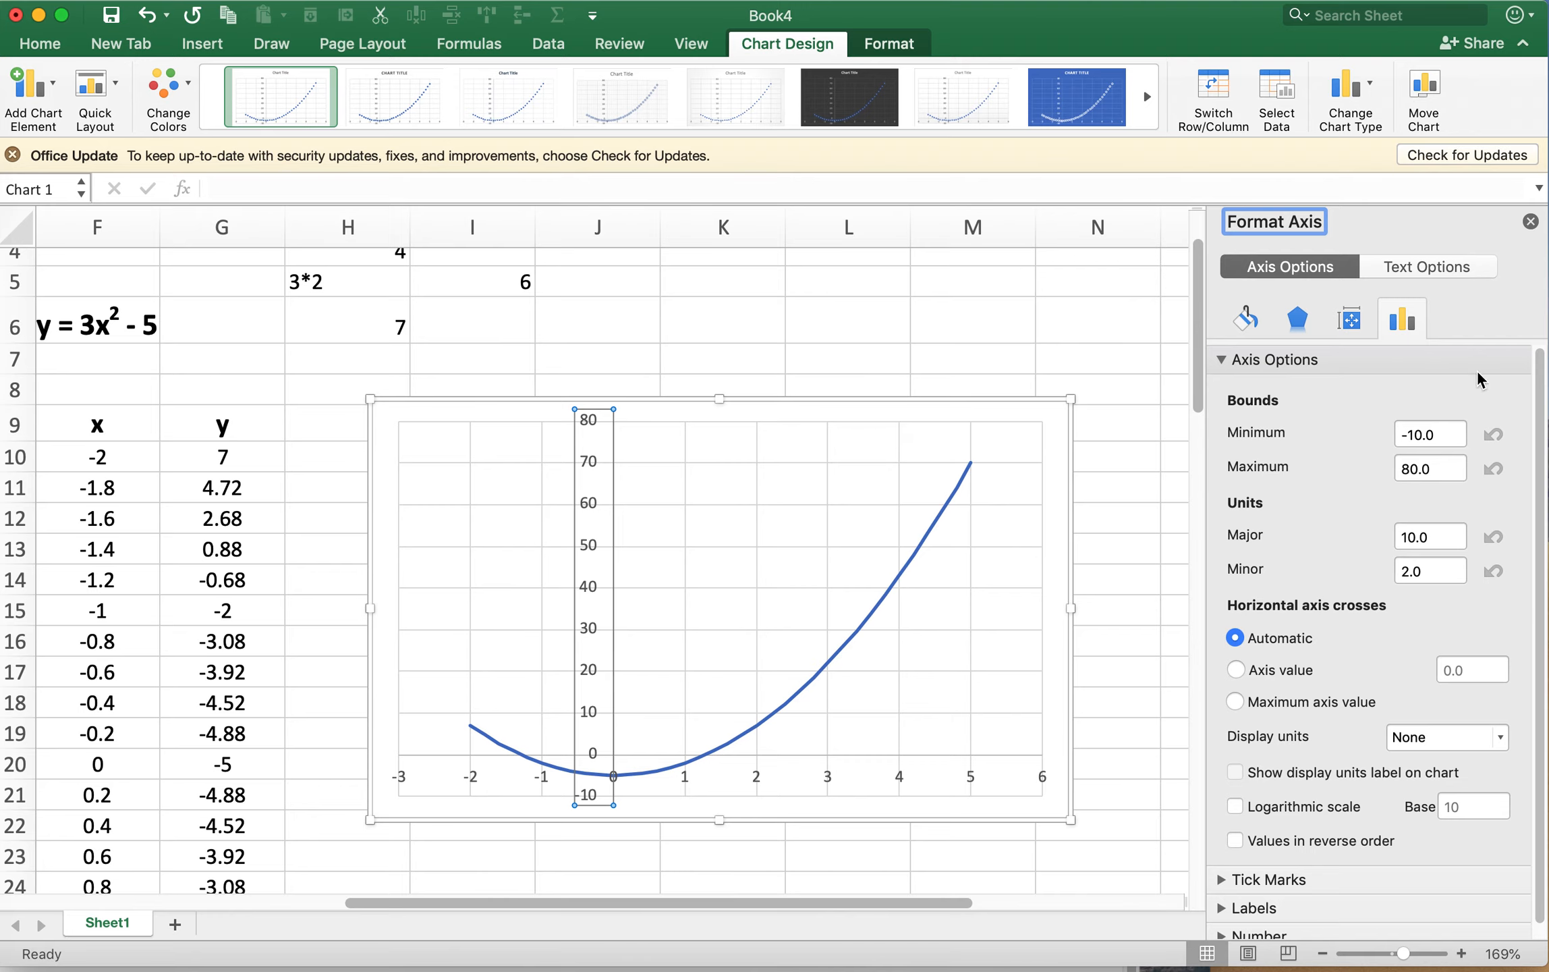
left_click(1244, 327)
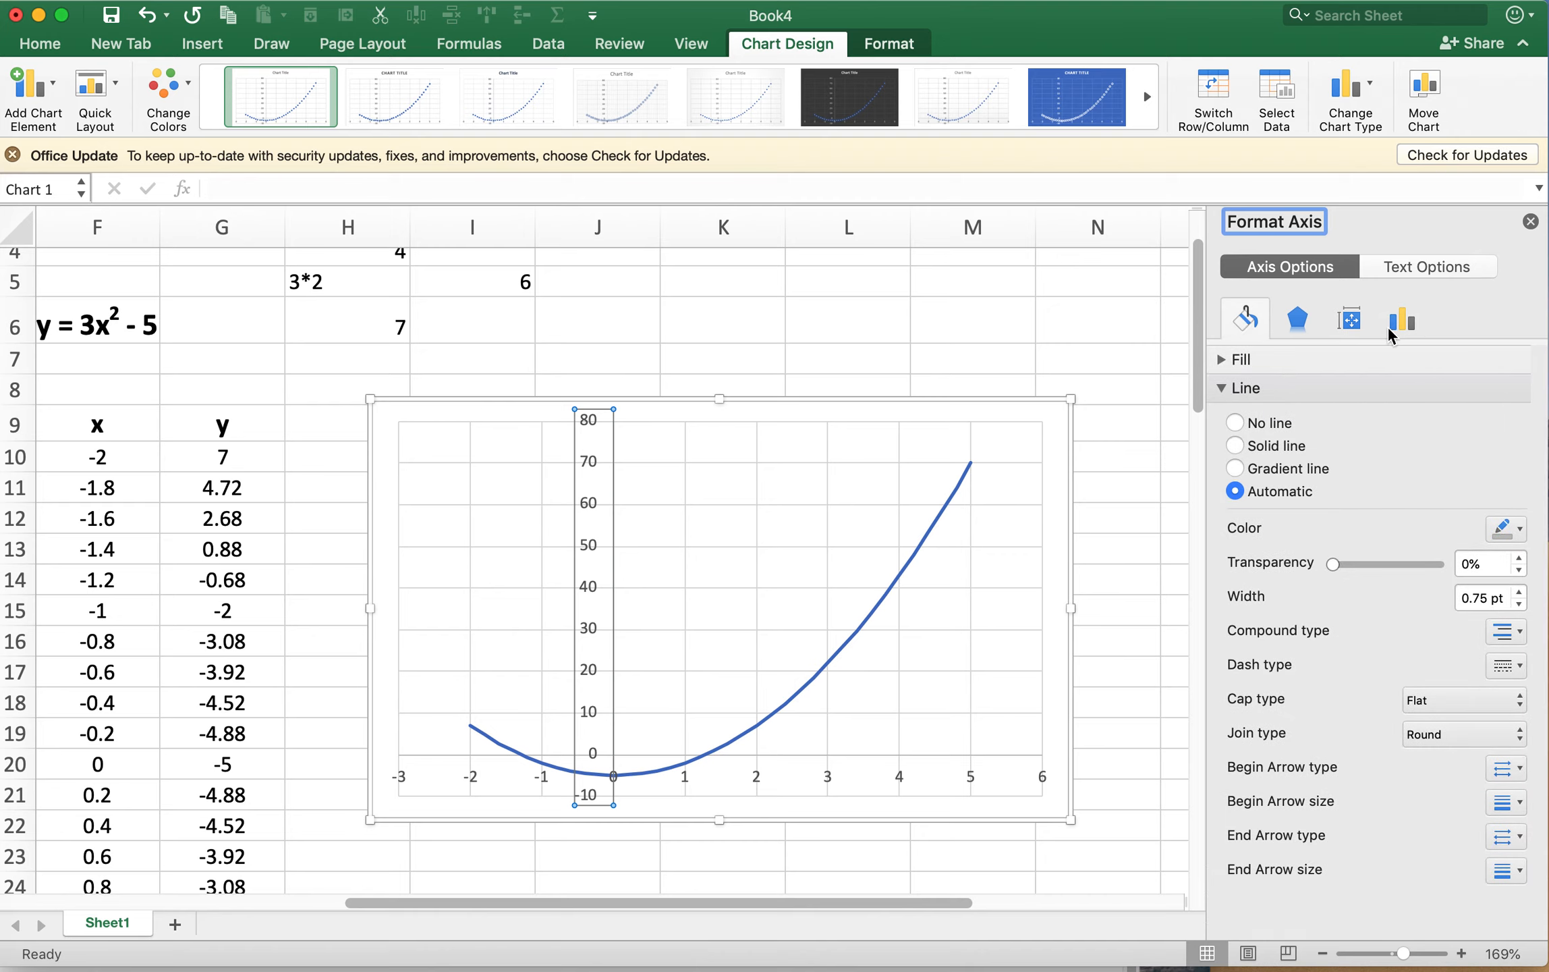
left_click(1240, 359)
left_click(1403, 323)
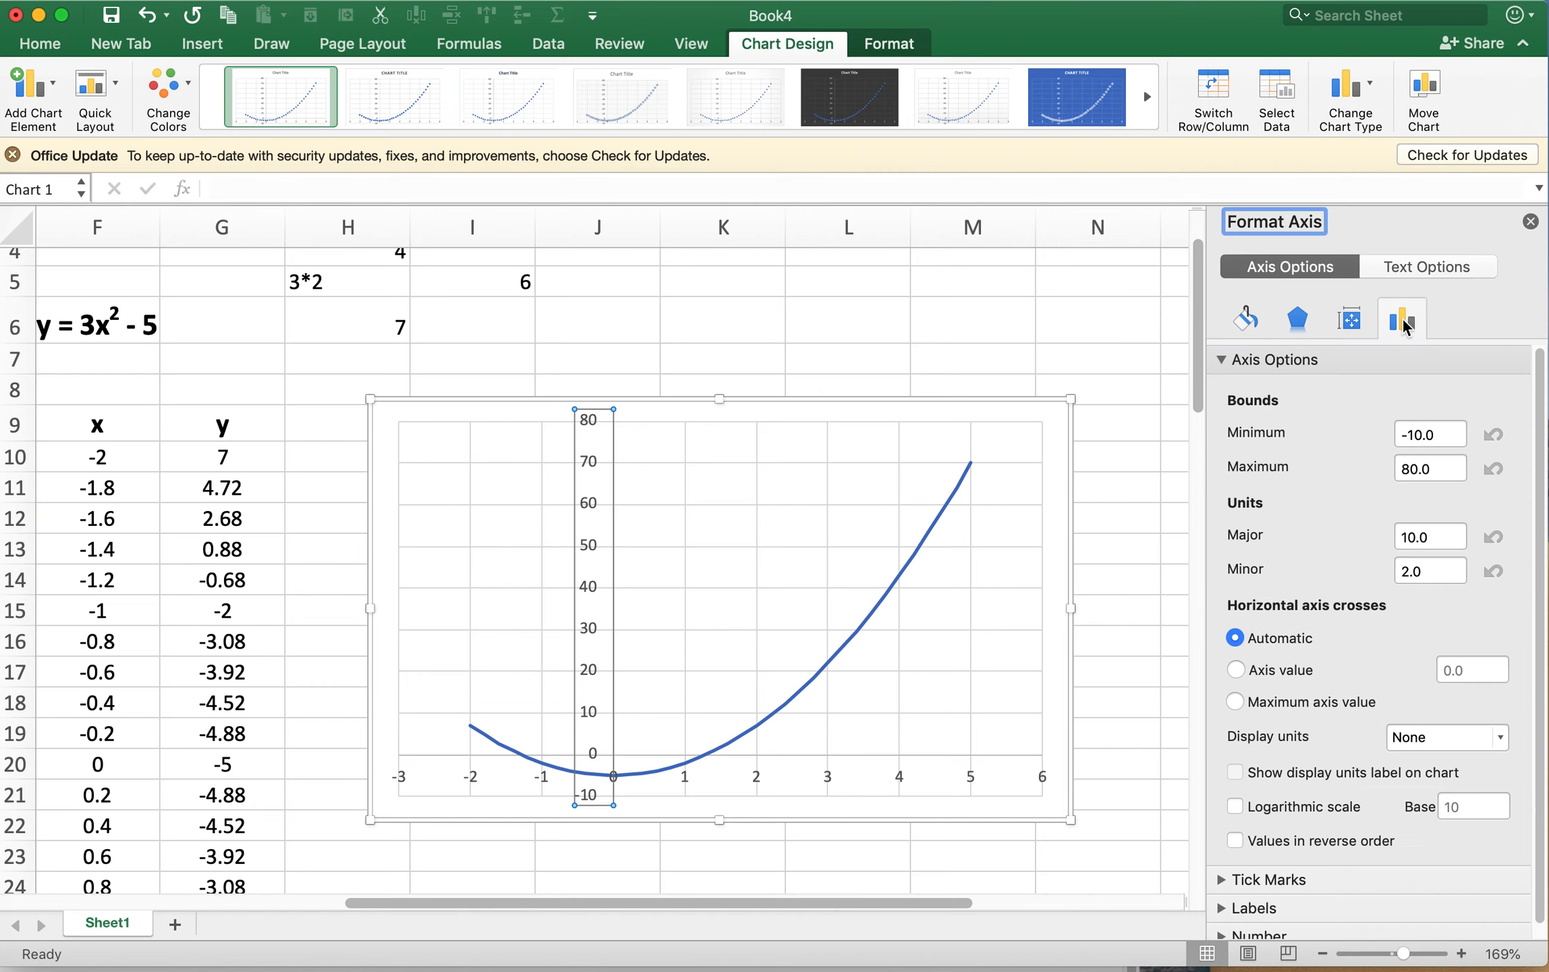
scroll(1301, 513, "down", 1)
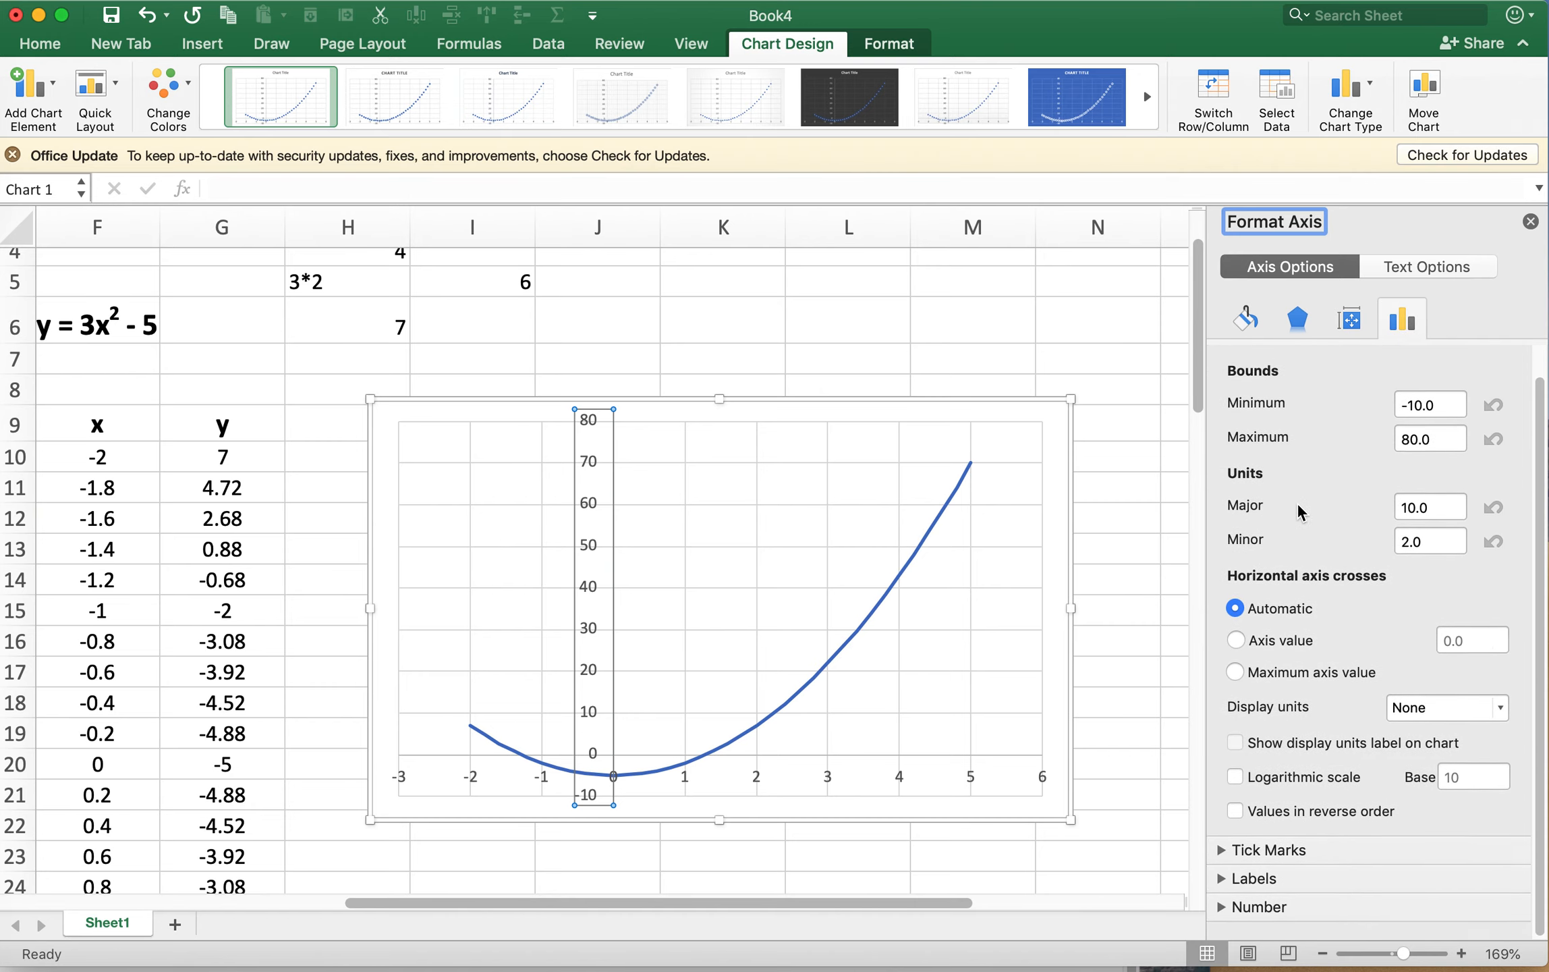
left_click(1241, 871)
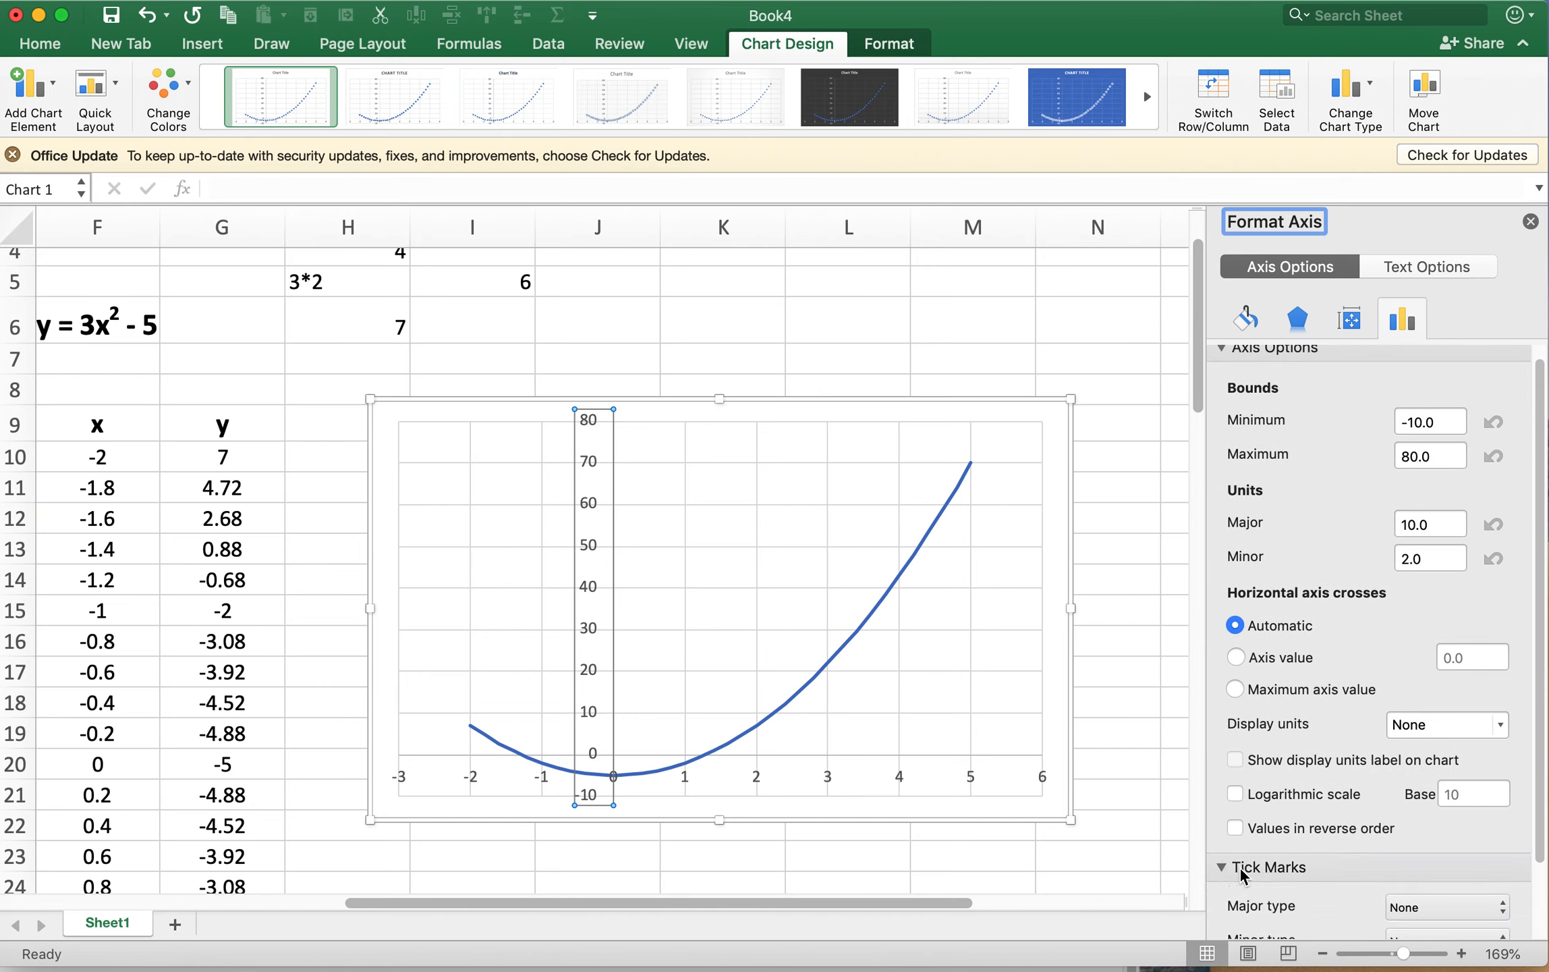
scroll(1241, 877, "down", 3)
left_click(1243, 899)
scroll(1290, 846, "down", 2)
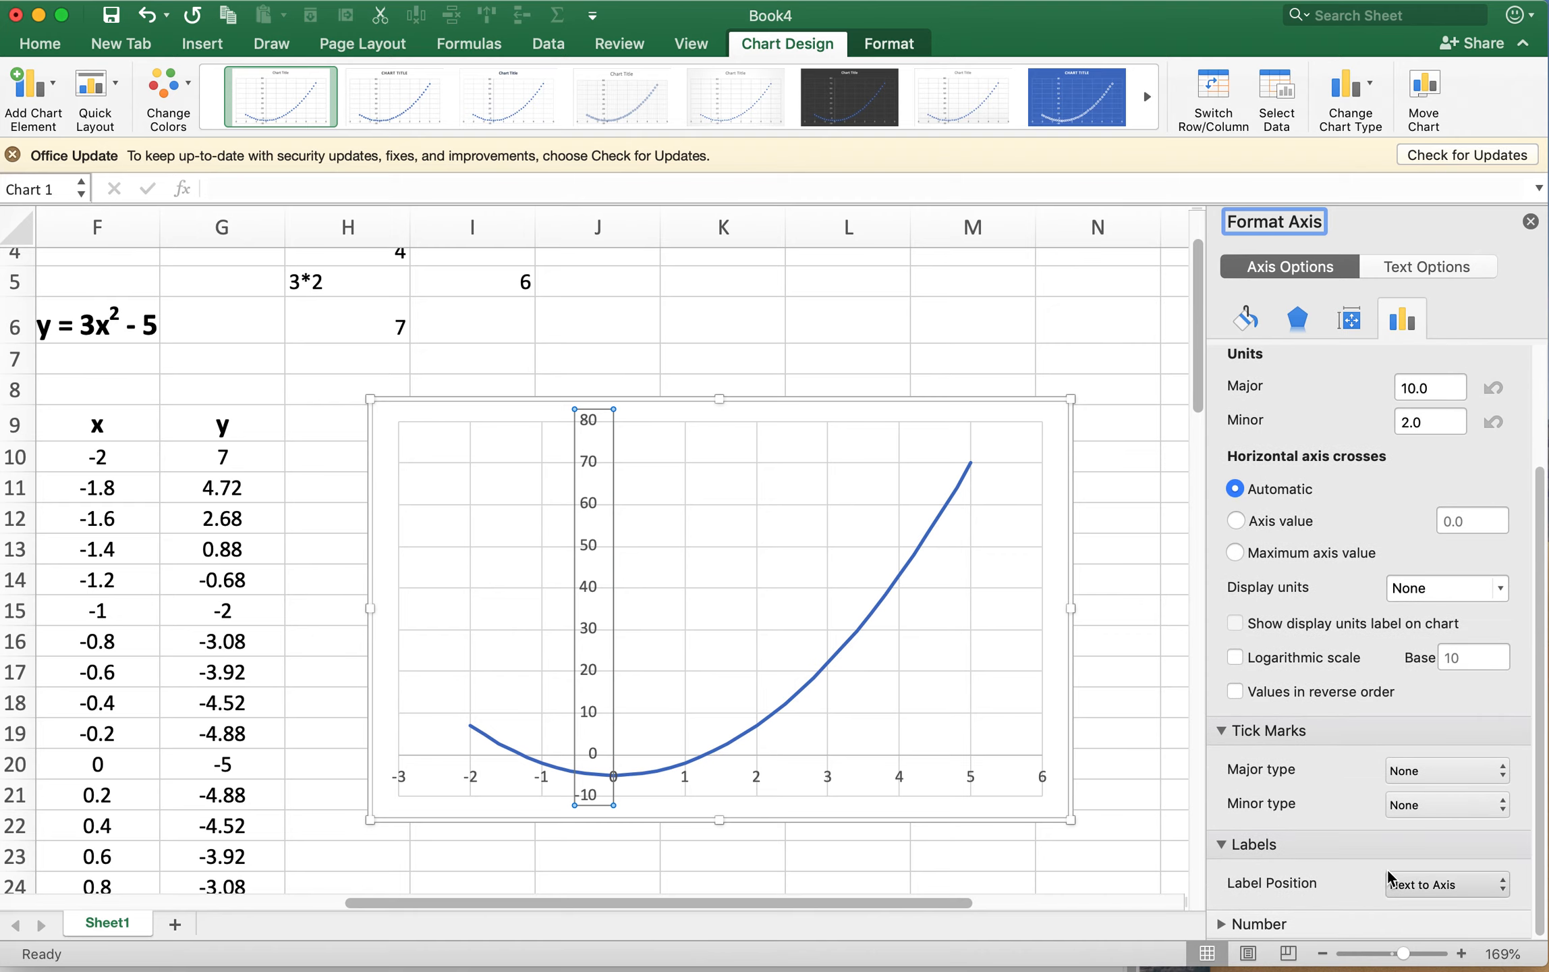
scroll(1349, 742, "up", 5)
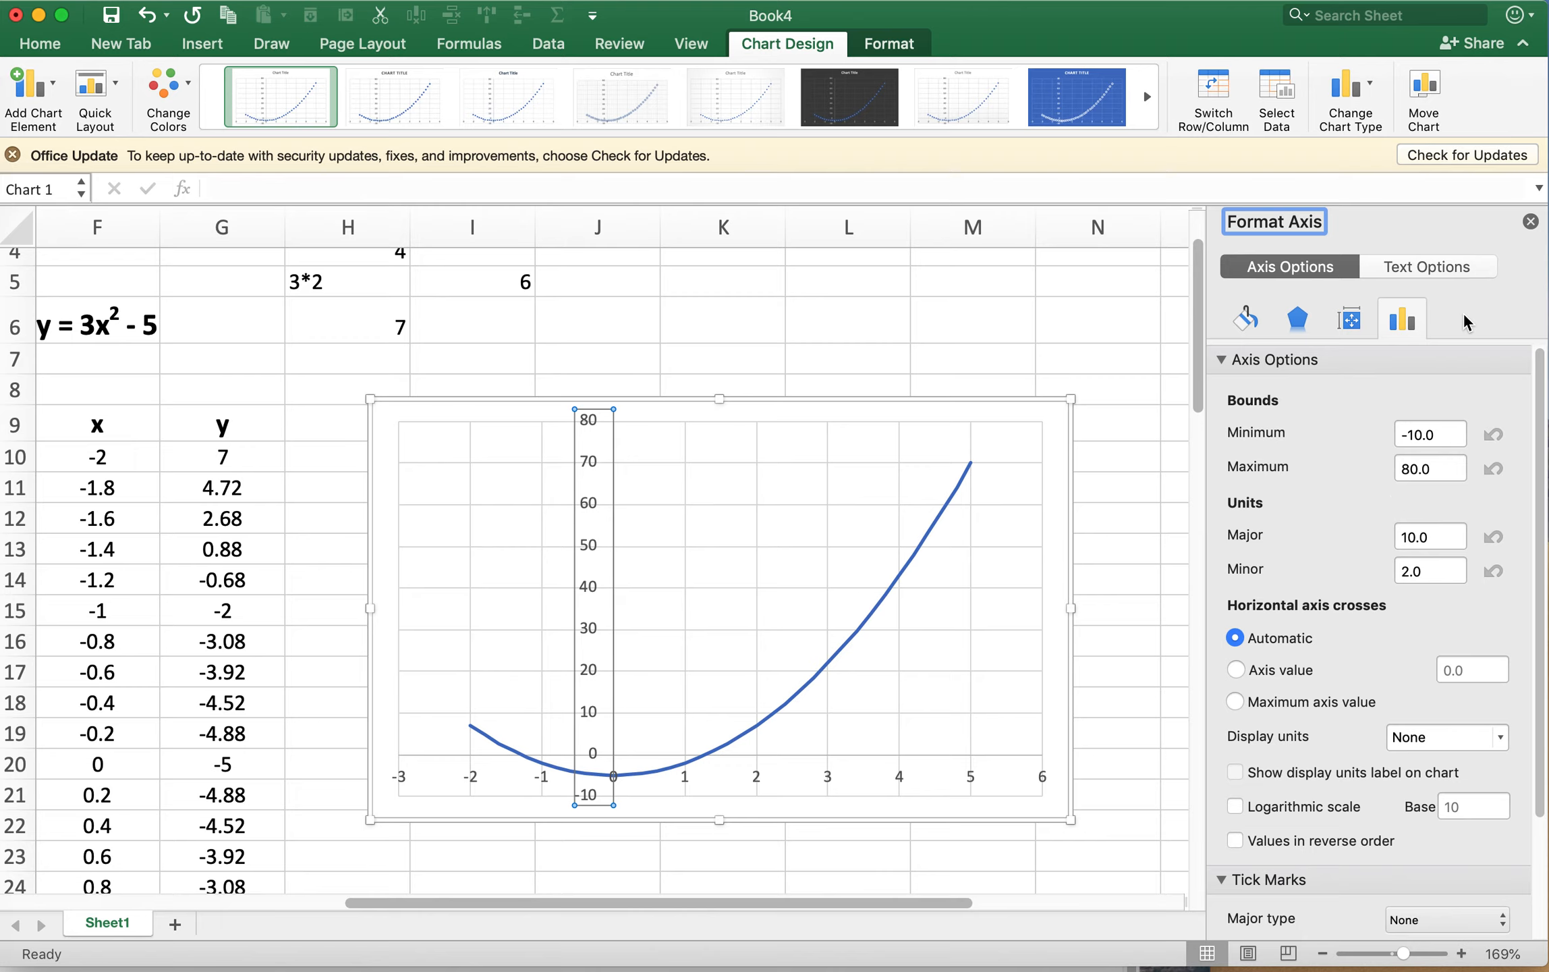
left_click(1530, 223)
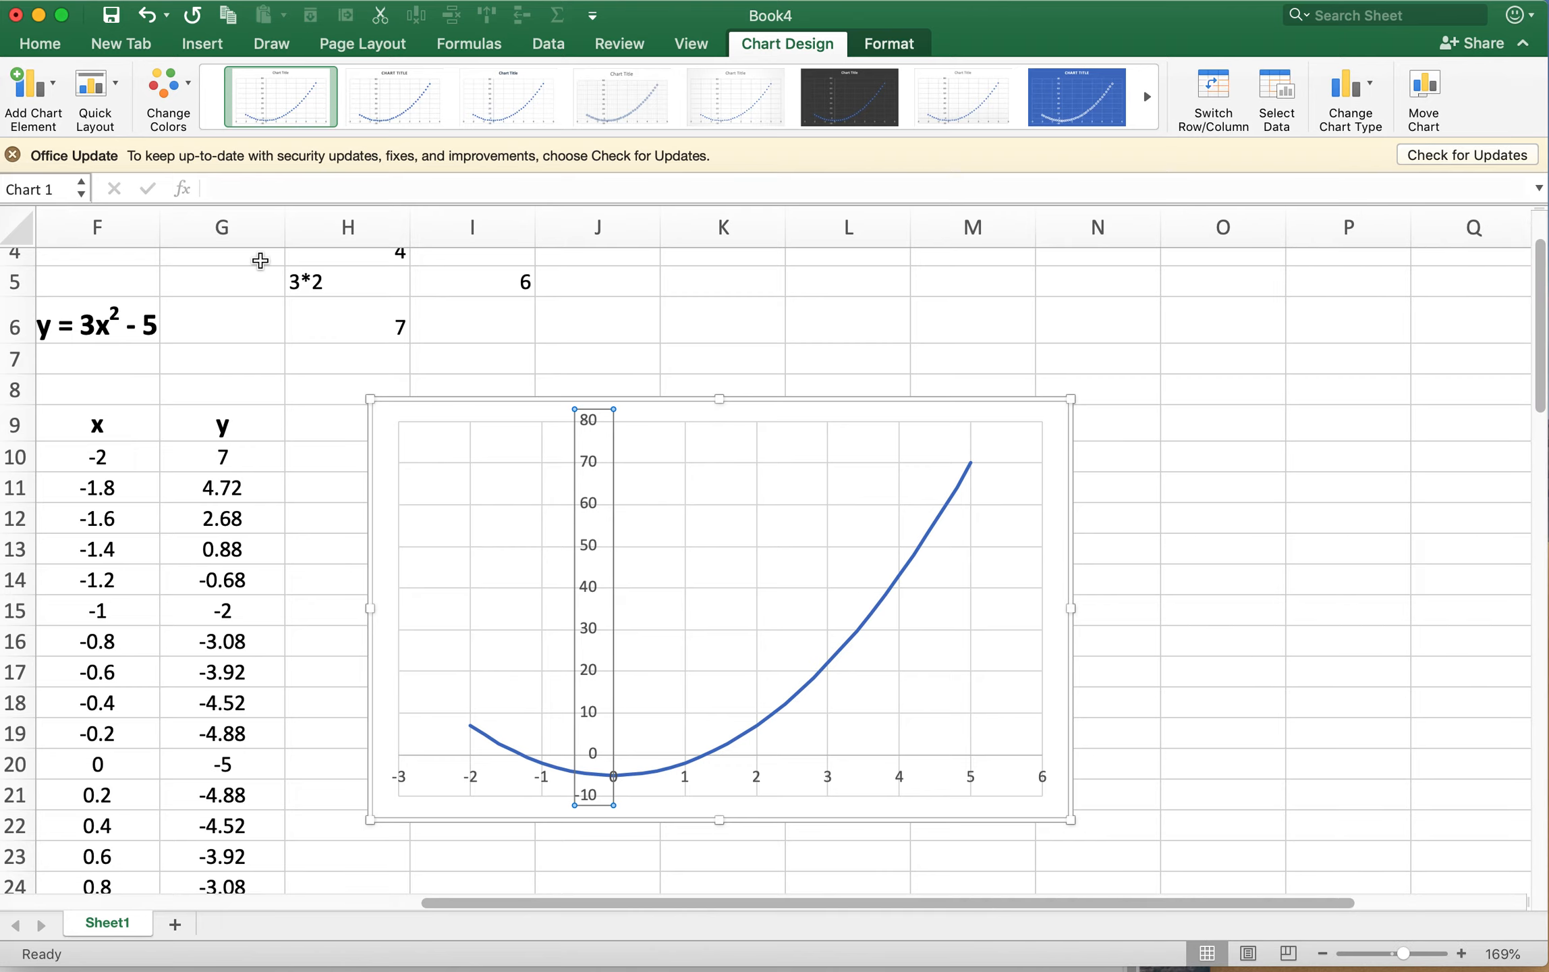
- Set the vertical axis labels to the Times font at size 14
left_click(56, 46)
left_click(210, 79)
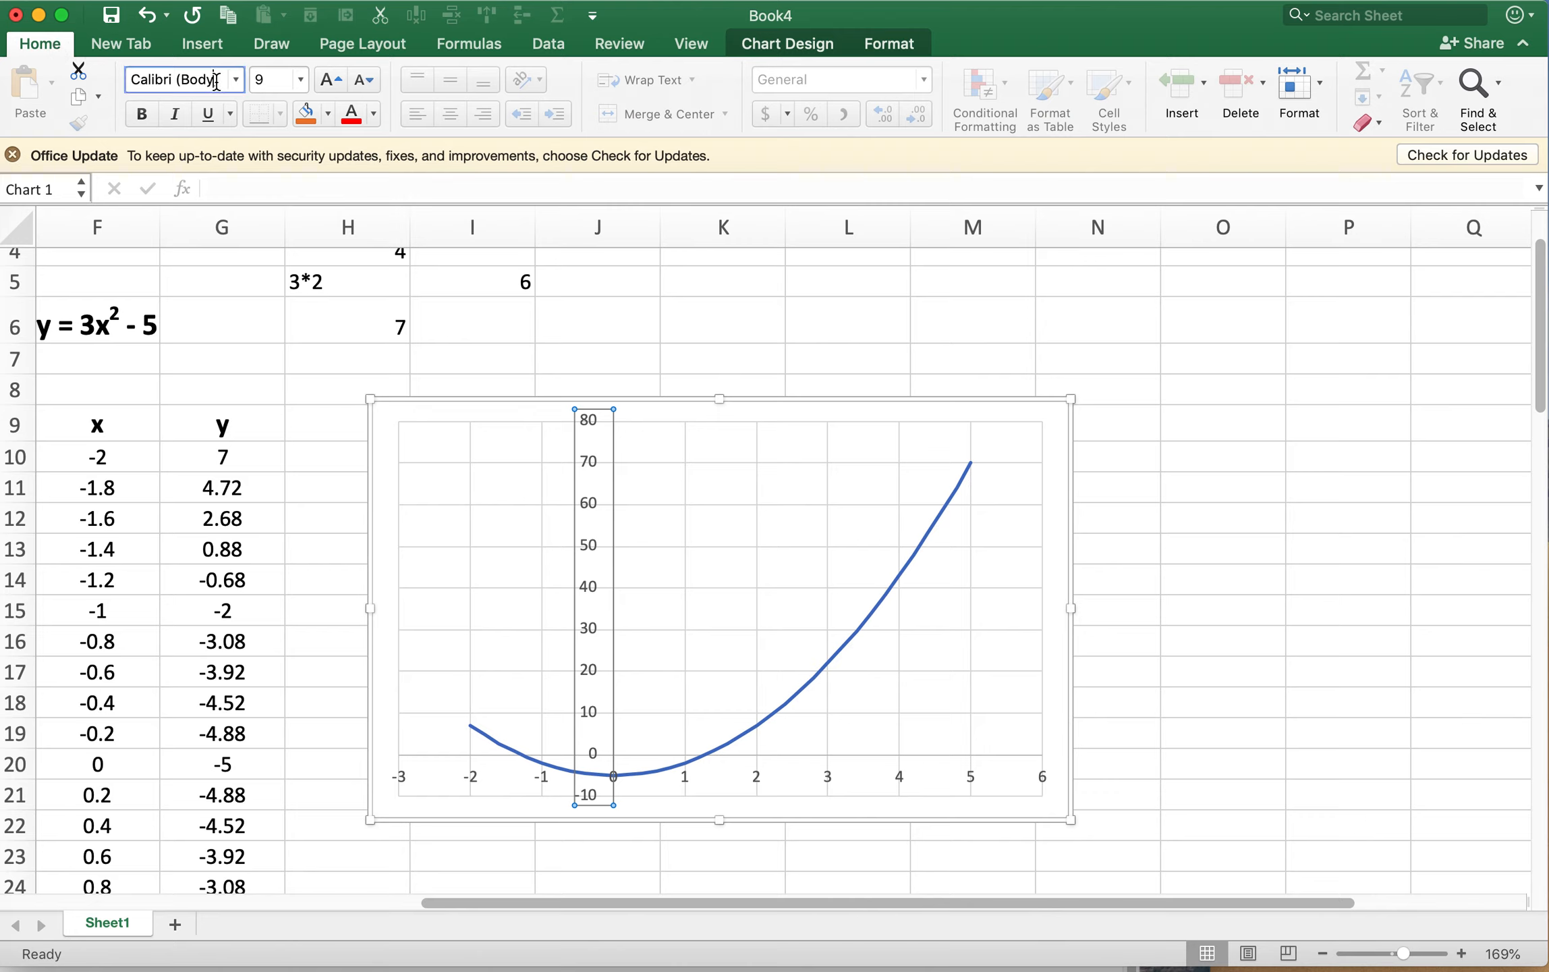
type("Times")
key("Return")
left_click(294, 81)
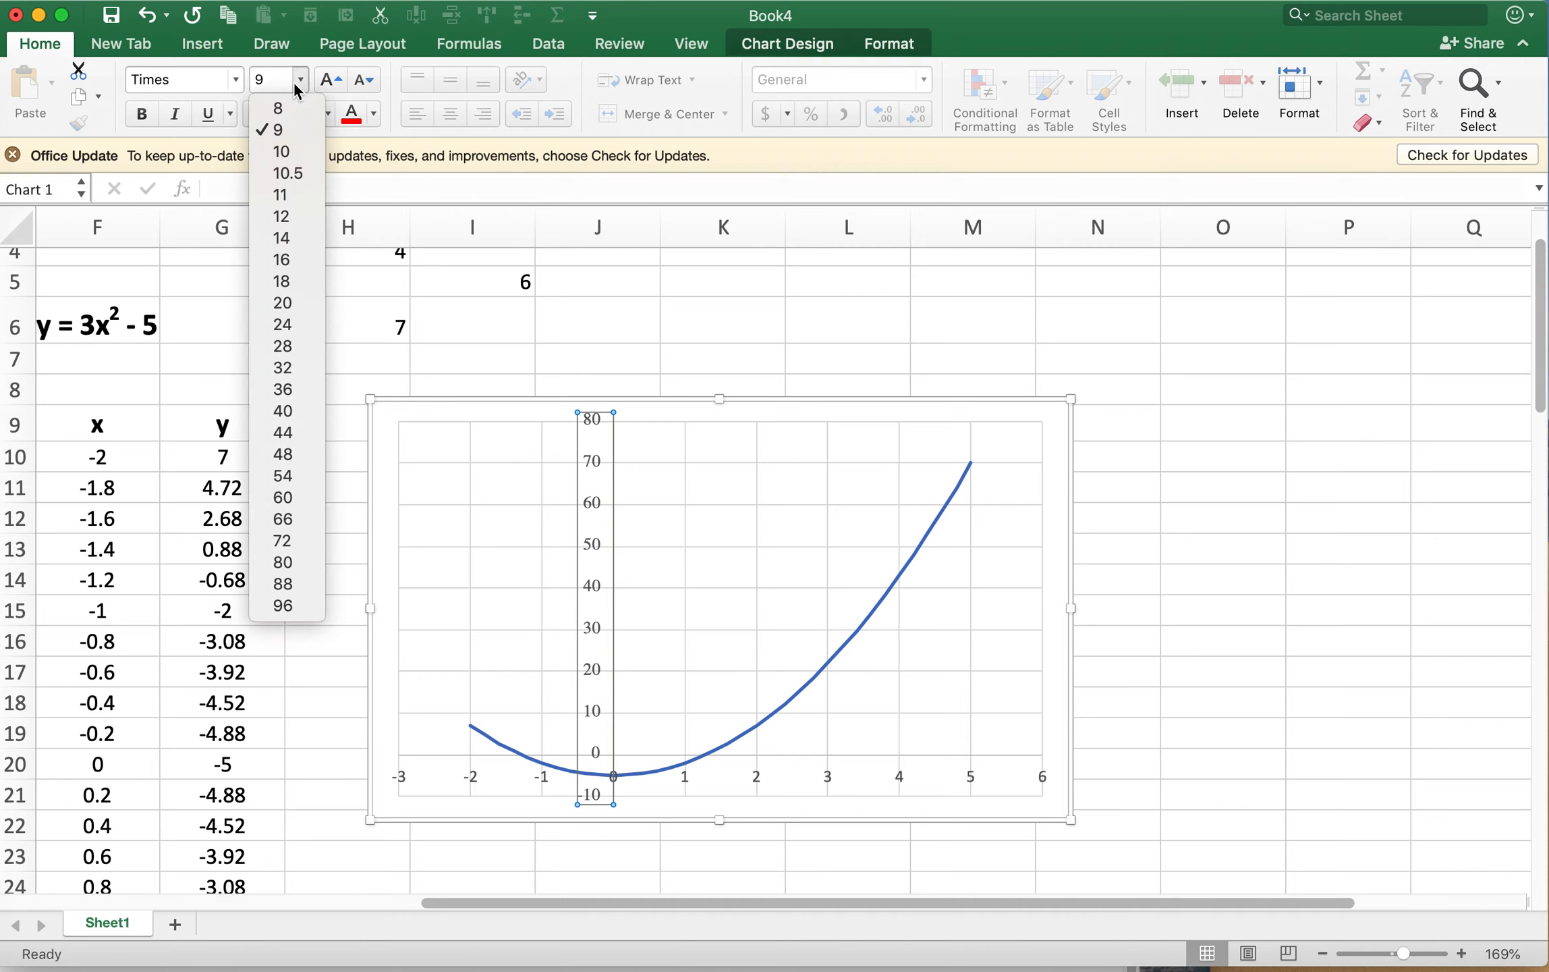
left_click(304, 230)
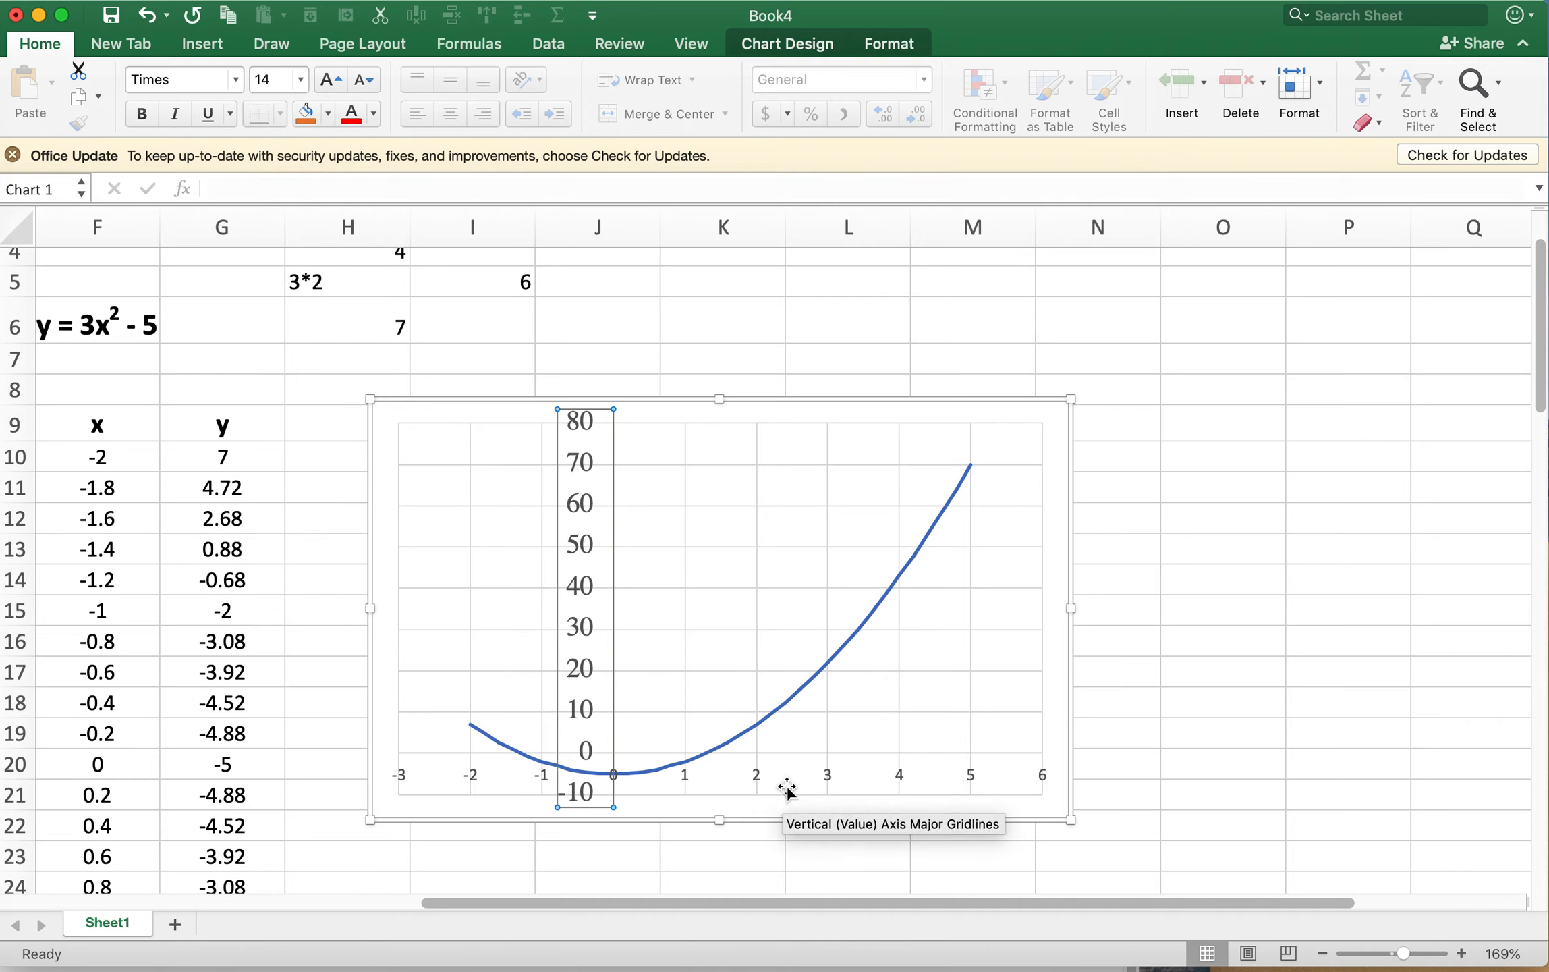
- Set the horizontal axis labels to the Times font at size 14
left_click(829, 778)
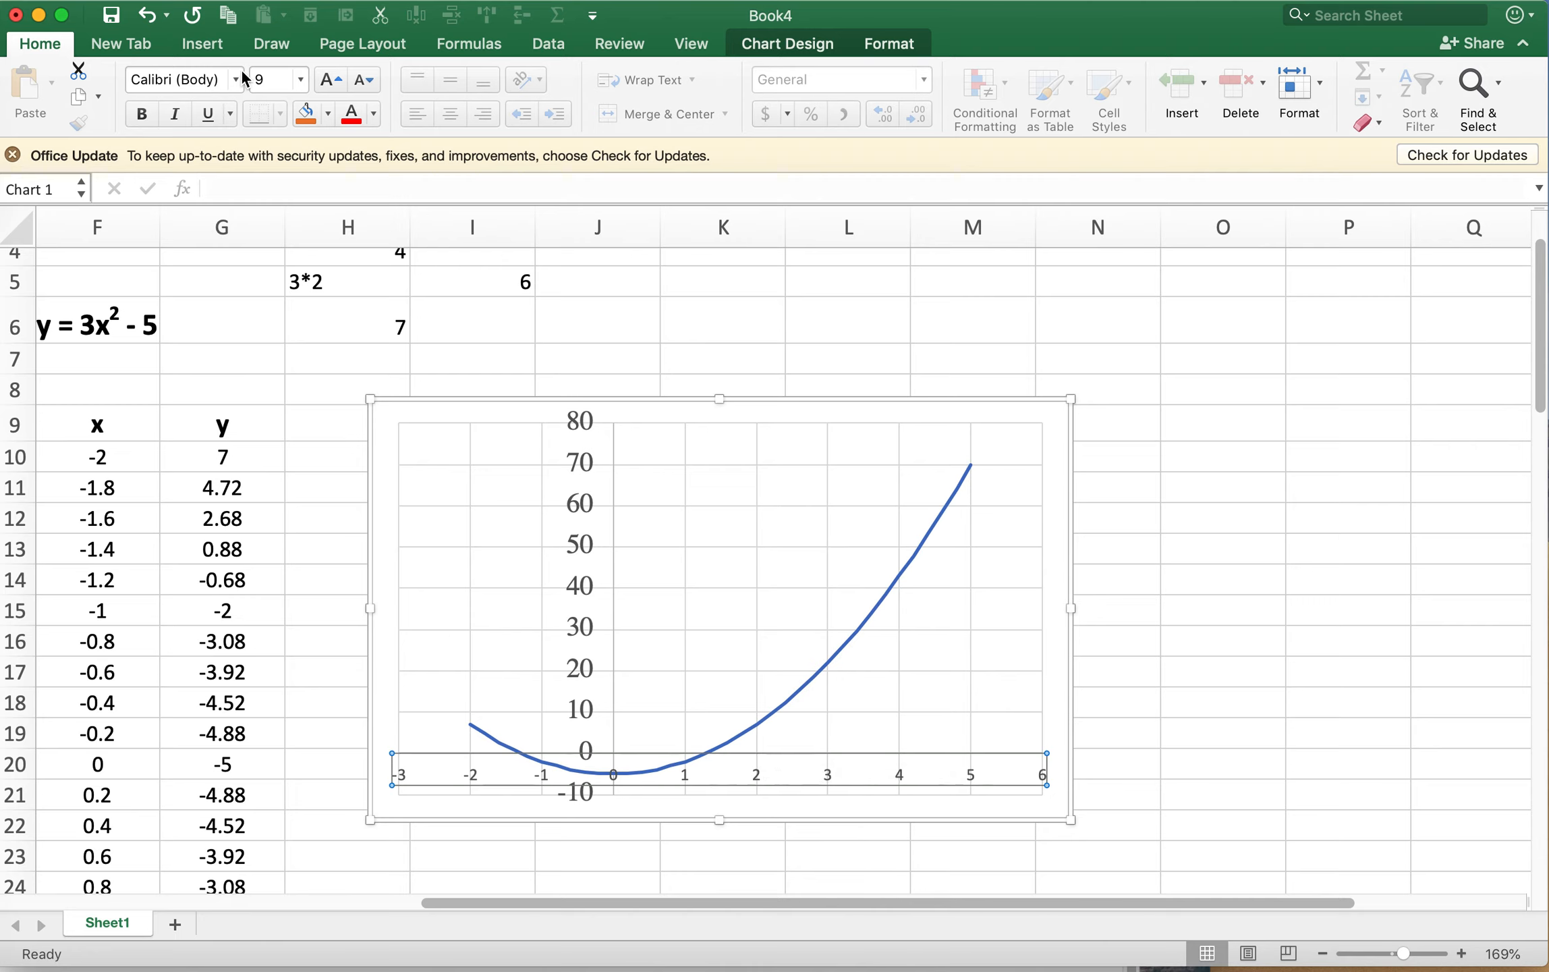
left_click(214, 80)
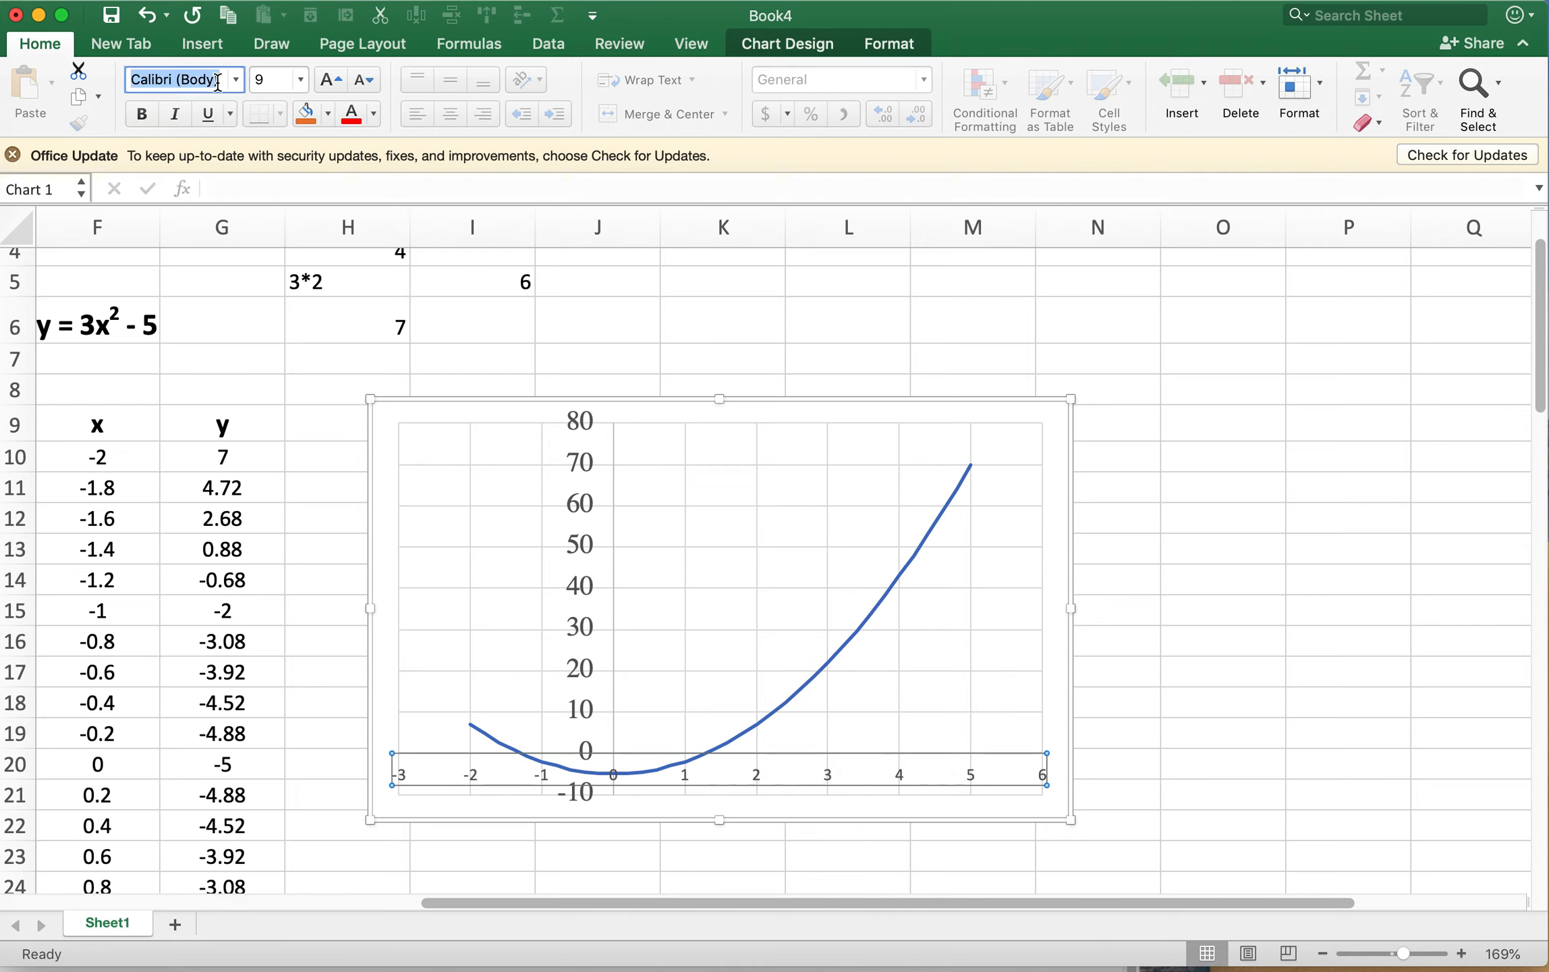
type("Times")
left_click(302, 80)
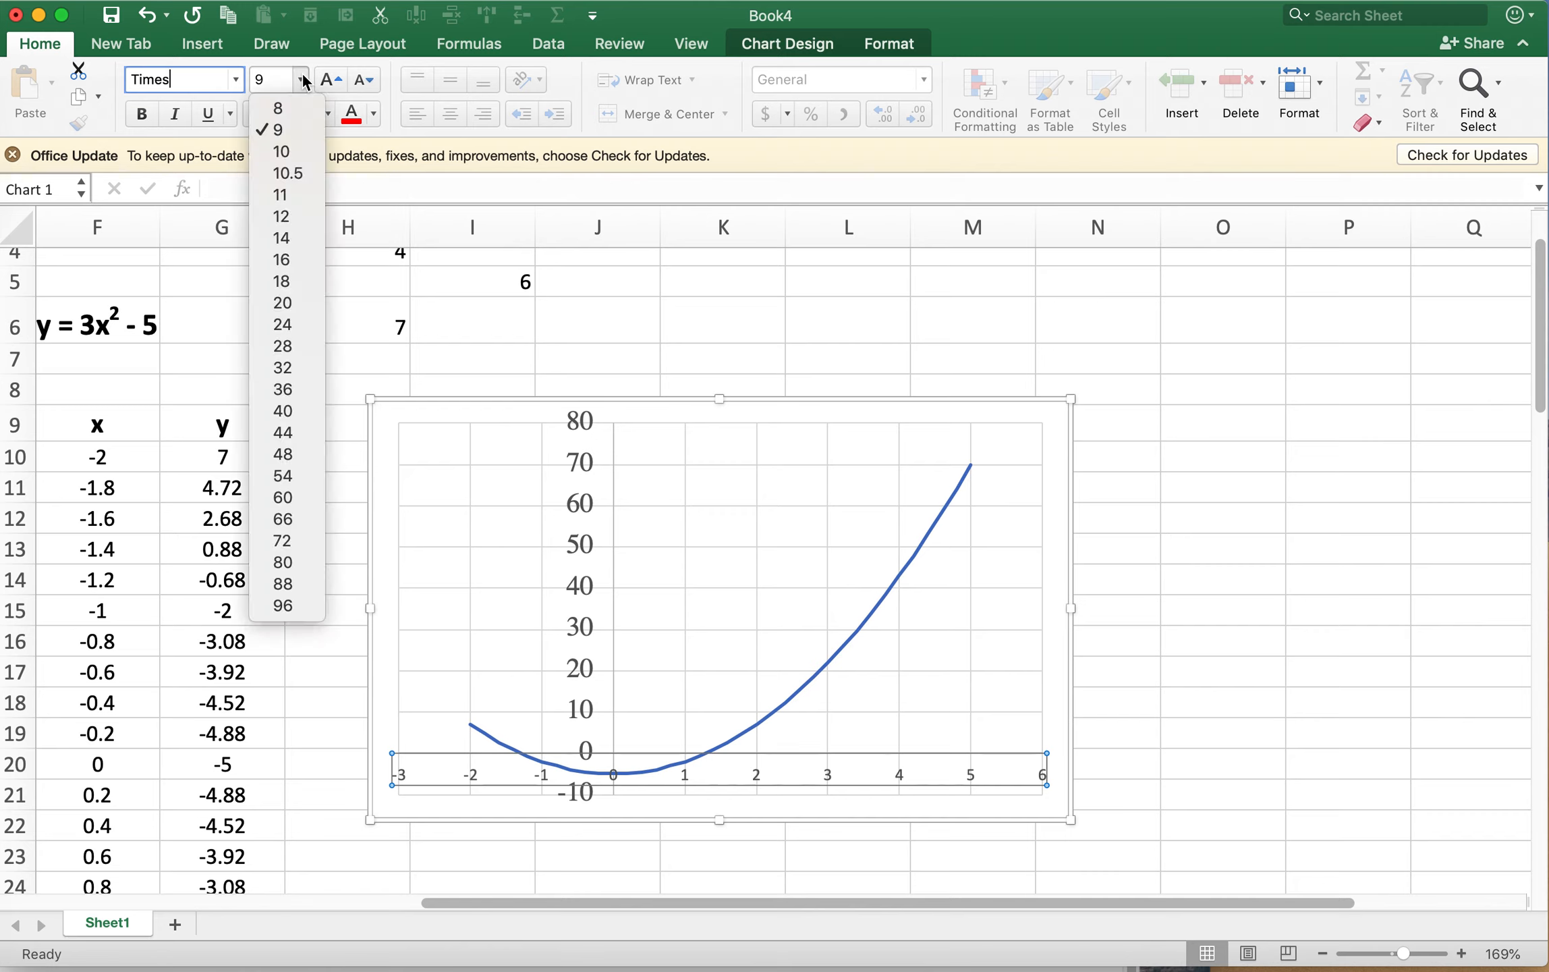
left_click(304, 238)
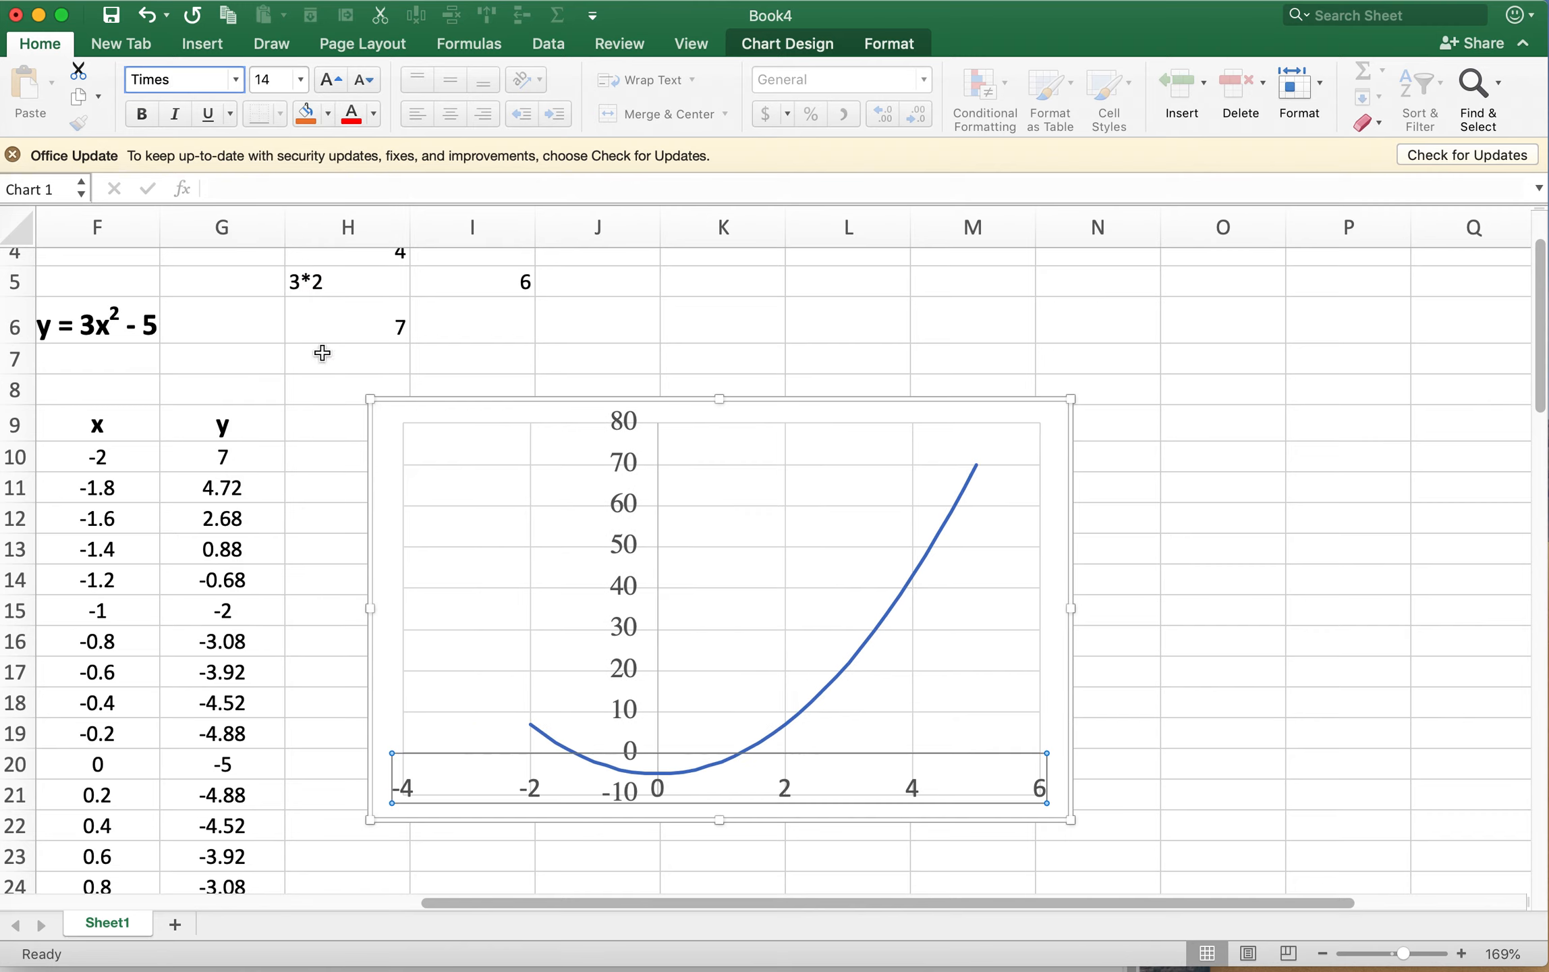
left_click(680, 741)
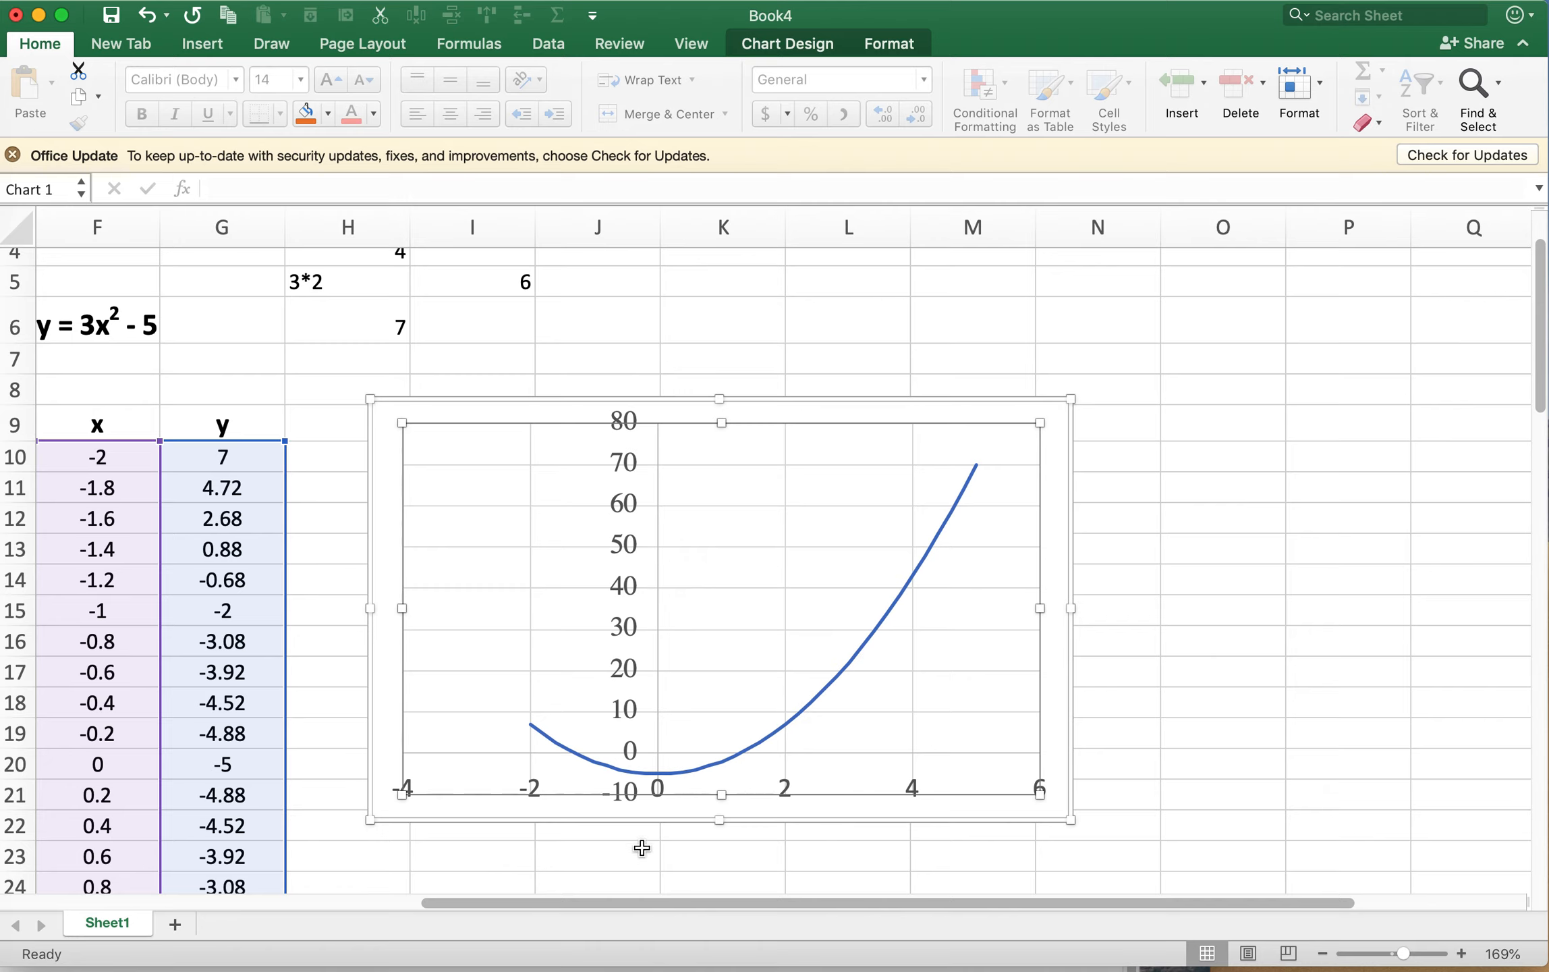
- Set the minimum bound of the horizontal axis to -2
double_click(786, 786)
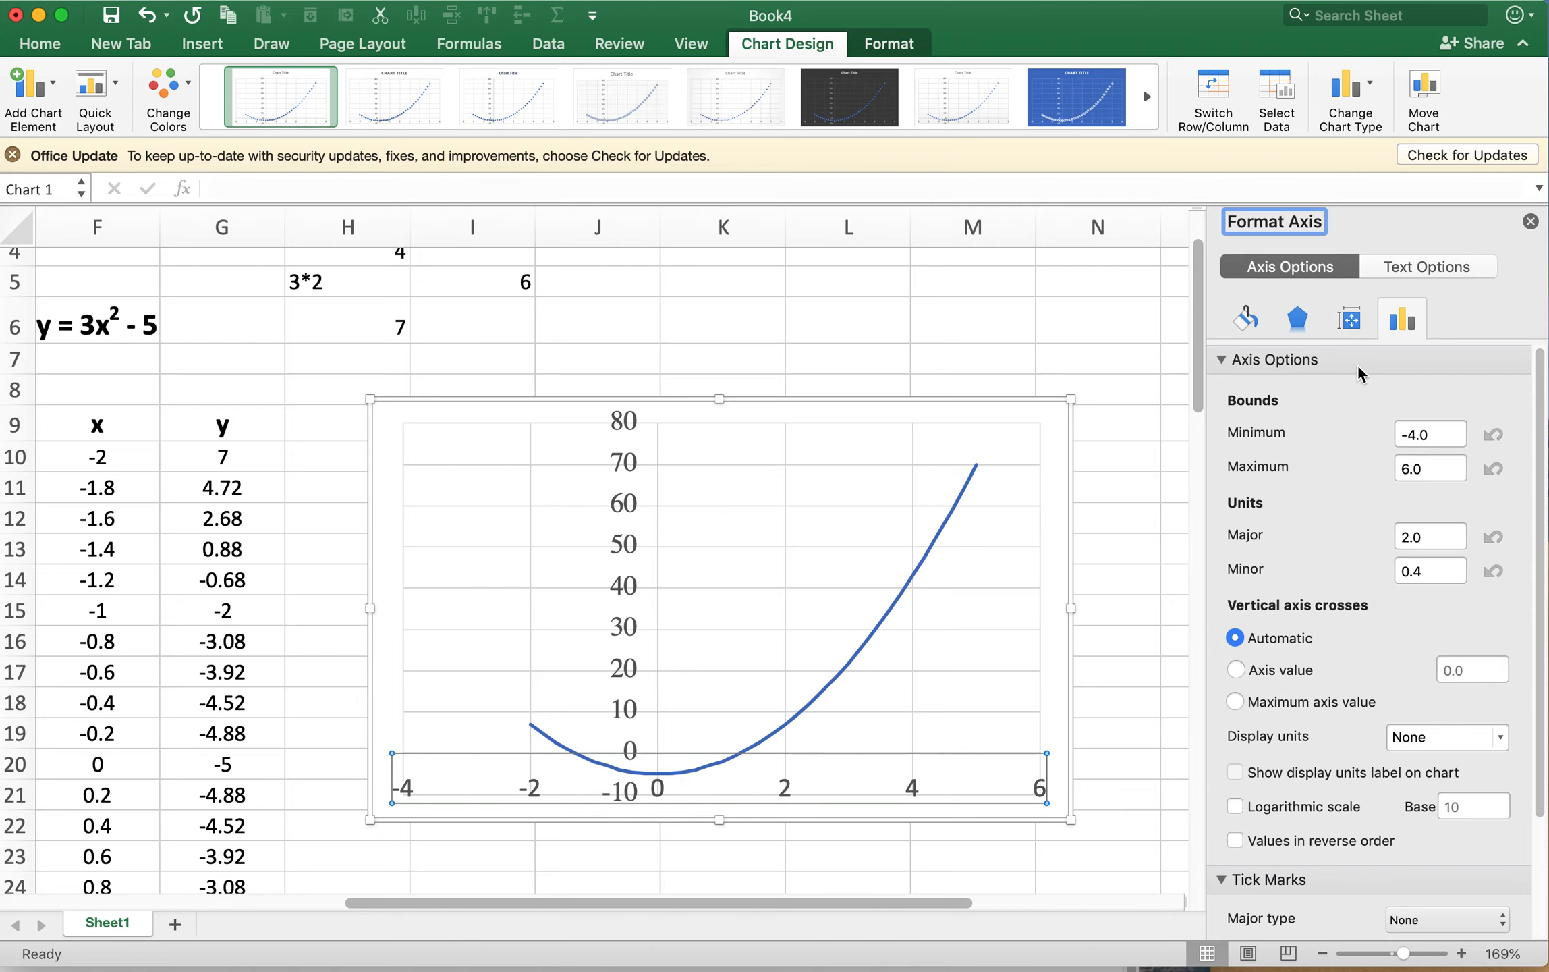
left_click(1248, 324)
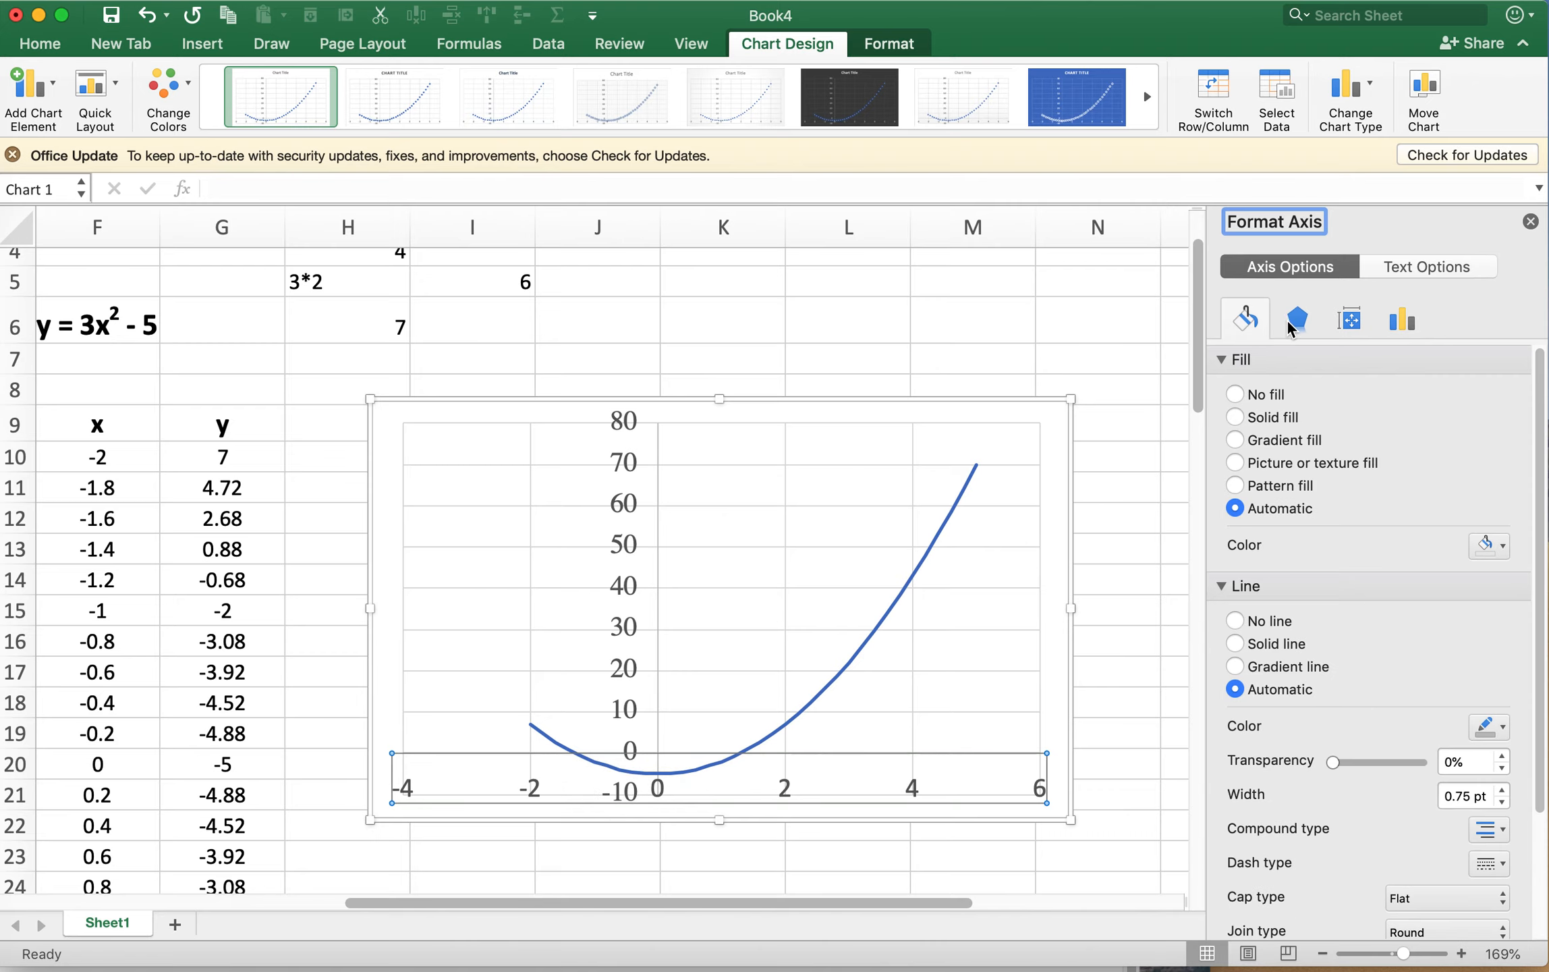
left_click(1298, 320)
left_click(1355, 324)
left_click(1403, 324)
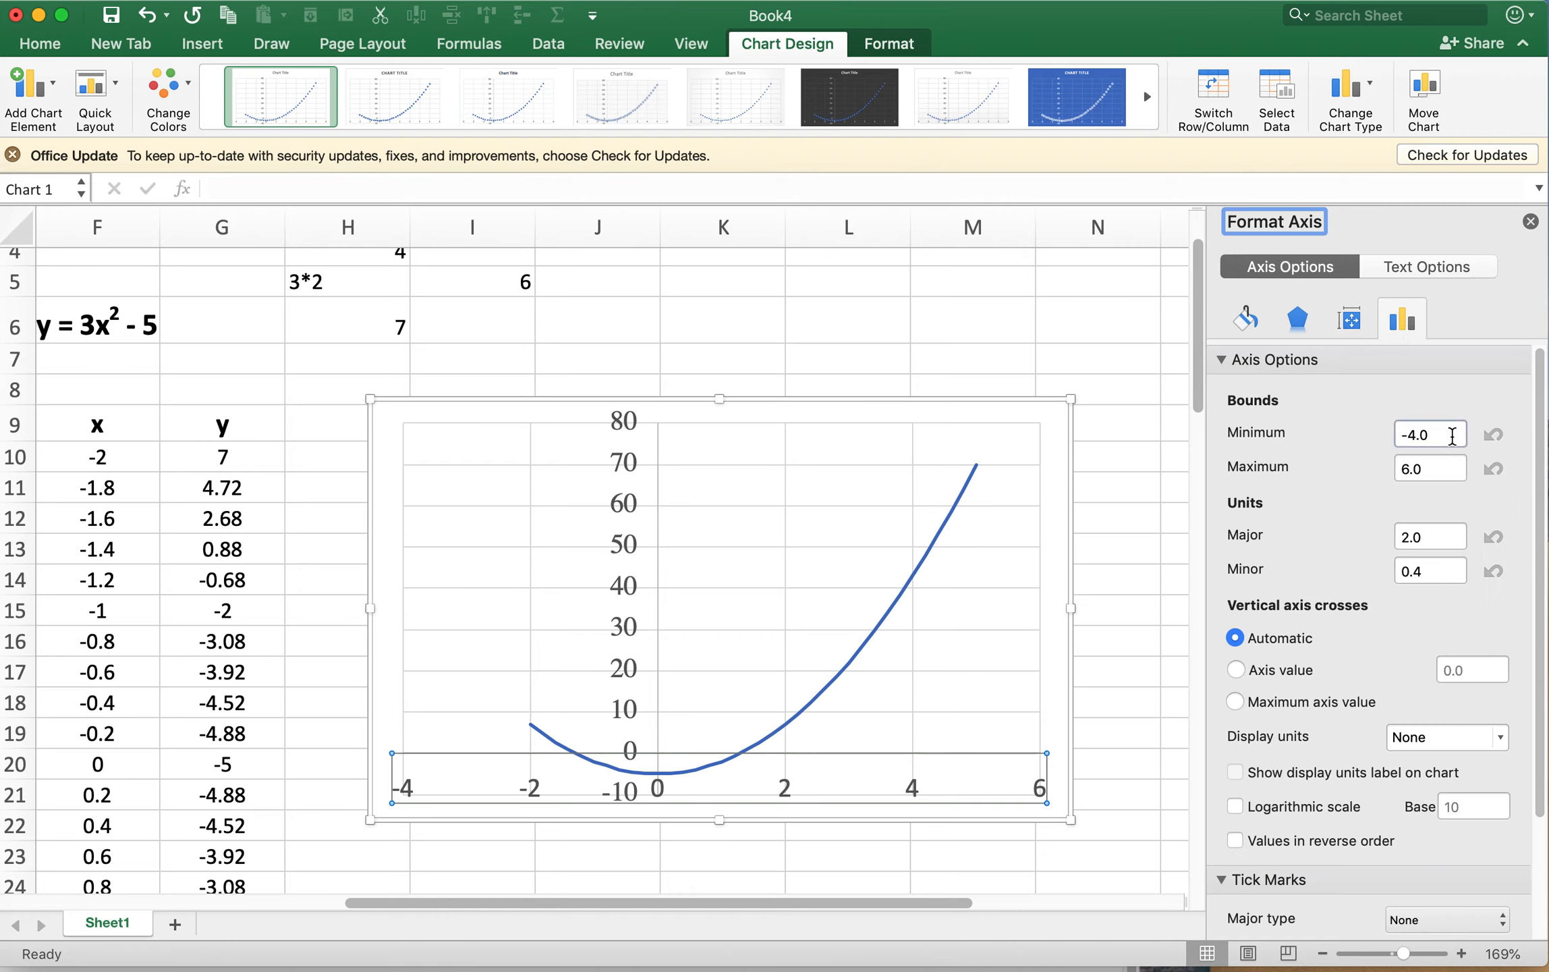
left_click(1450, 435)
type("-")
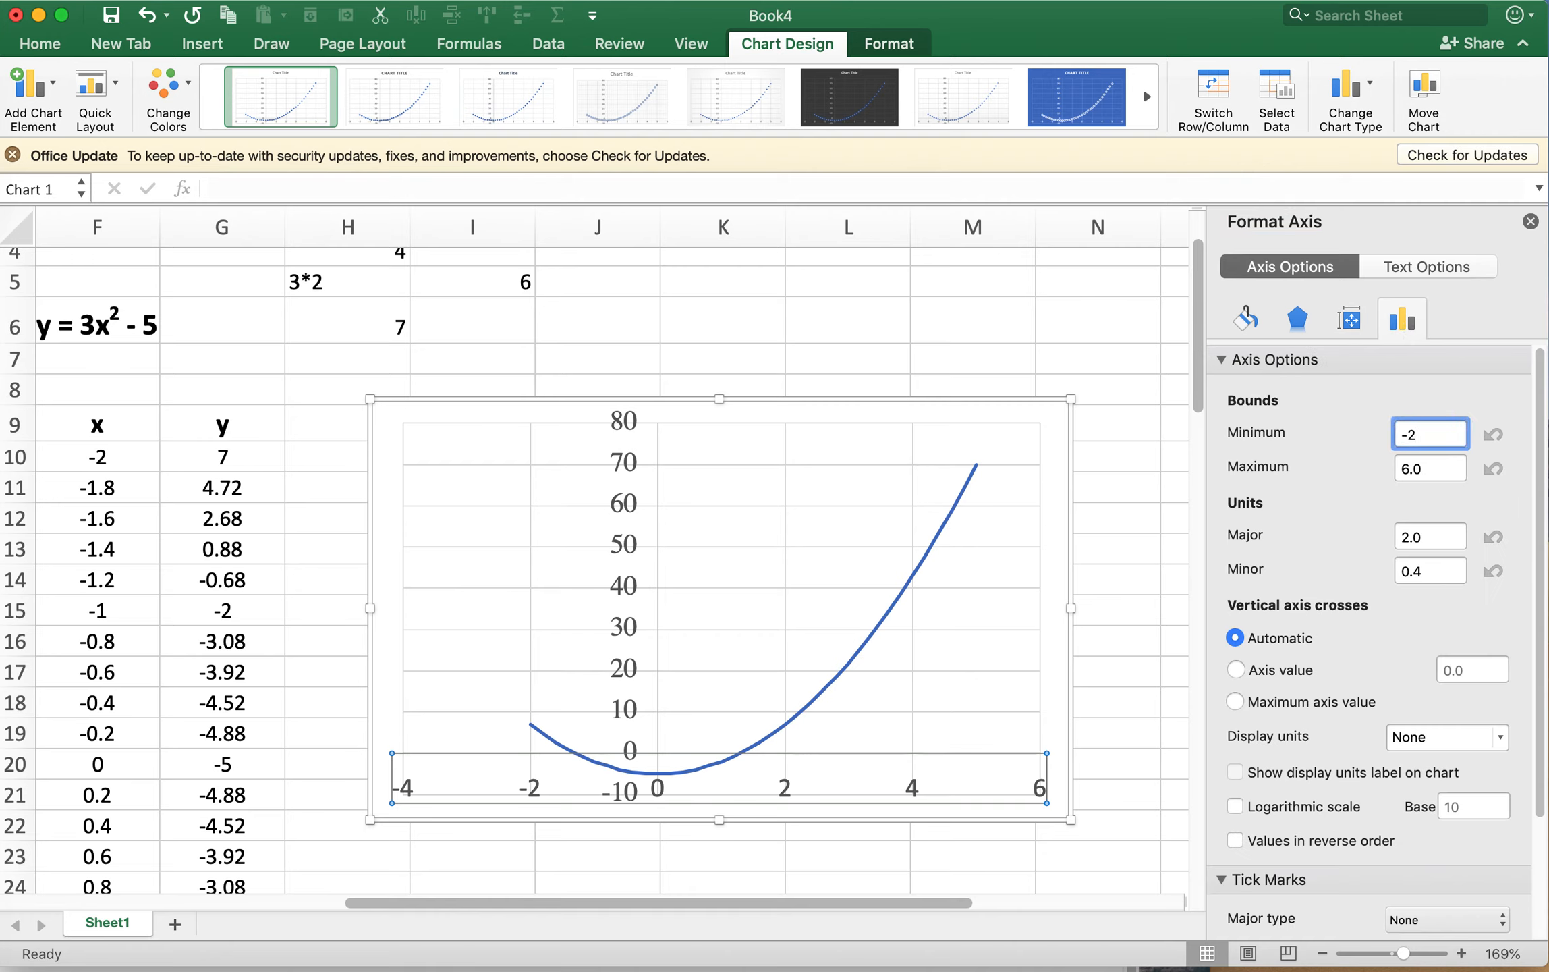
type("2")
key("Return")
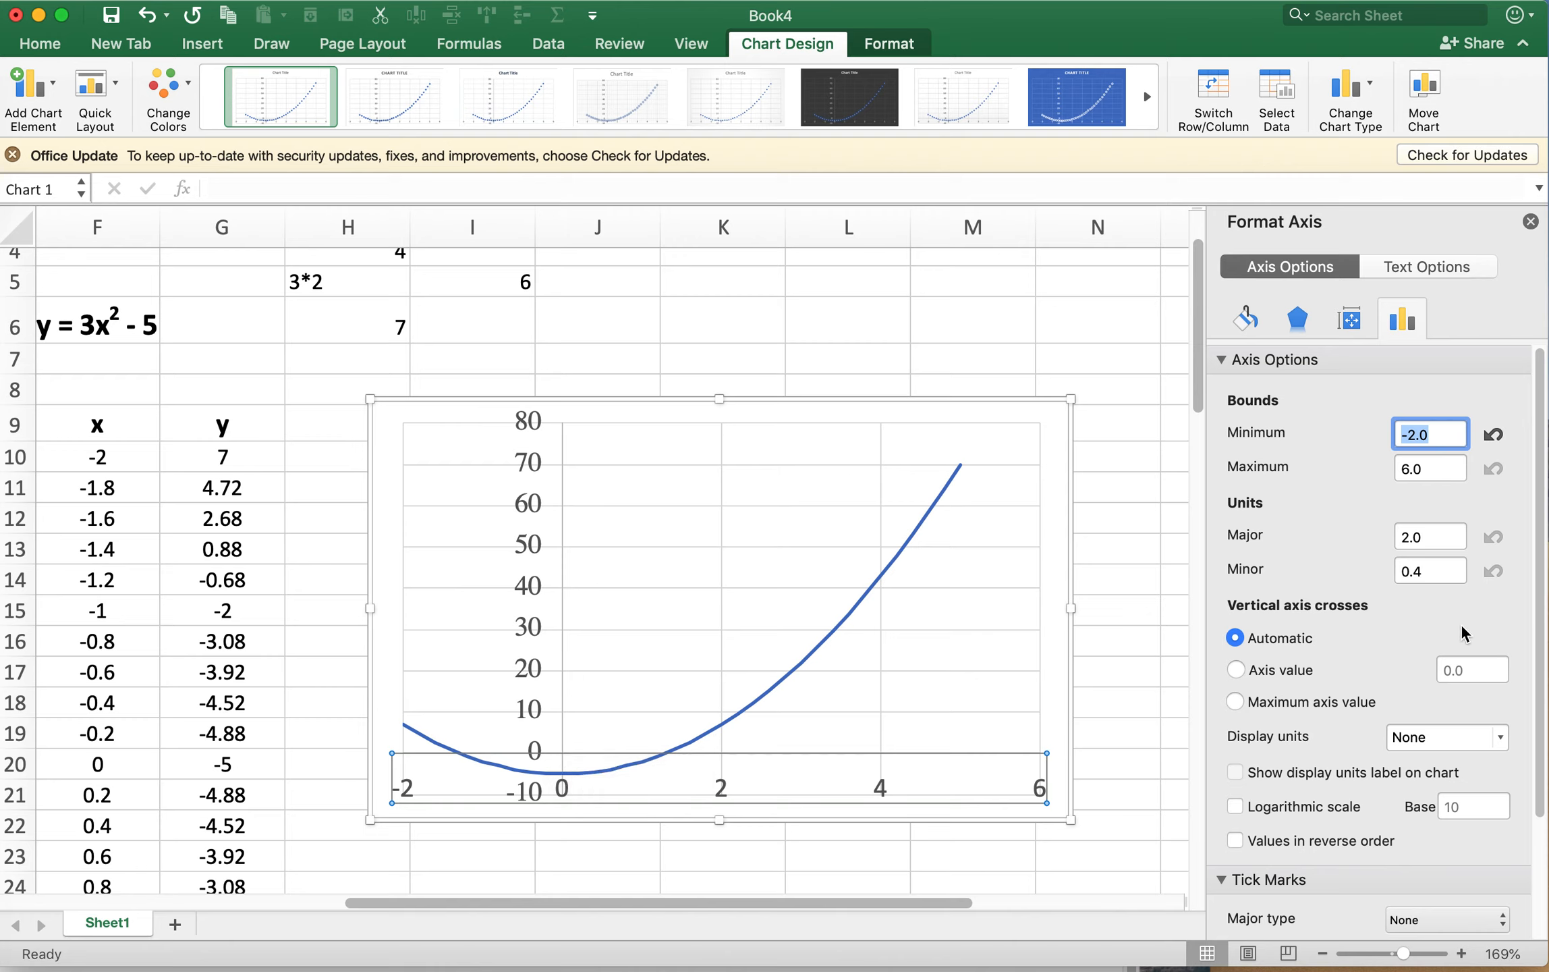
- Make the vertical axis cross the horizontal axis at the axis value -2, and deselect the chart
scroll(1399, 634, "down", 2)
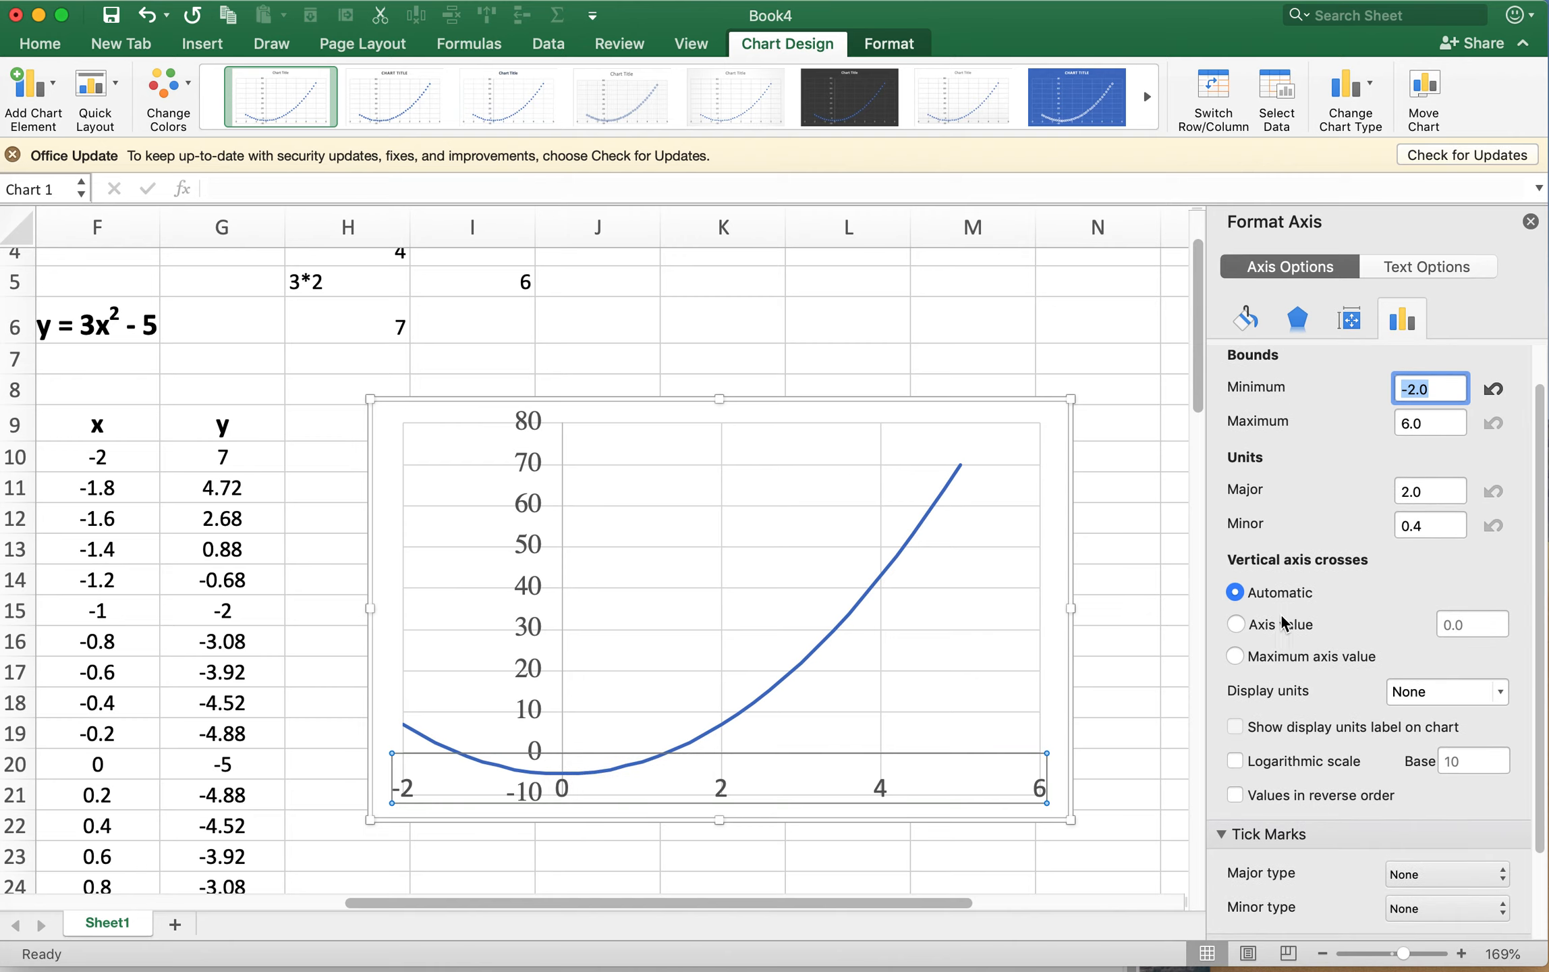
left_click(1236, 624)
left_click(1468, 619)
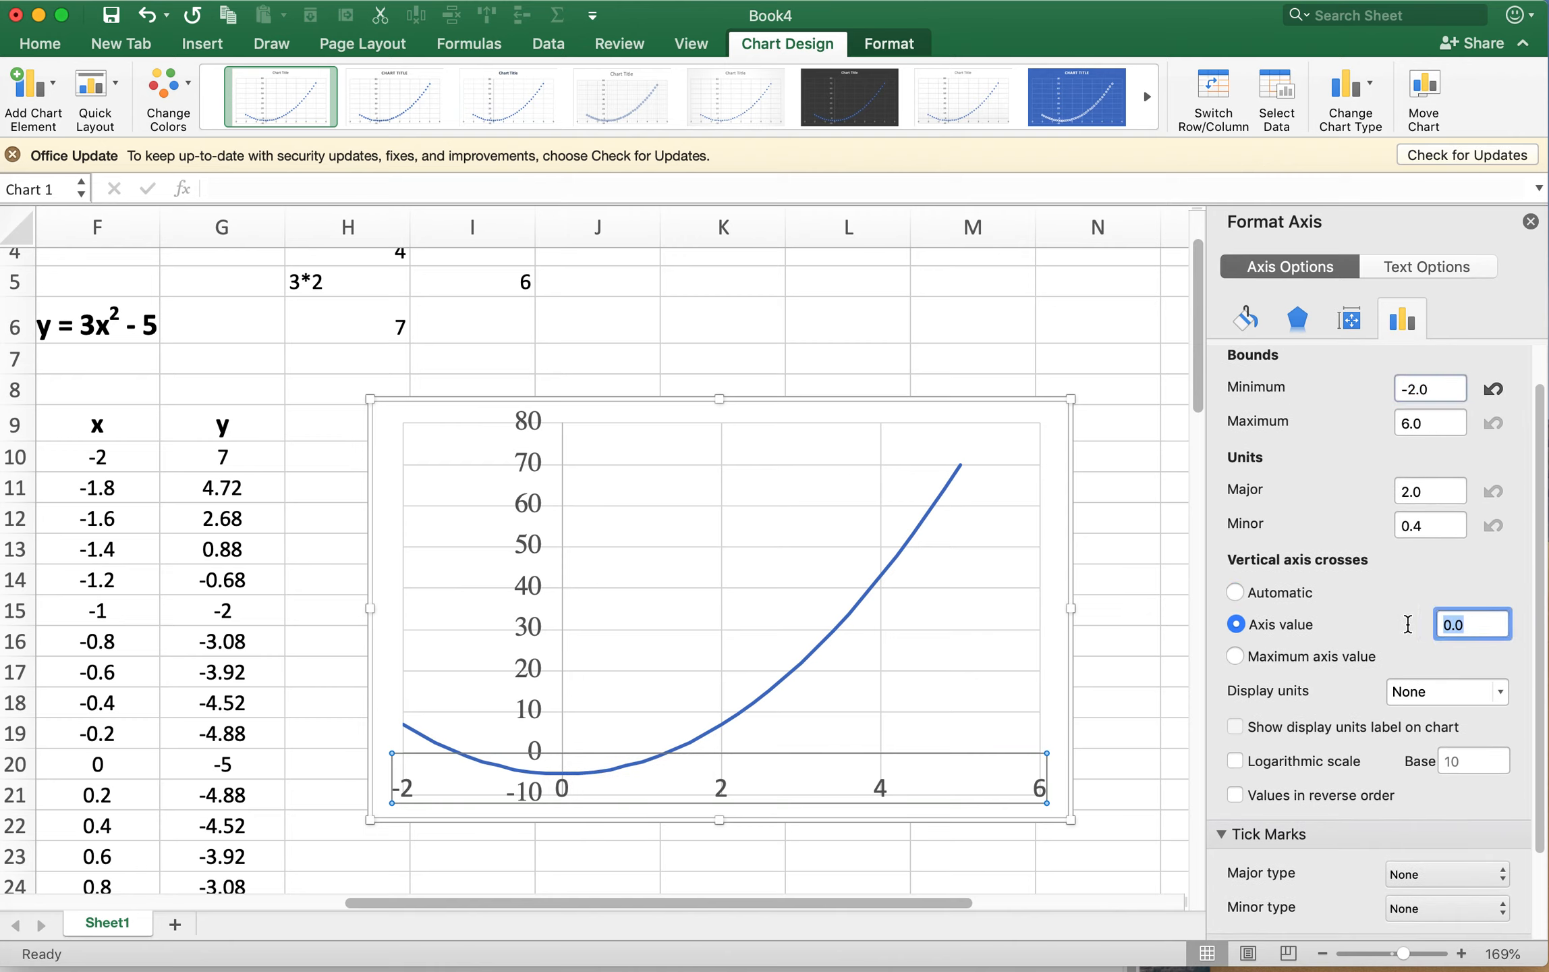
type("-2")
key("Return")
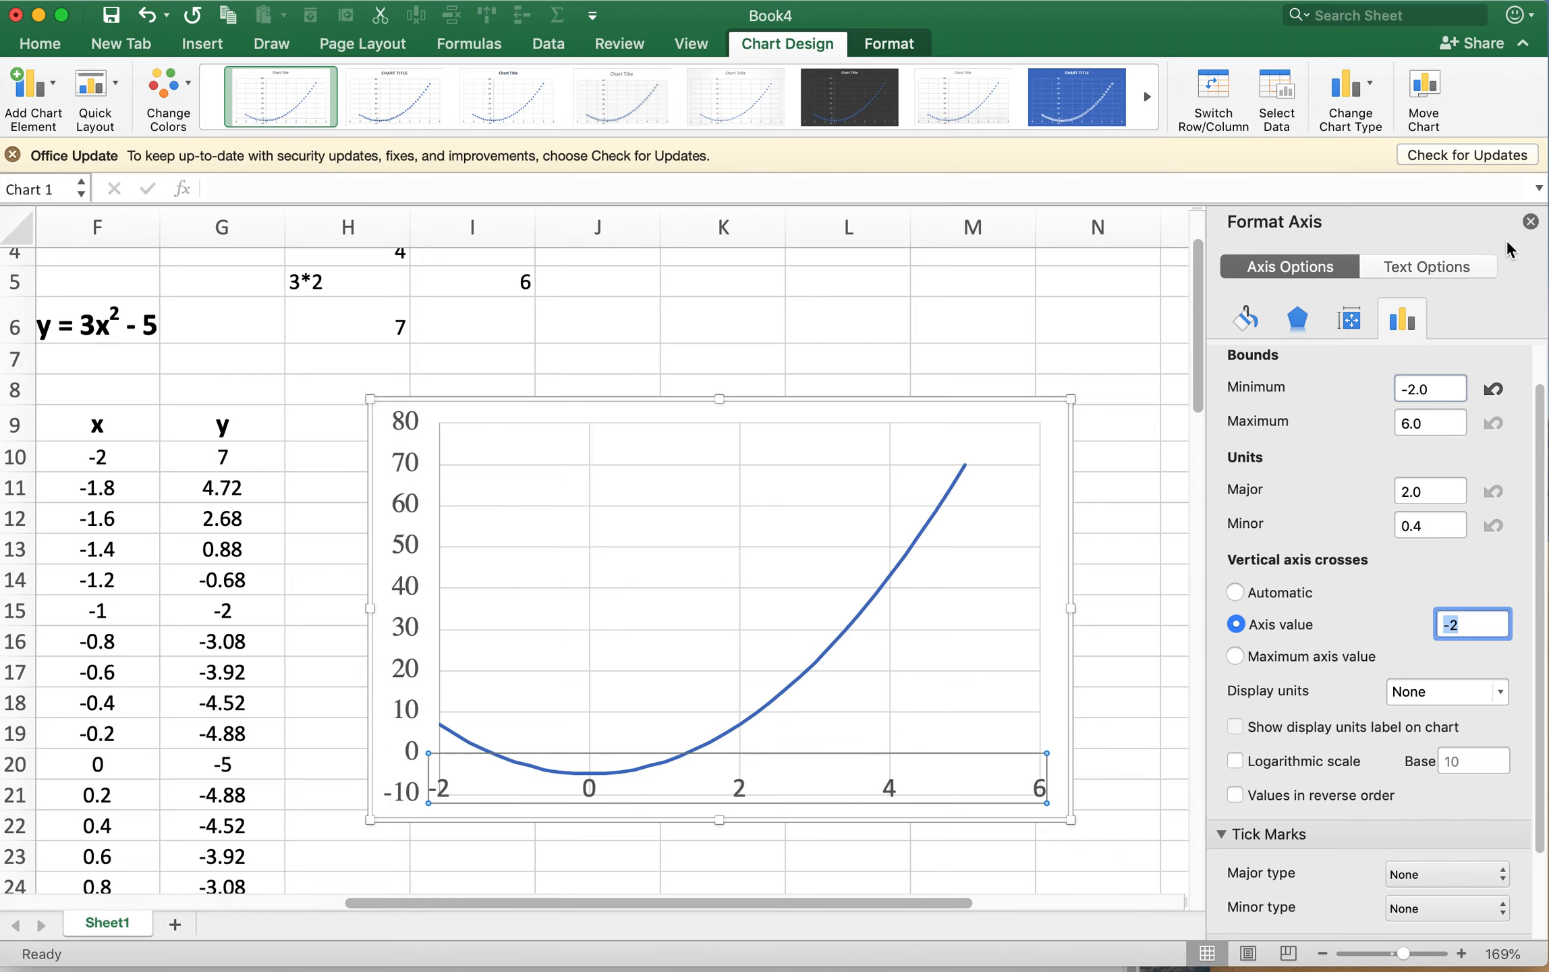
left_click(1531, 221)
left_click(1175, 580)
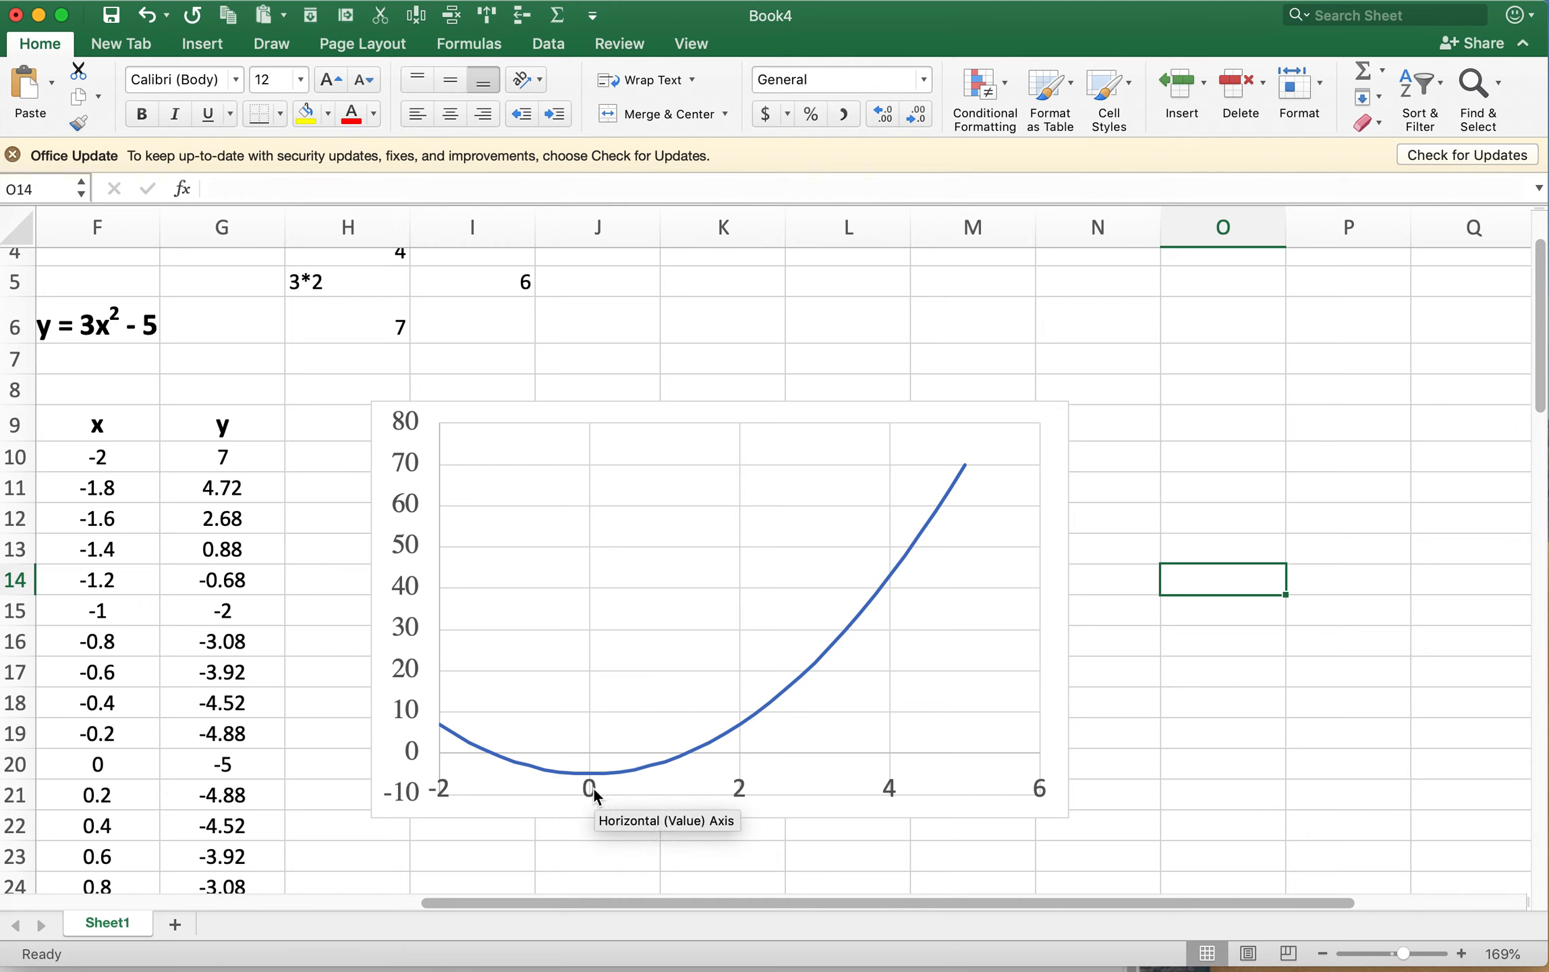
- Change the font of the chart's horizontal axis labels to Times and deselect the chart
left_click(742, 787)
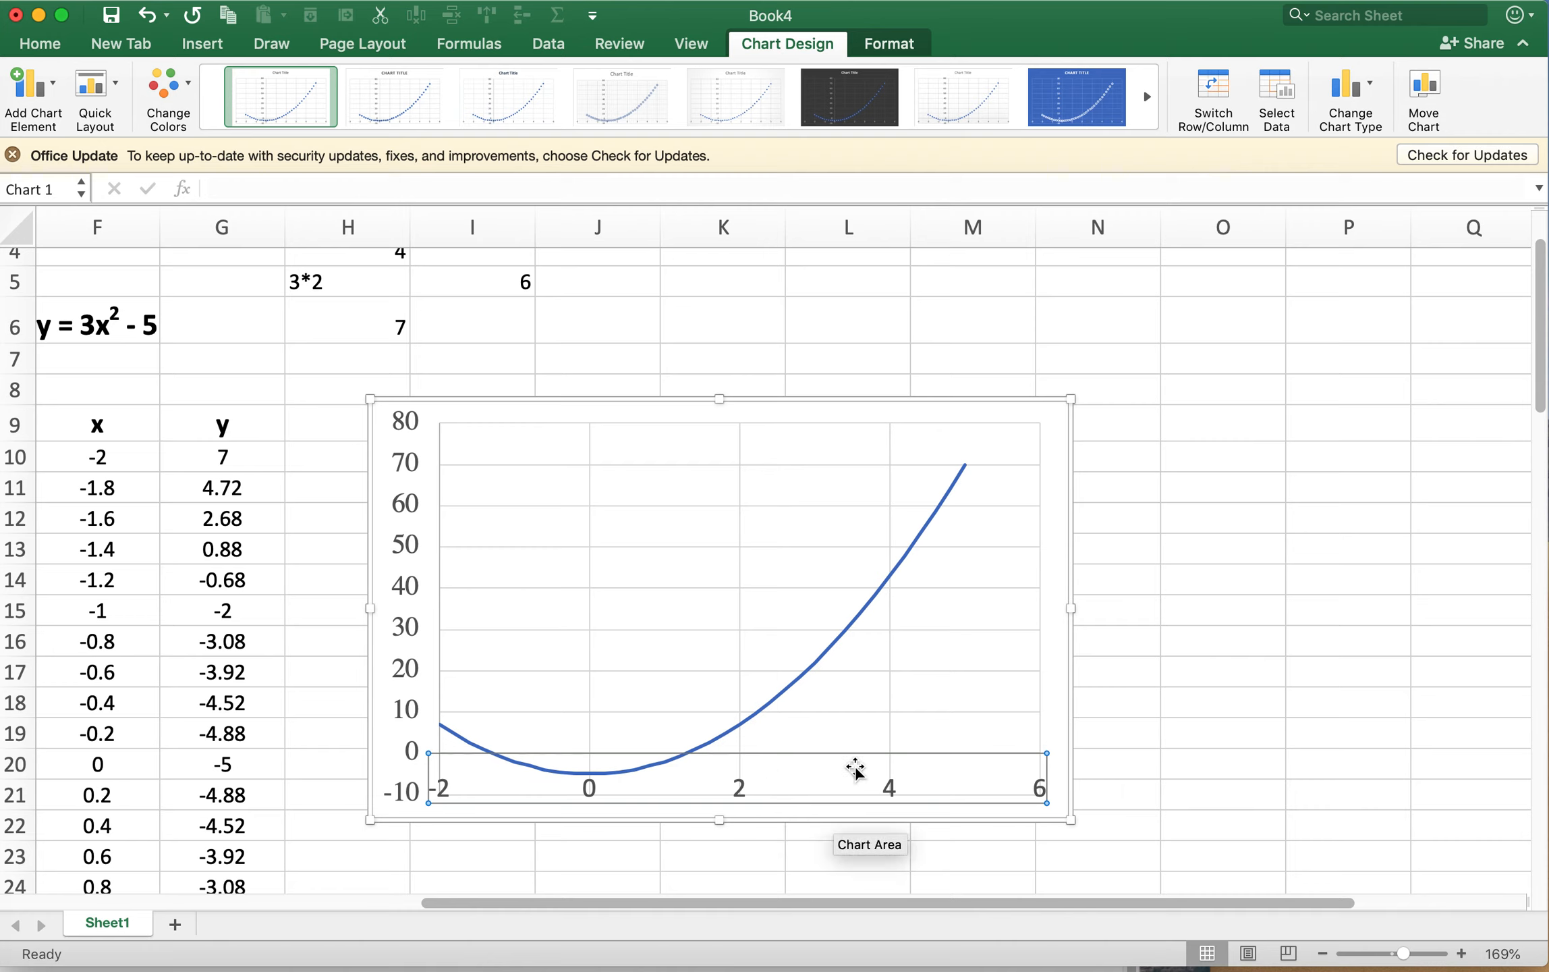
left_click(49, 52)
left_click(202, 79)
type("Times")
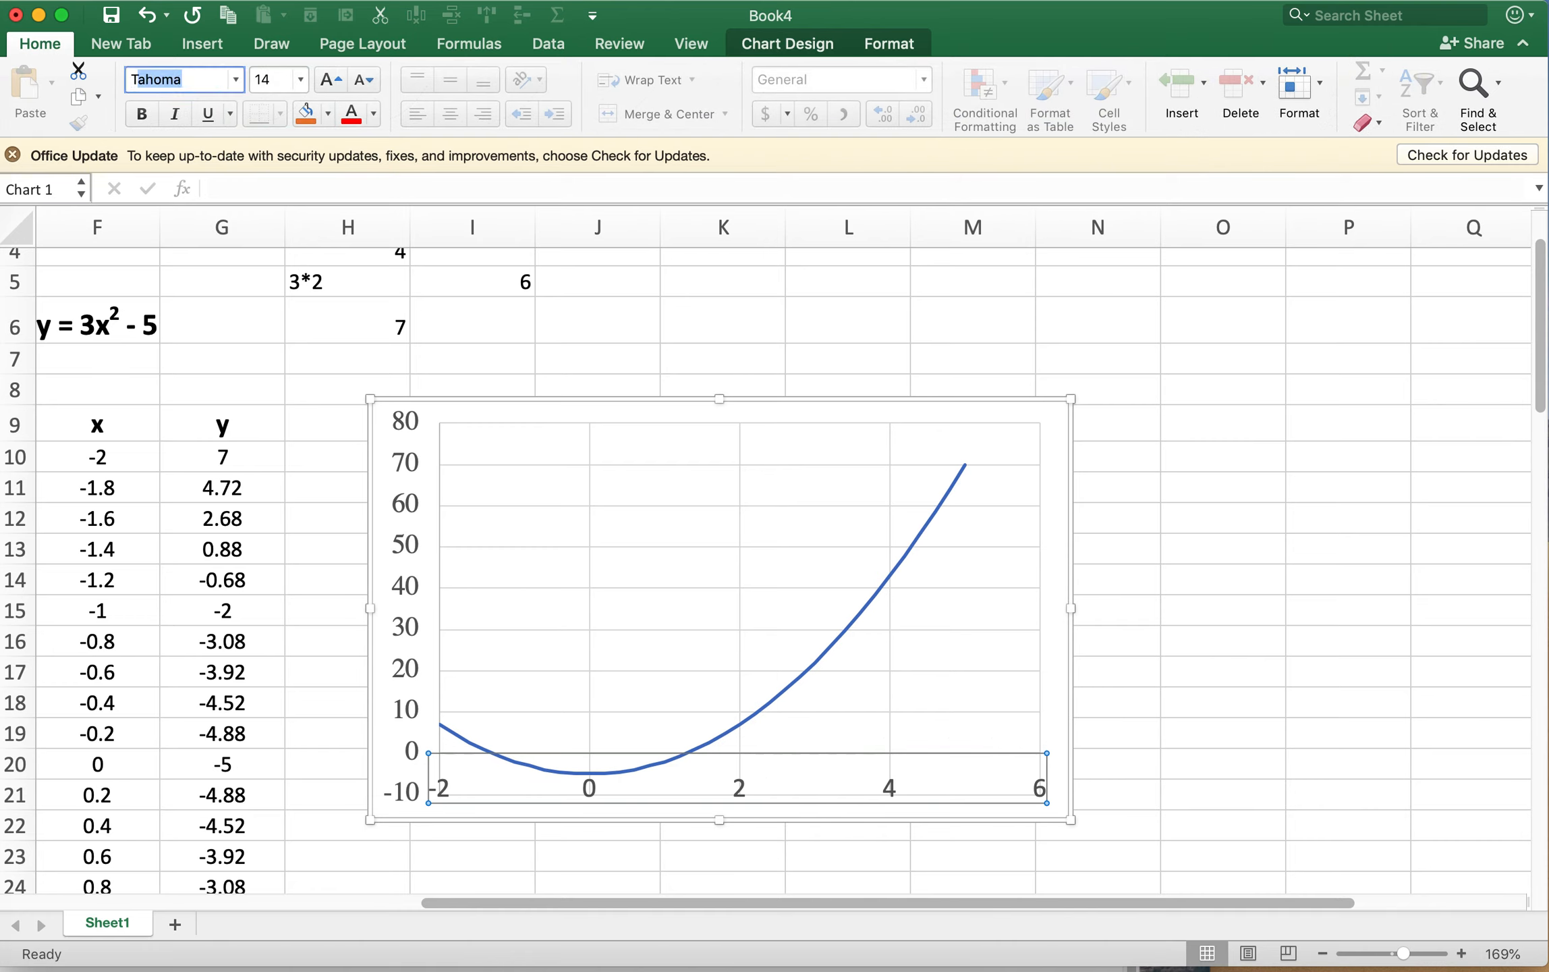
key("Return")
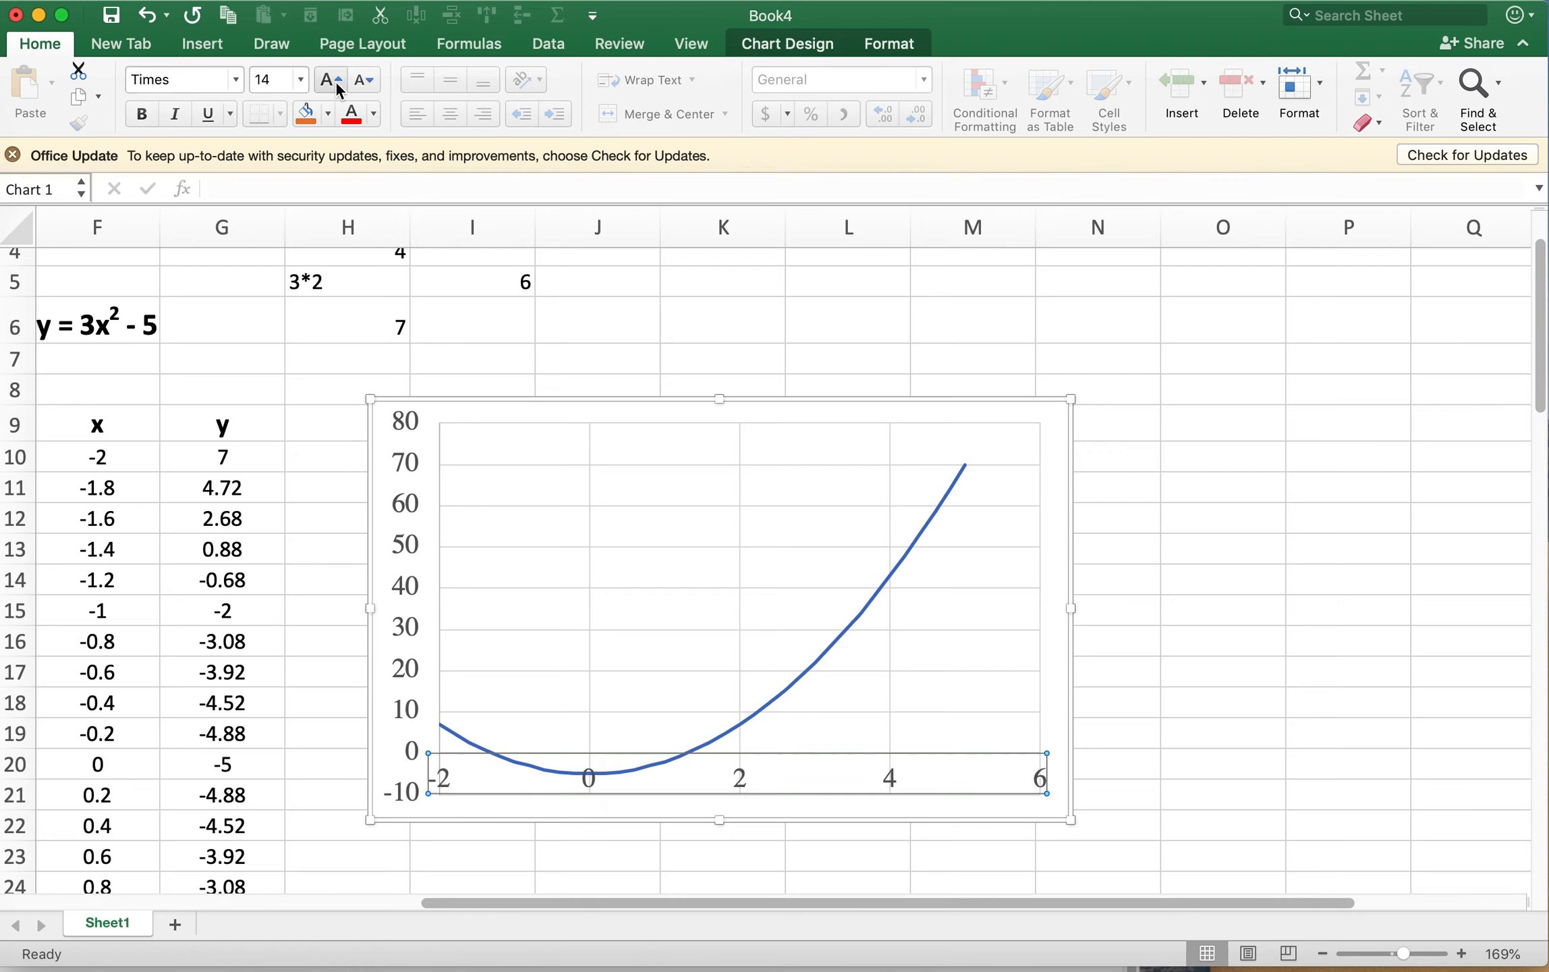
left_click(300, 79)
left_click(300, 80)
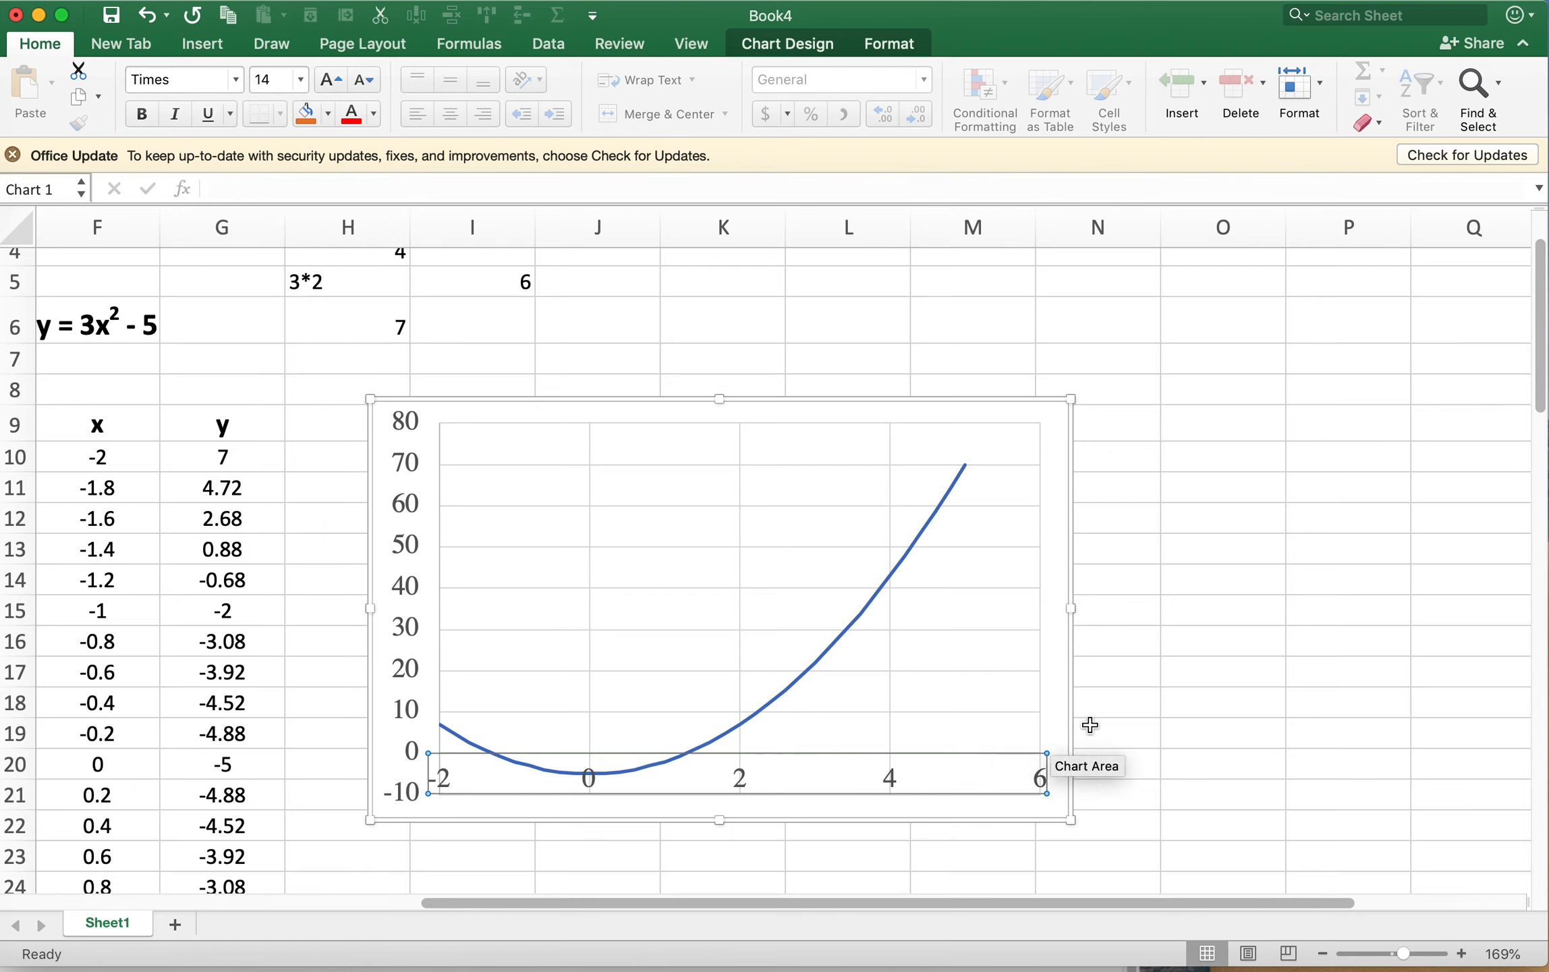
left_click(1171, 713)
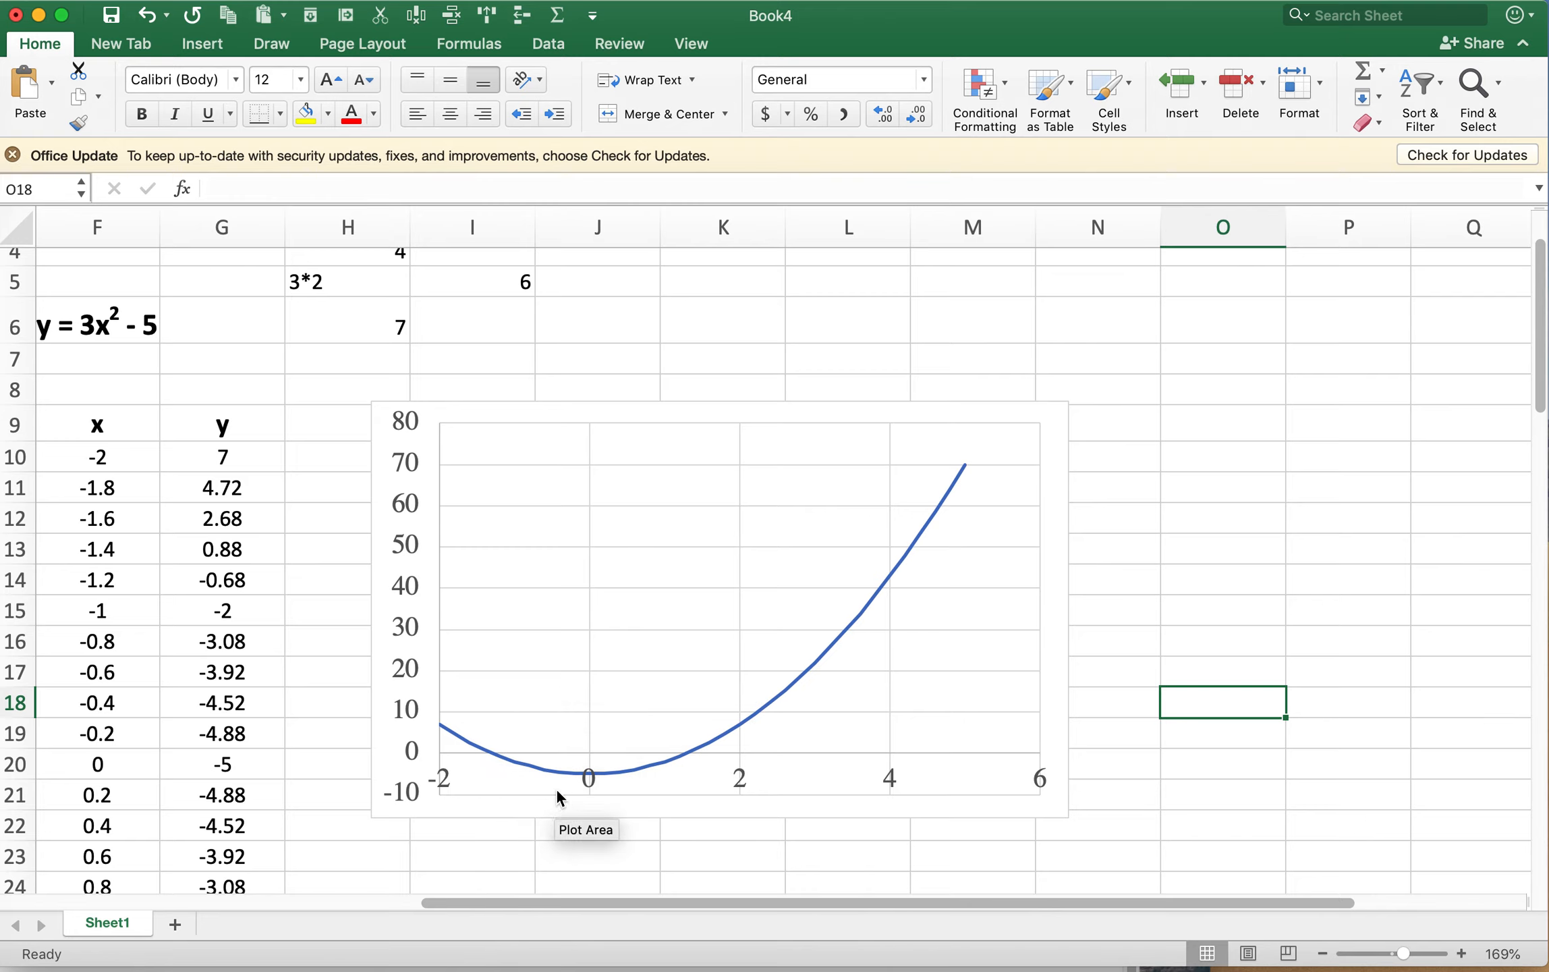
- Make the horizontal axis cross the vertical axis at the axis value -10, and close the axis formatting options
left_click(410, 593)
double_click(410, 593)
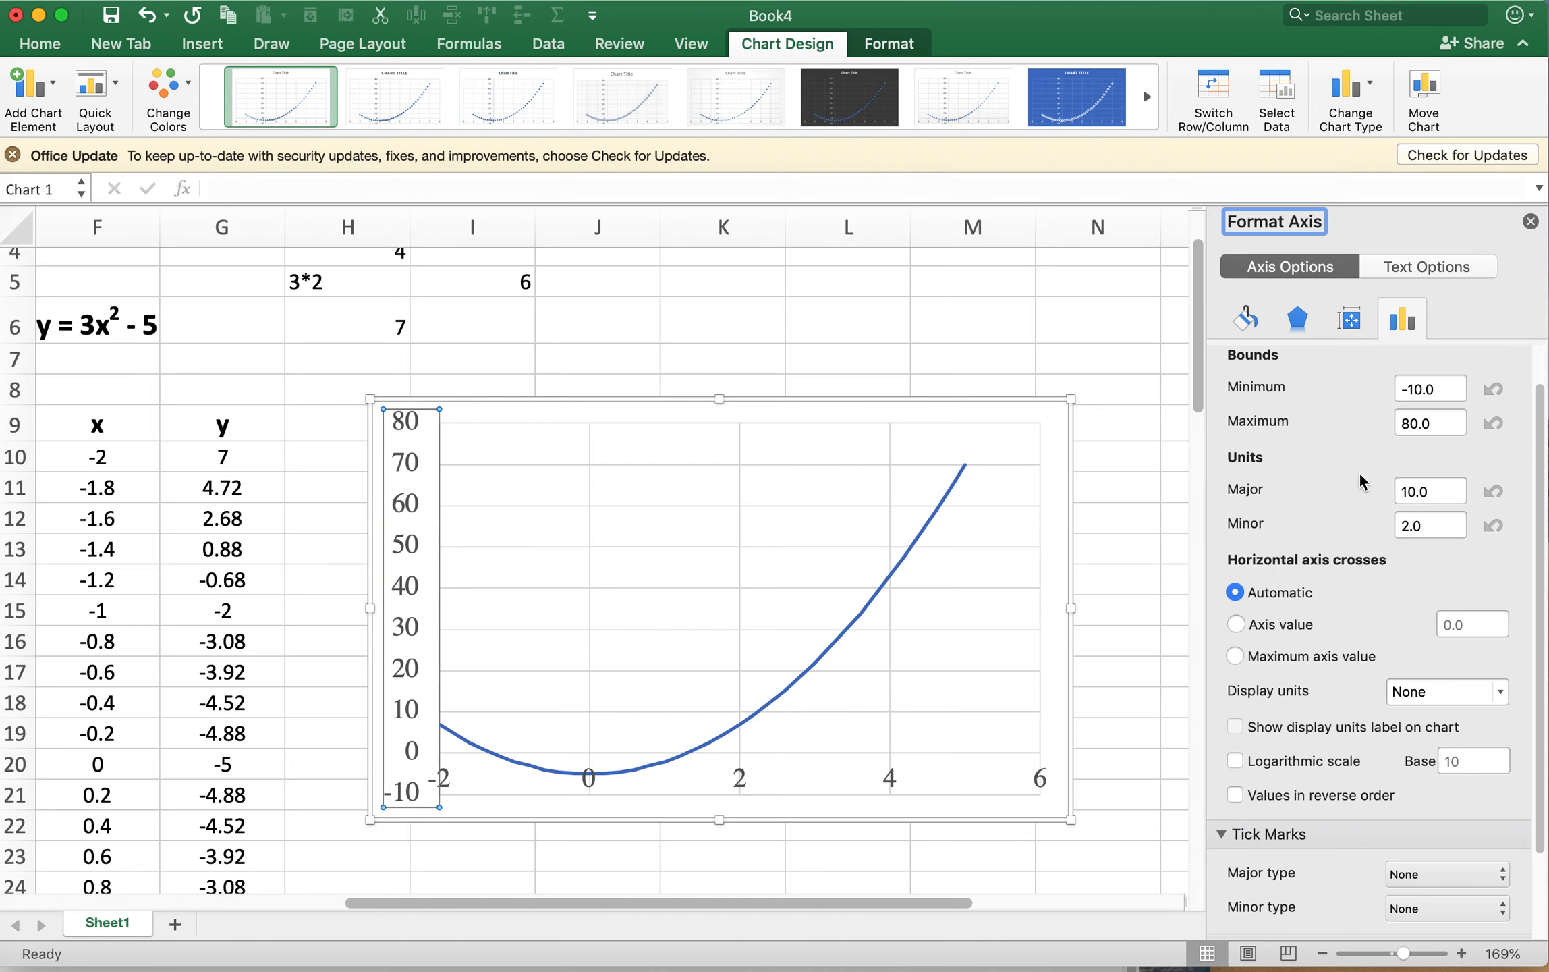
scroll(1352, 510, "down", 3)
left_click(1237, 527)
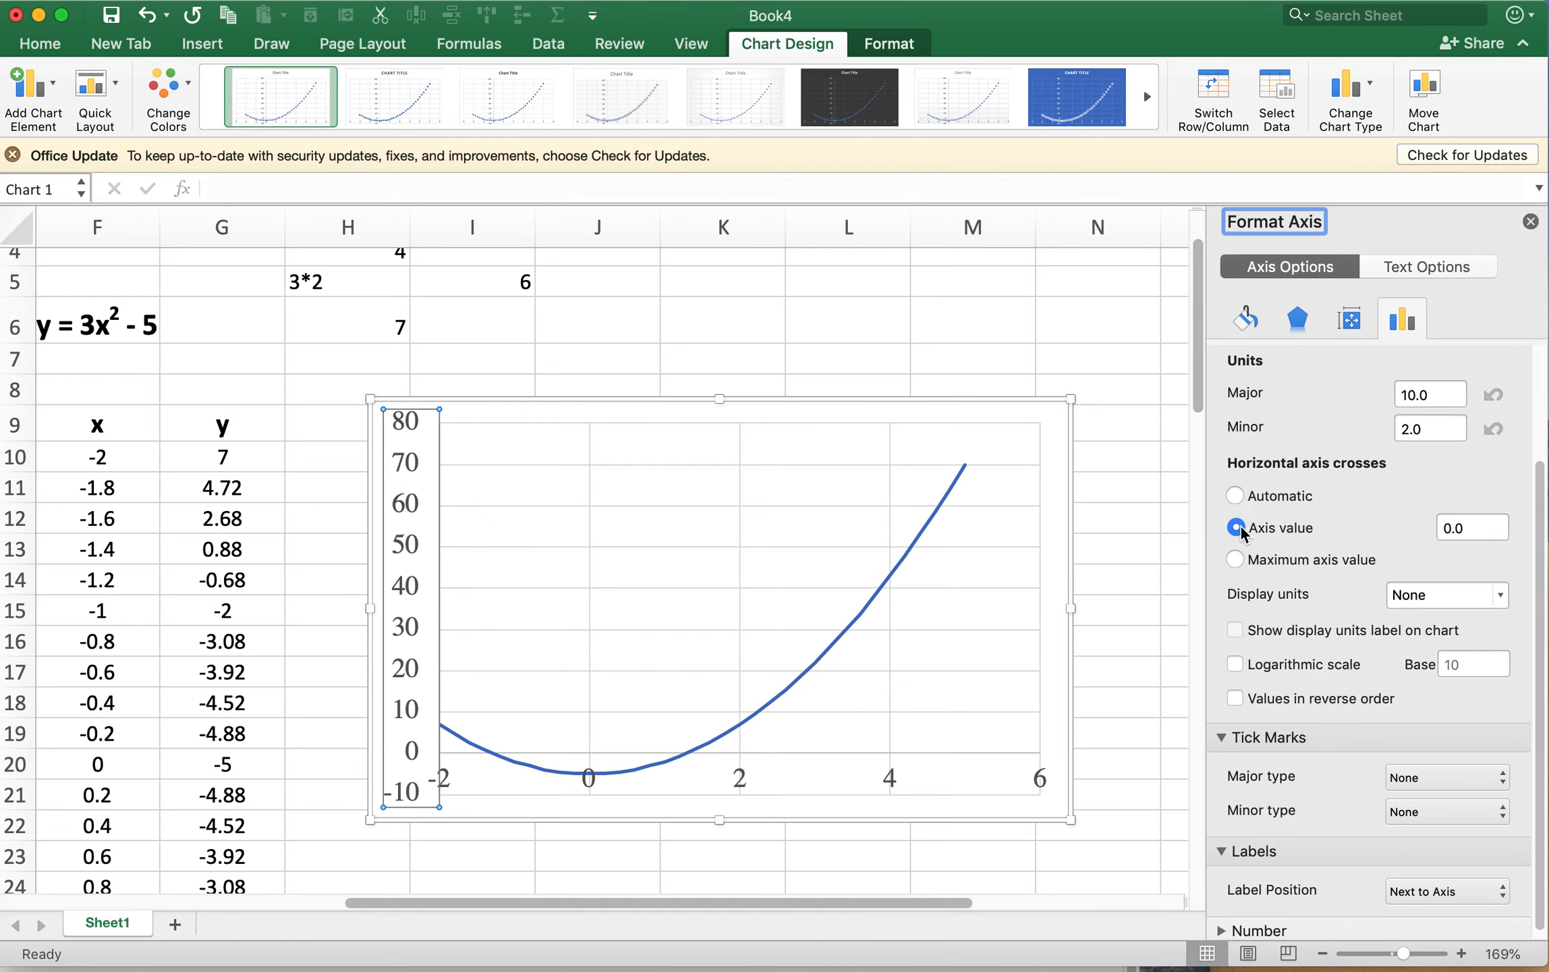
left_click(1471, 528)
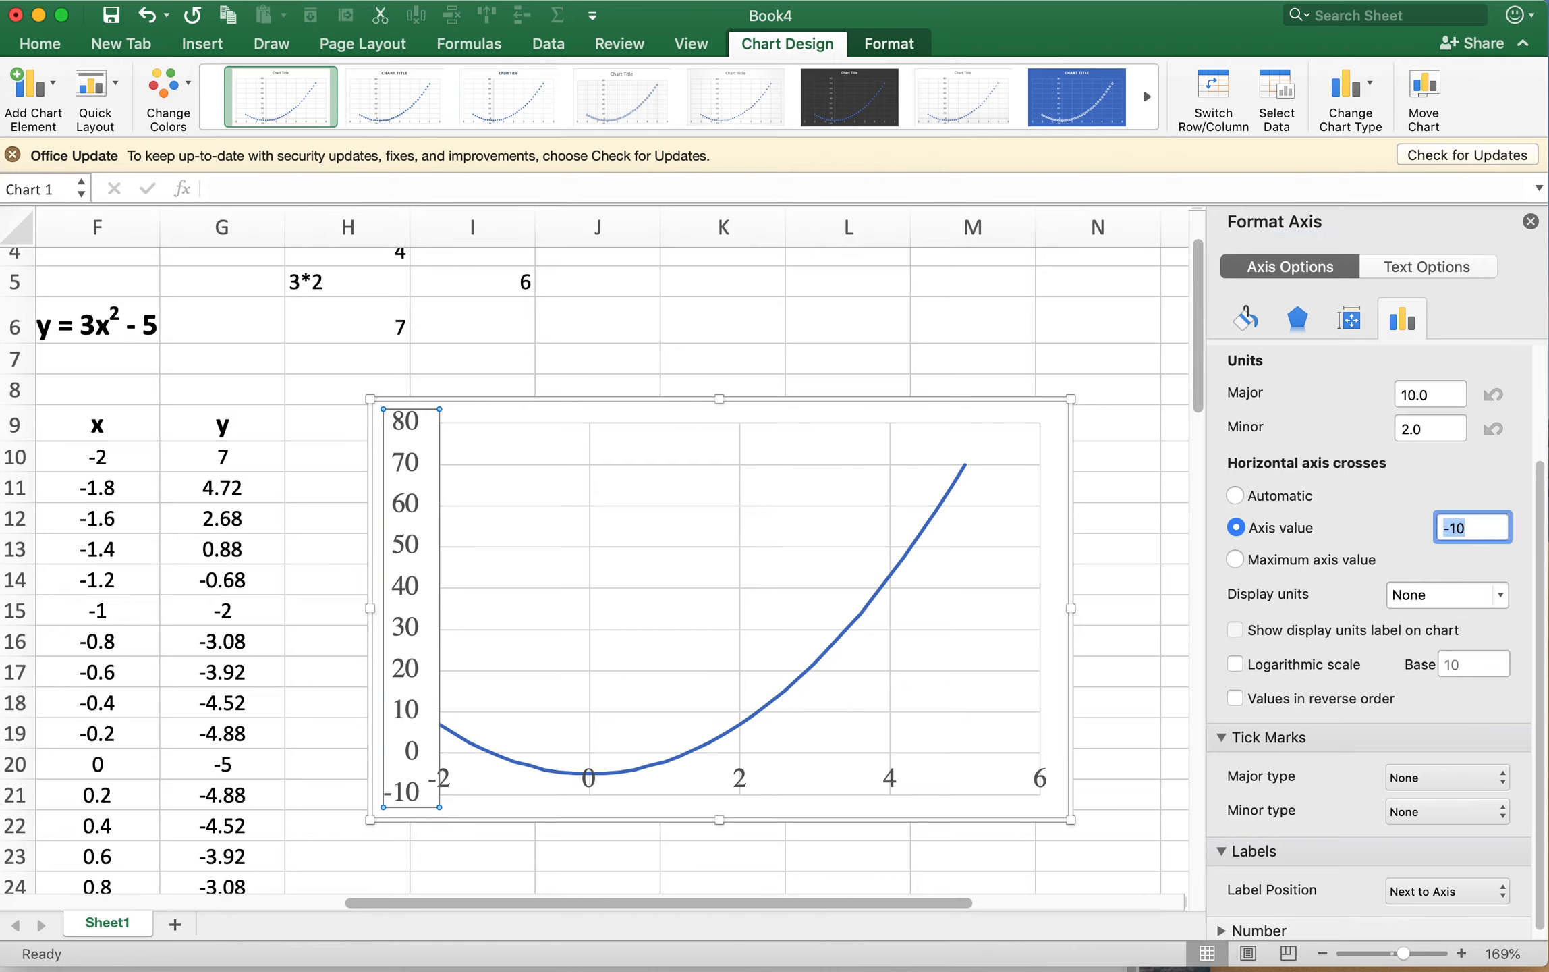
left_click(1531, 222)
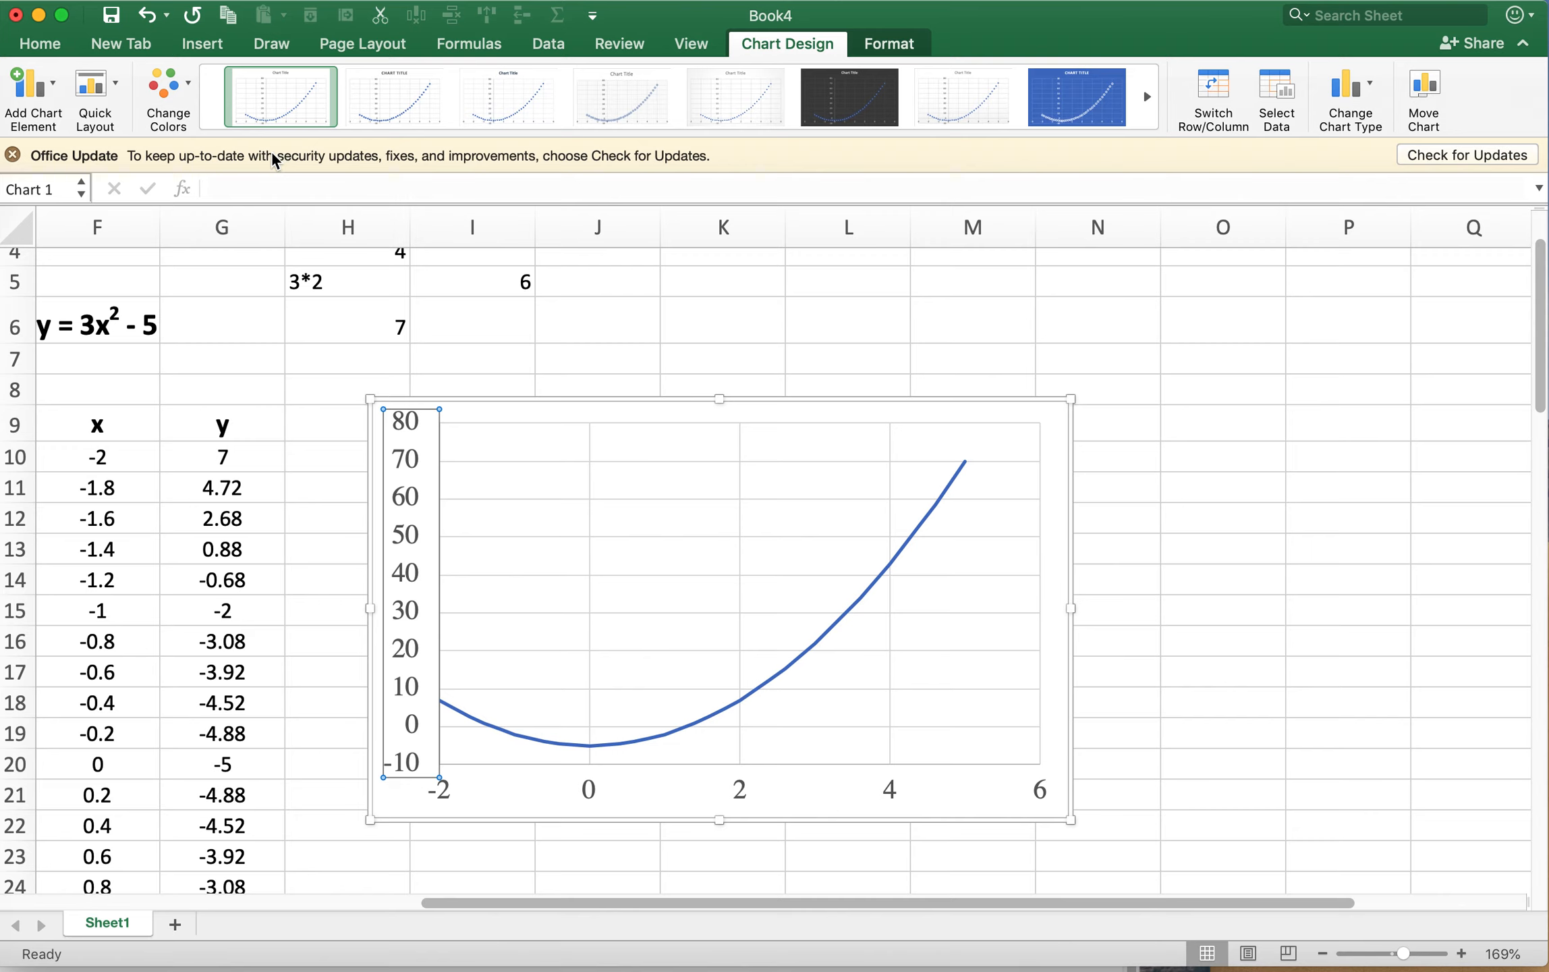
- Add a text box reading "y = 3x^2 - 5" in the upper-left area of the plot and narrow it around the text
left_click(217, 48)
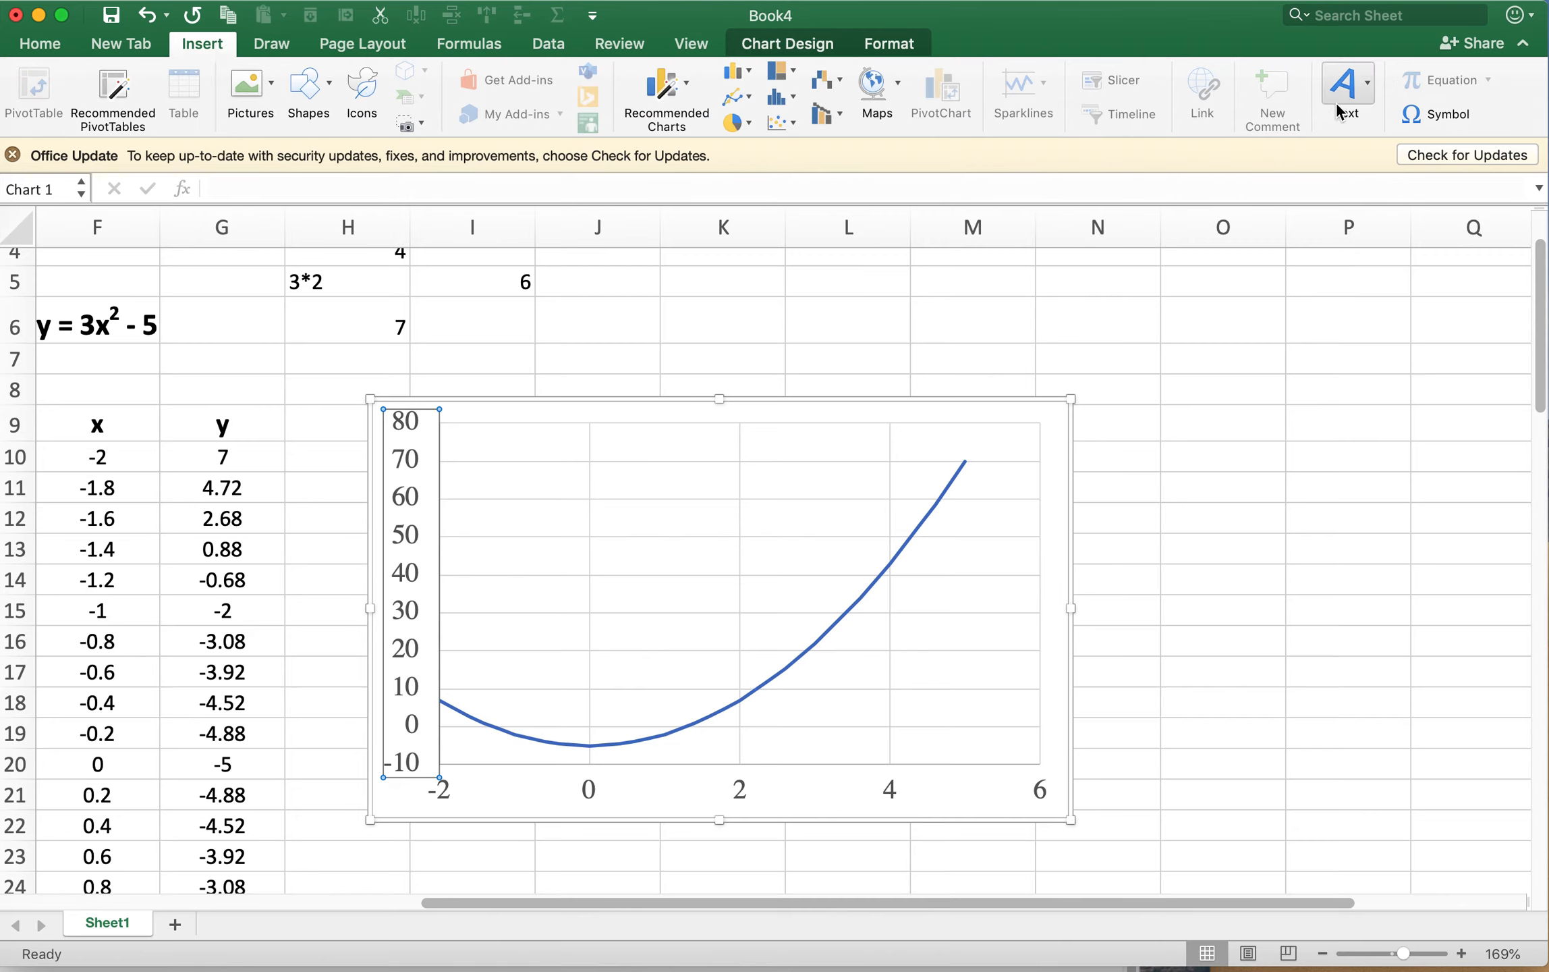
left_click(1262, 161)
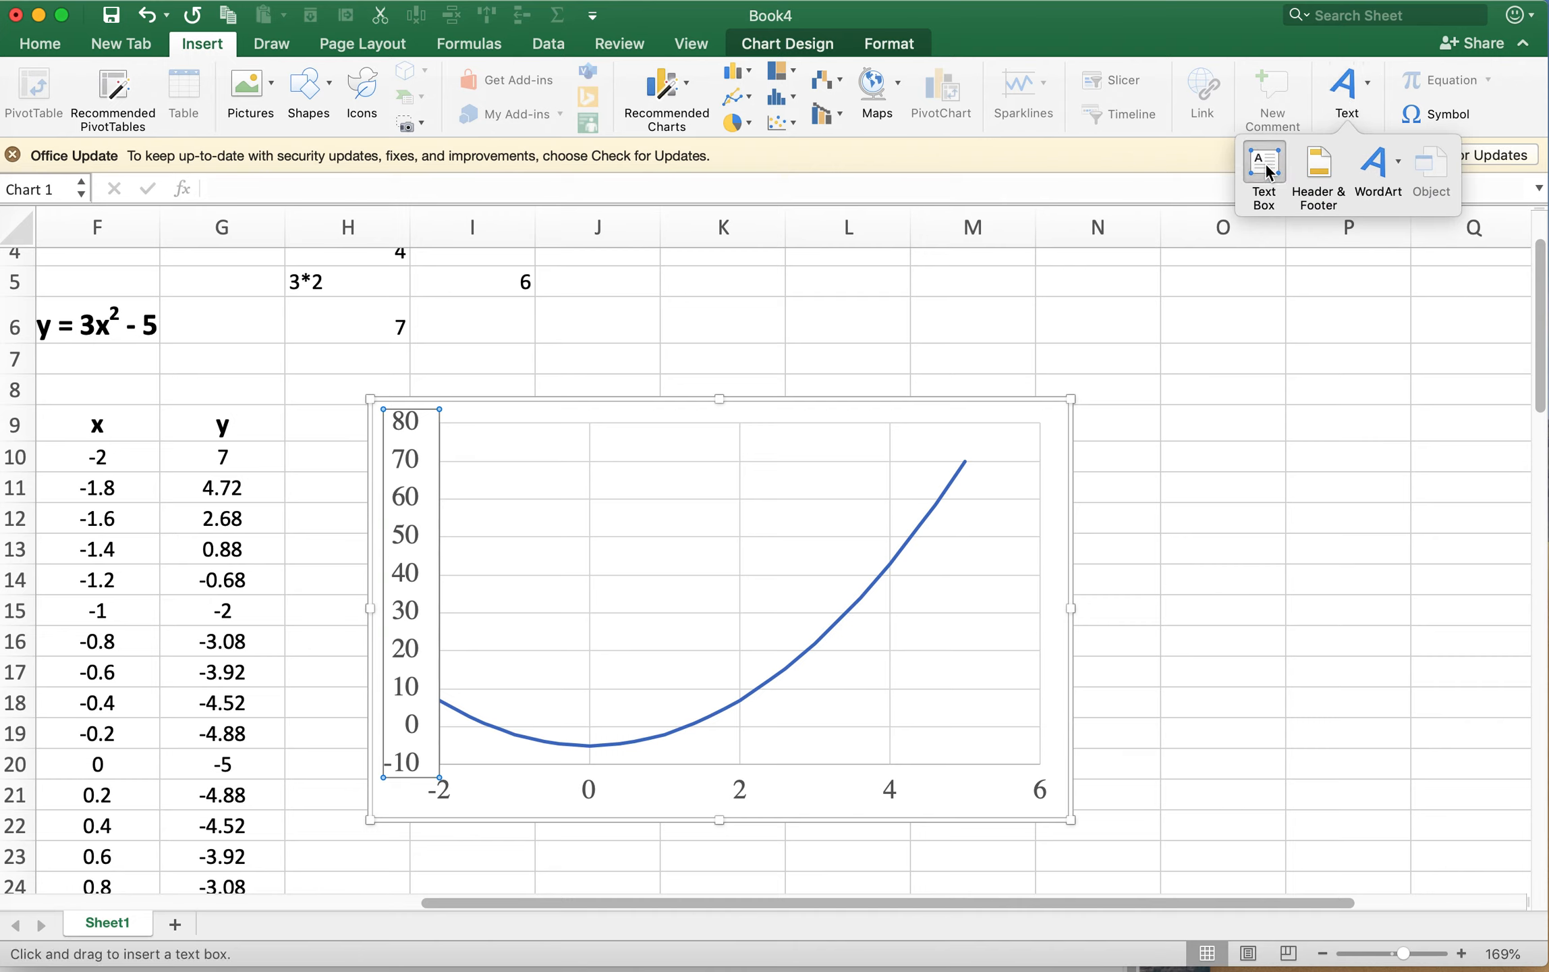
left_click_drag(485, 488, 759, 542)
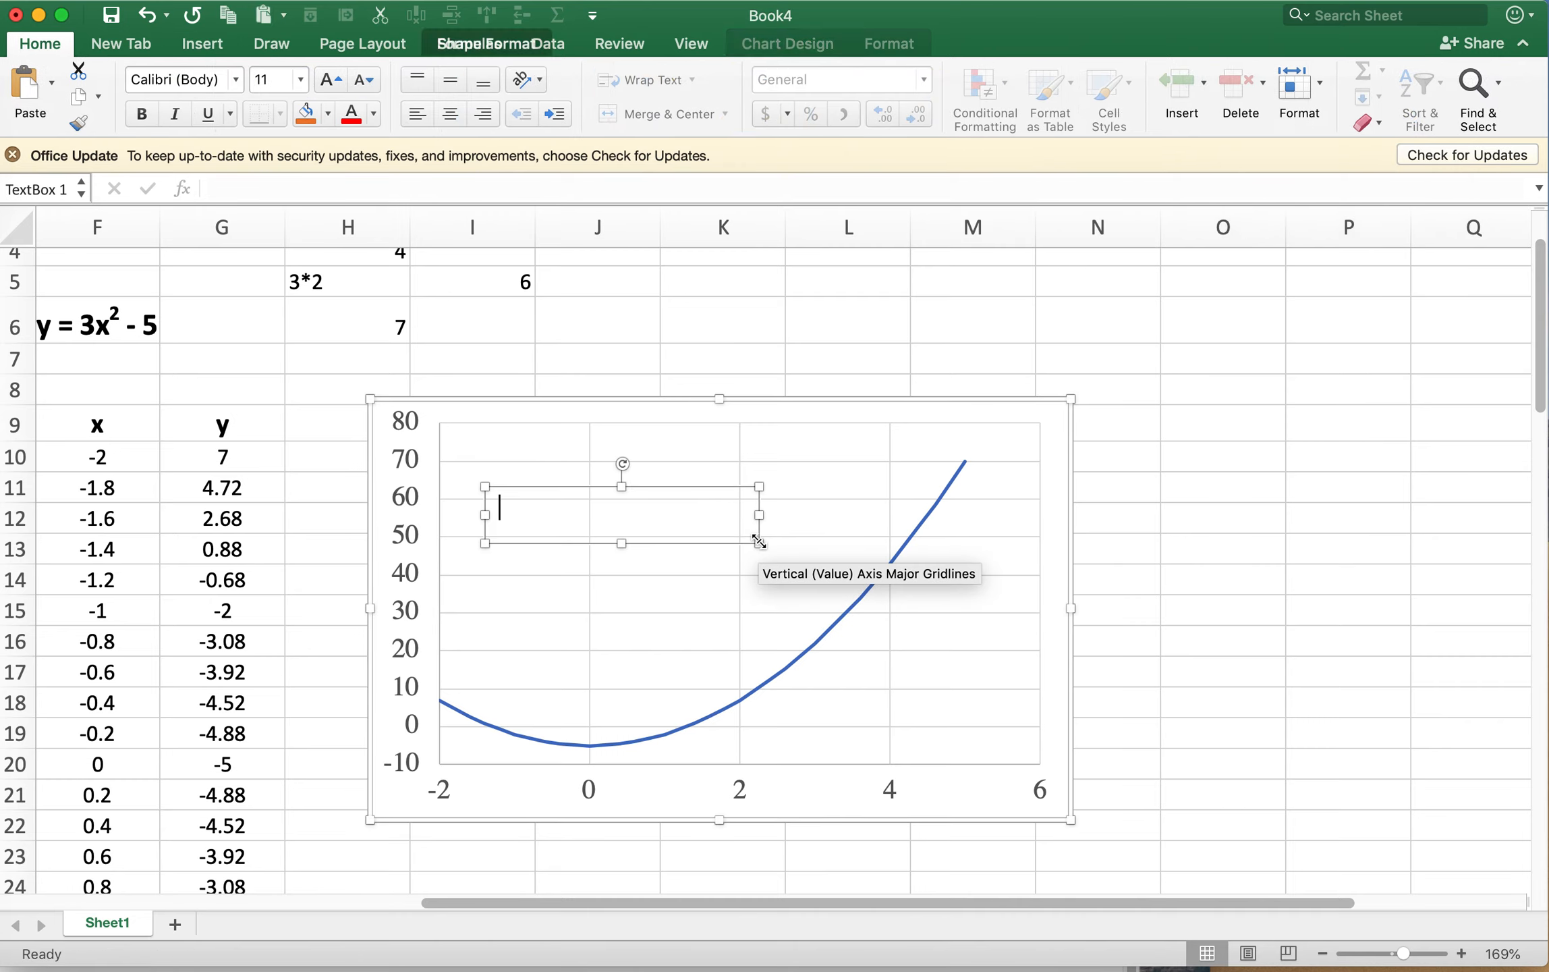
type("y")
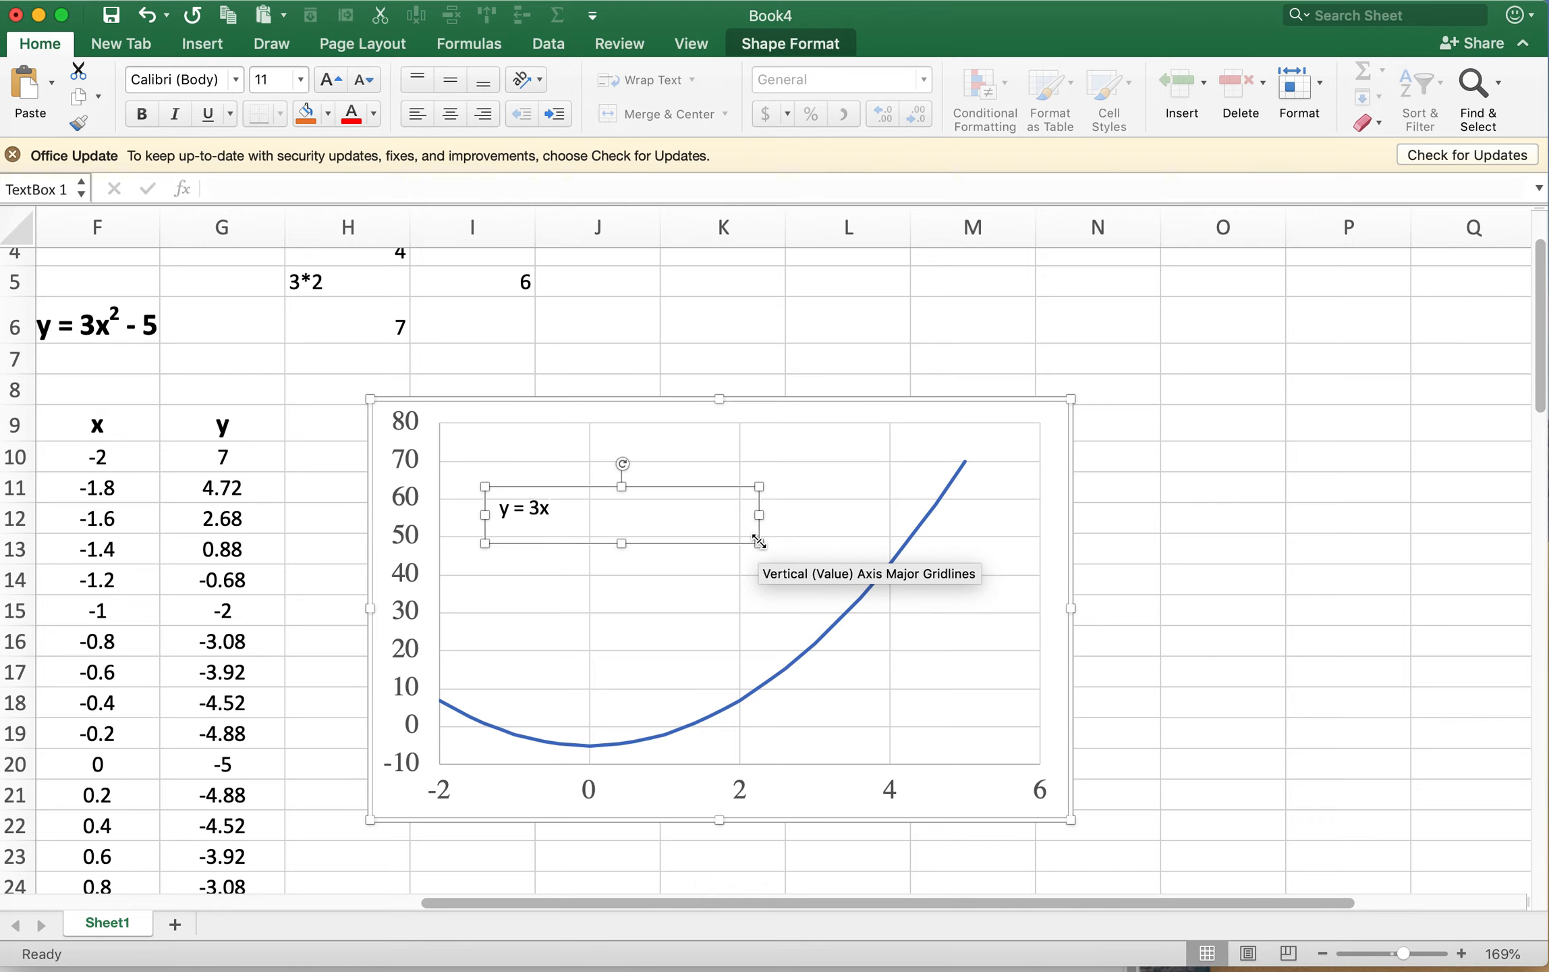
type("= 3x^2 - 5")
left_click_drag(759, 541, 677, 542)
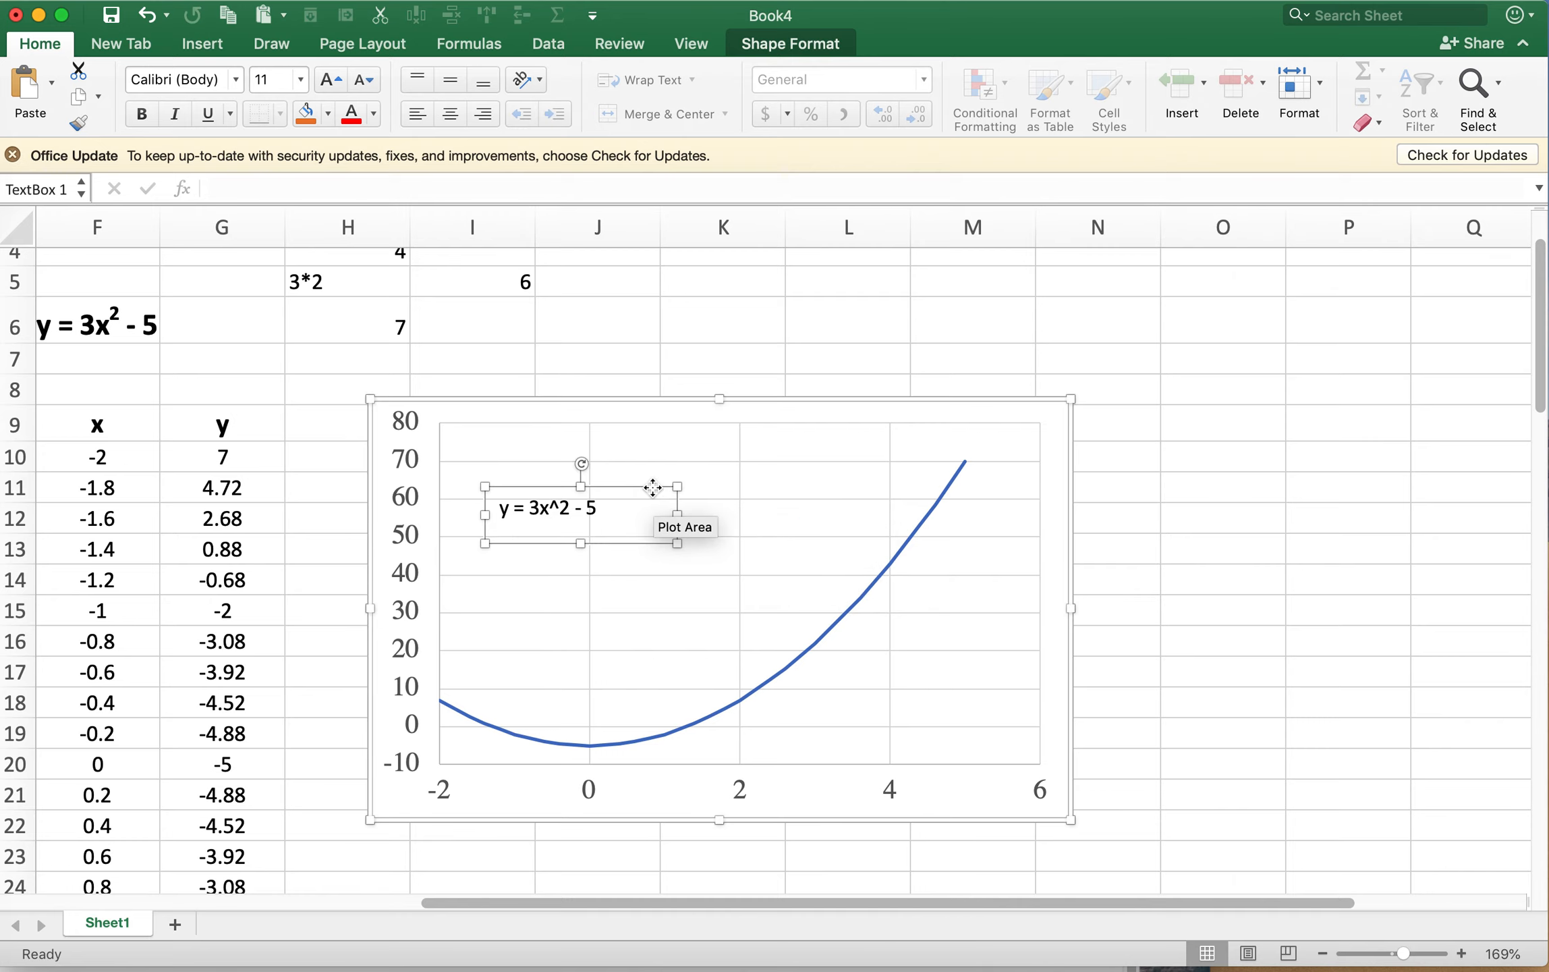
- Give the equation text box a solid light green fill and close the shape formatting options
double_click(652, 488)
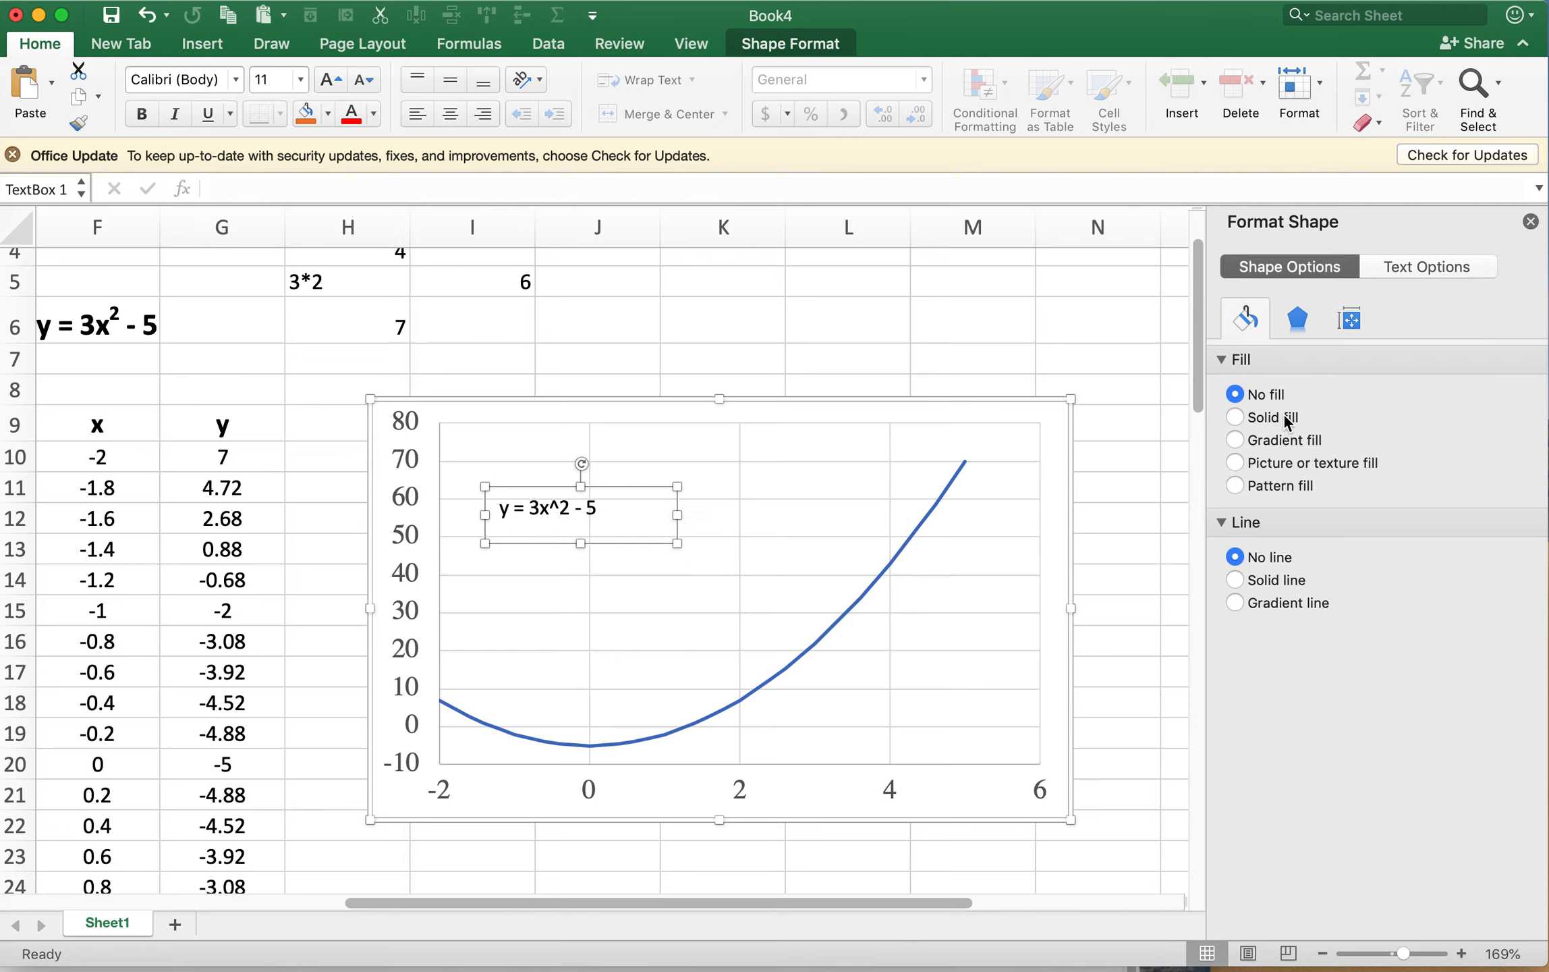
left_click(1235, 417)
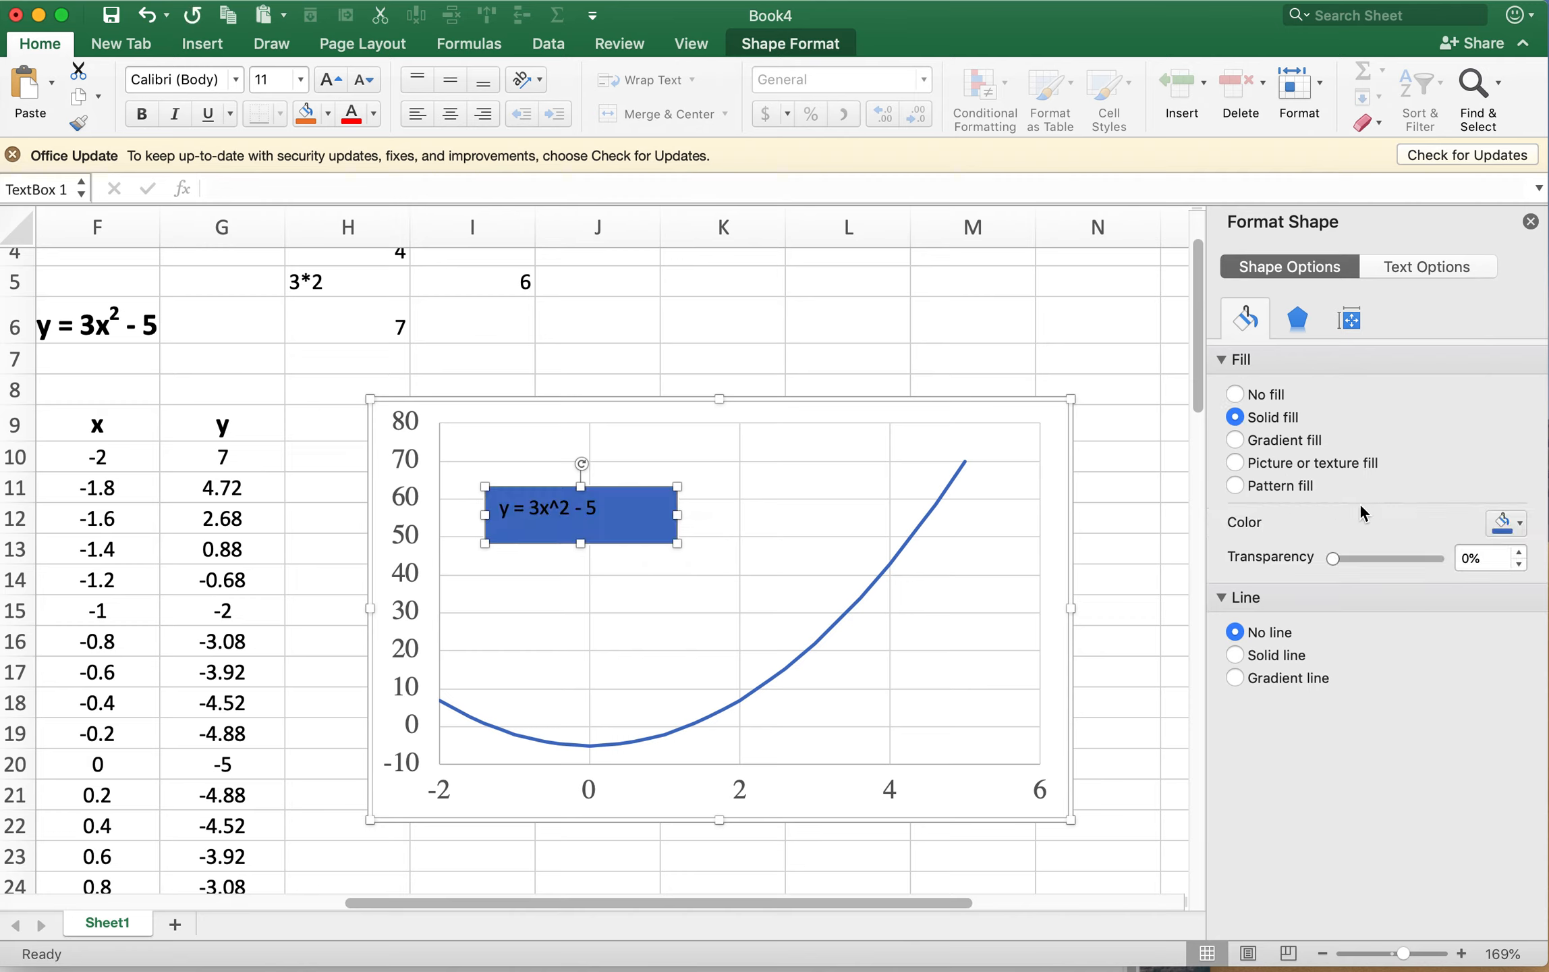
left_click(1520, 521)
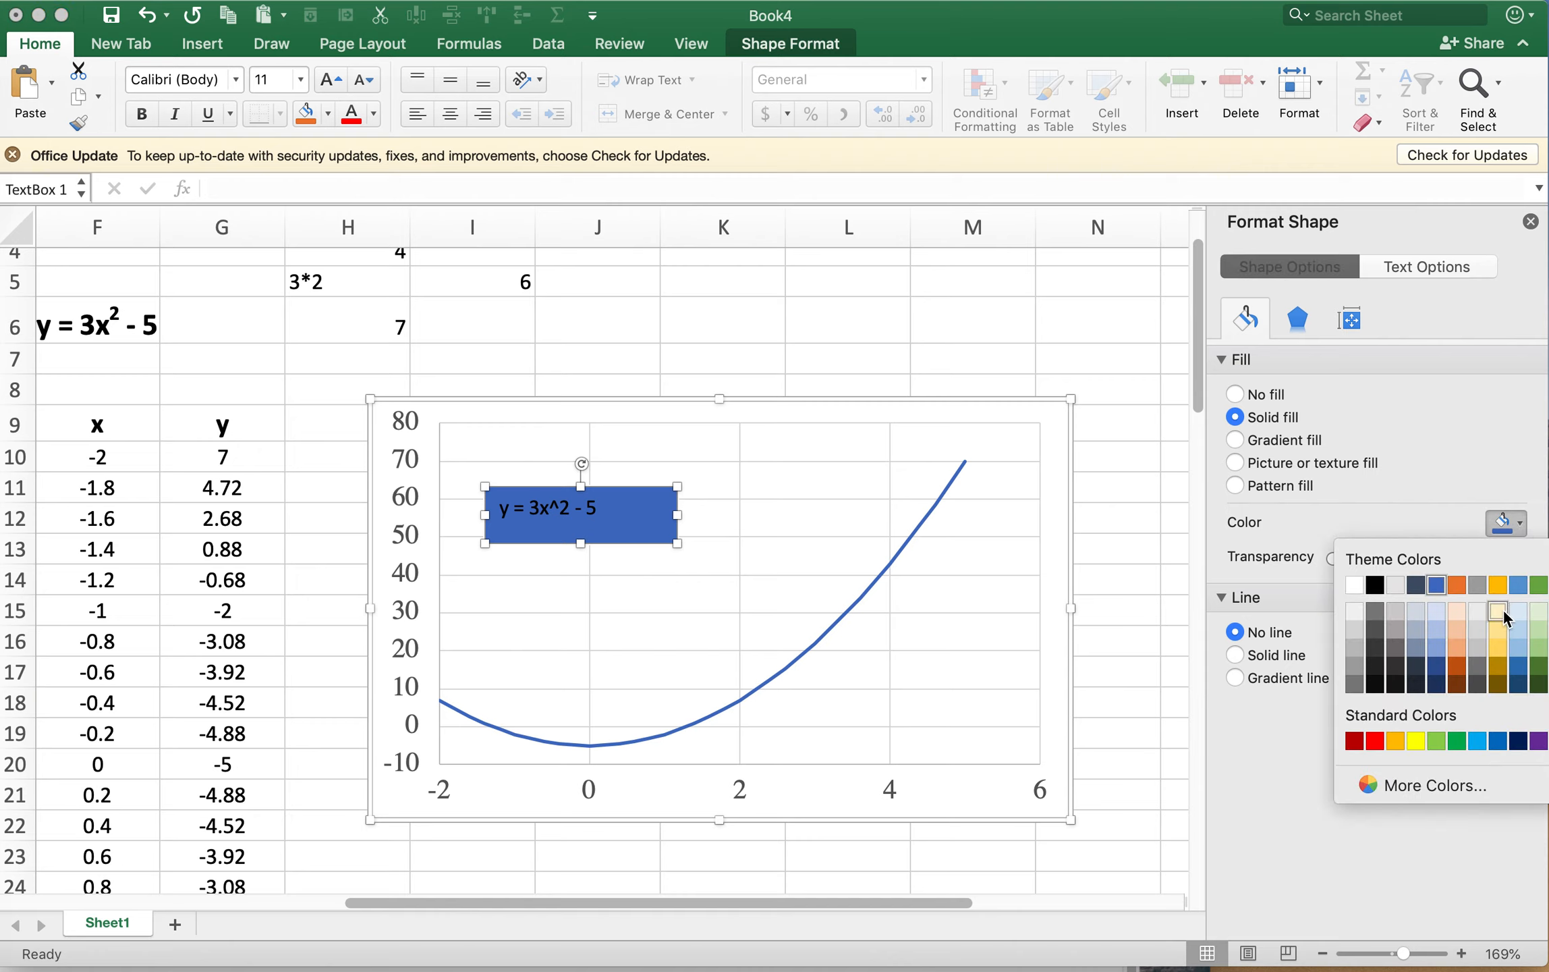
left_click(1499, 646)
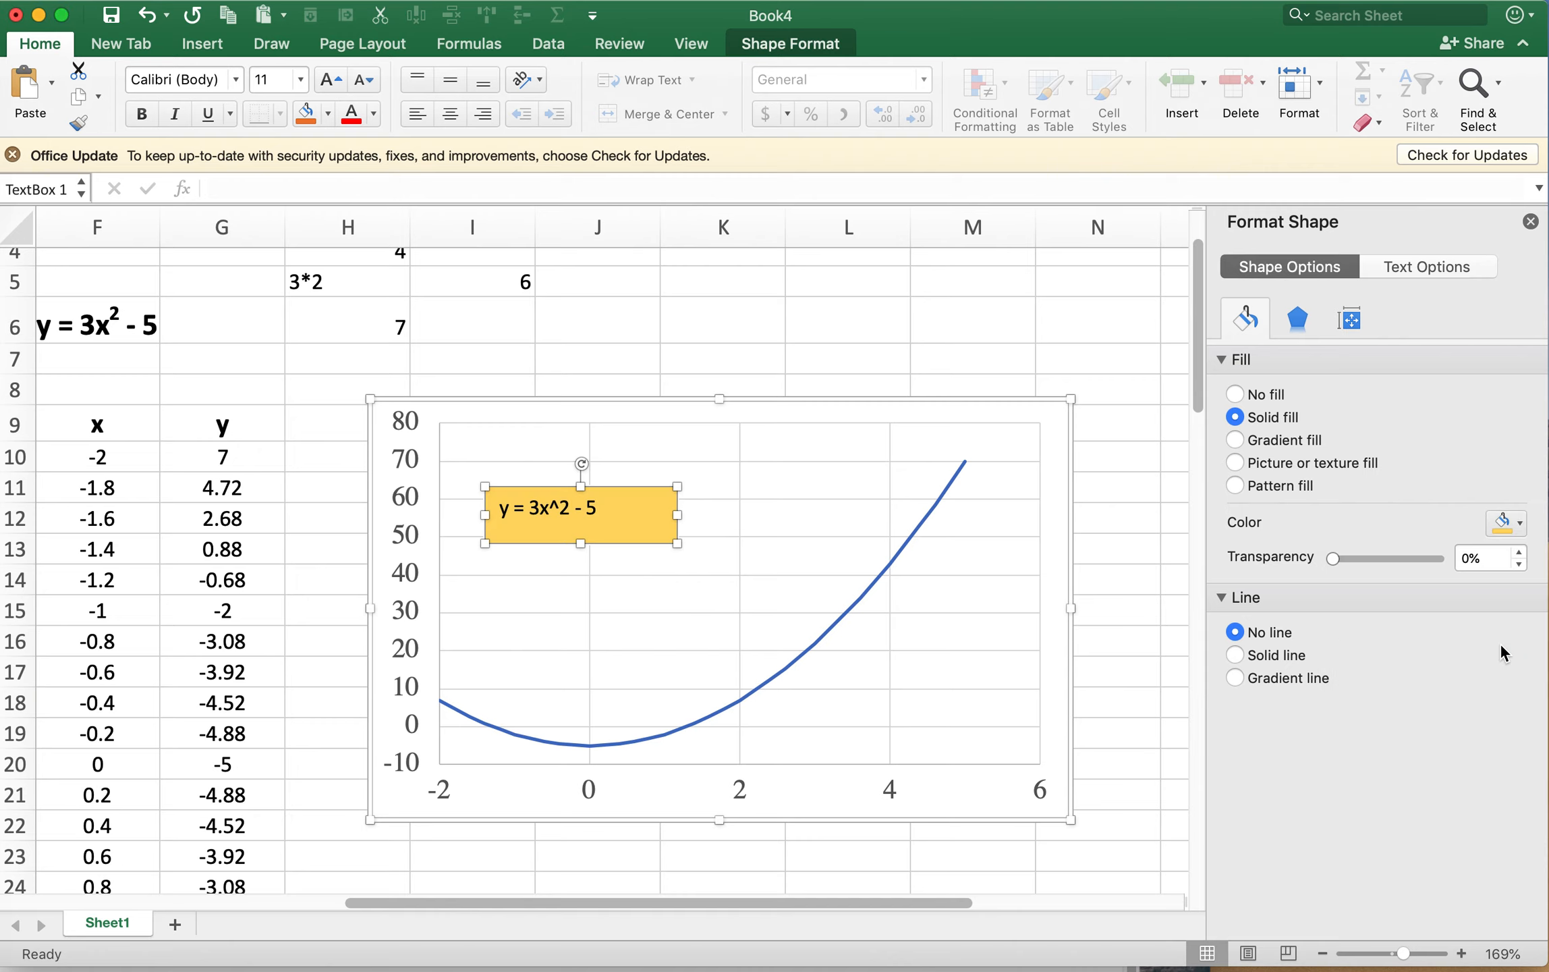
left_click(1508, 520)
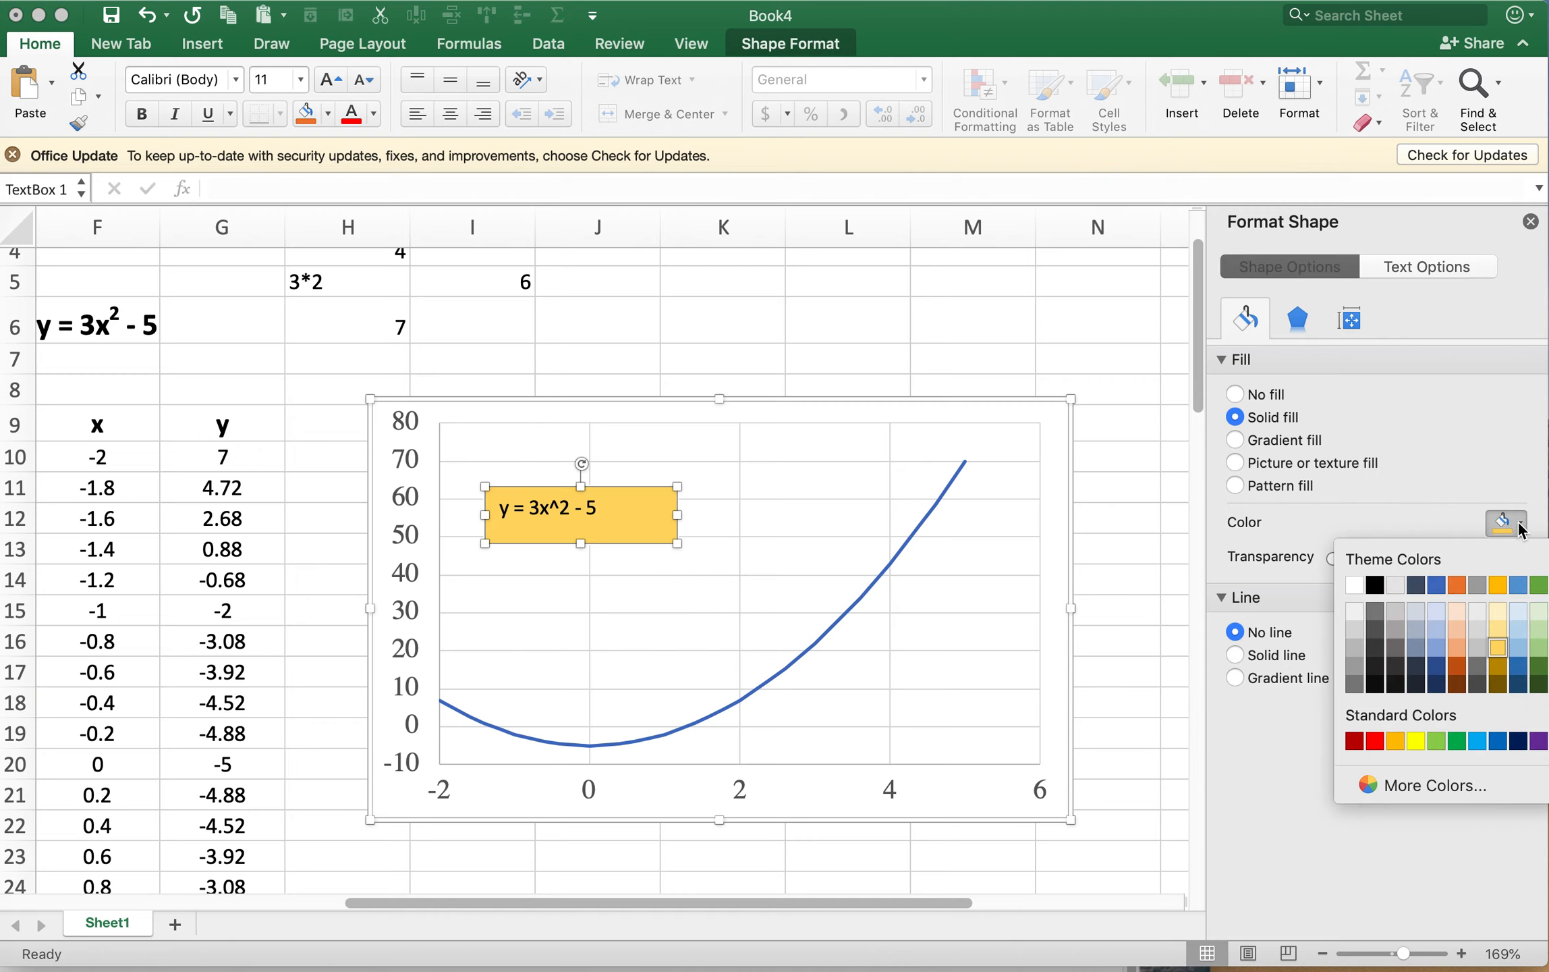
left_click(1541, 632)
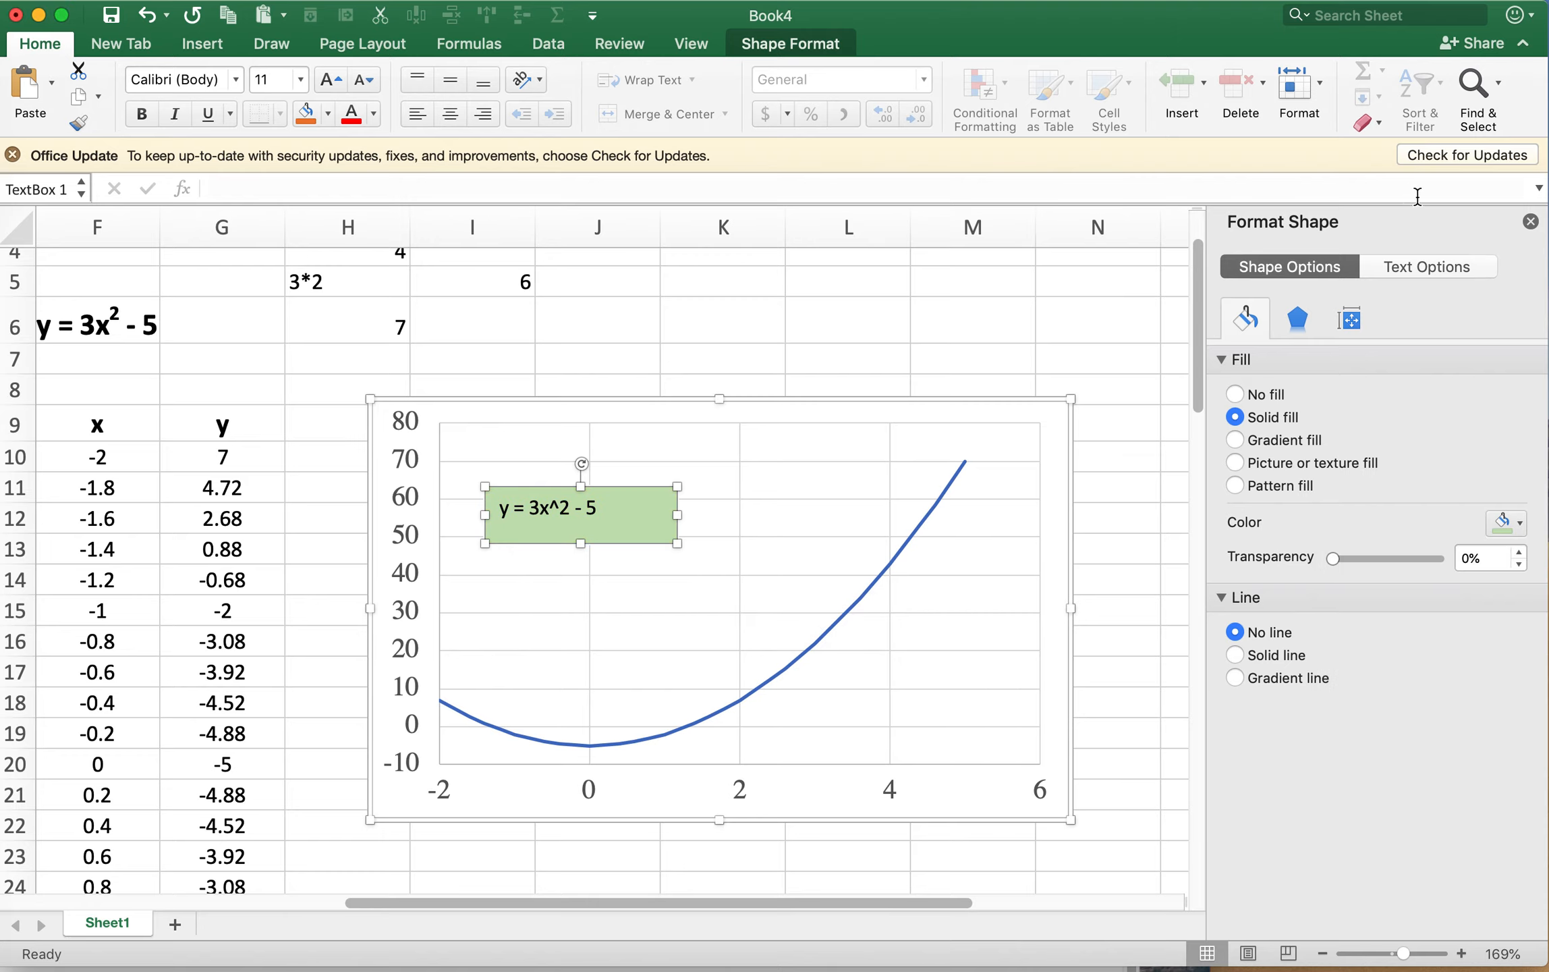
left_click(1531, 222)
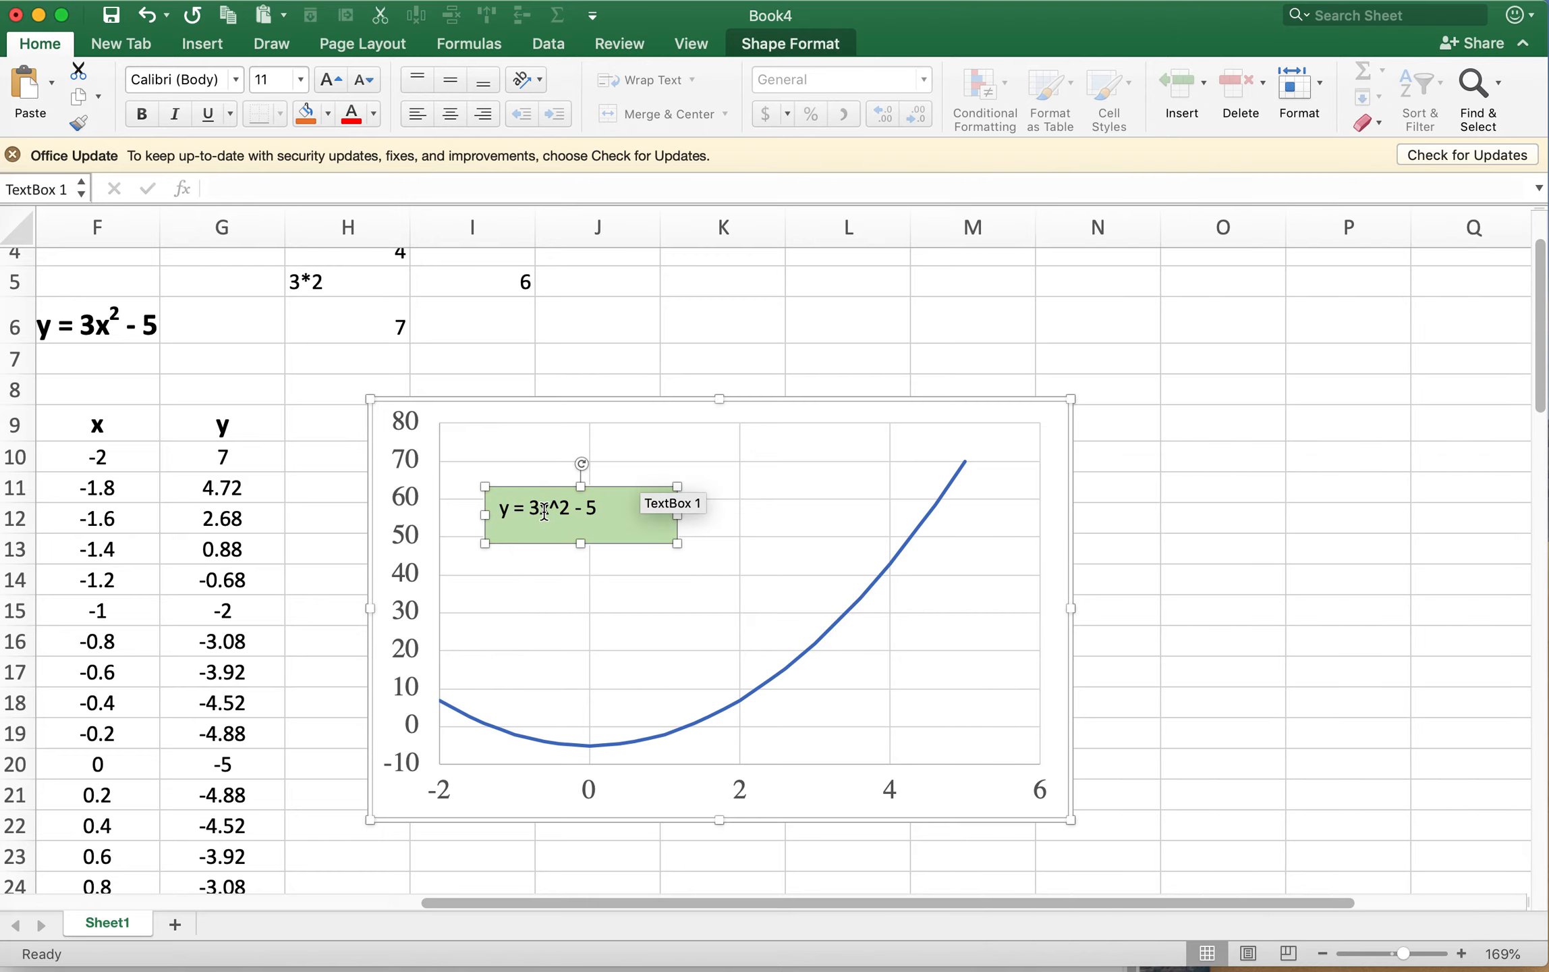
- Remove the caret from the text box equation, make the exponent 2 superscript, and shrink the box slightly
key("BackSpace")
left_click(131, 47)
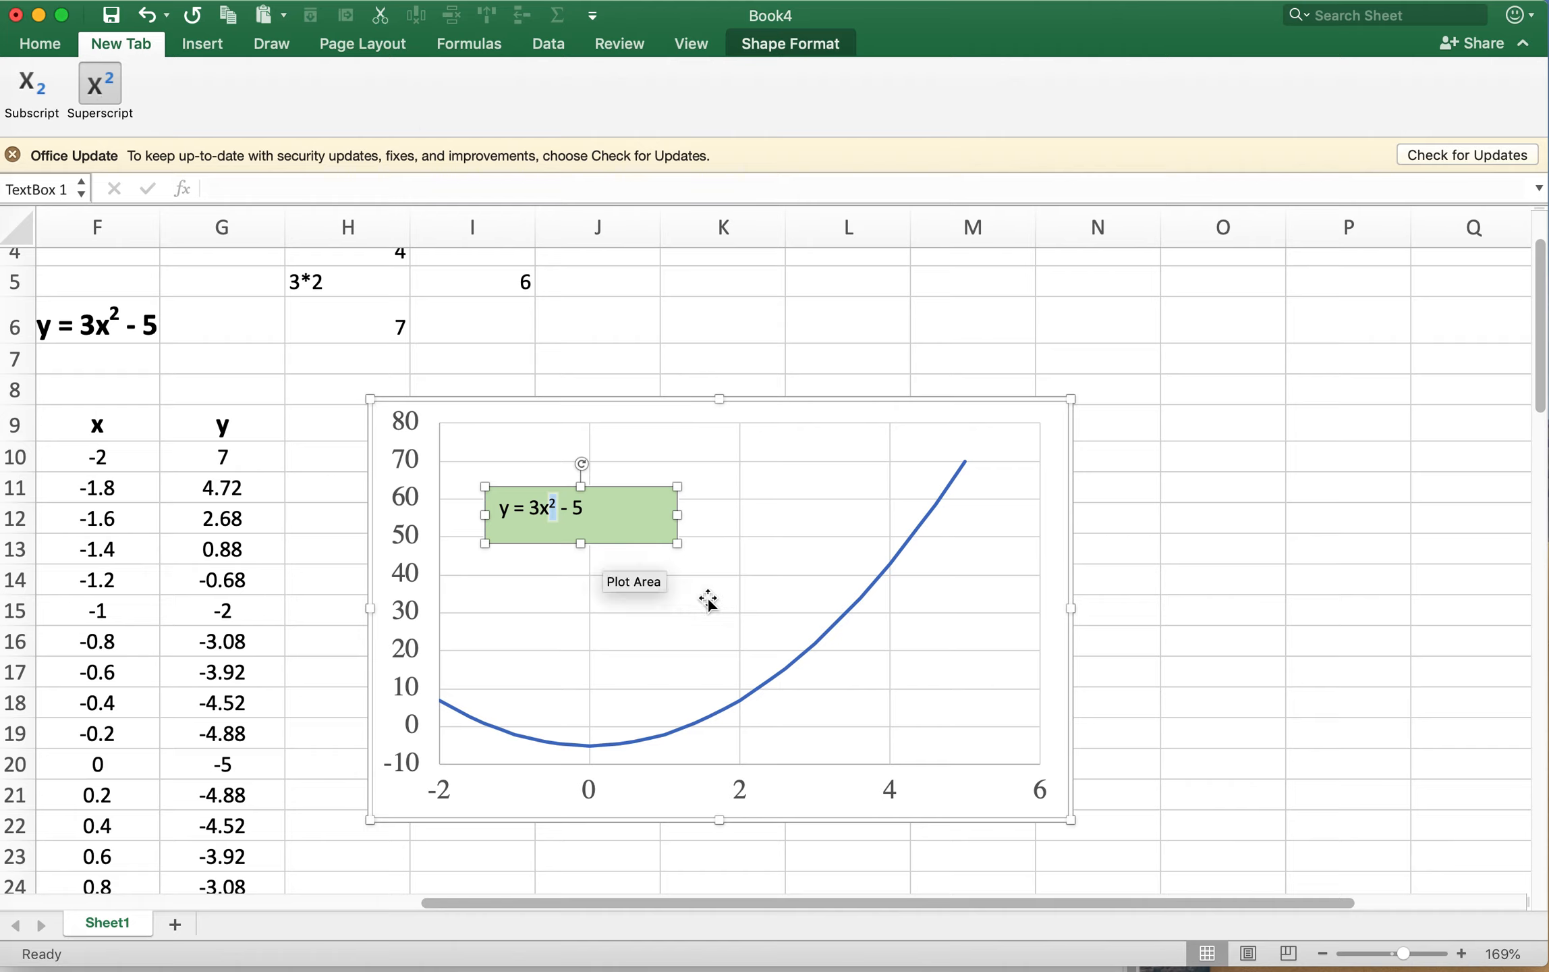
left_click_drag(676, 542, 648, 534)
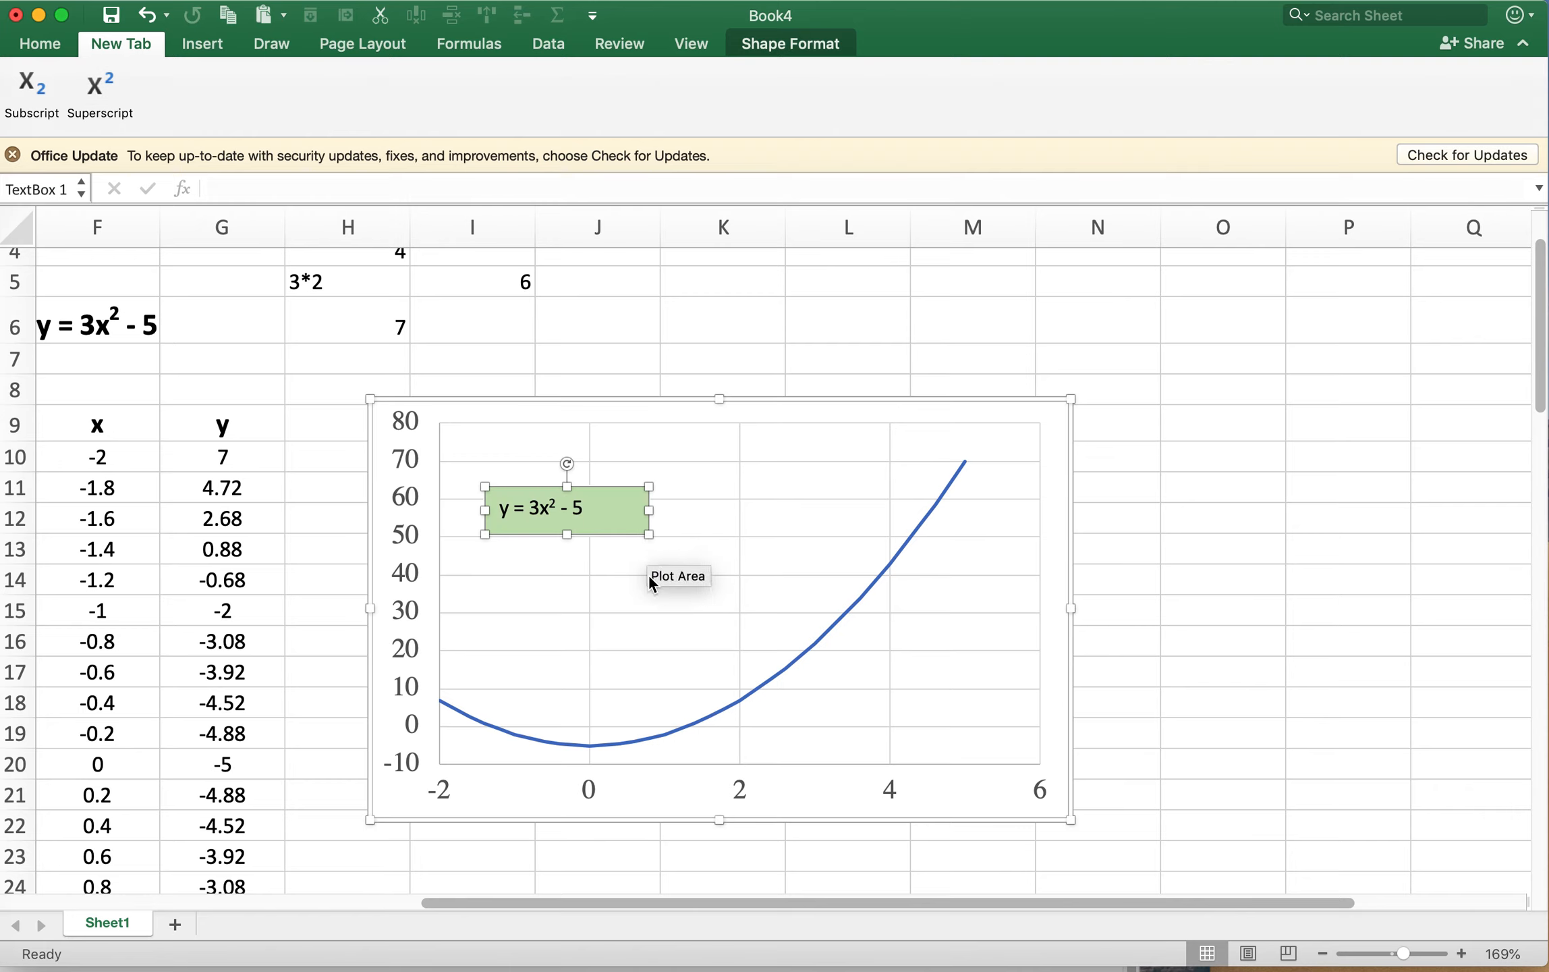
- Set the text box equation to font size 16 and enlarge the box to fit the bigger text
left_click(42, 44)
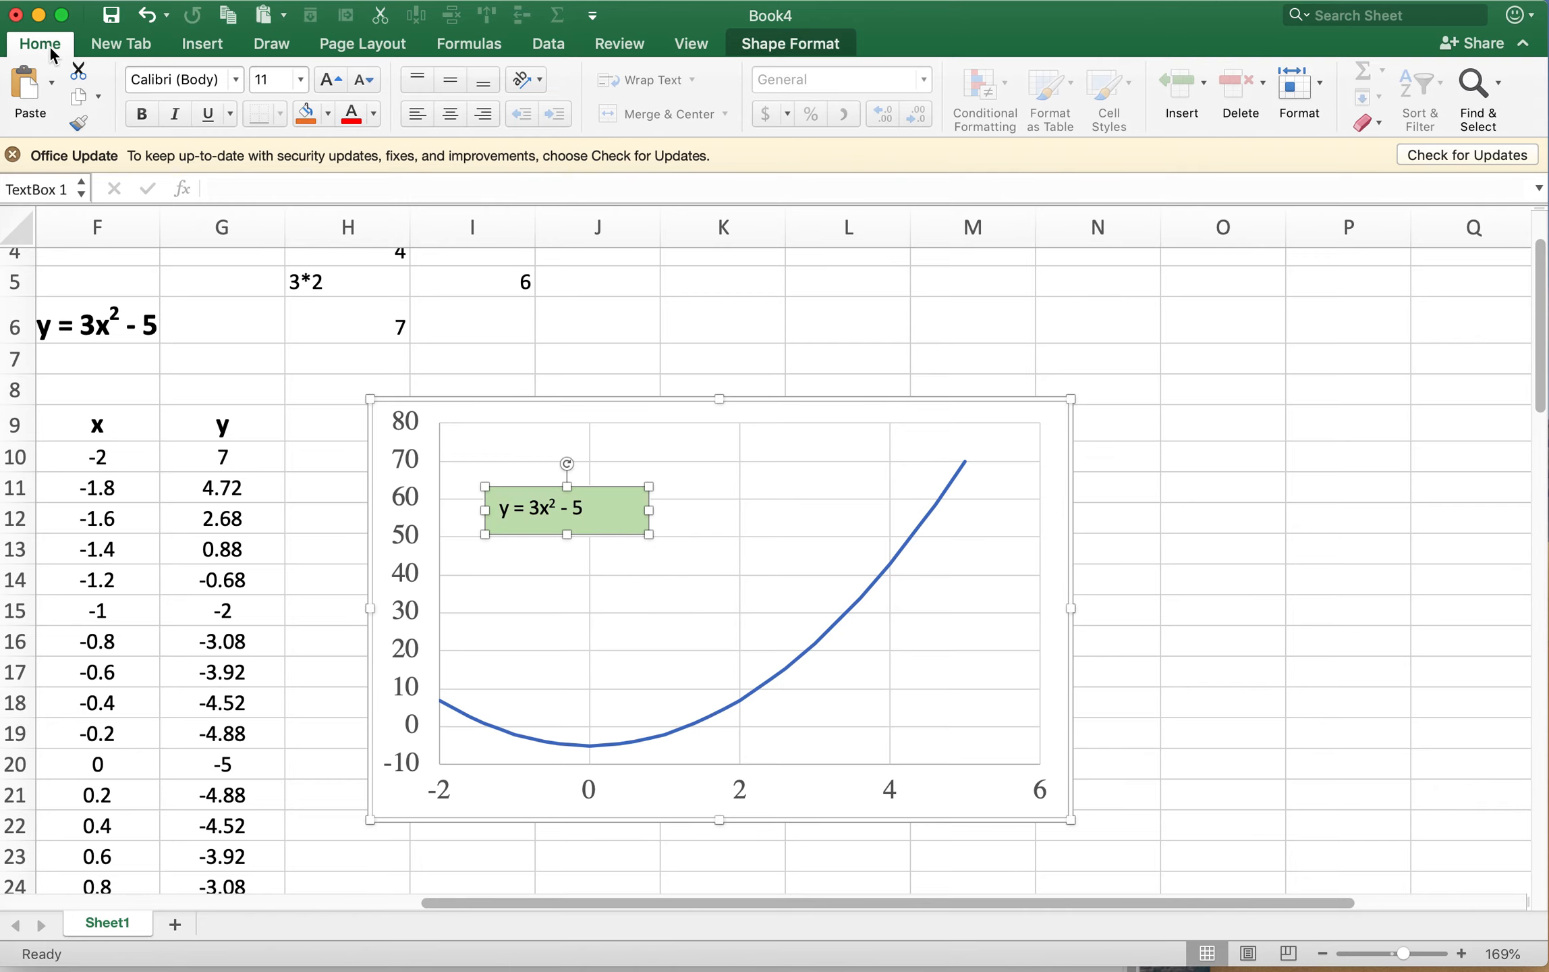
left_click(298, 79)
left_click(312, 253)
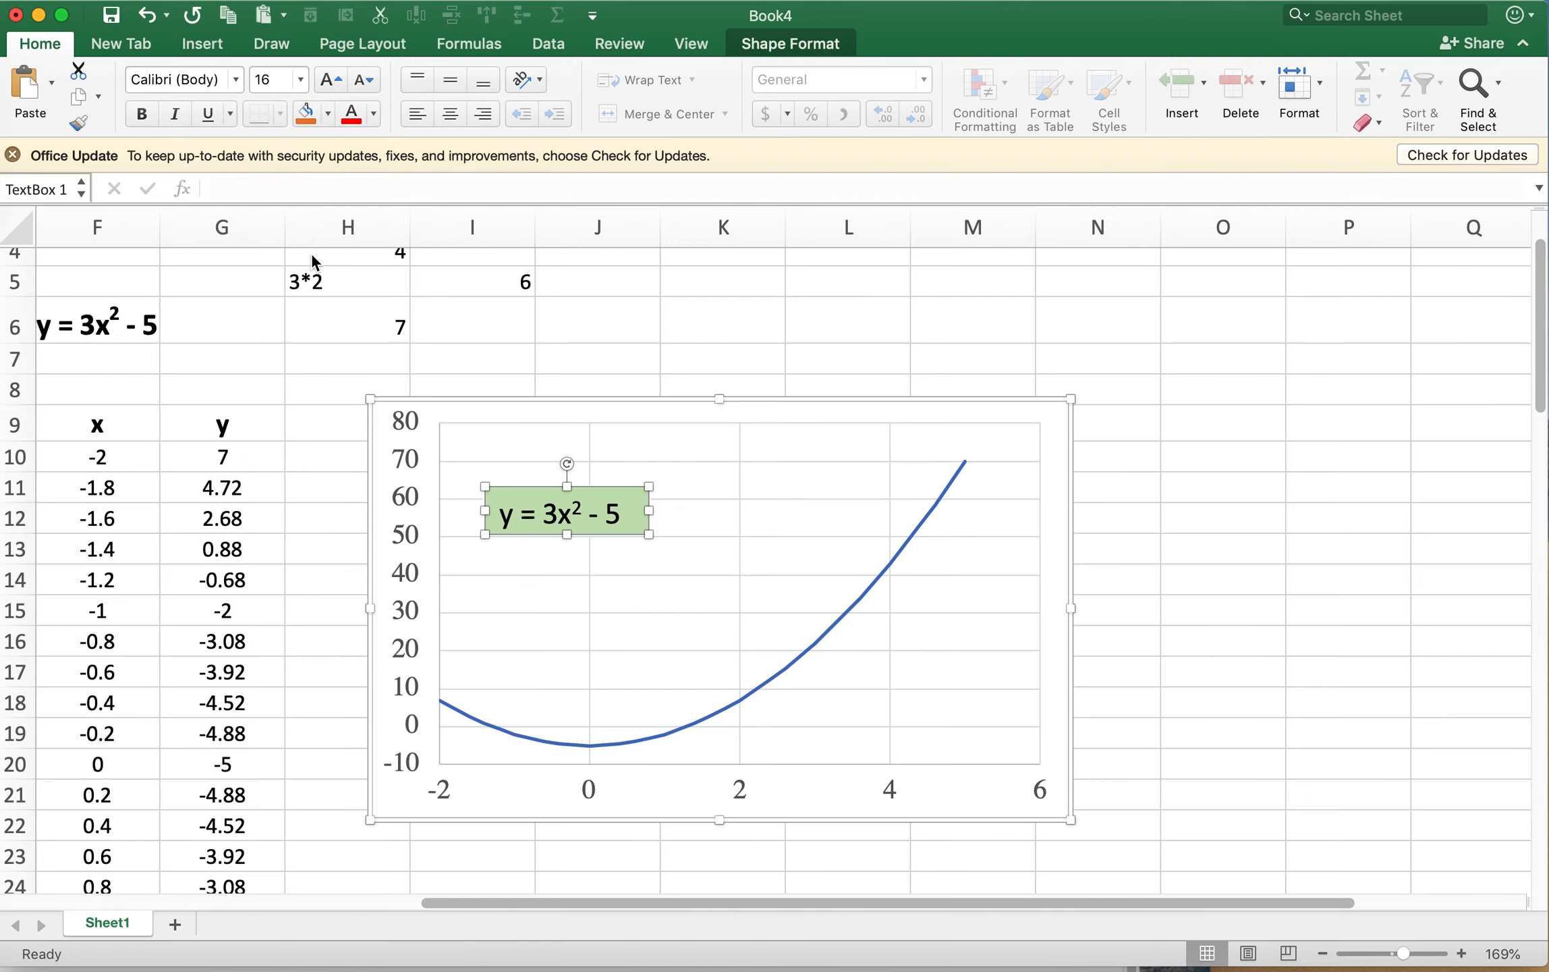
left_click_drag(648, 533, 693, 549)
left_click(705, 559)
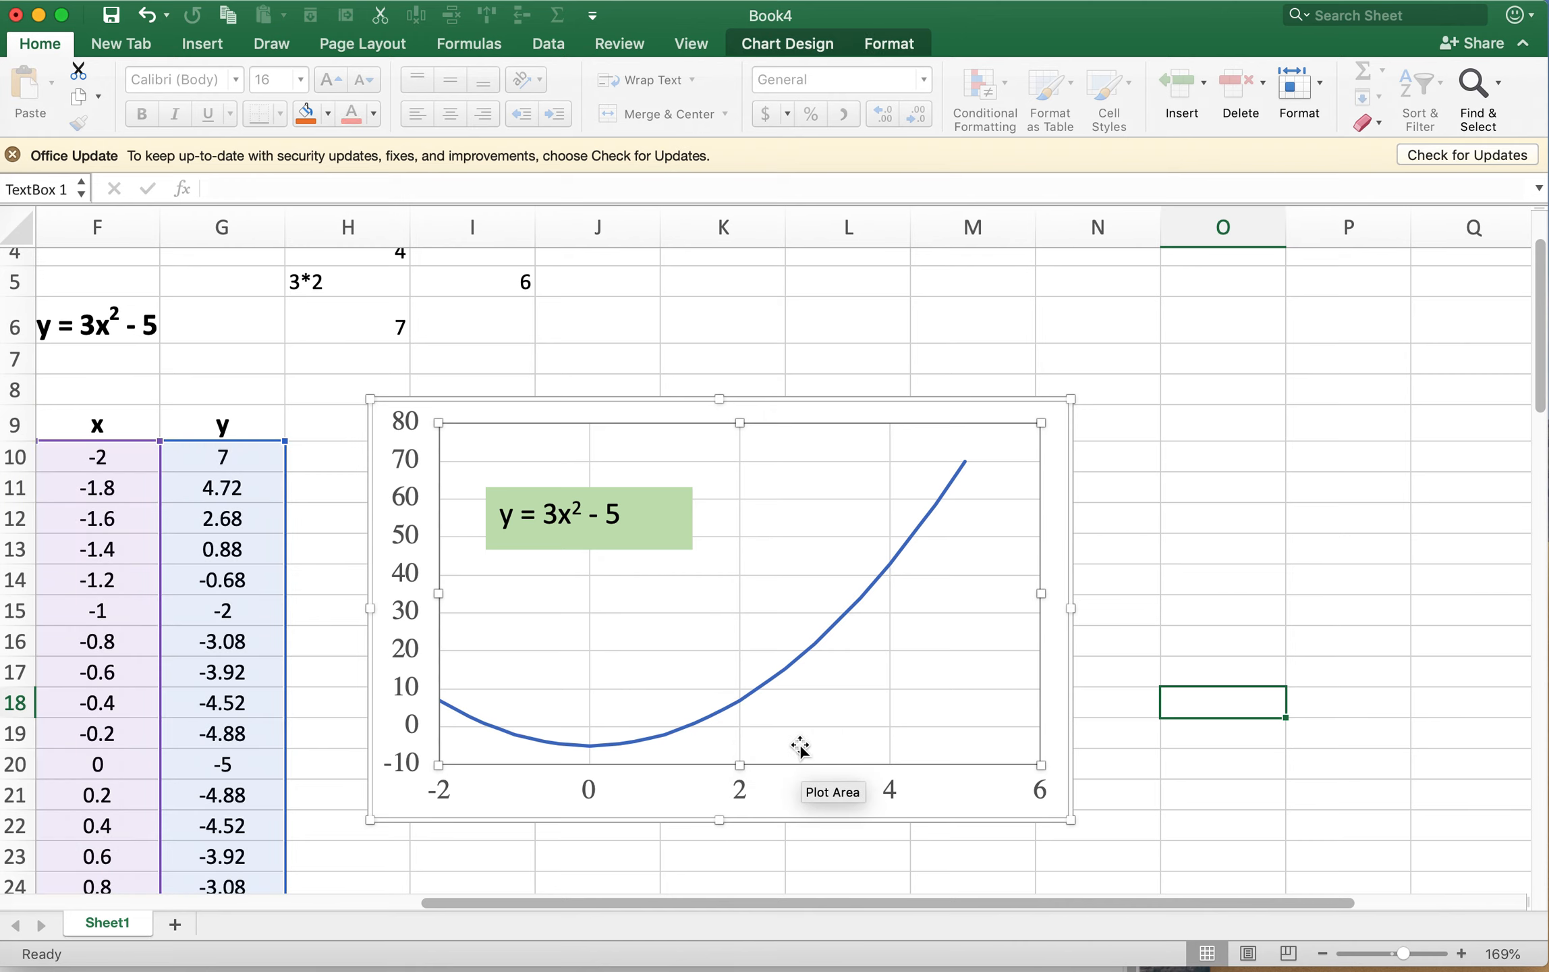
- Move the chart farther from the x-y table, placing its upper-left corner in row 10 near the right edge of column I
scroll(1137, 554, "up", 3)
scroll(1137, 554, "left", 9)
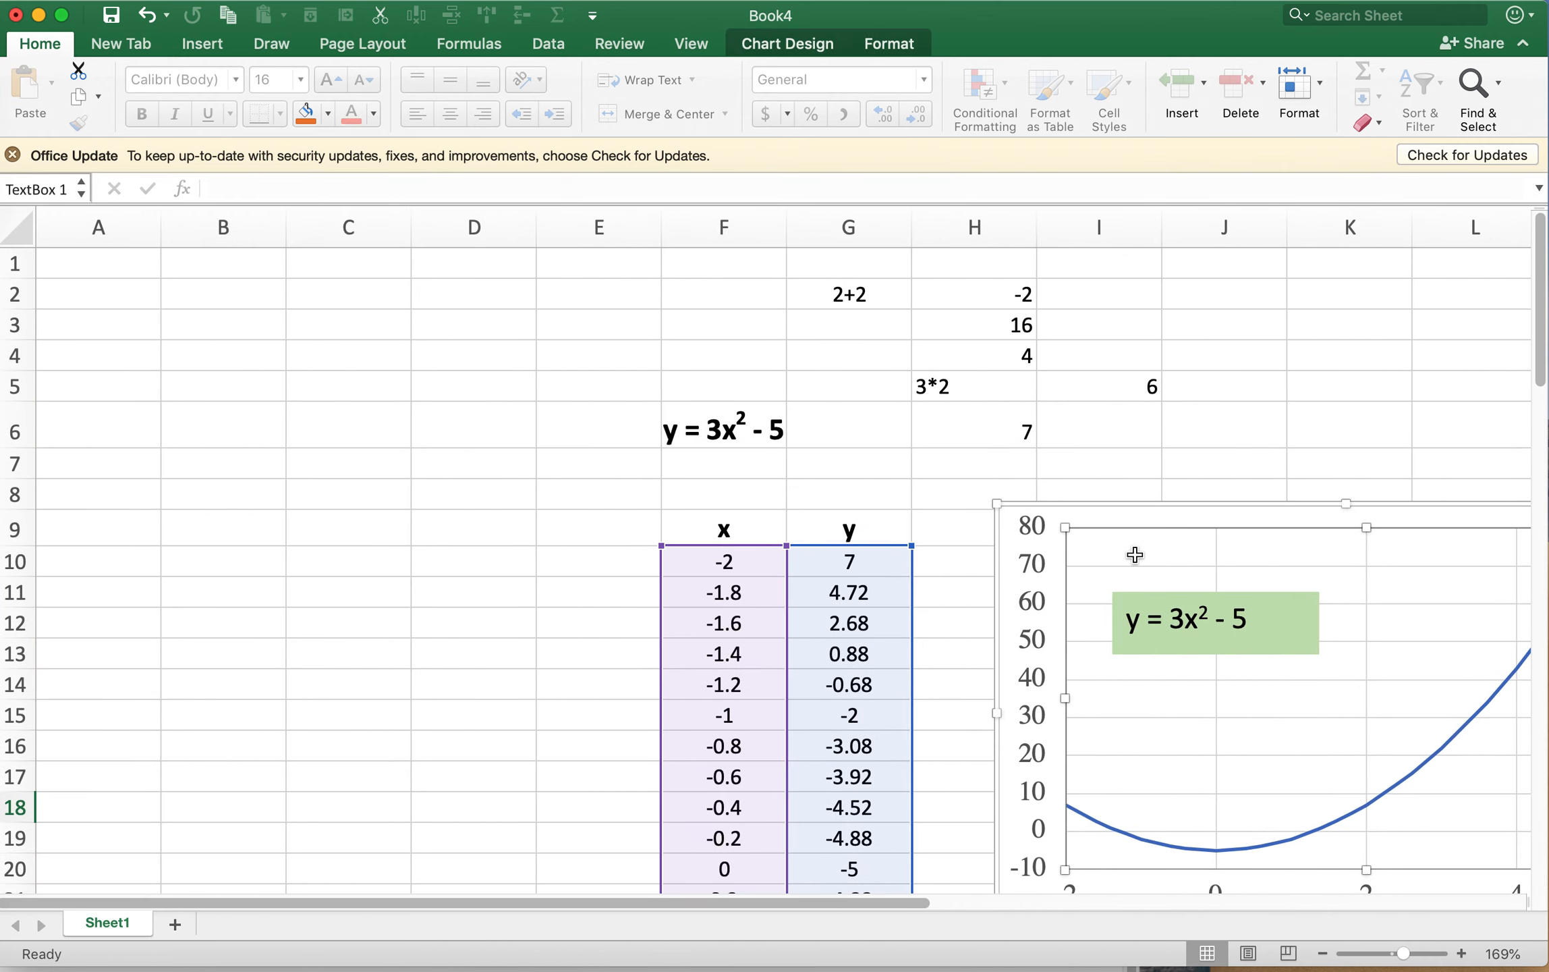
scroll(1136, 554, "right", 3)
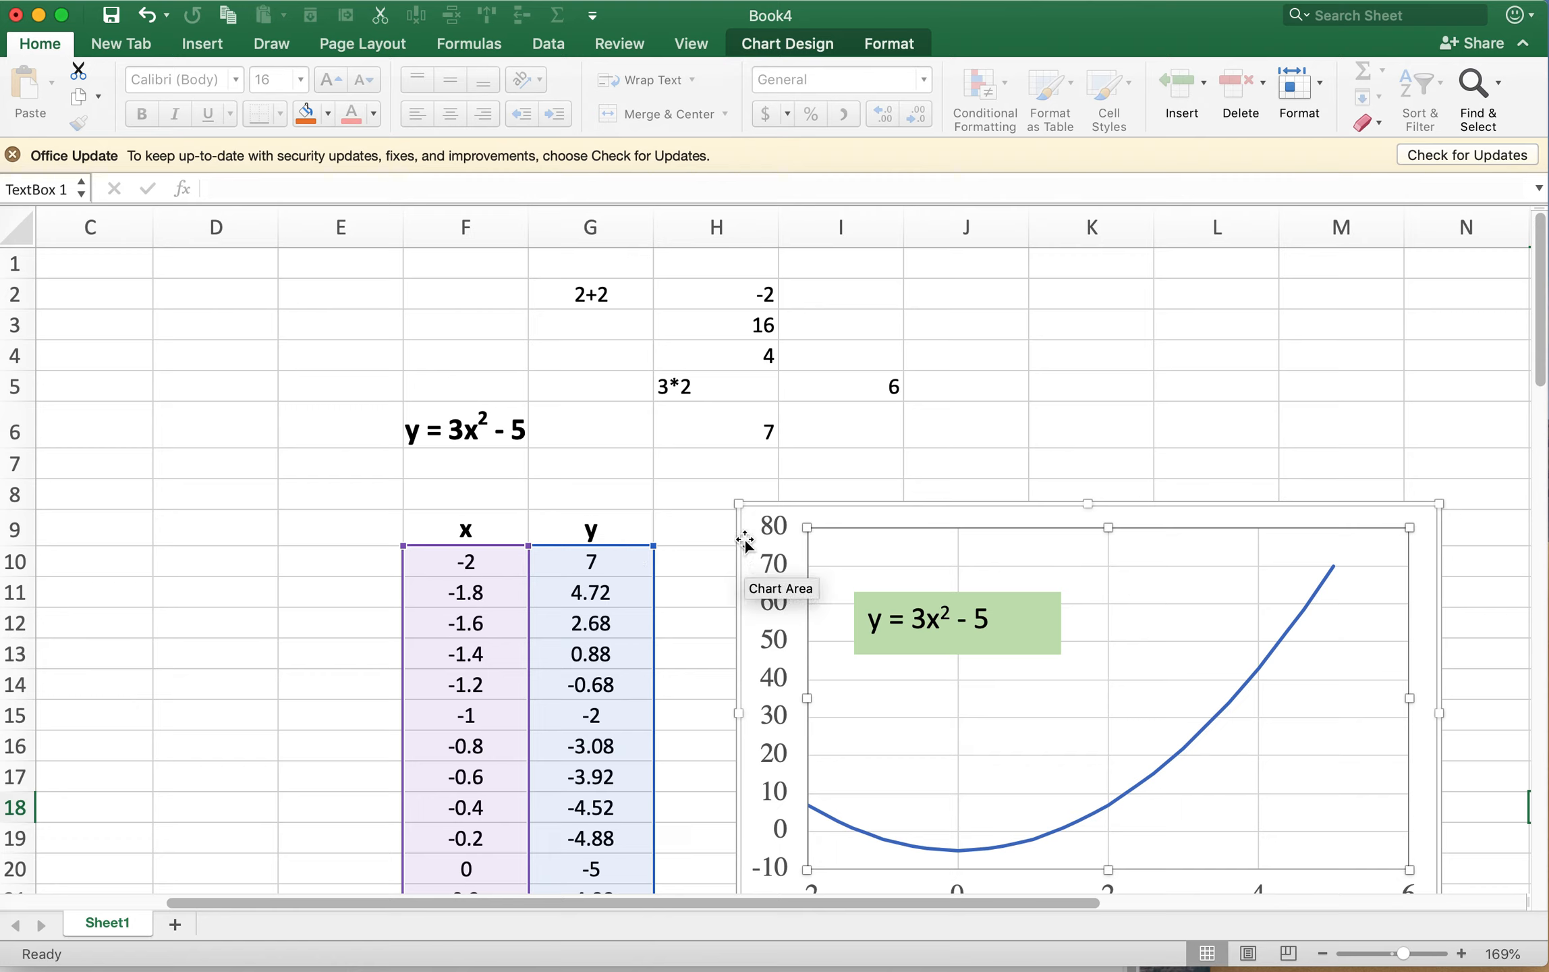
left_click_drag(759, 506, 915, 566)
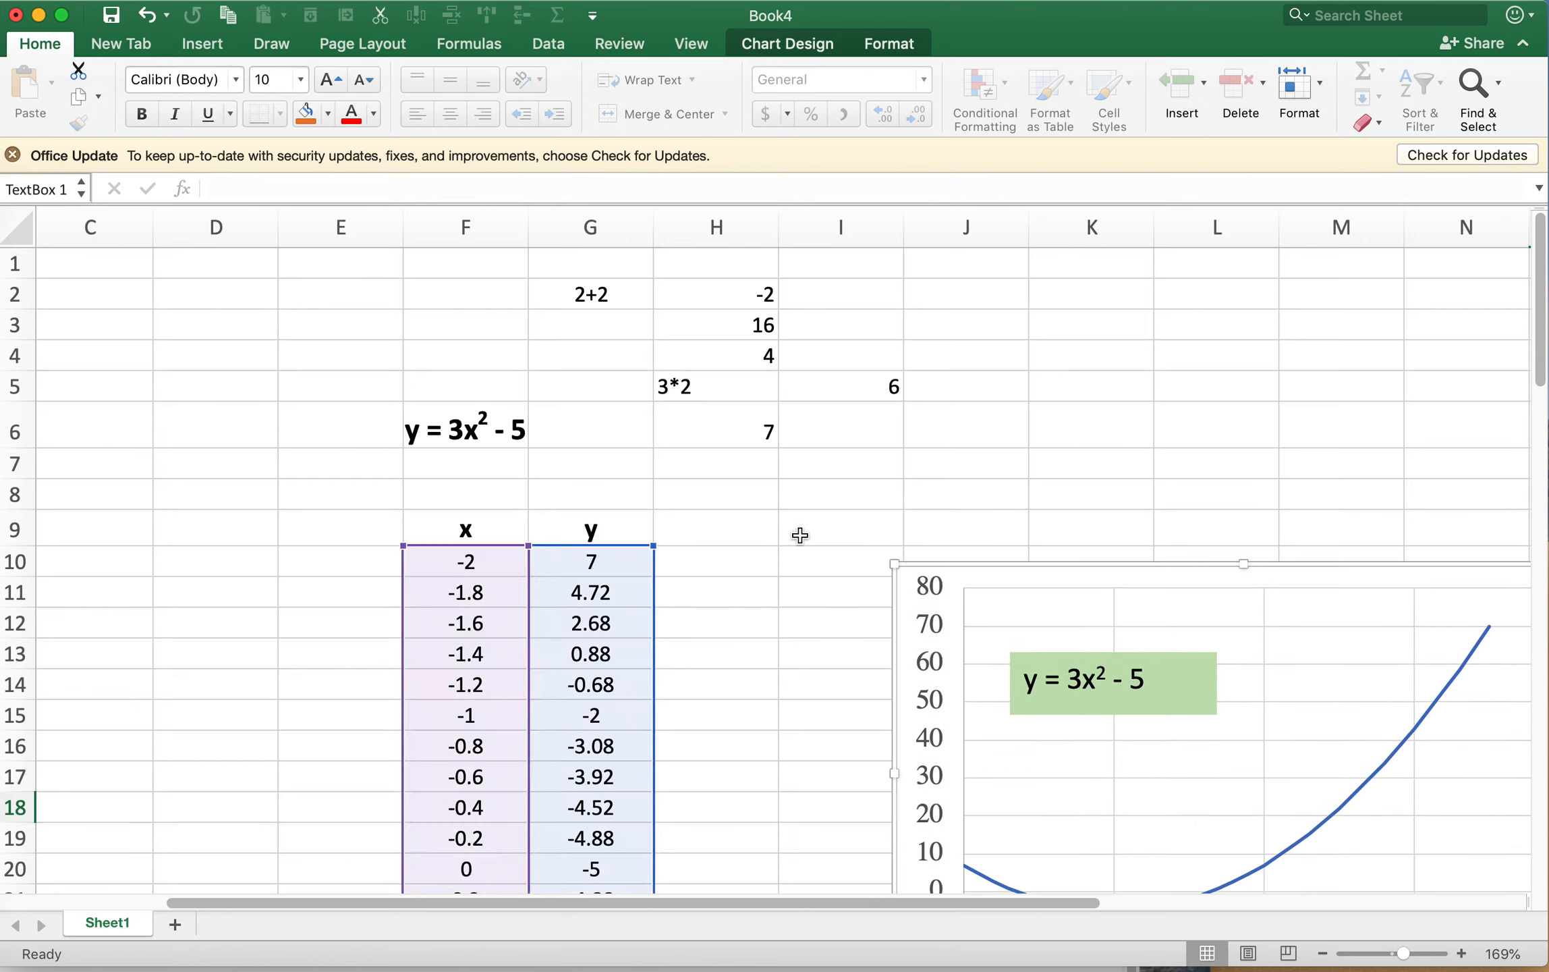
- Move the equation y = 3x² - 5 from cell F6 to cell E3
scroll(800, 535, "down", 1)
scroll(800, 535, "up", 1)
scroll(800, 535, "right", 1)
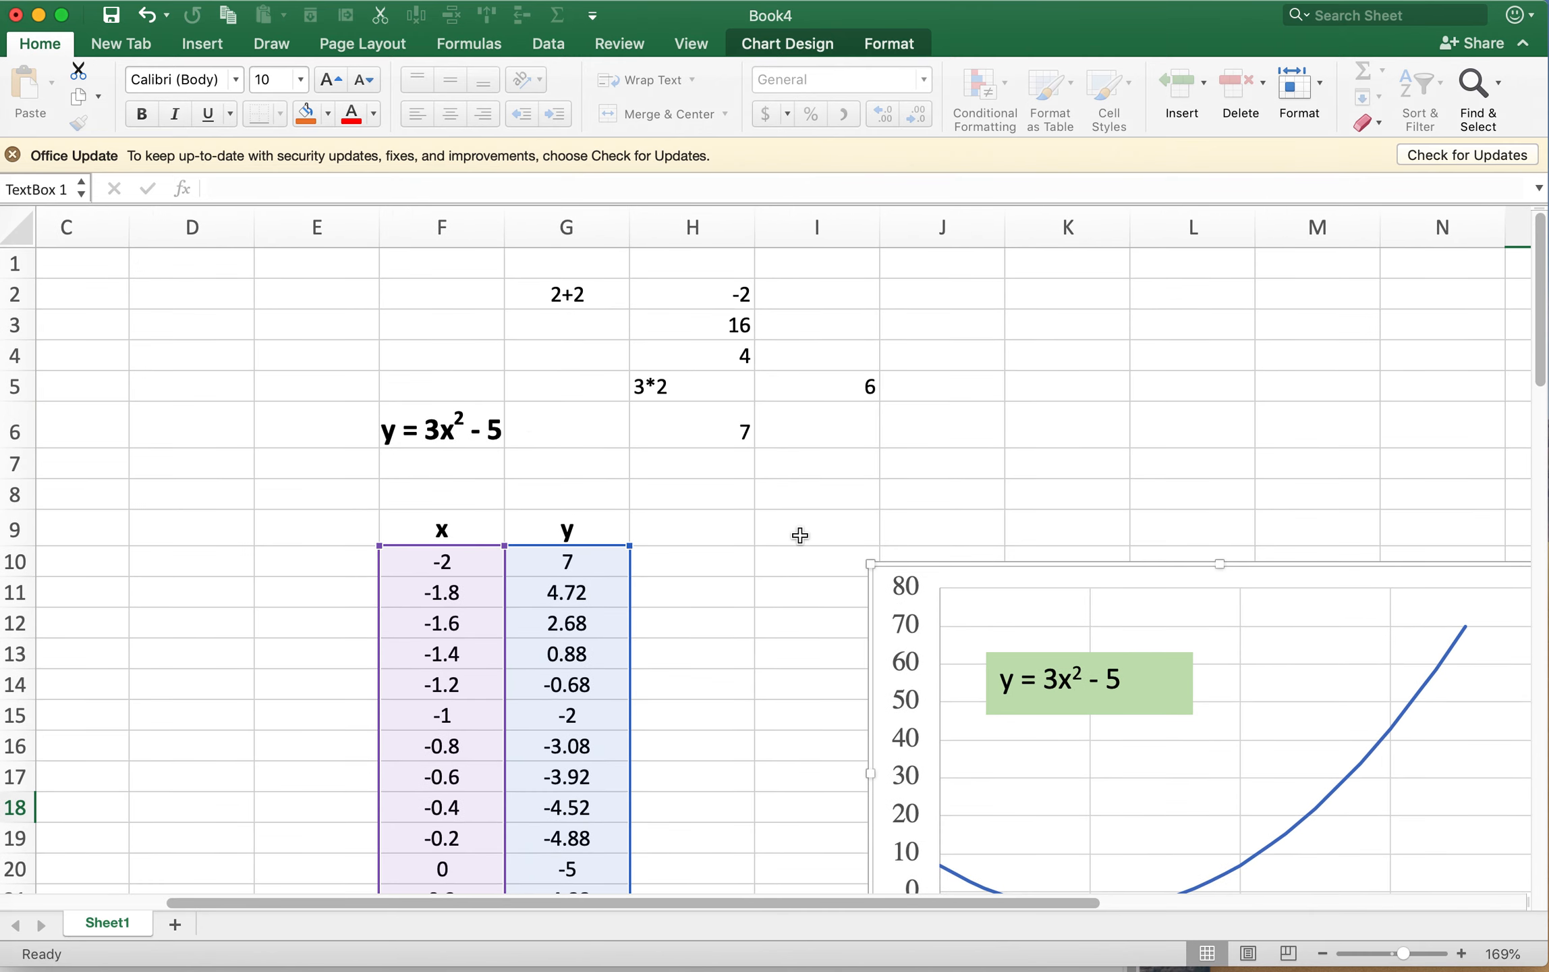
left_click(455, 435)
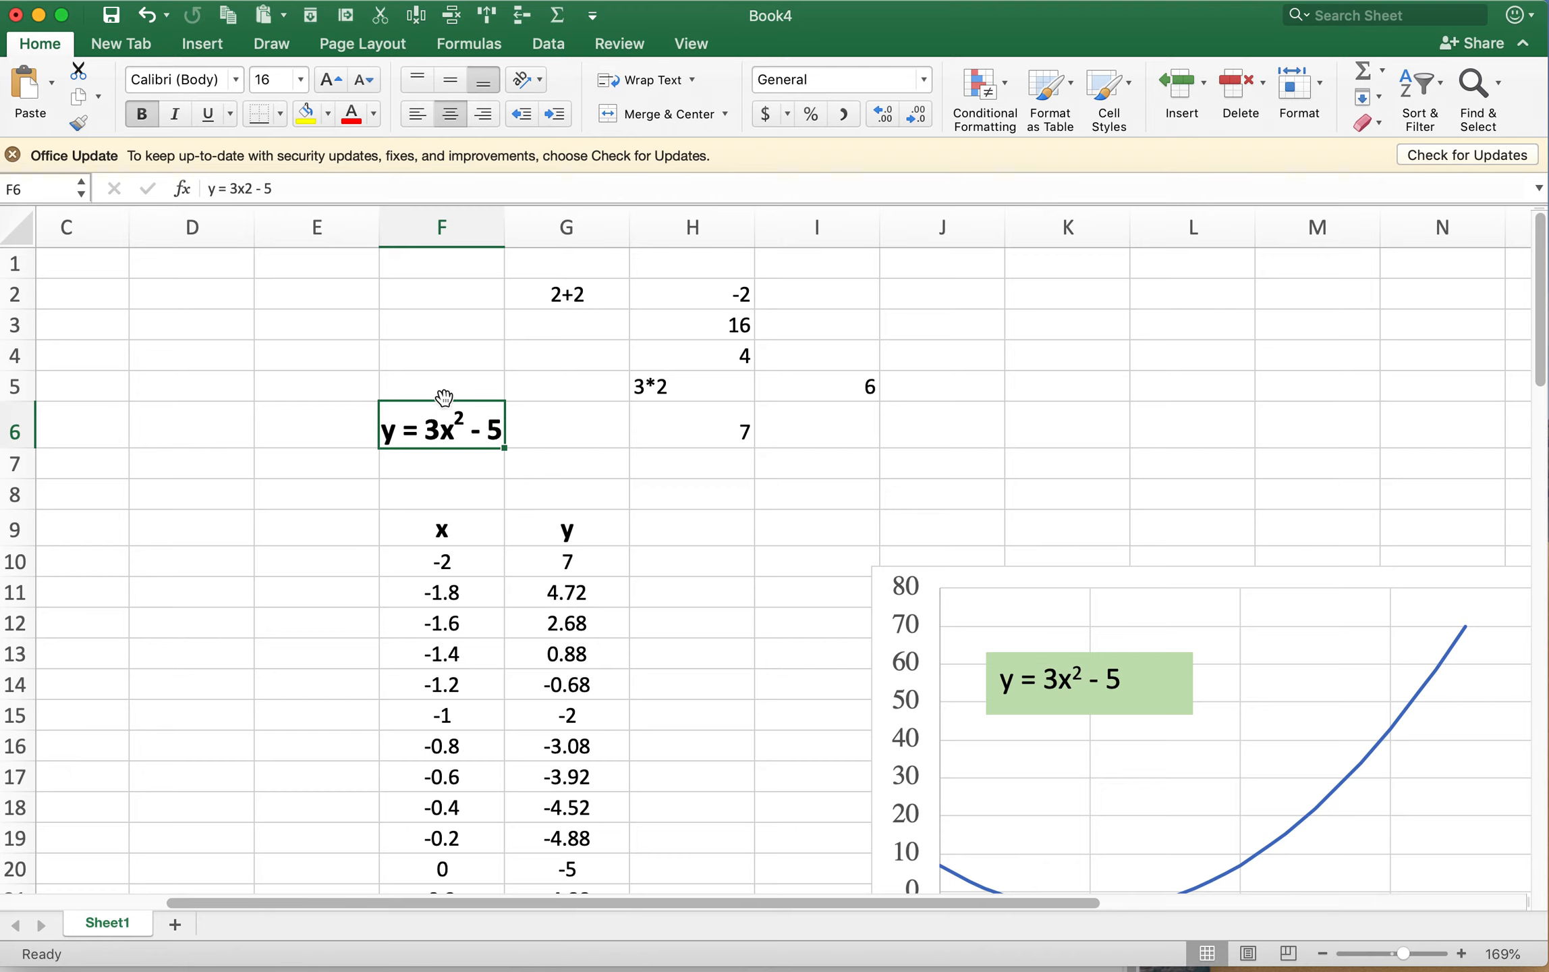
left_click_drag(431, 449, 302, 309)
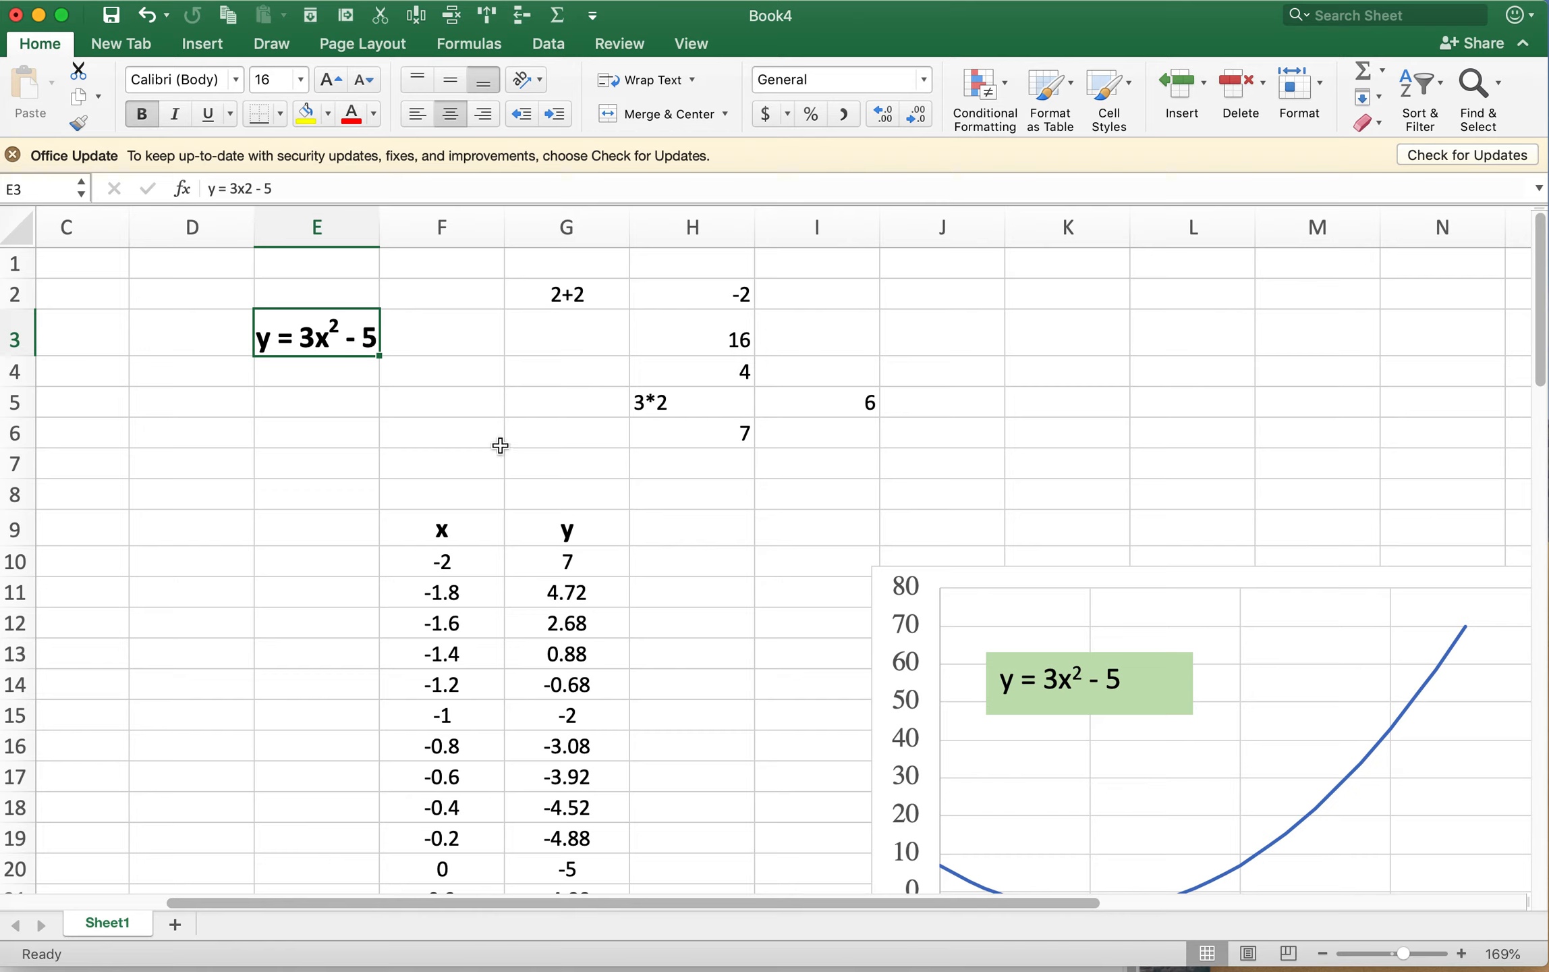
- Fill the equation from cell E3 down into cell E4
left_click(300, 399)
left_click(369, 344)
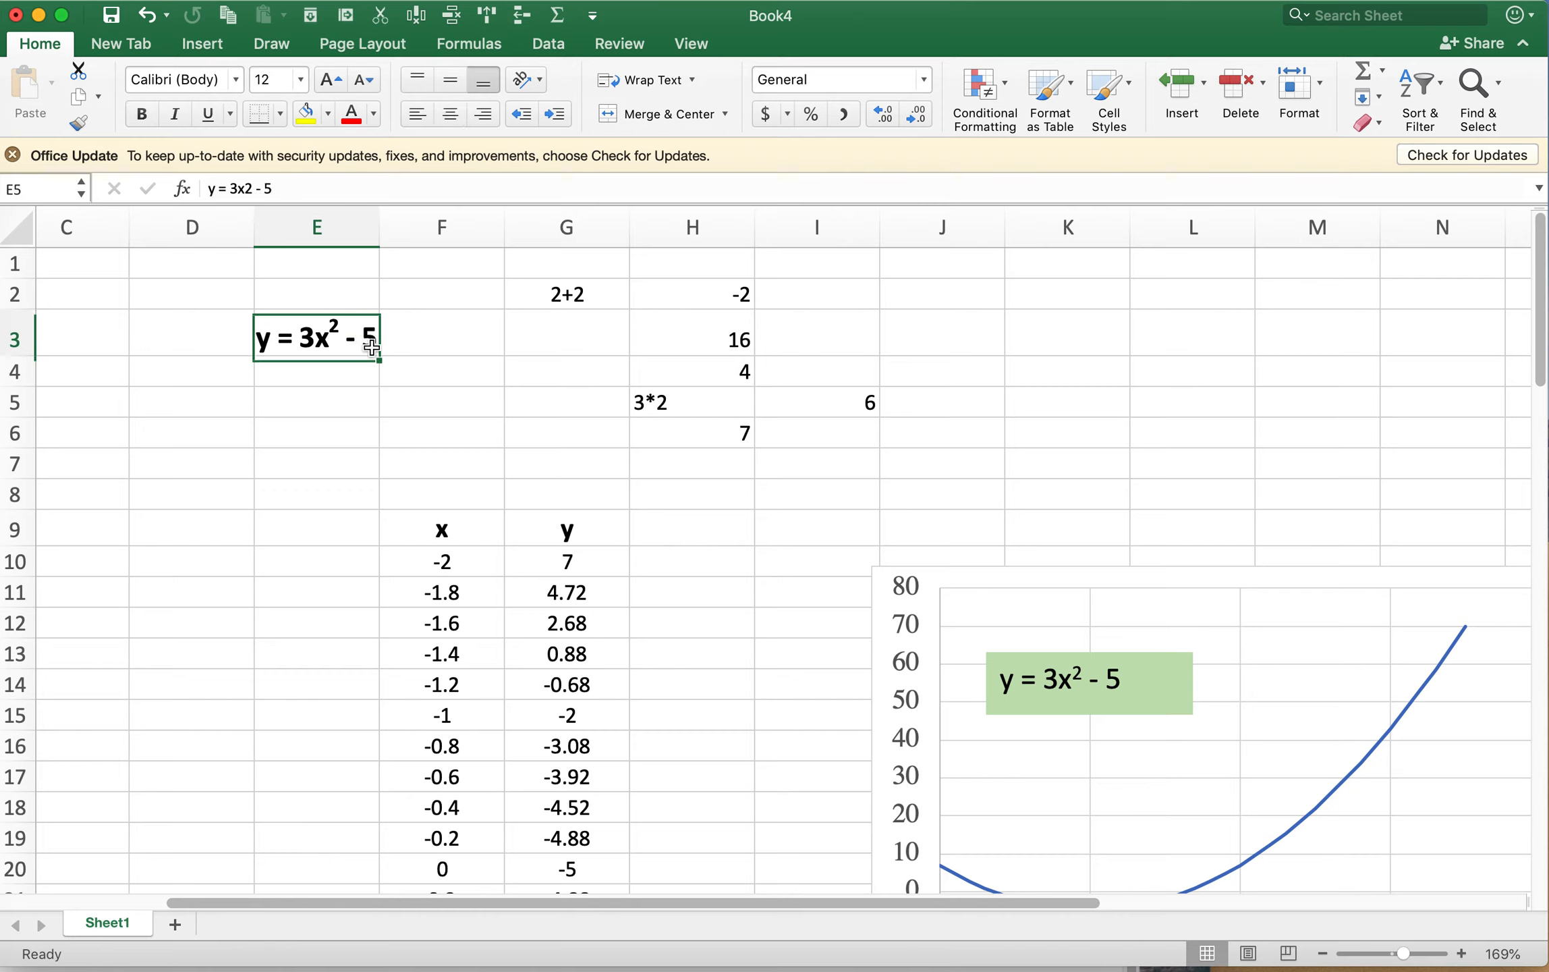
left_click_drag(379, 360, 382, 400)
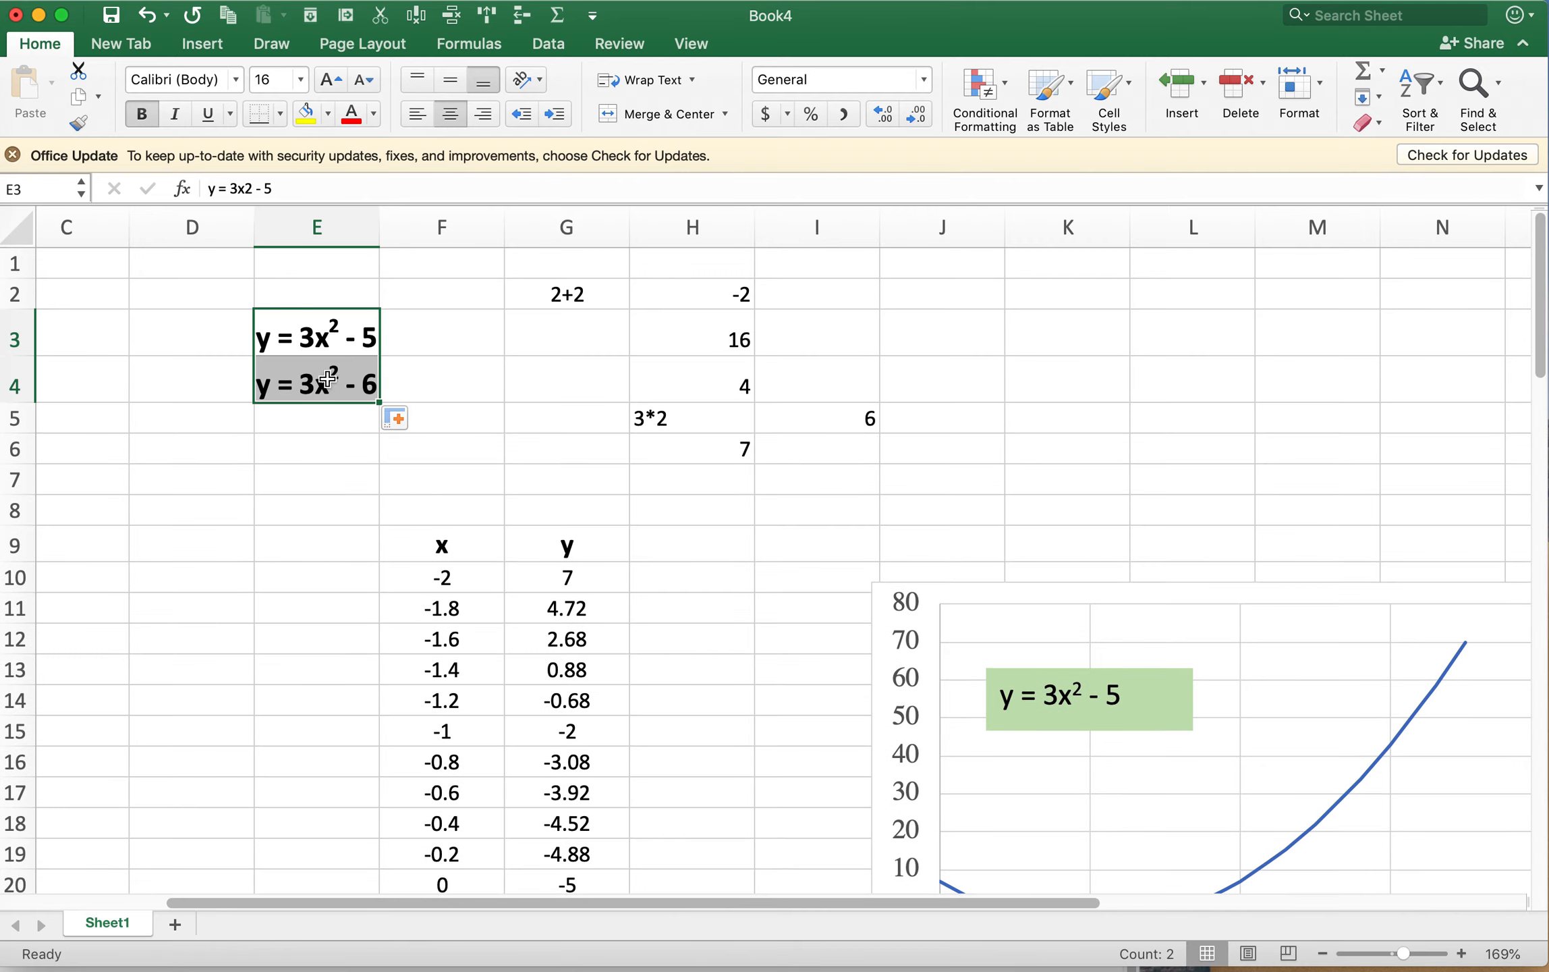
- Change the equation in cell E4 to the general form y = Ax² - B
left_click(328, 377)
double_click(316, 383)
key("BackSpace")
type("A")
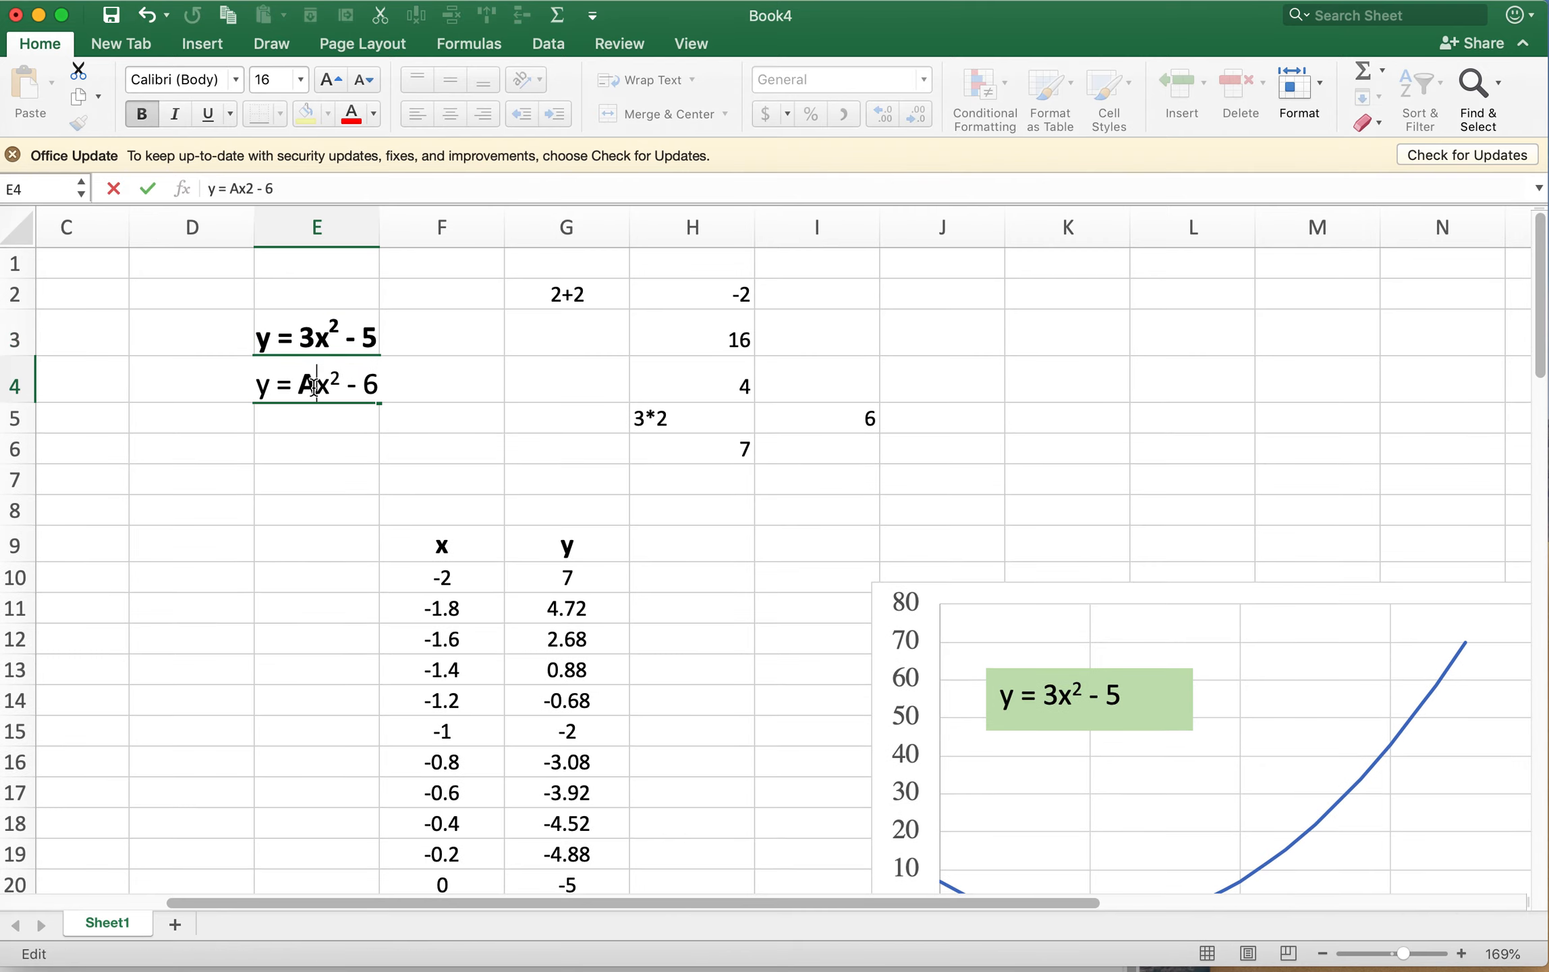
left_click_drag(365, 393, 384, 394)
type("B")
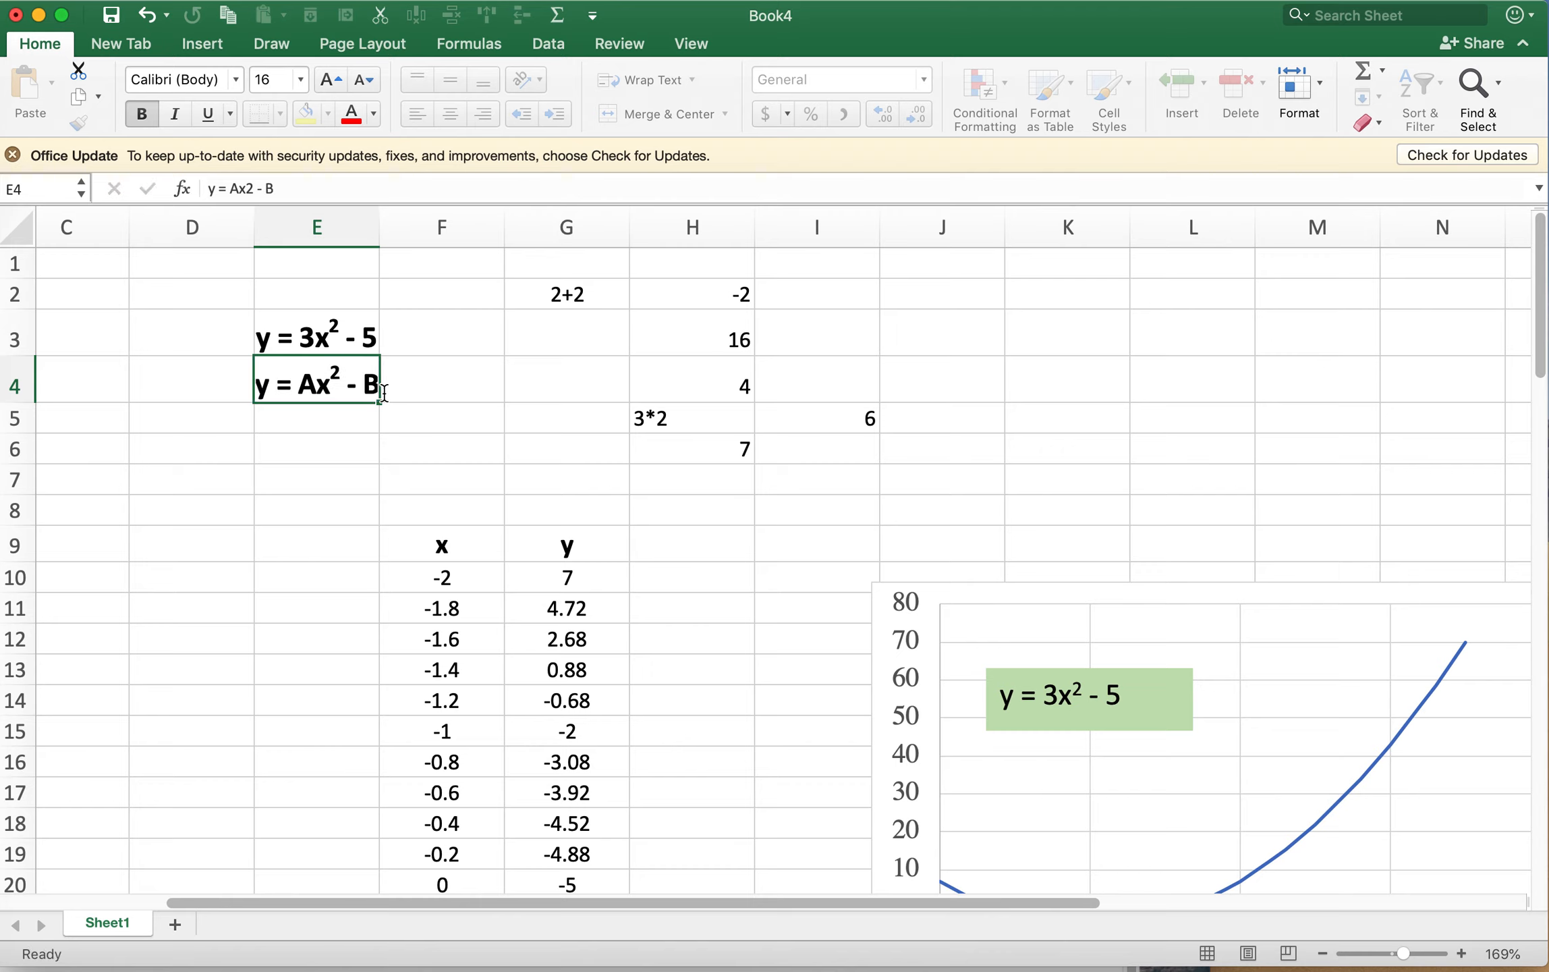
- Enter the coefficient labels A and B in F7 and F8, with values 3 and -5 beside them in G7 and G8
left_click(447, 466)
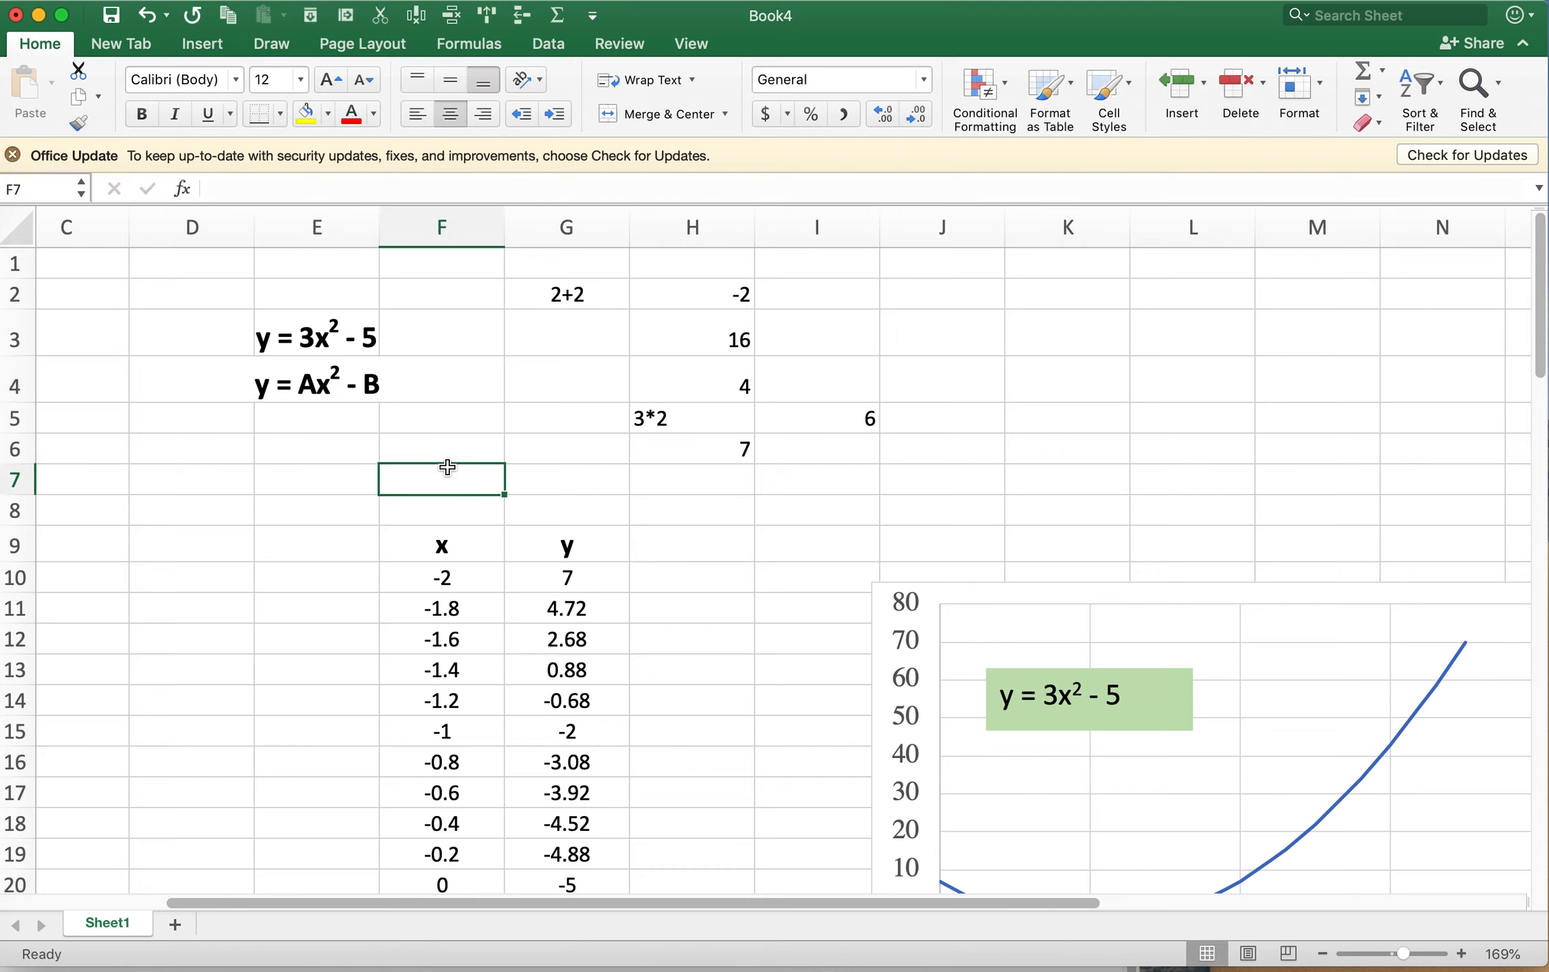
type("A")
key("Tab")
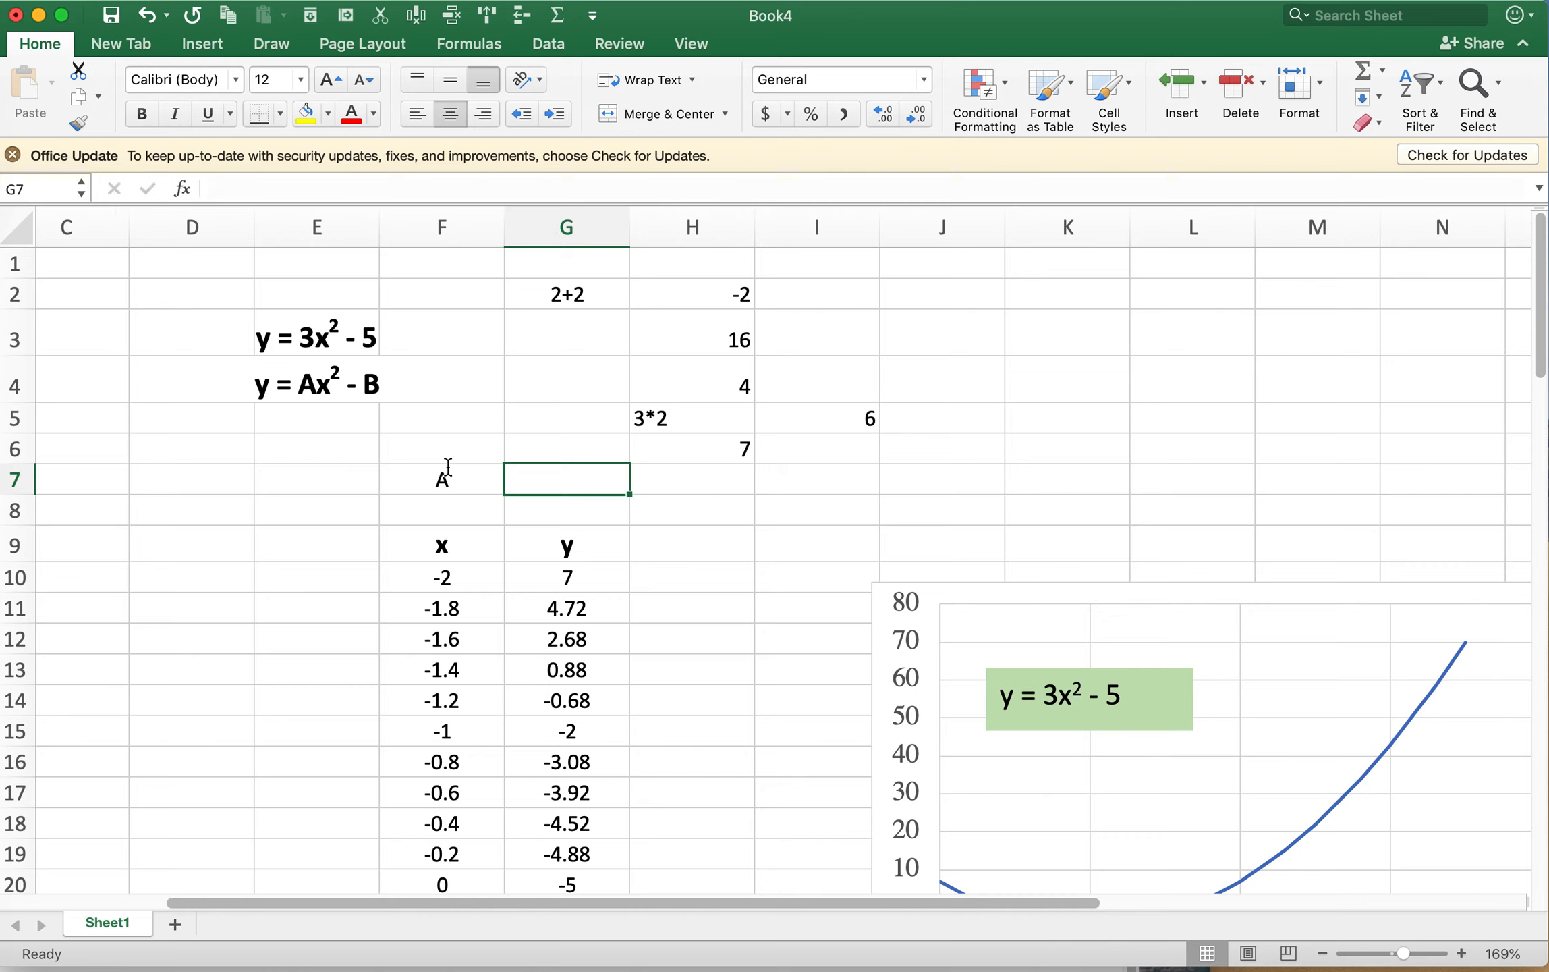
type("3")
key("Return")
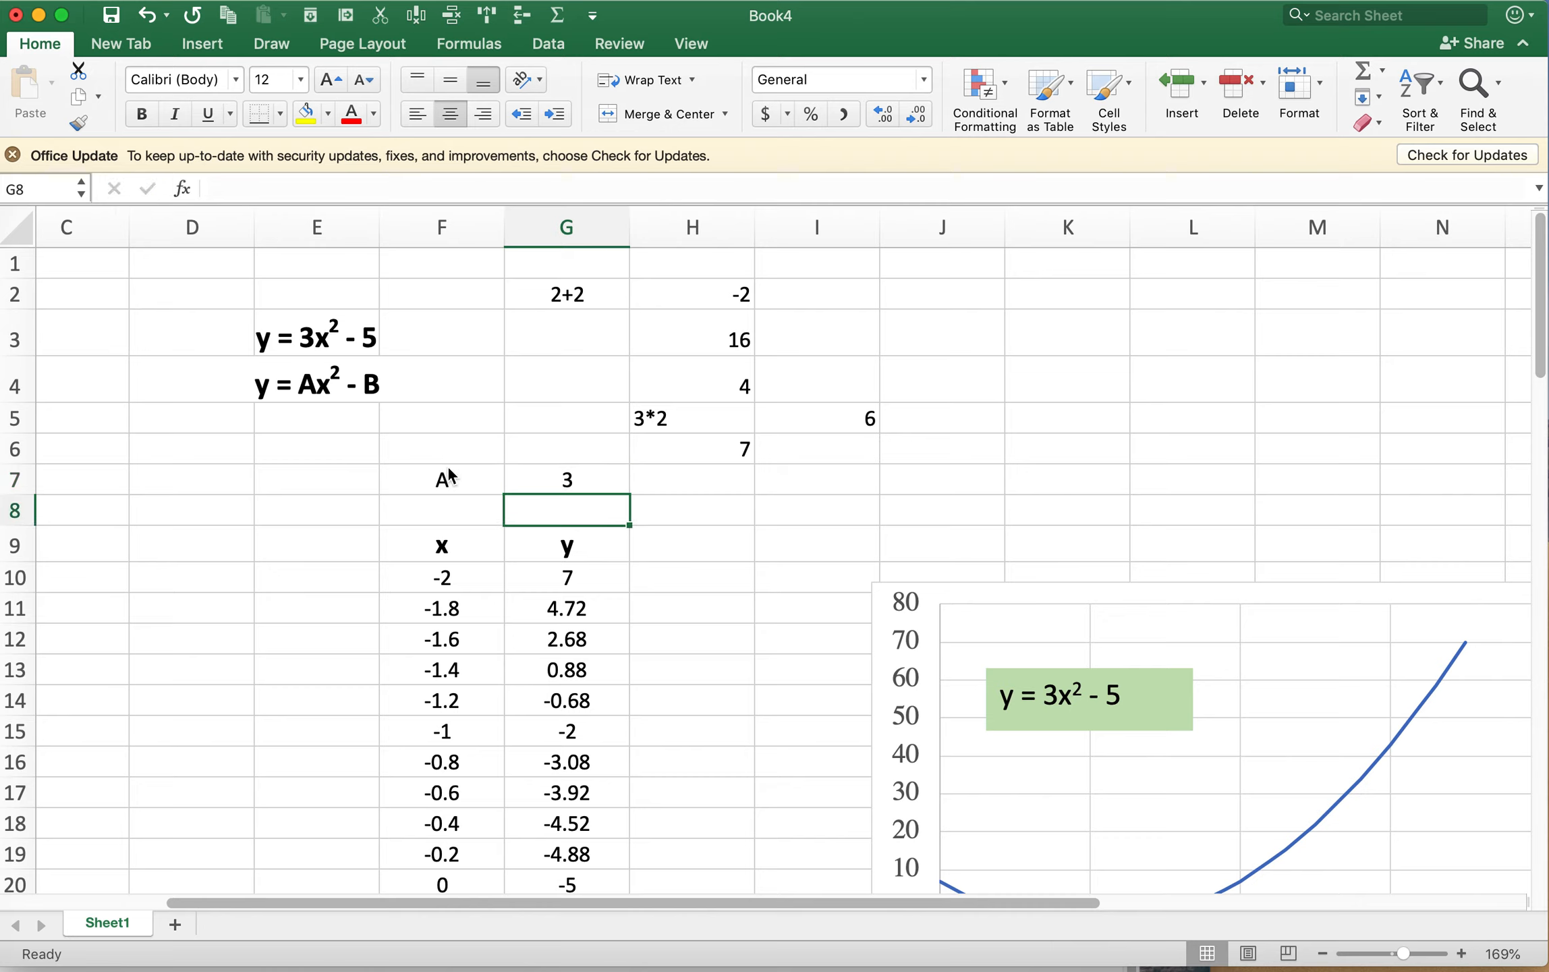
key("Left")
type("B")
key("Tab")
type("-5")
key("ctrl+Return")
- Replace the coefficient 3 in the first y formula, cell G10, with a reference to cell G7
left_click(571, 580)
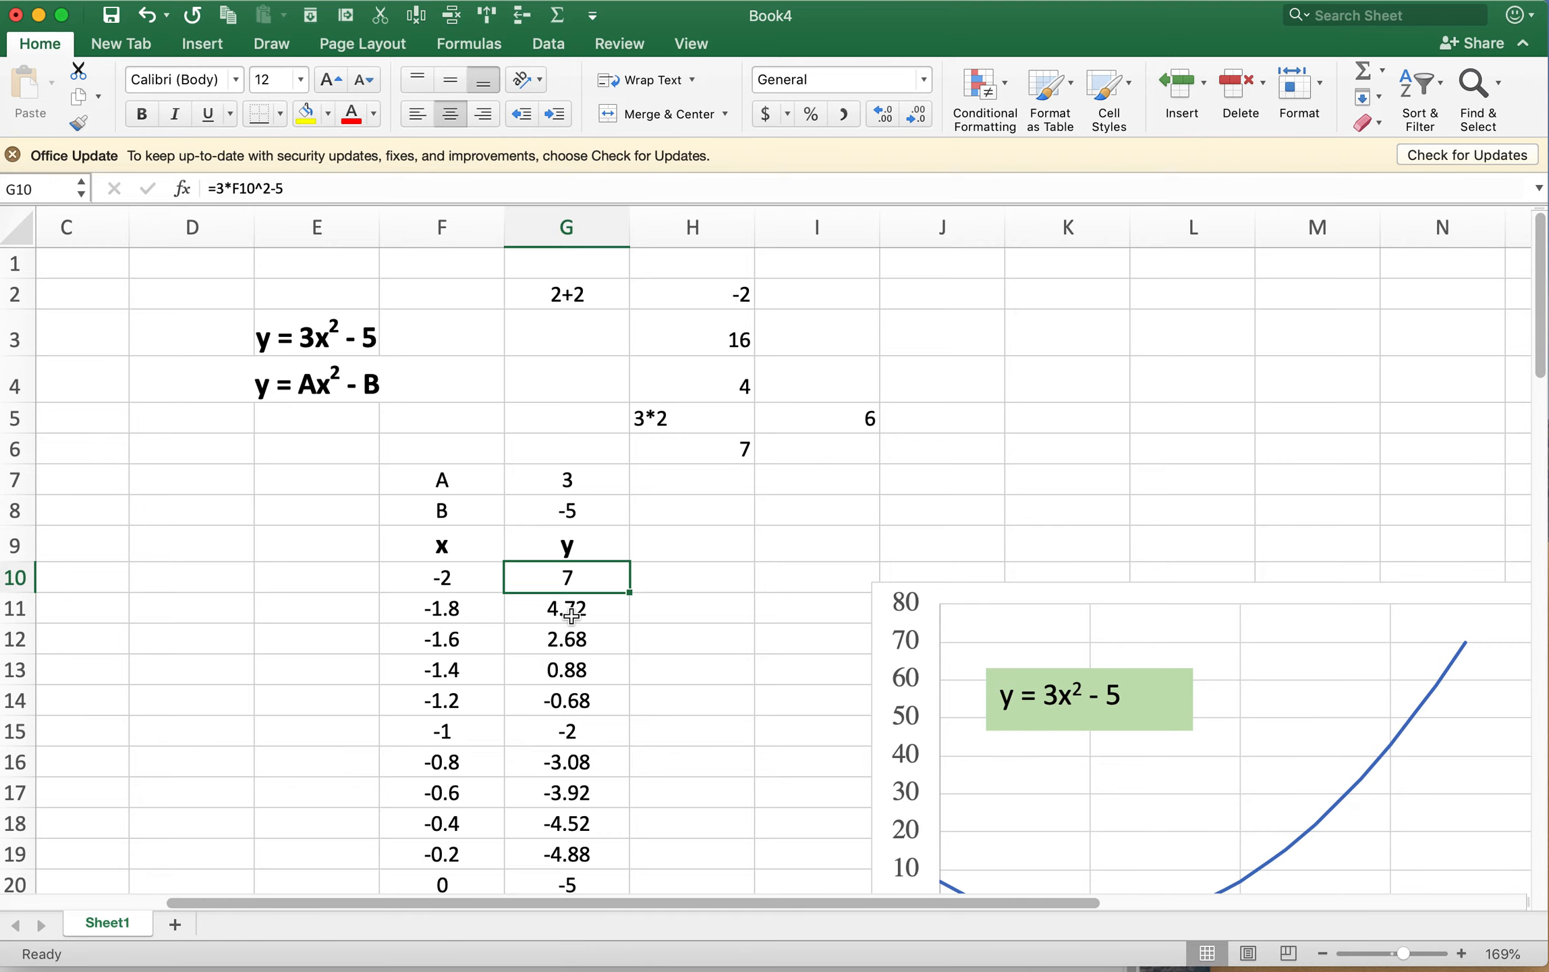
scroll(577, 627, "down", 1)
scroll(573, 593, "up", 1)
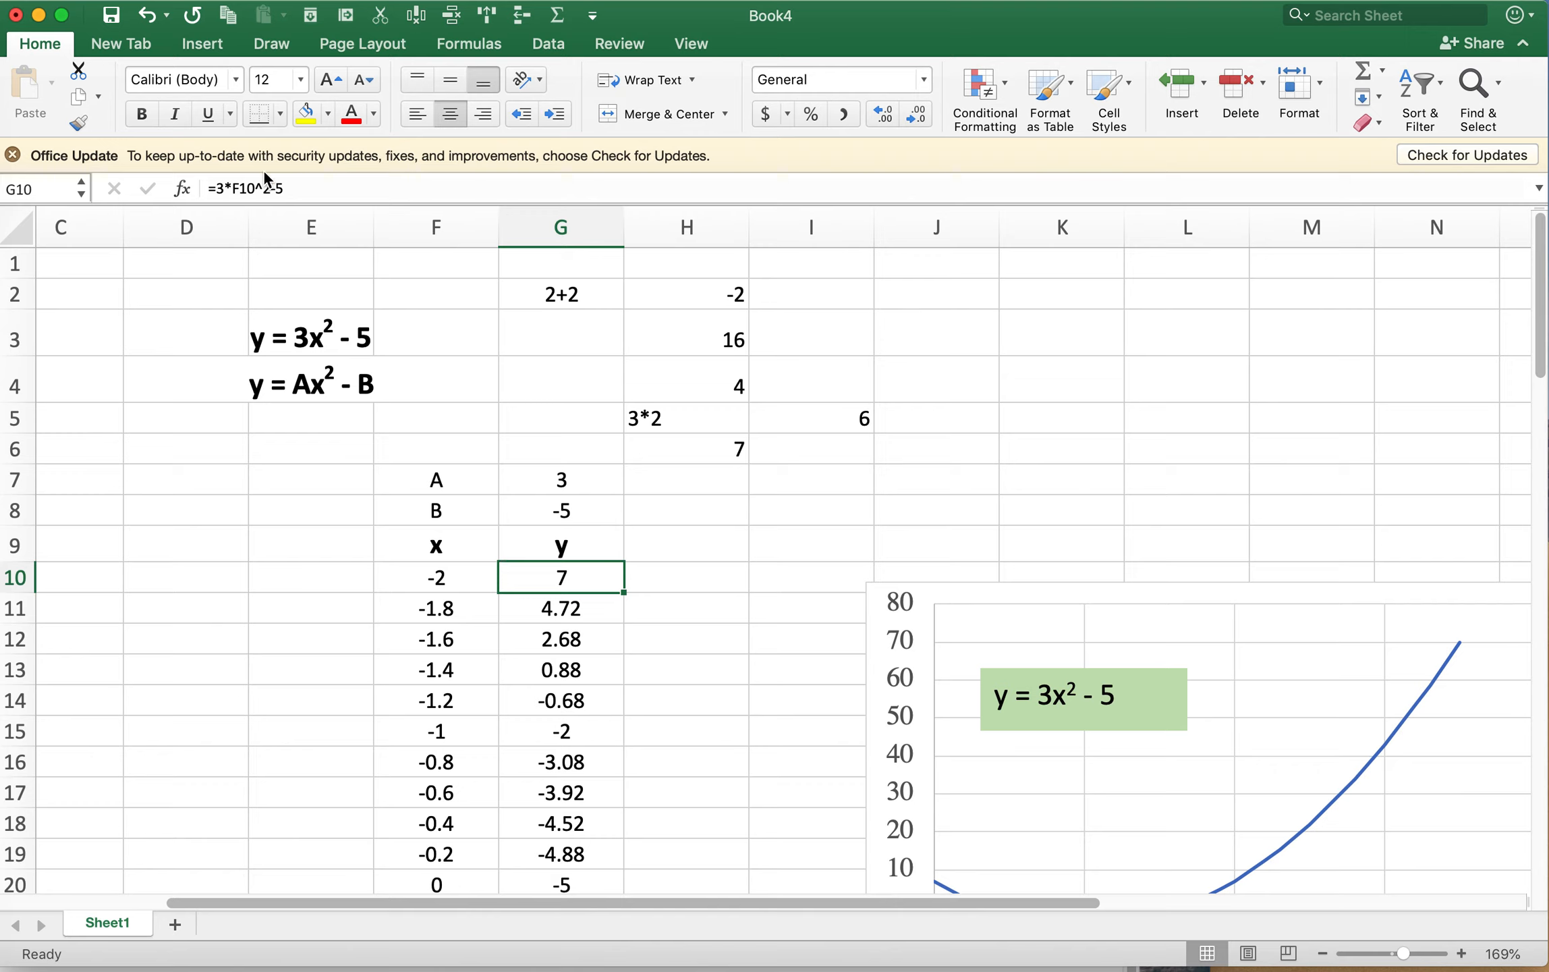
double_click(215, 190)
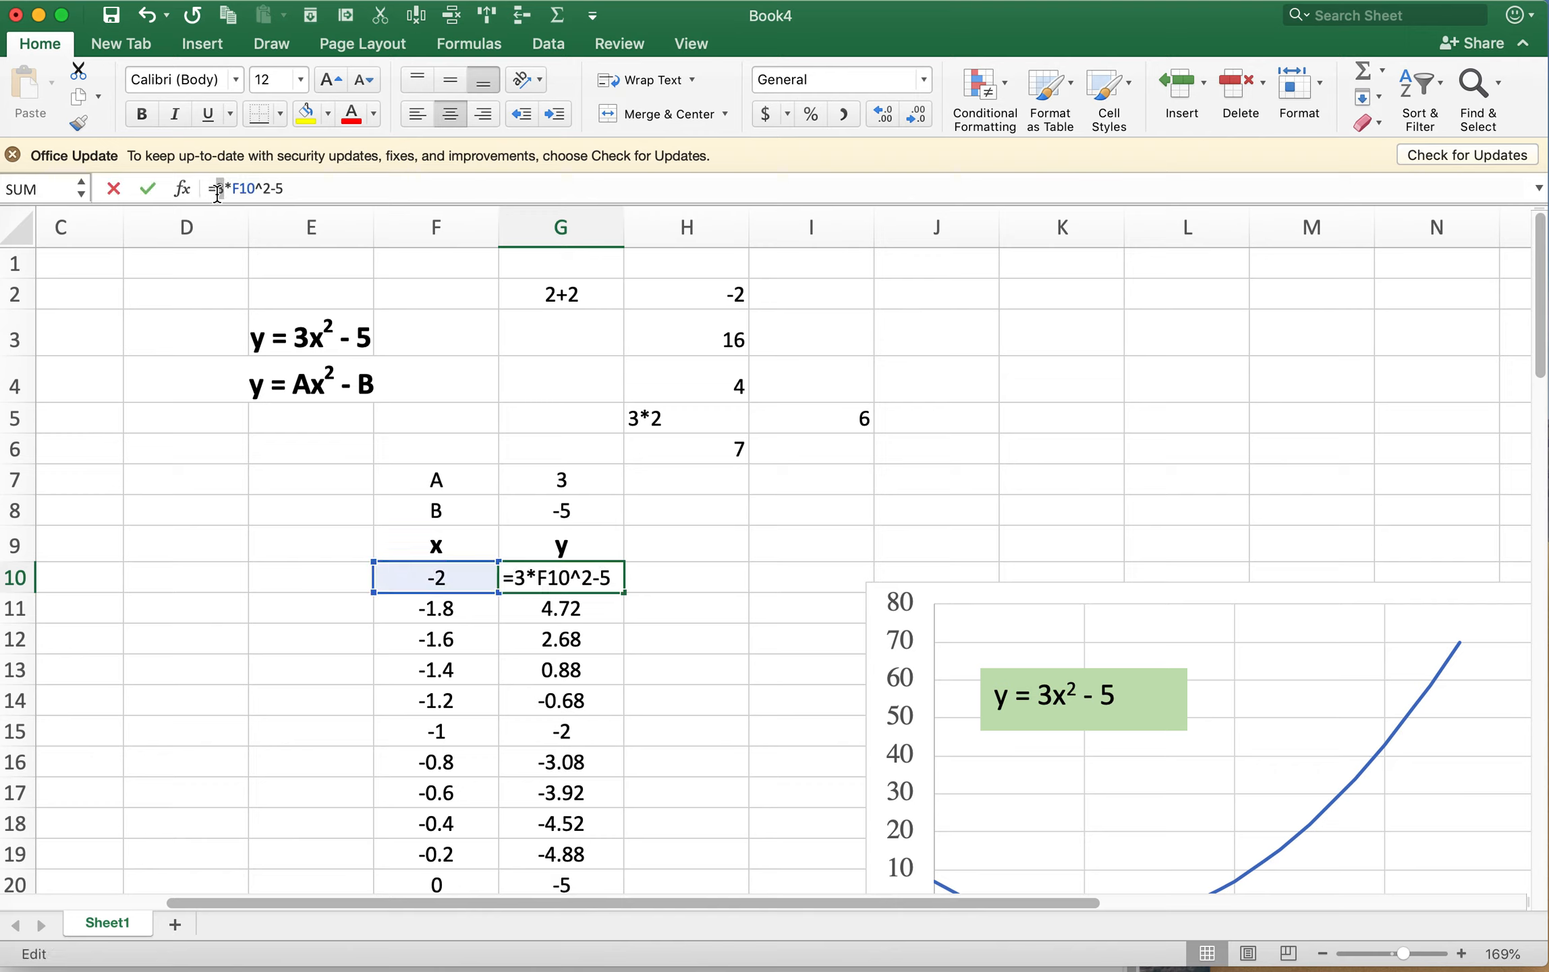
left_click(559, 479)
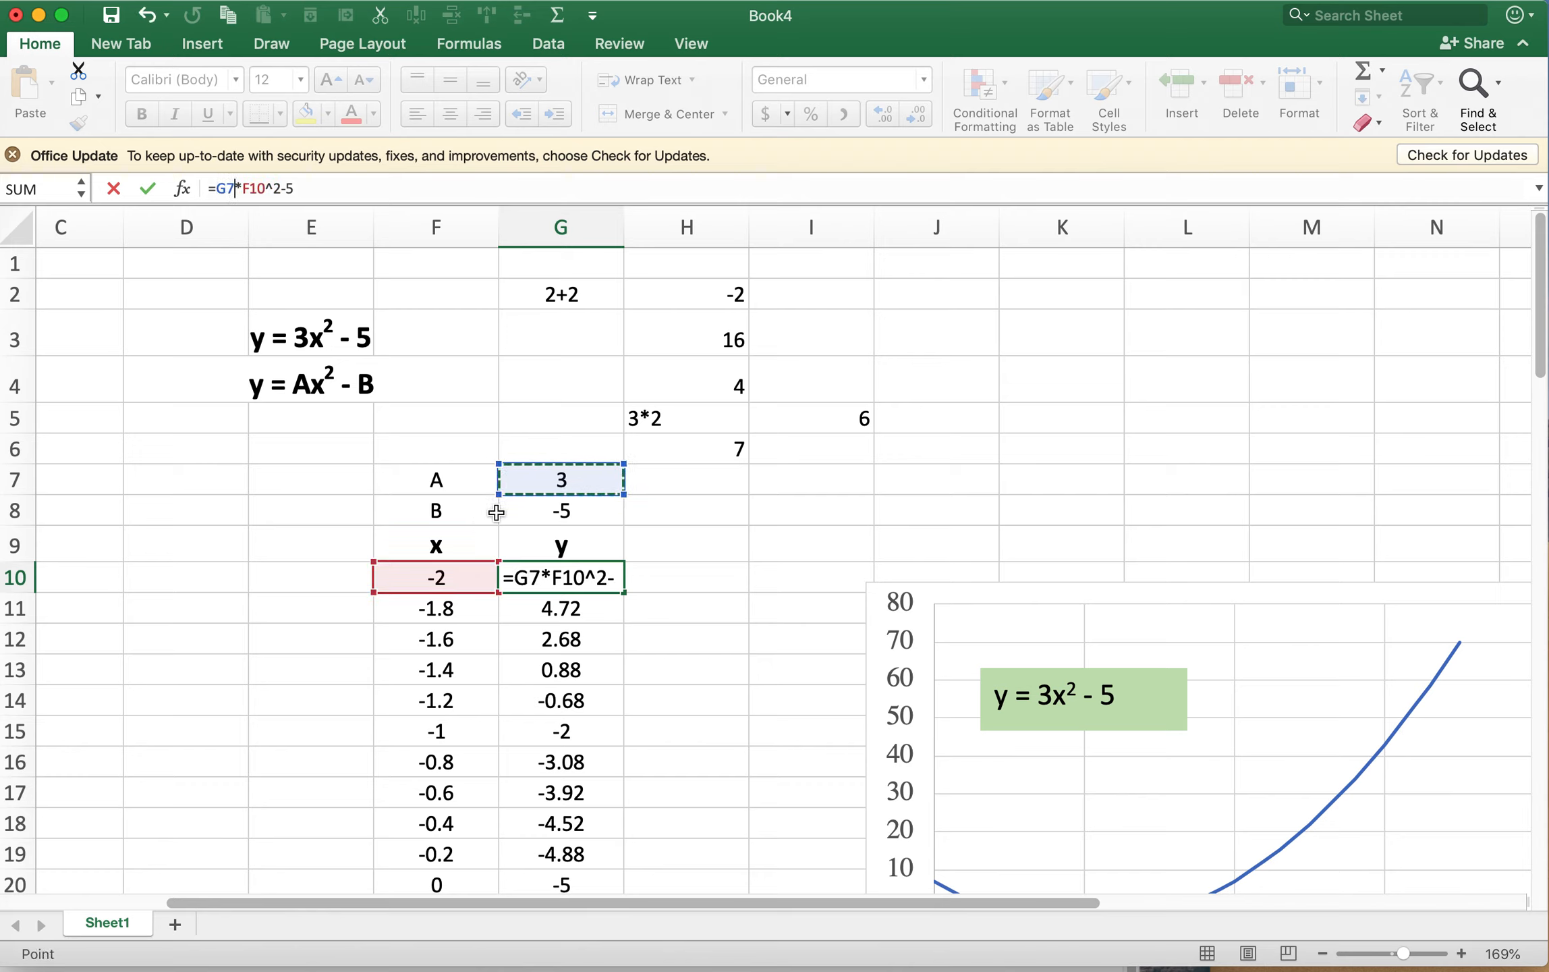
key("Return")
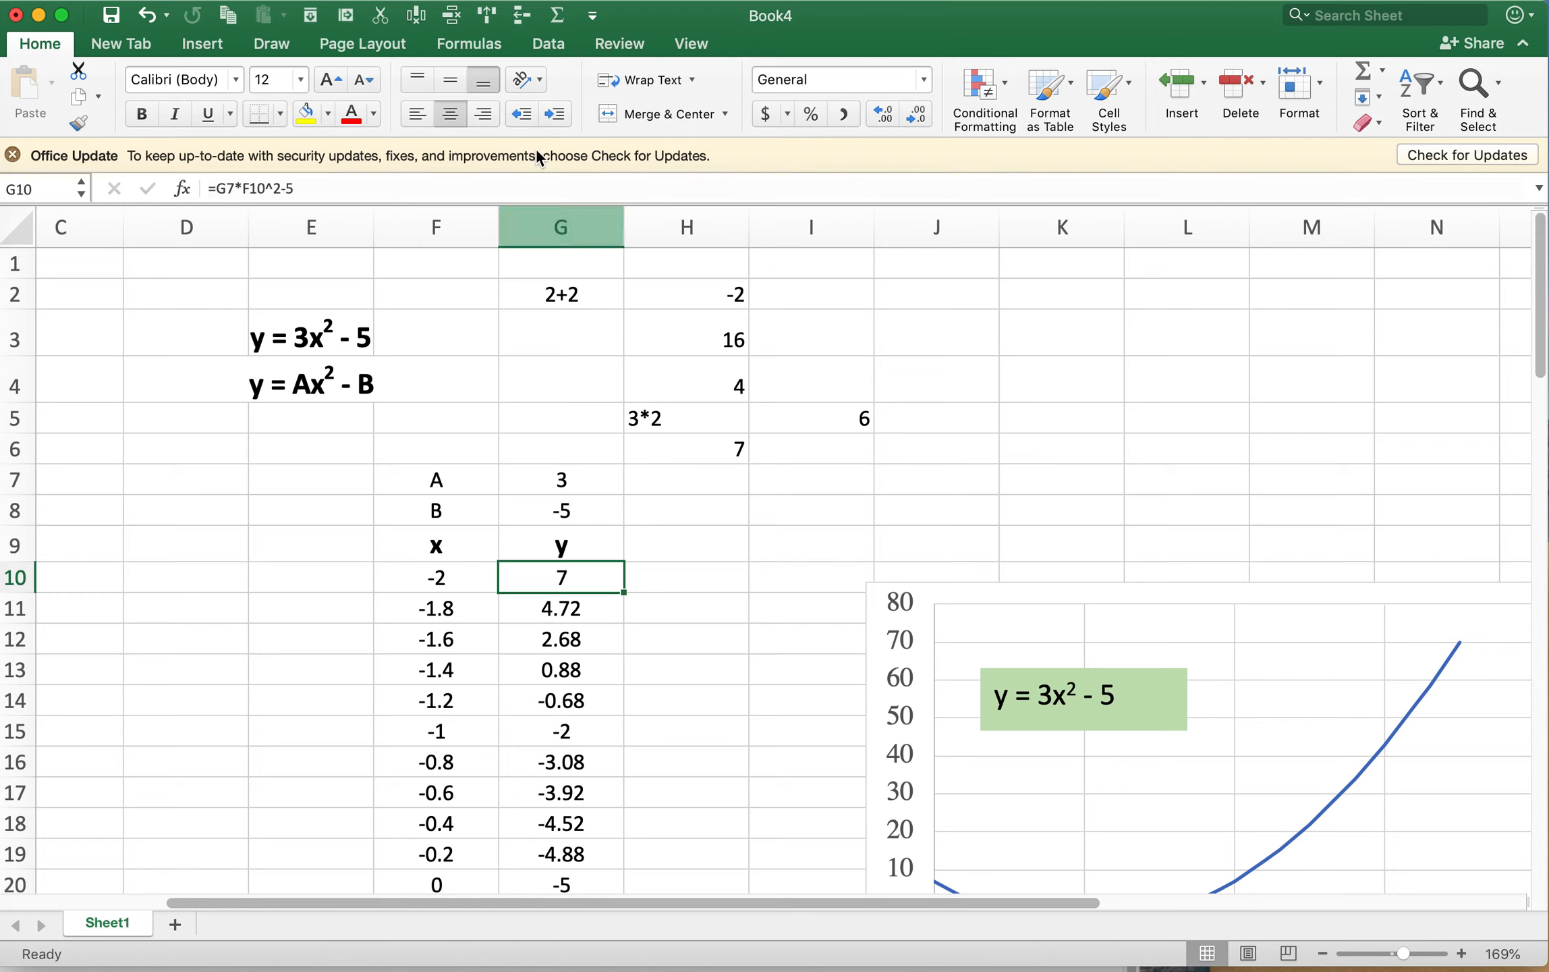
- Replace the constant -5 in the G10 formula with +G8, giving =G7*F10^2+G8
double_click(265, 197)
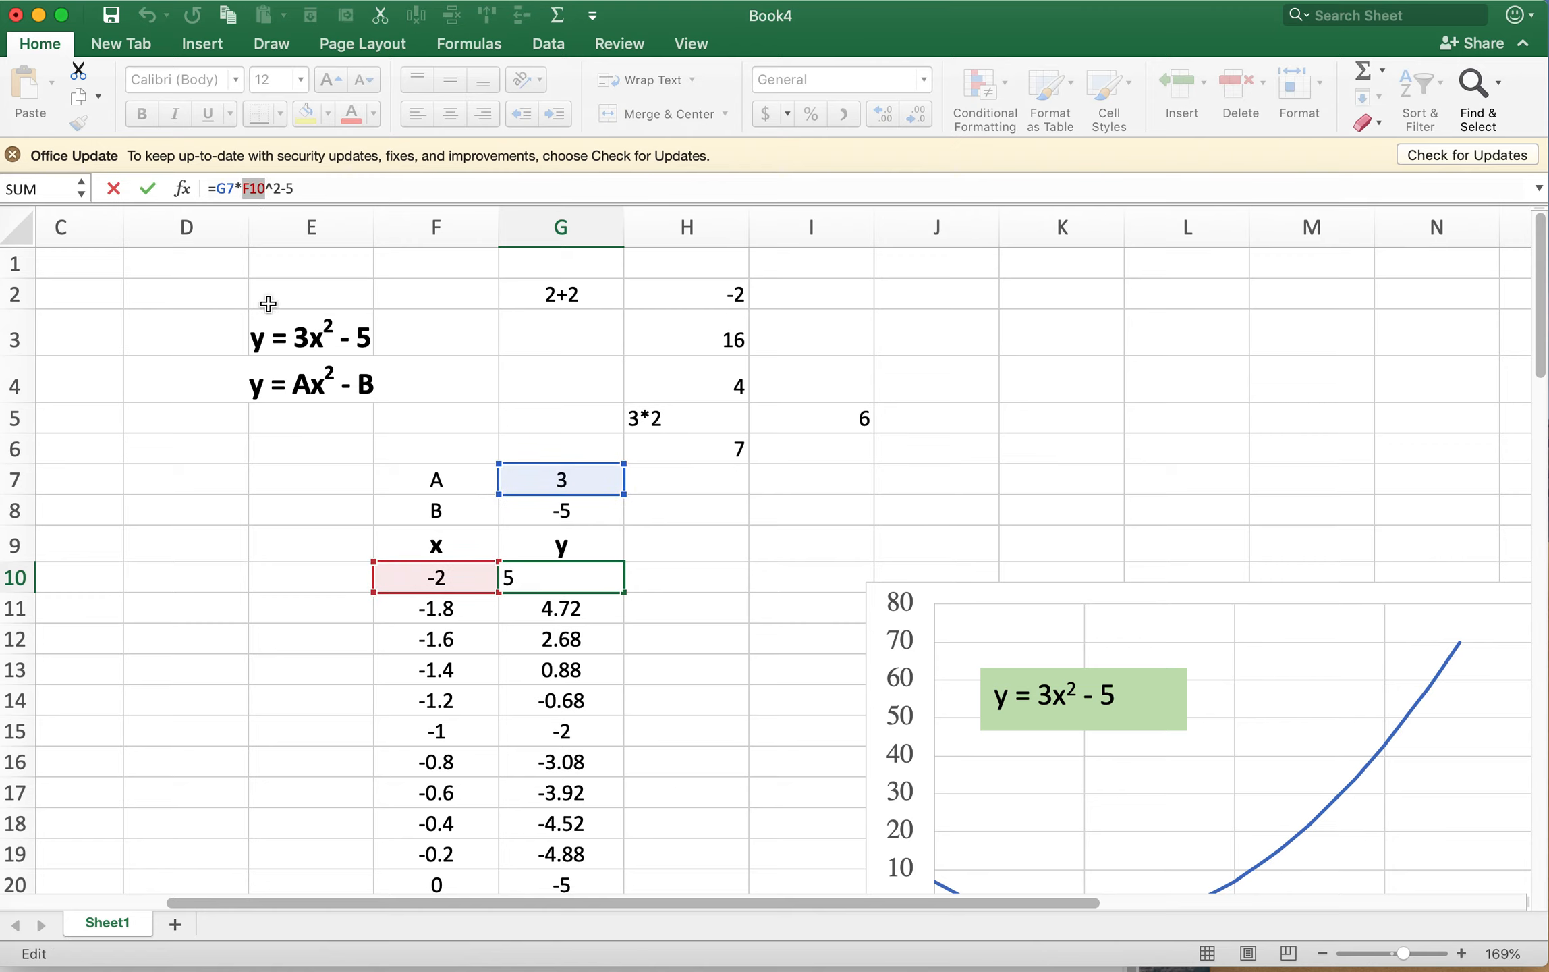
double_click(290, 190)
left_click(296, 193)
type("+")
left_click(563, 513)
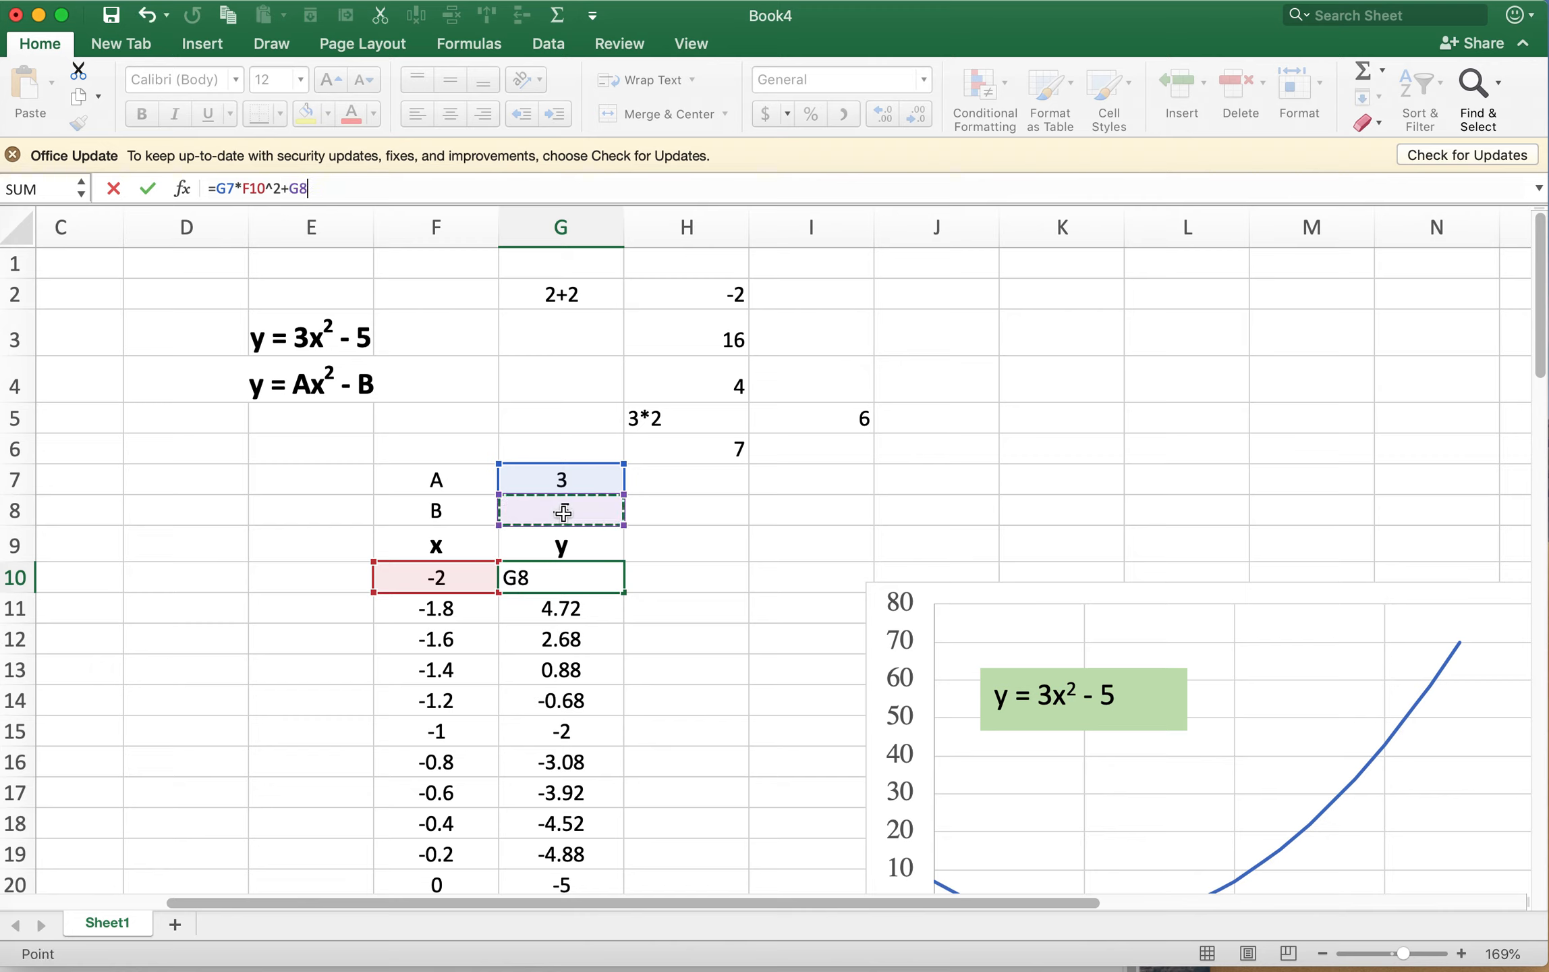
key("Return")
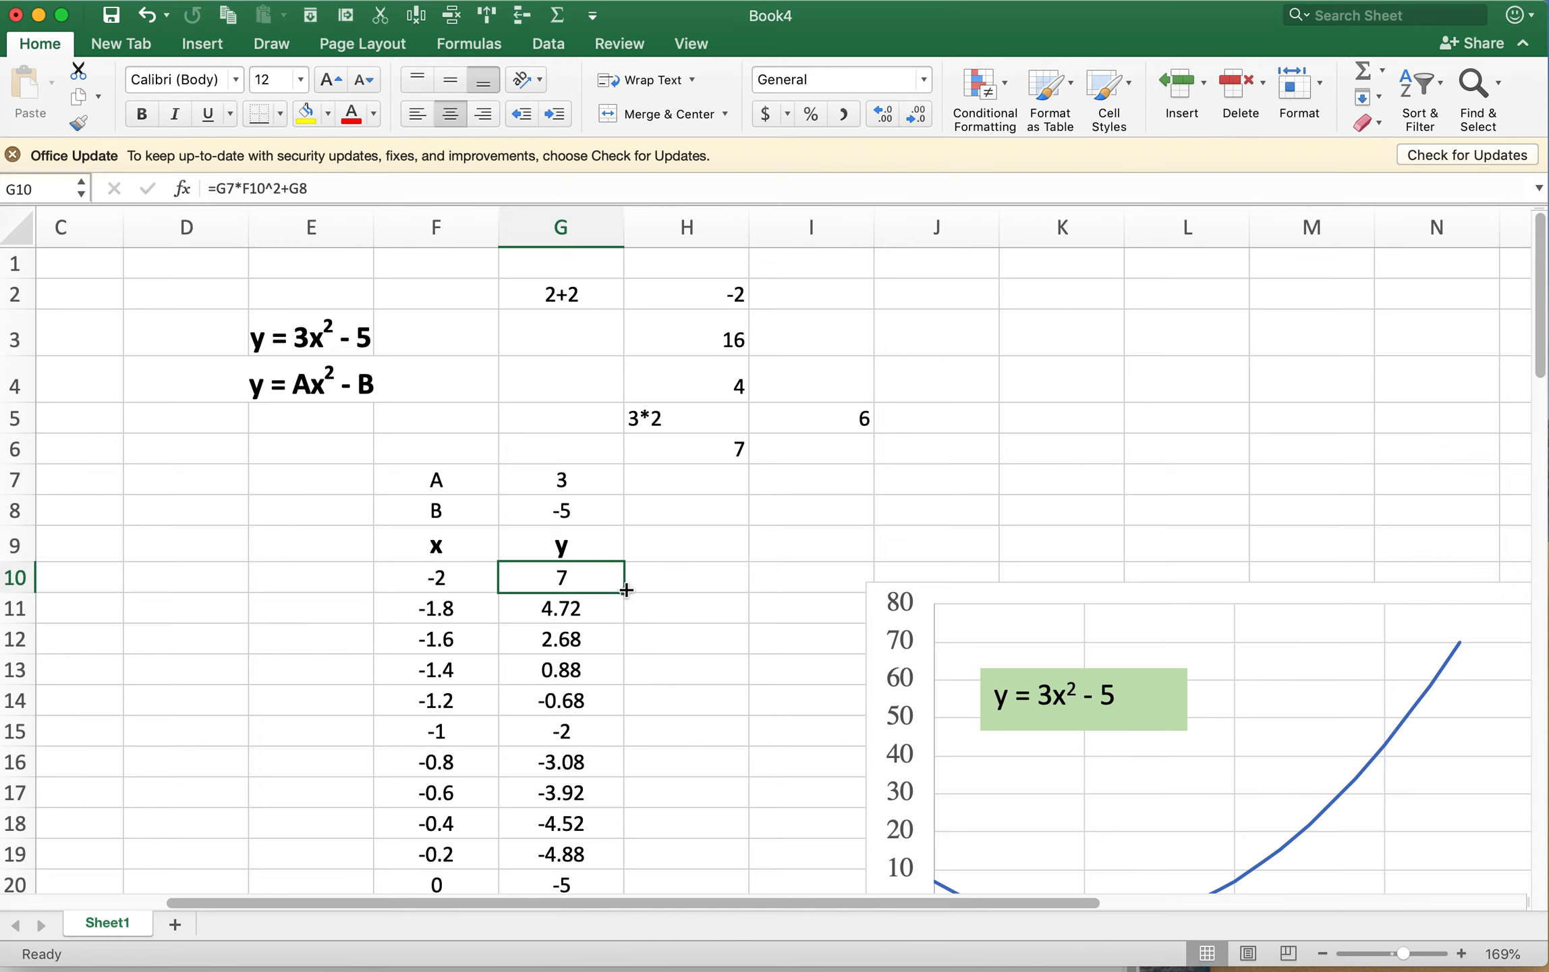
- Try to fill the G10 formula down to G17 and check the copied formulas in G11 and G13
left_click_drag(626, 590, 611, 783)
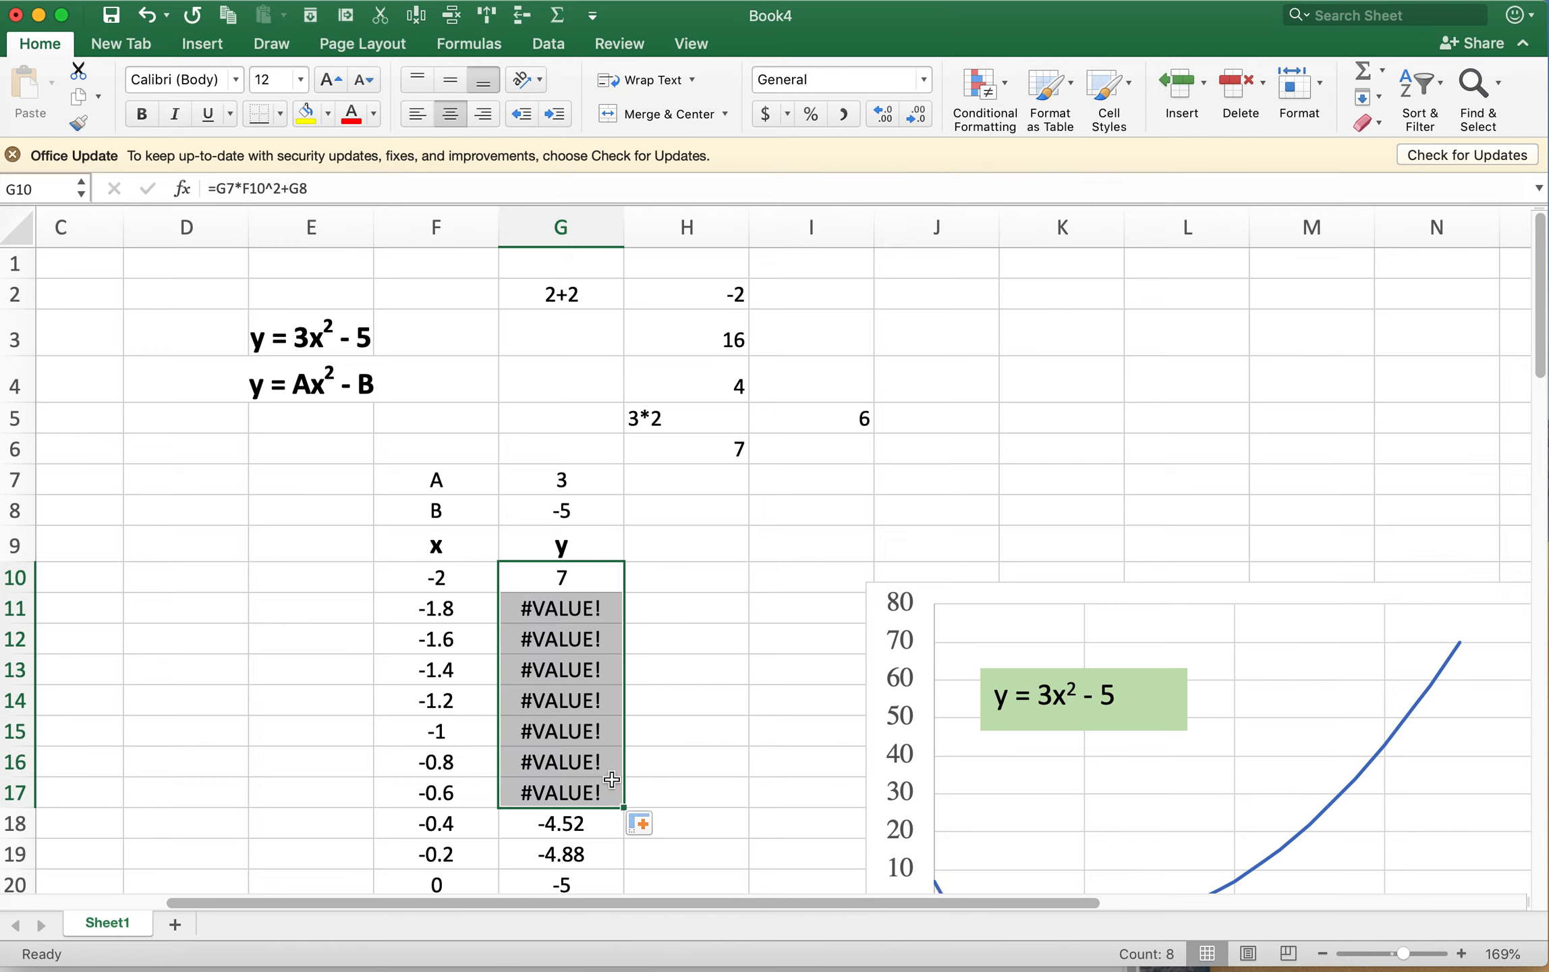
left_click(593, 608)
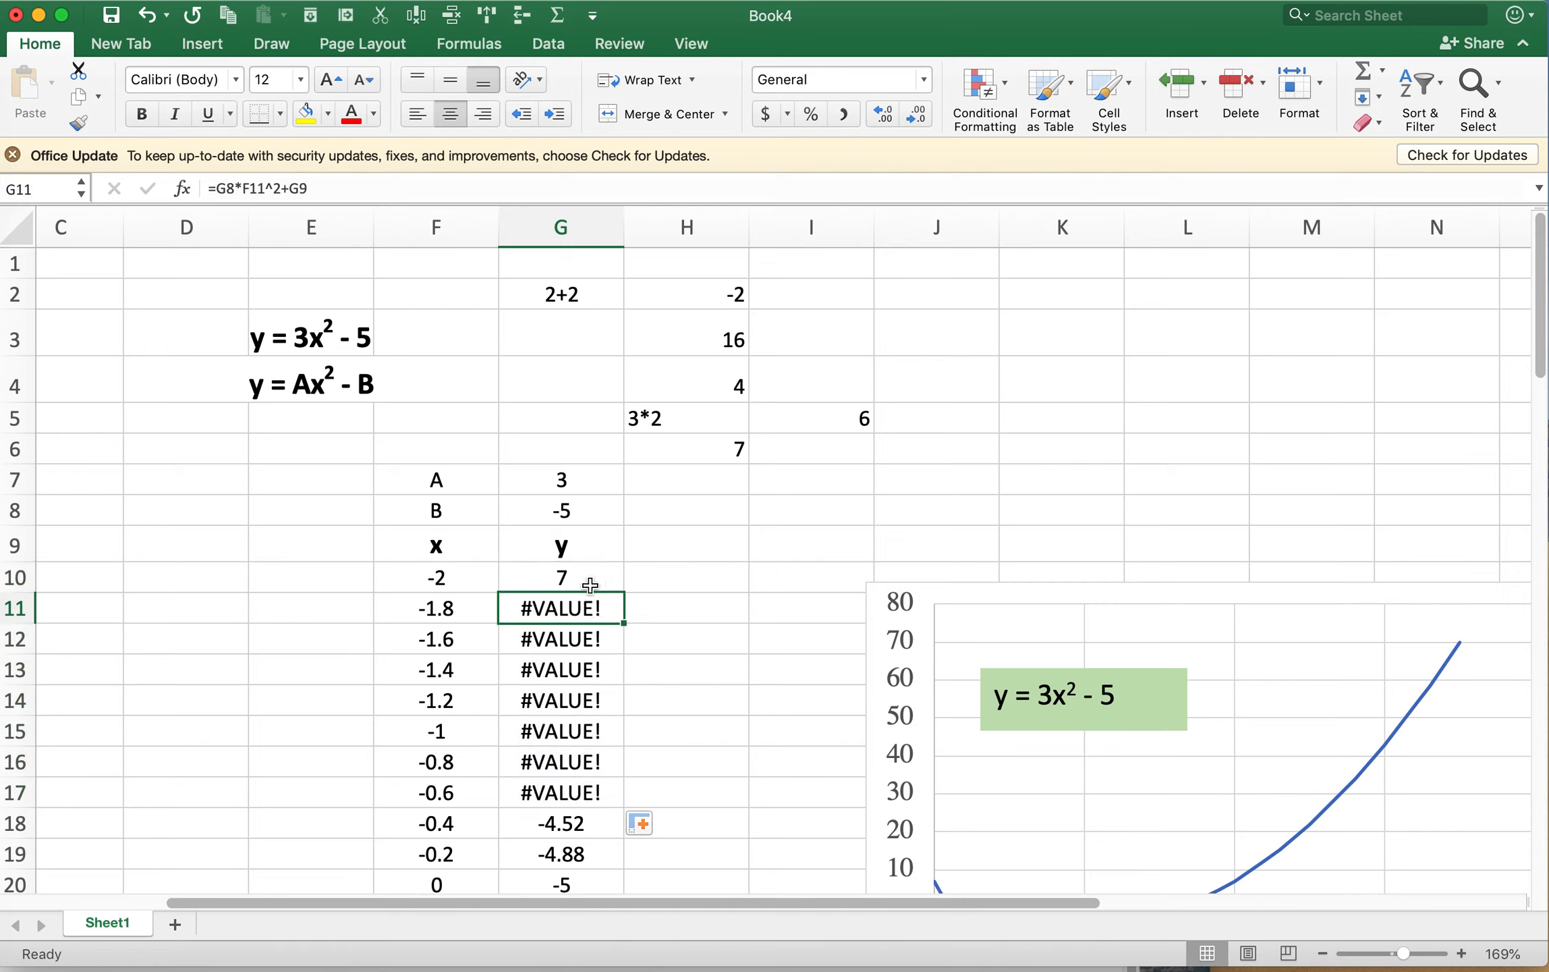
left_click(588, 582)
left_click(583, 656)
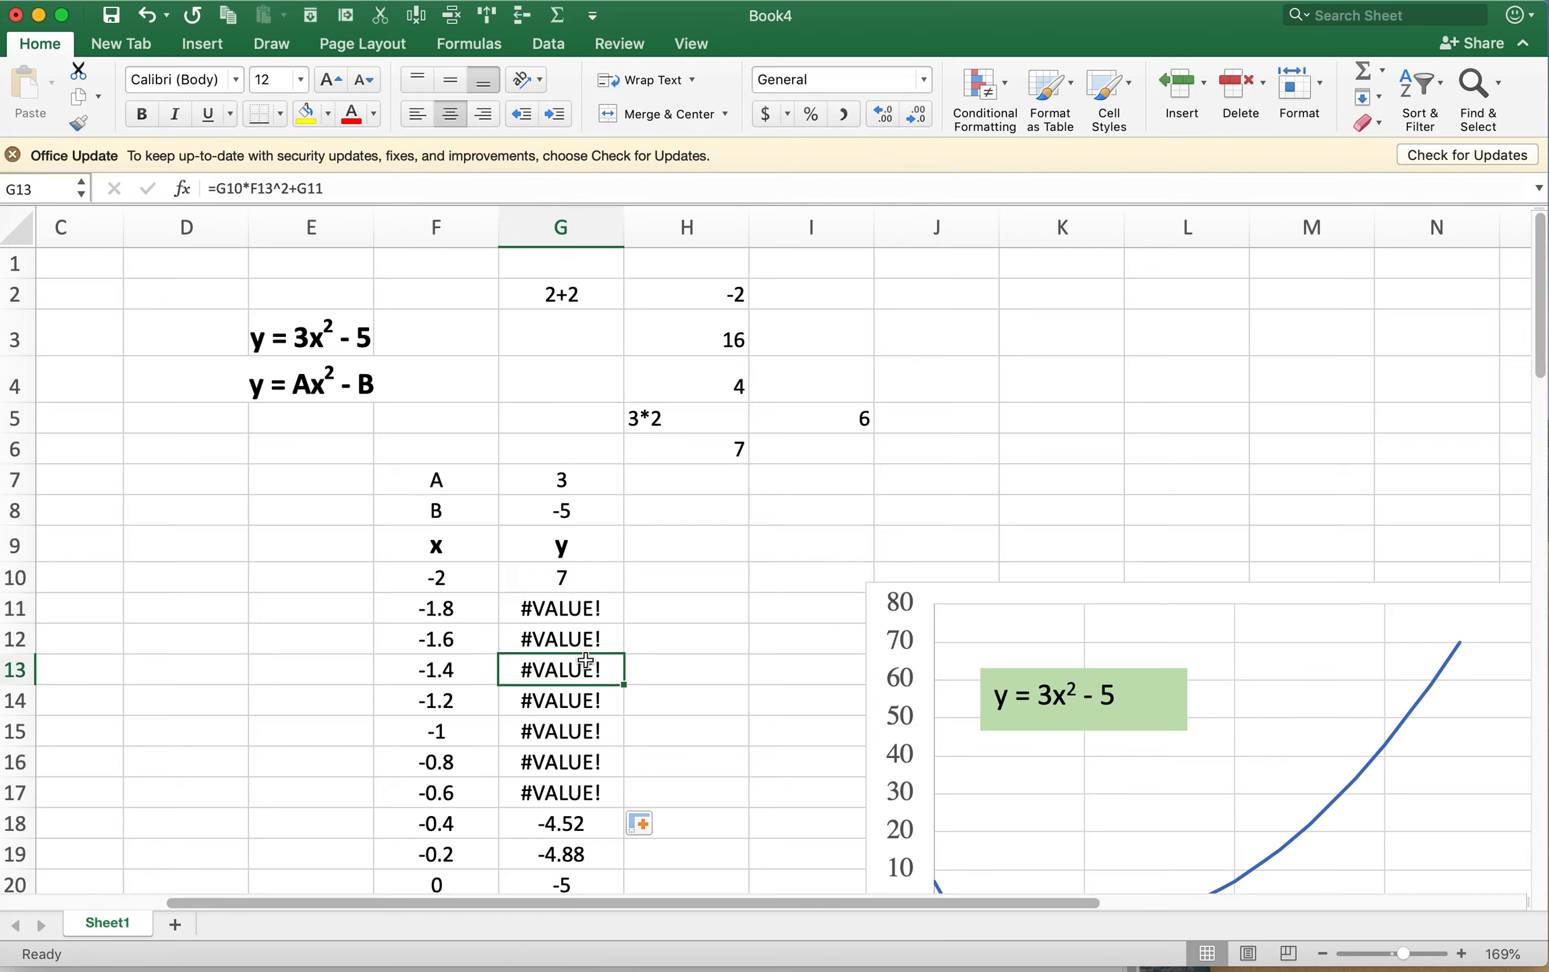
- Compare which cells the formulas in G10 and G11 reference
left_click(592, 575)
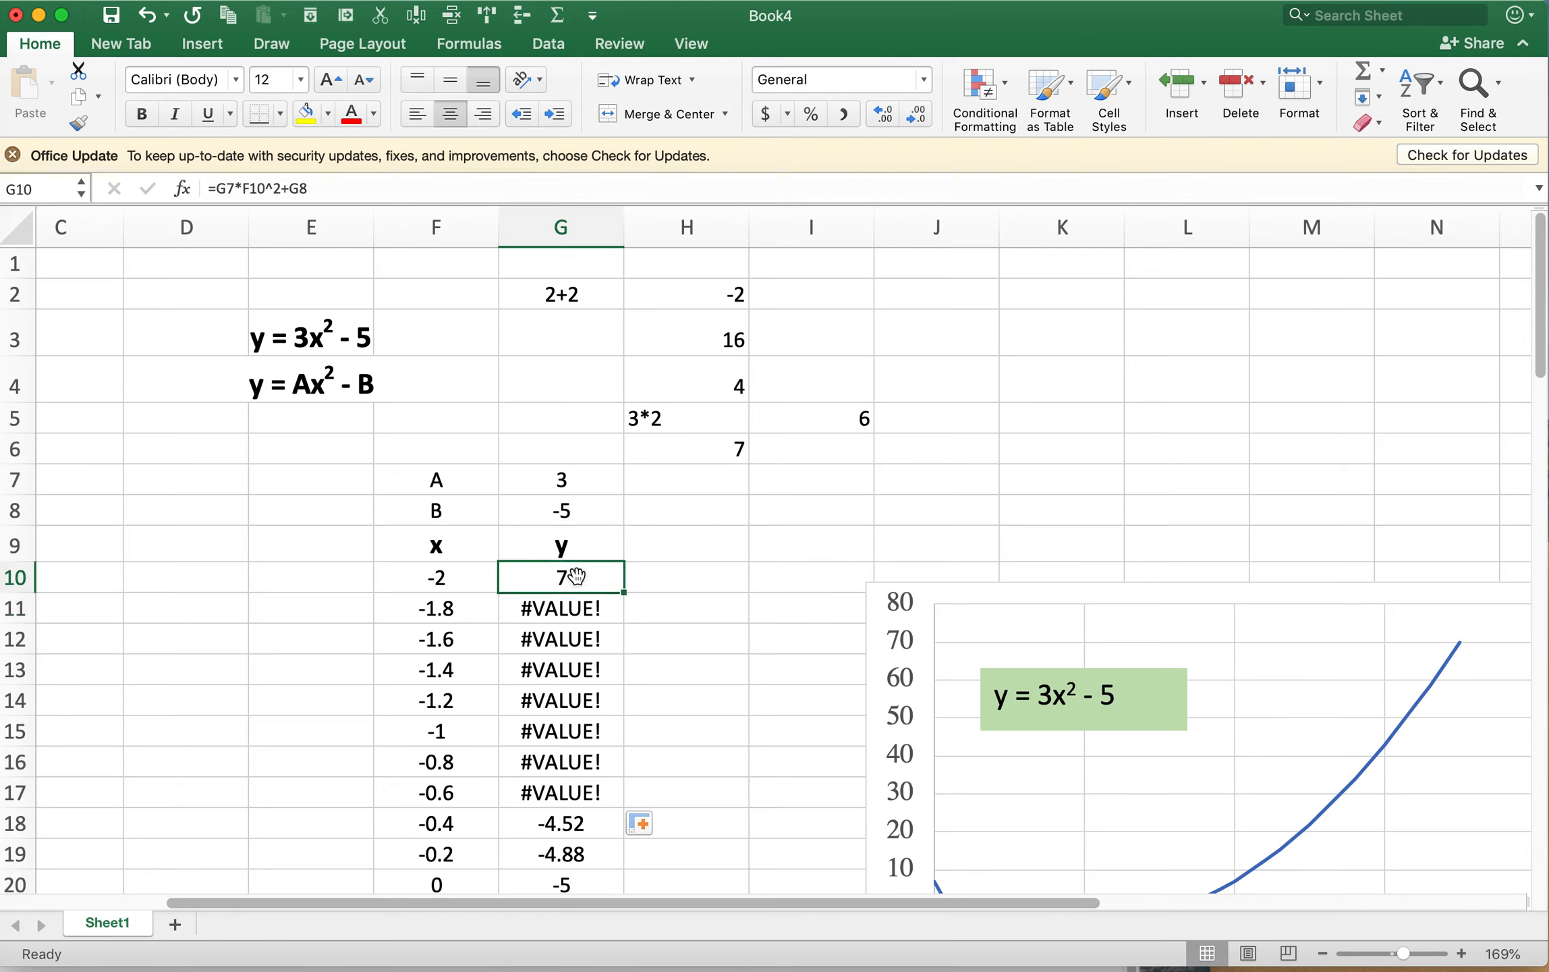
left_click(273, 184)
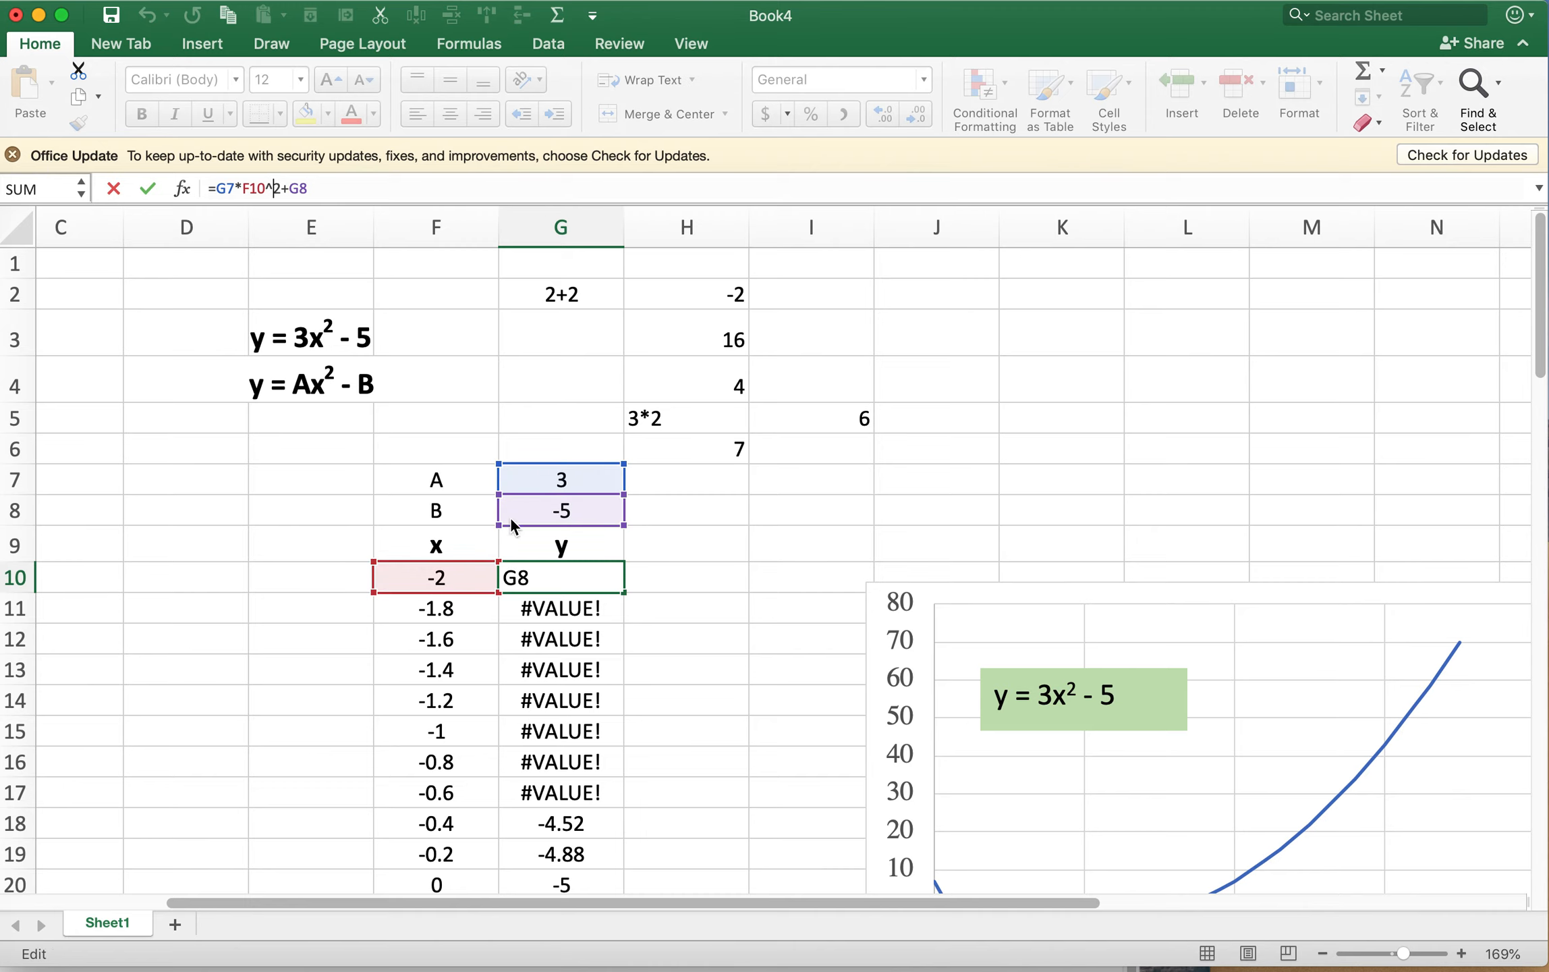
key("Return")
key("Down")
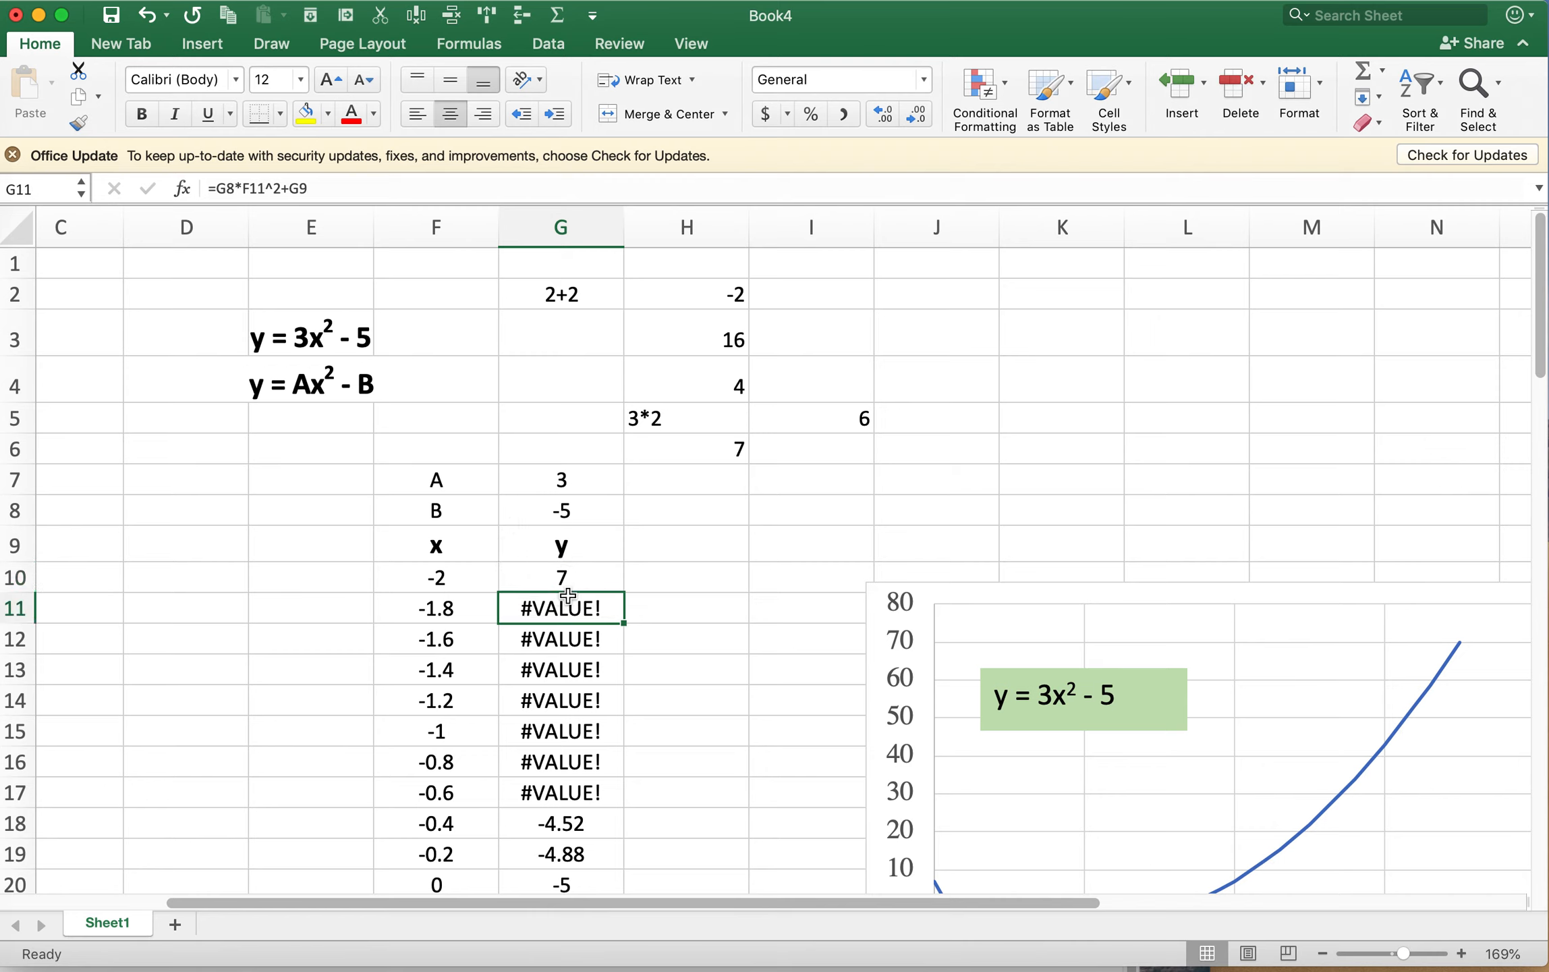
left_click(276, 188)
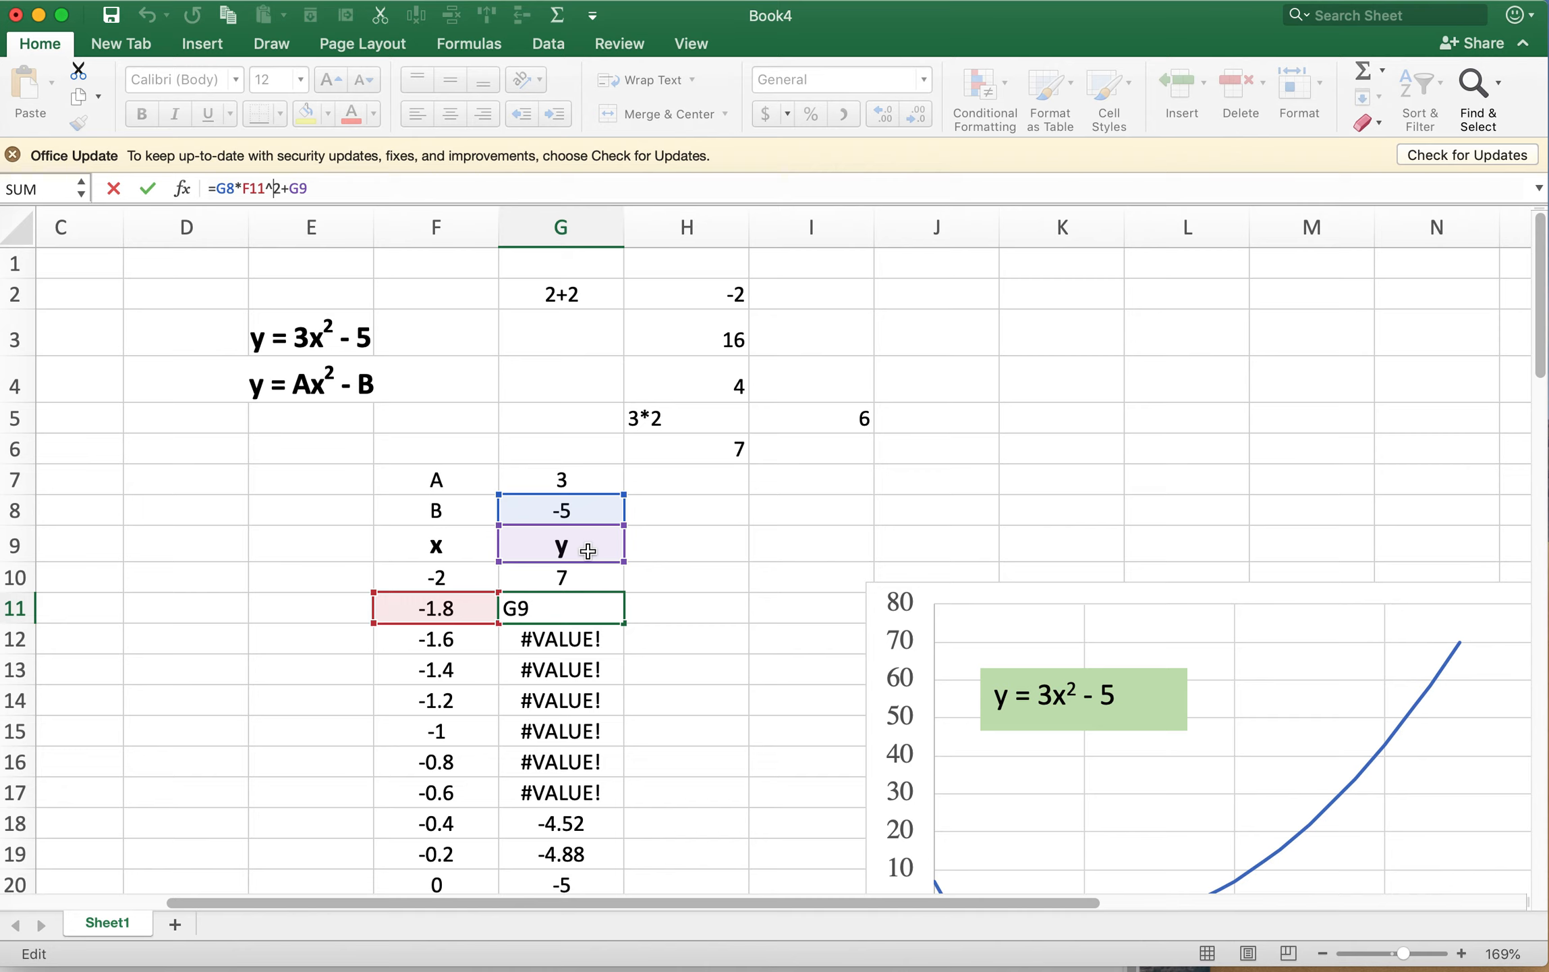
key("Escape")
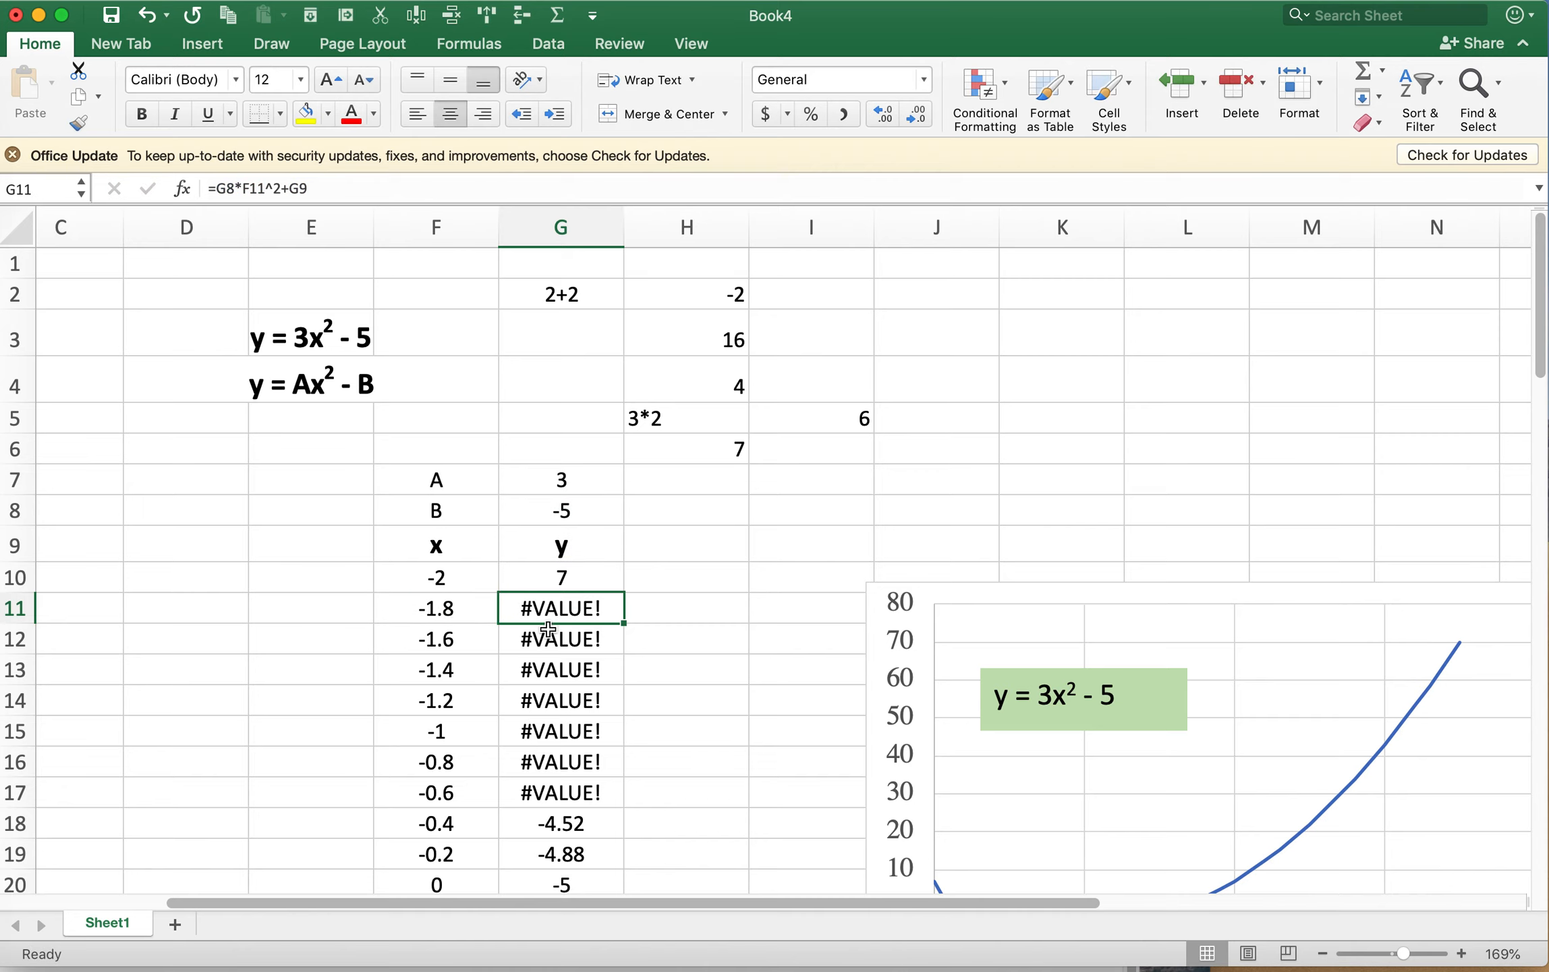
- Try filling the G10 formula down to G15 and check the rows holding the A and B coefficients
left_click(579, 571)
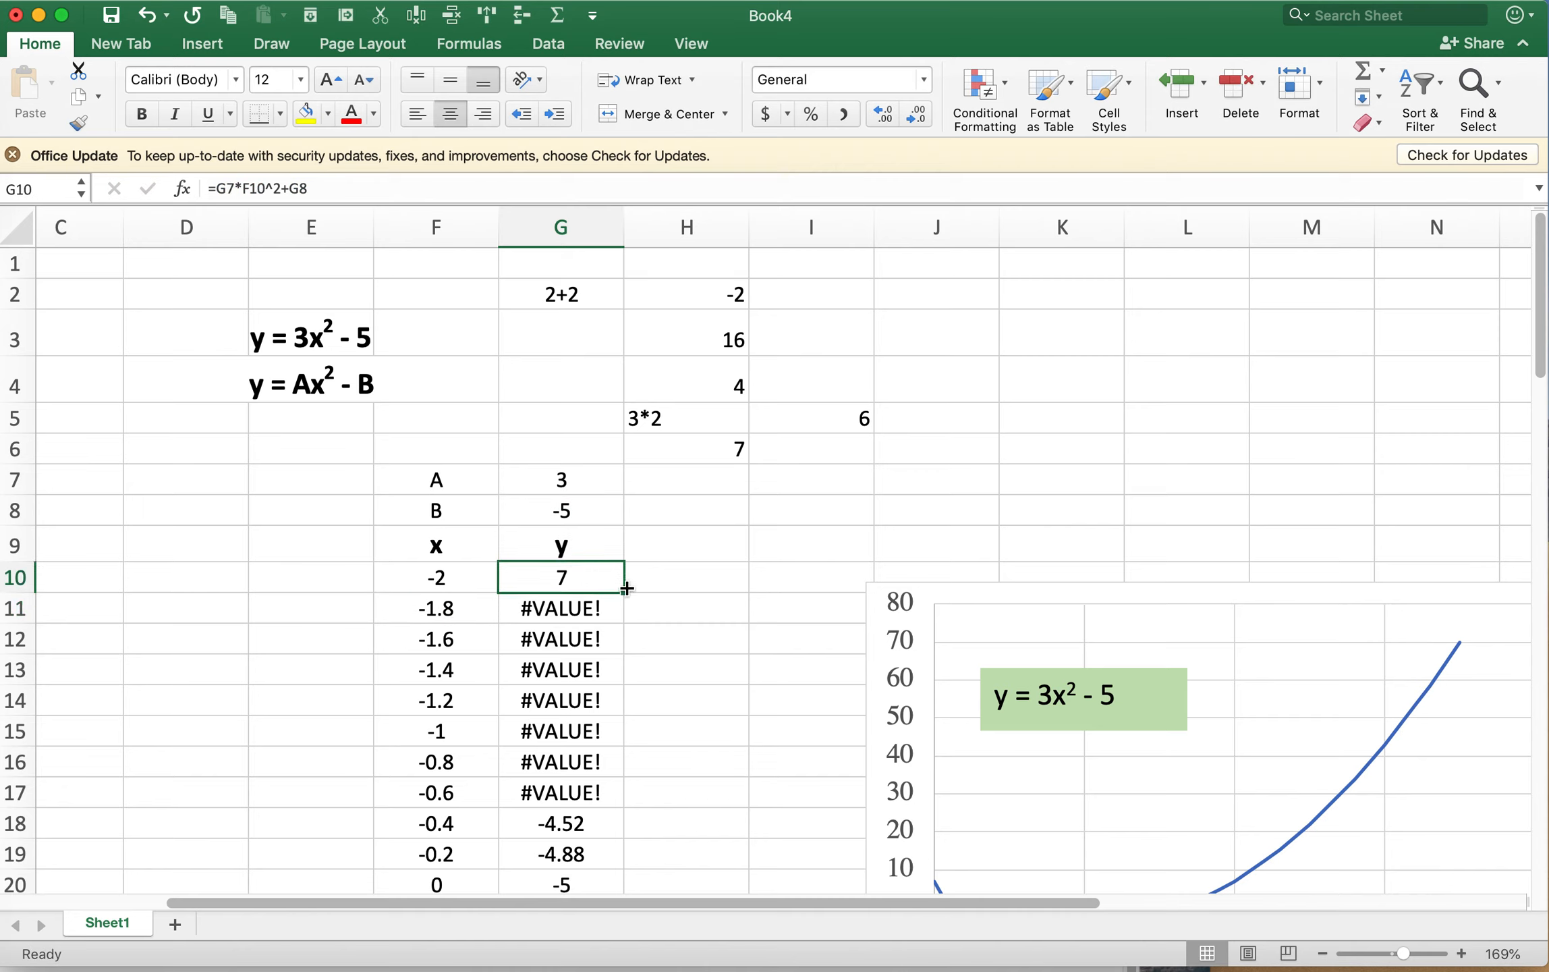
left_click_drag(627, 589, 628, 761)
left_click(584, 570)
left_click(15, 479)
left_click(485, 480)
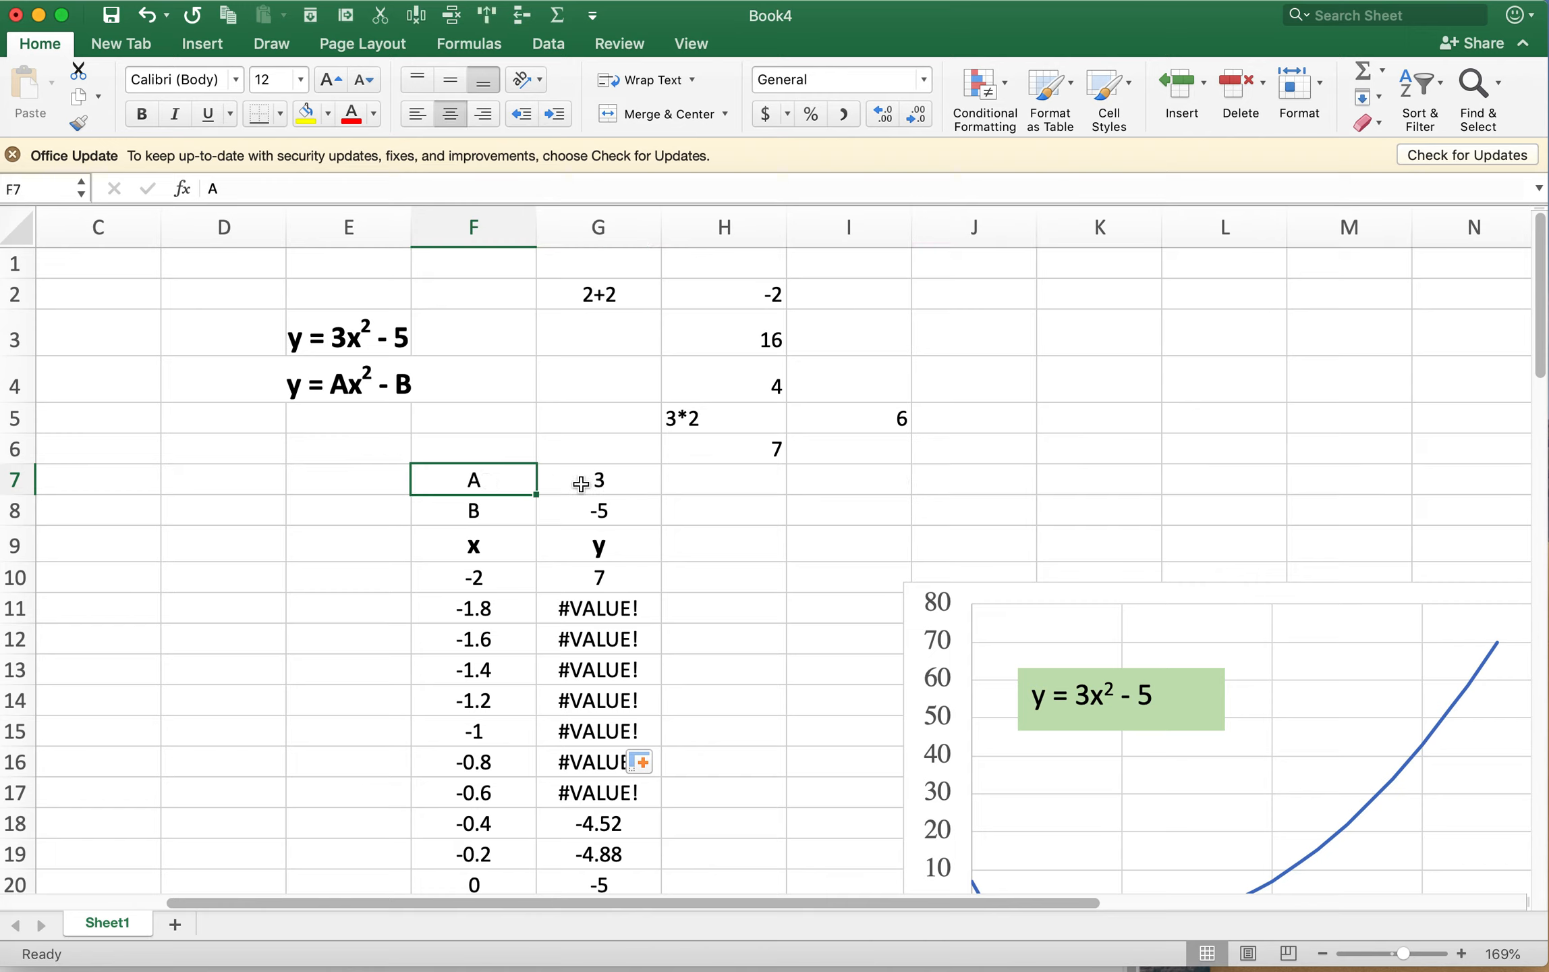
left_click(20, 477)
left_click(623, 521)
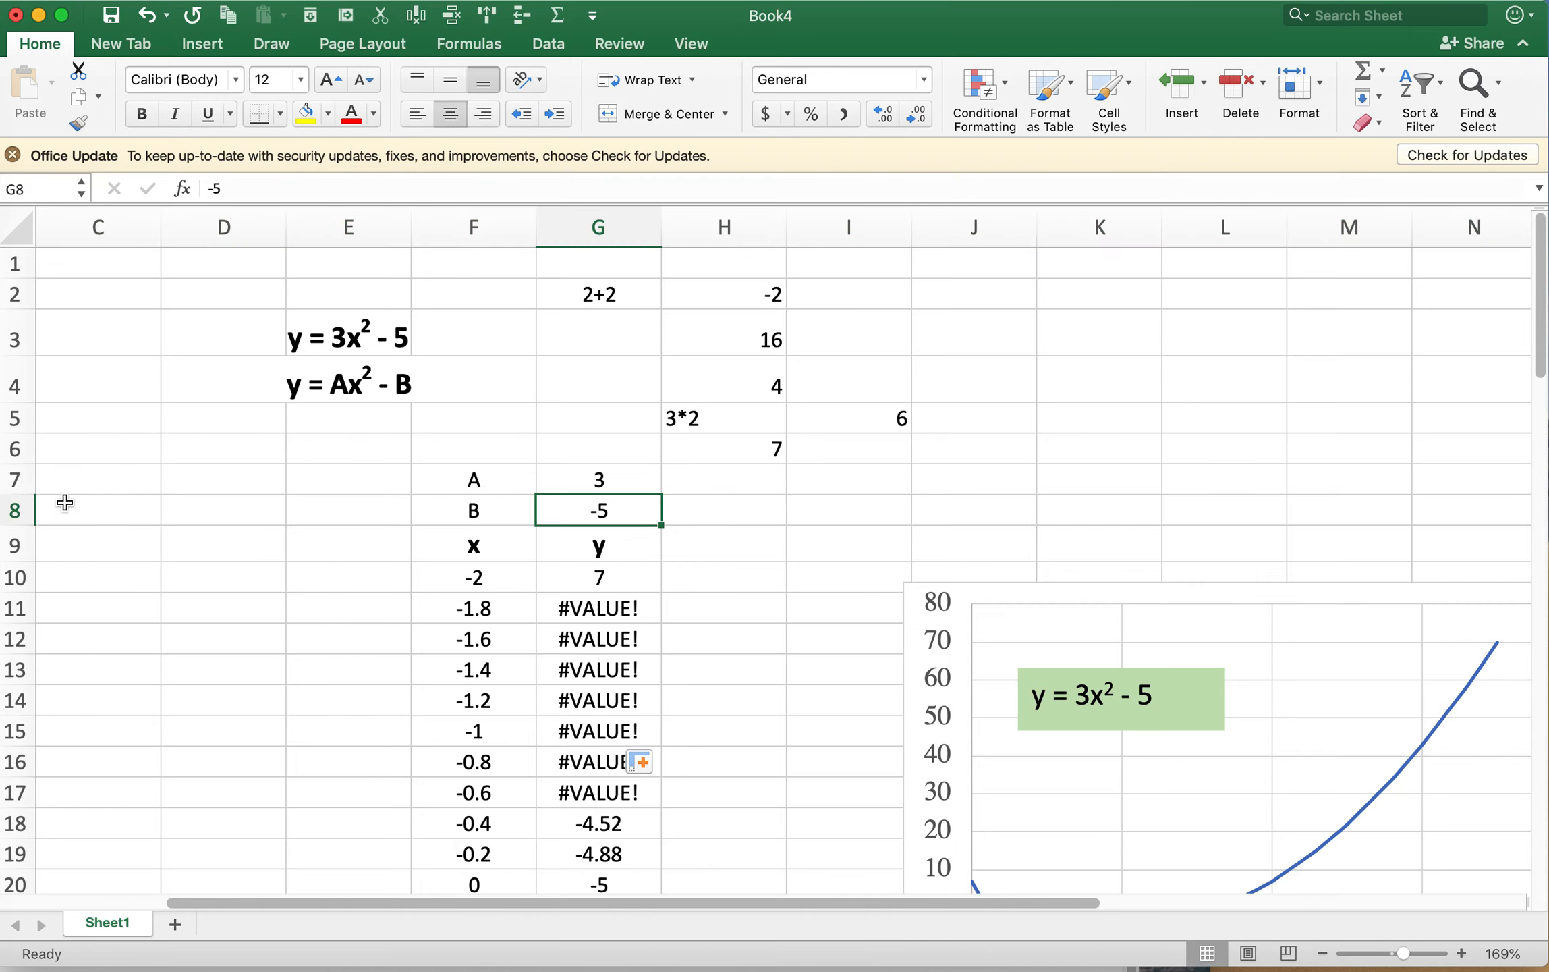
left_click(19, 508)
- Lock the coefficient rows in the G10 formula so it reads =G$7*F10^2+G$8
left_click(602, 584)
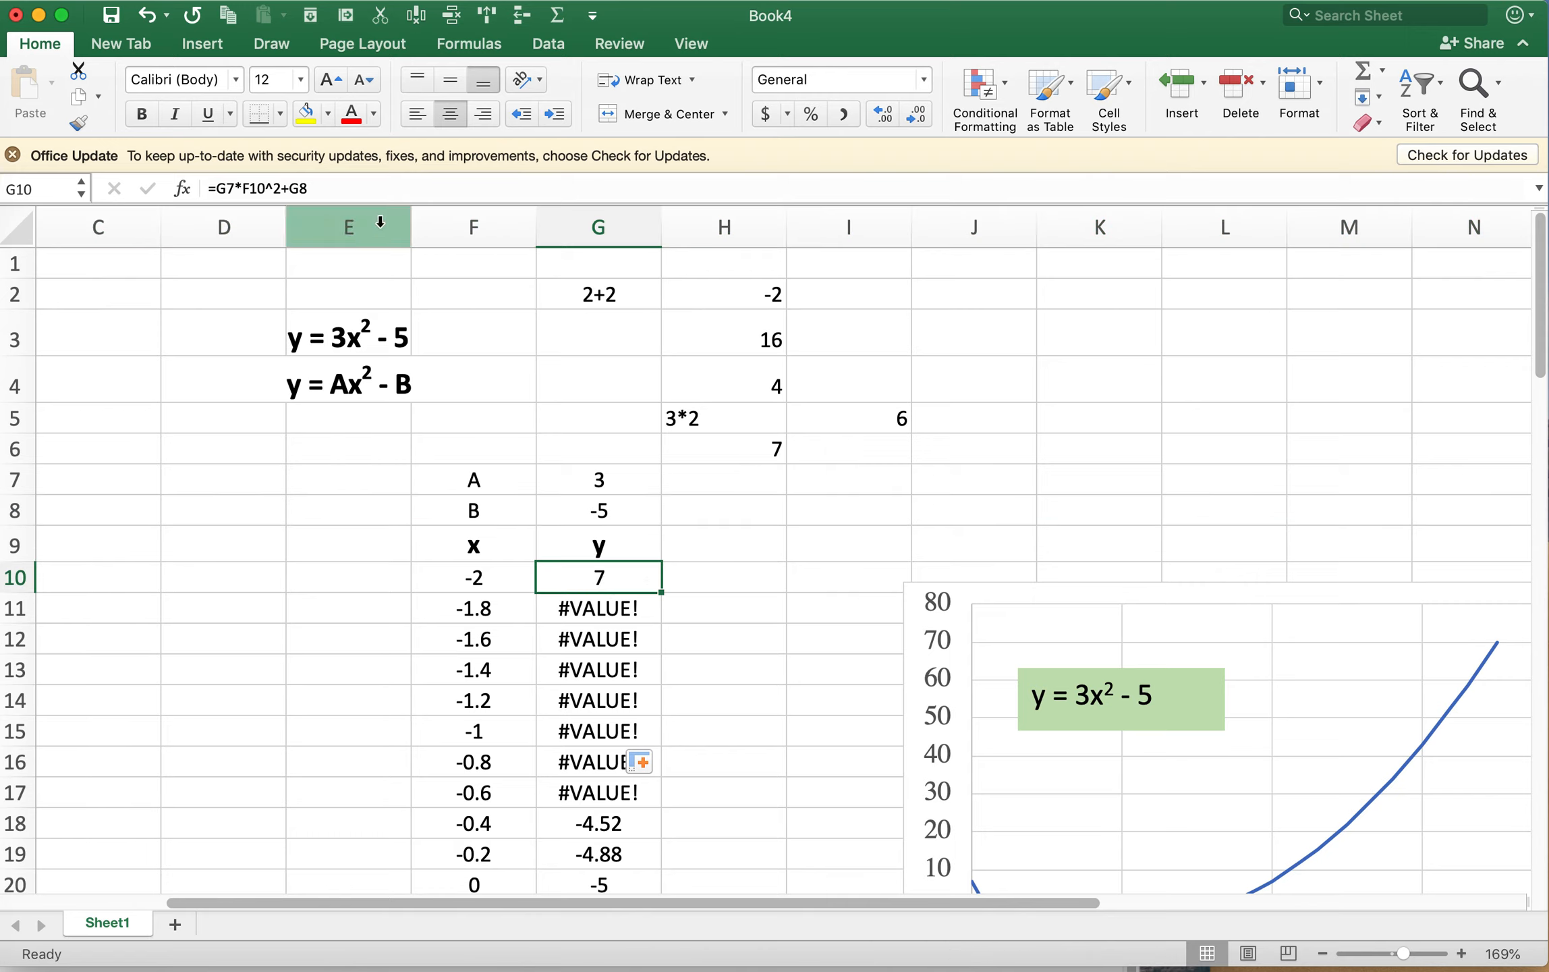
left_click(226, 191)
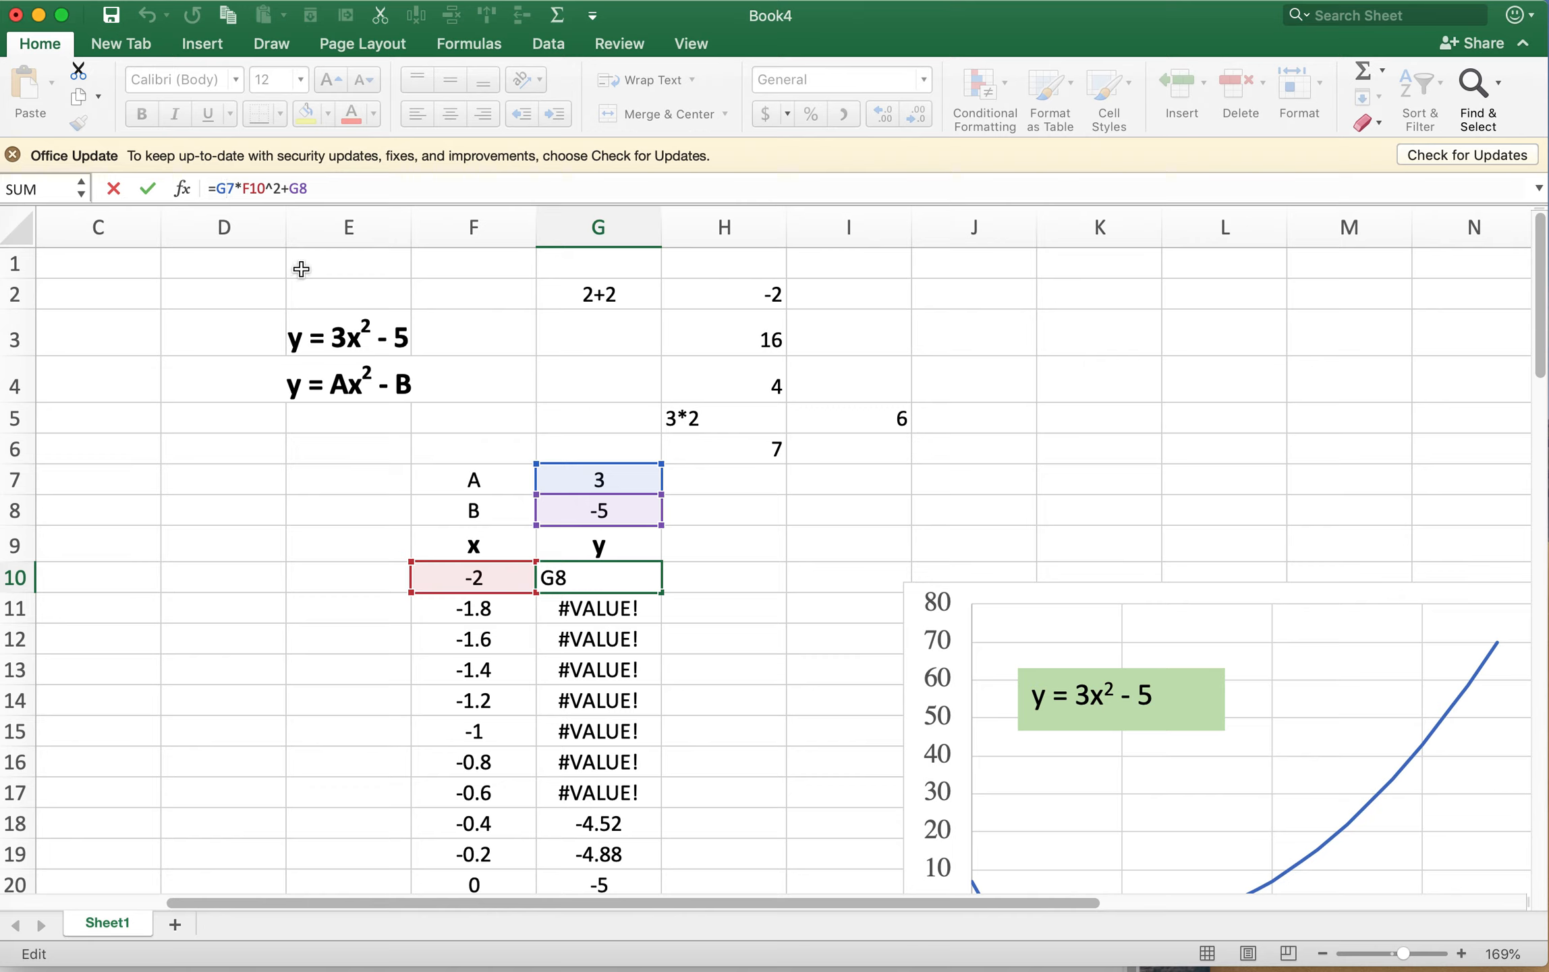
type("$")
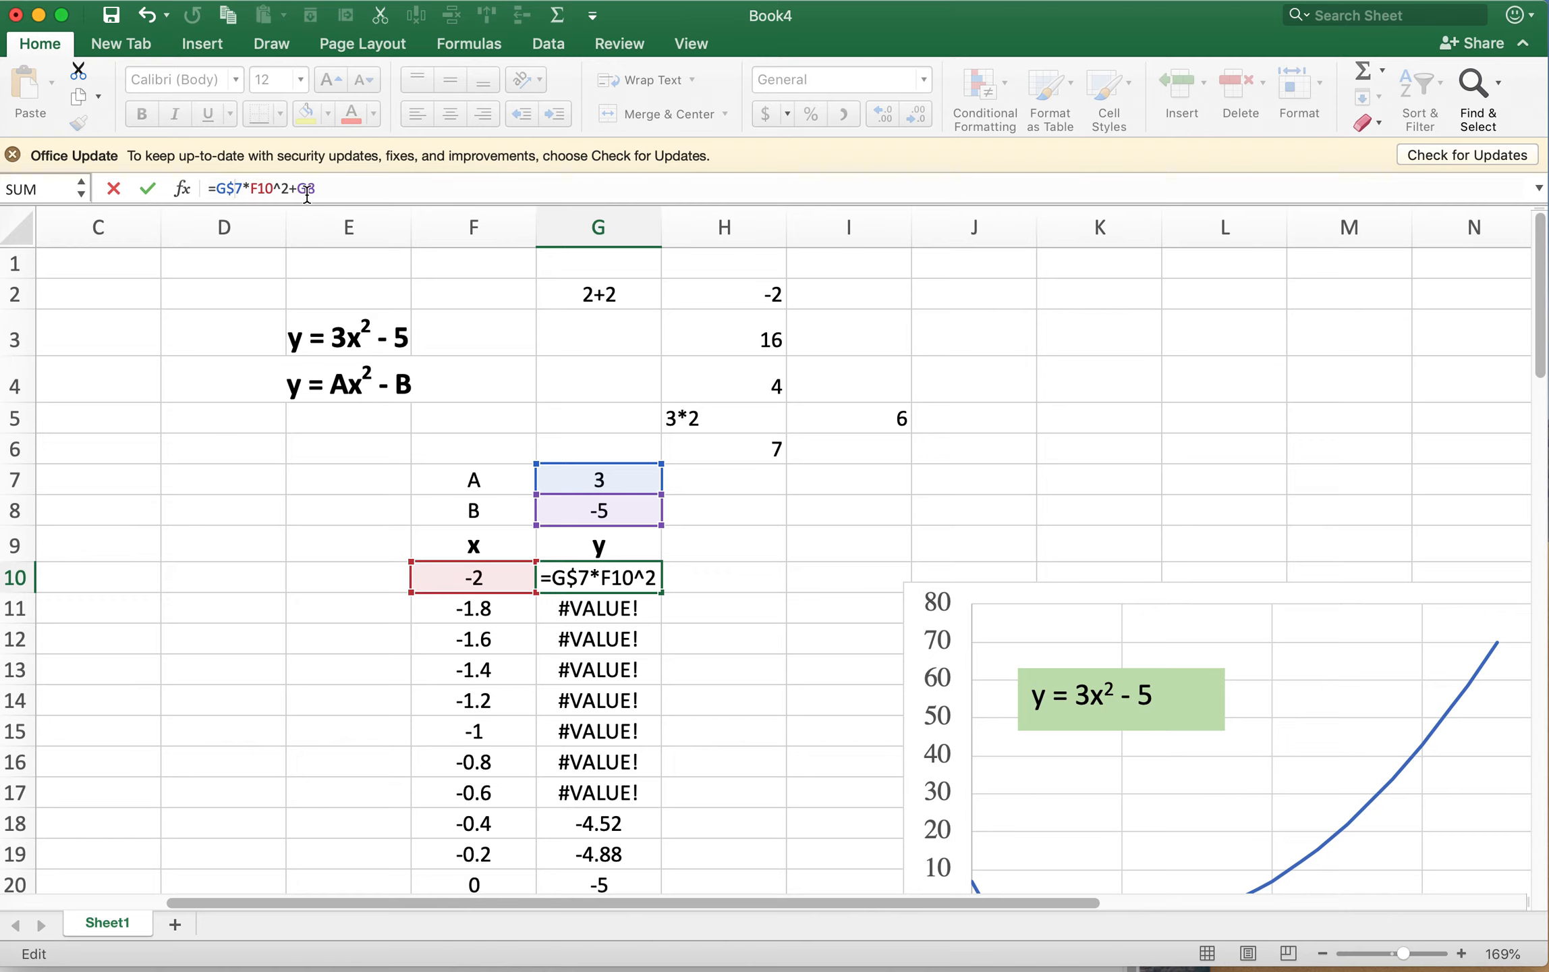
type("$")
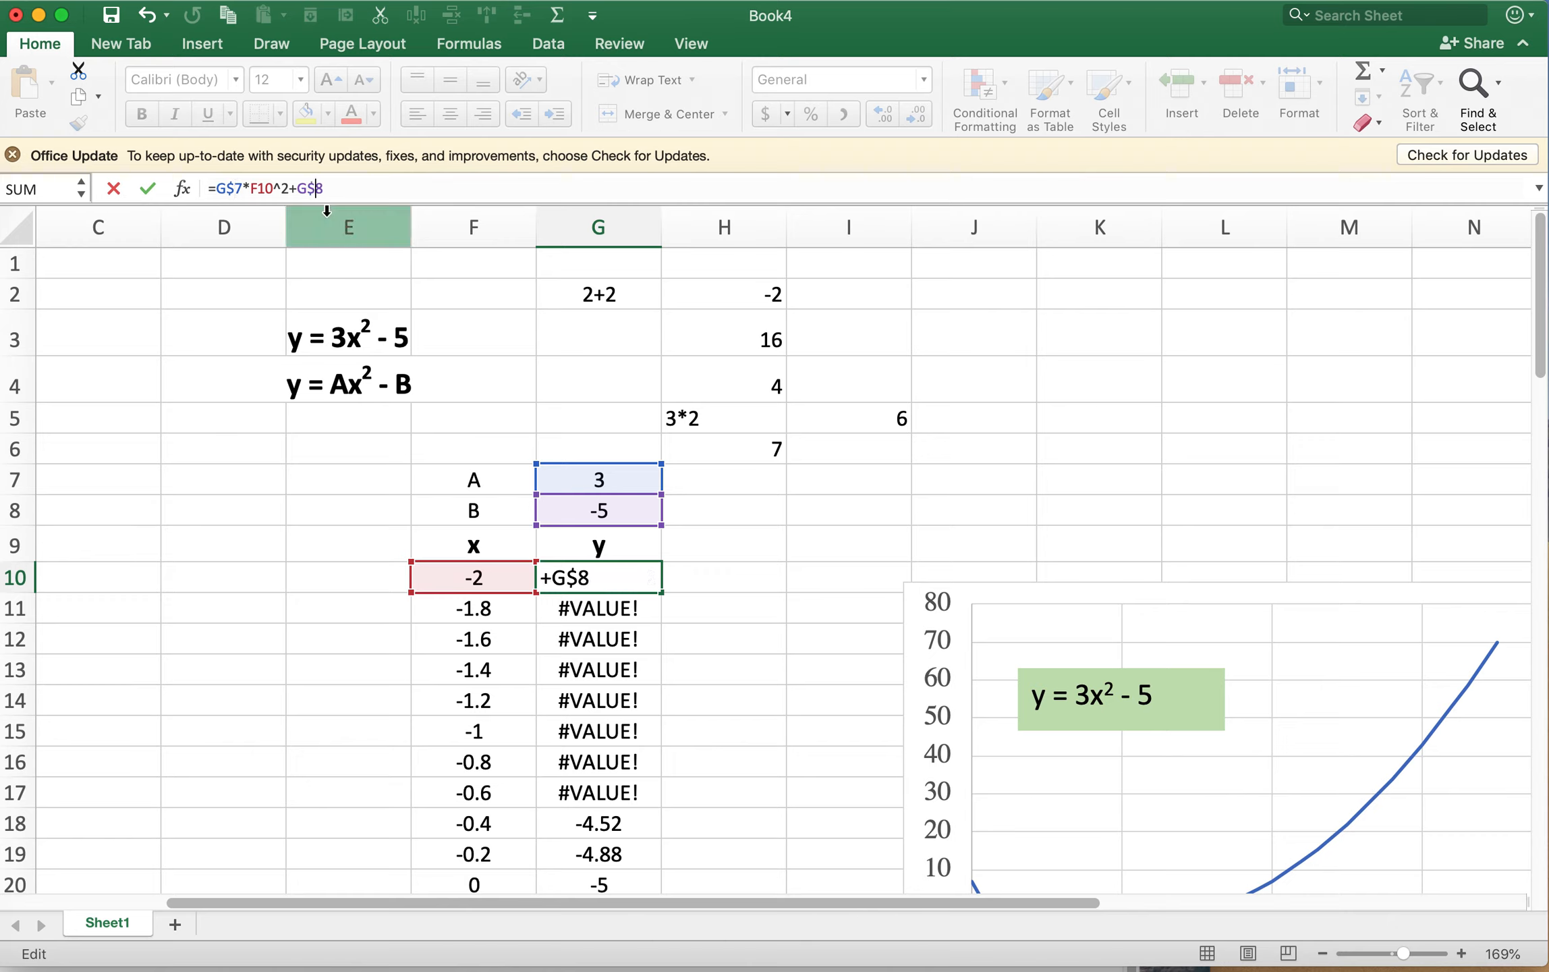
key("Return")
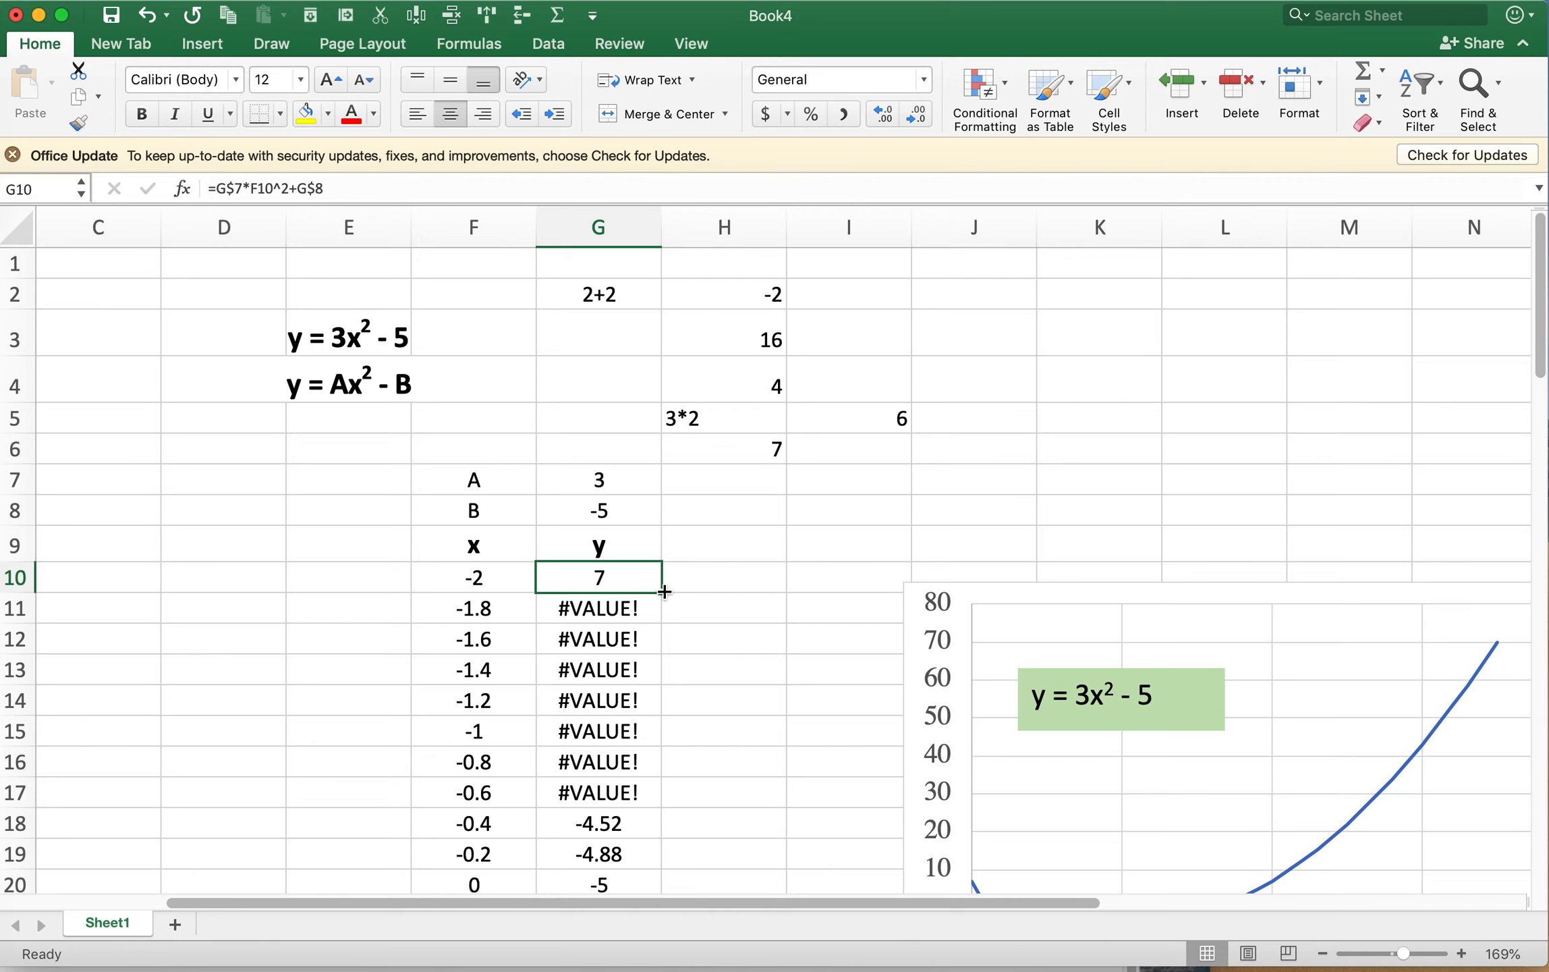
- Fill the row-locked formula from G10 down to G18 and check the copied formula in G13
left_click_drag(665, 591, 674, 853)
left_click(598, 669)
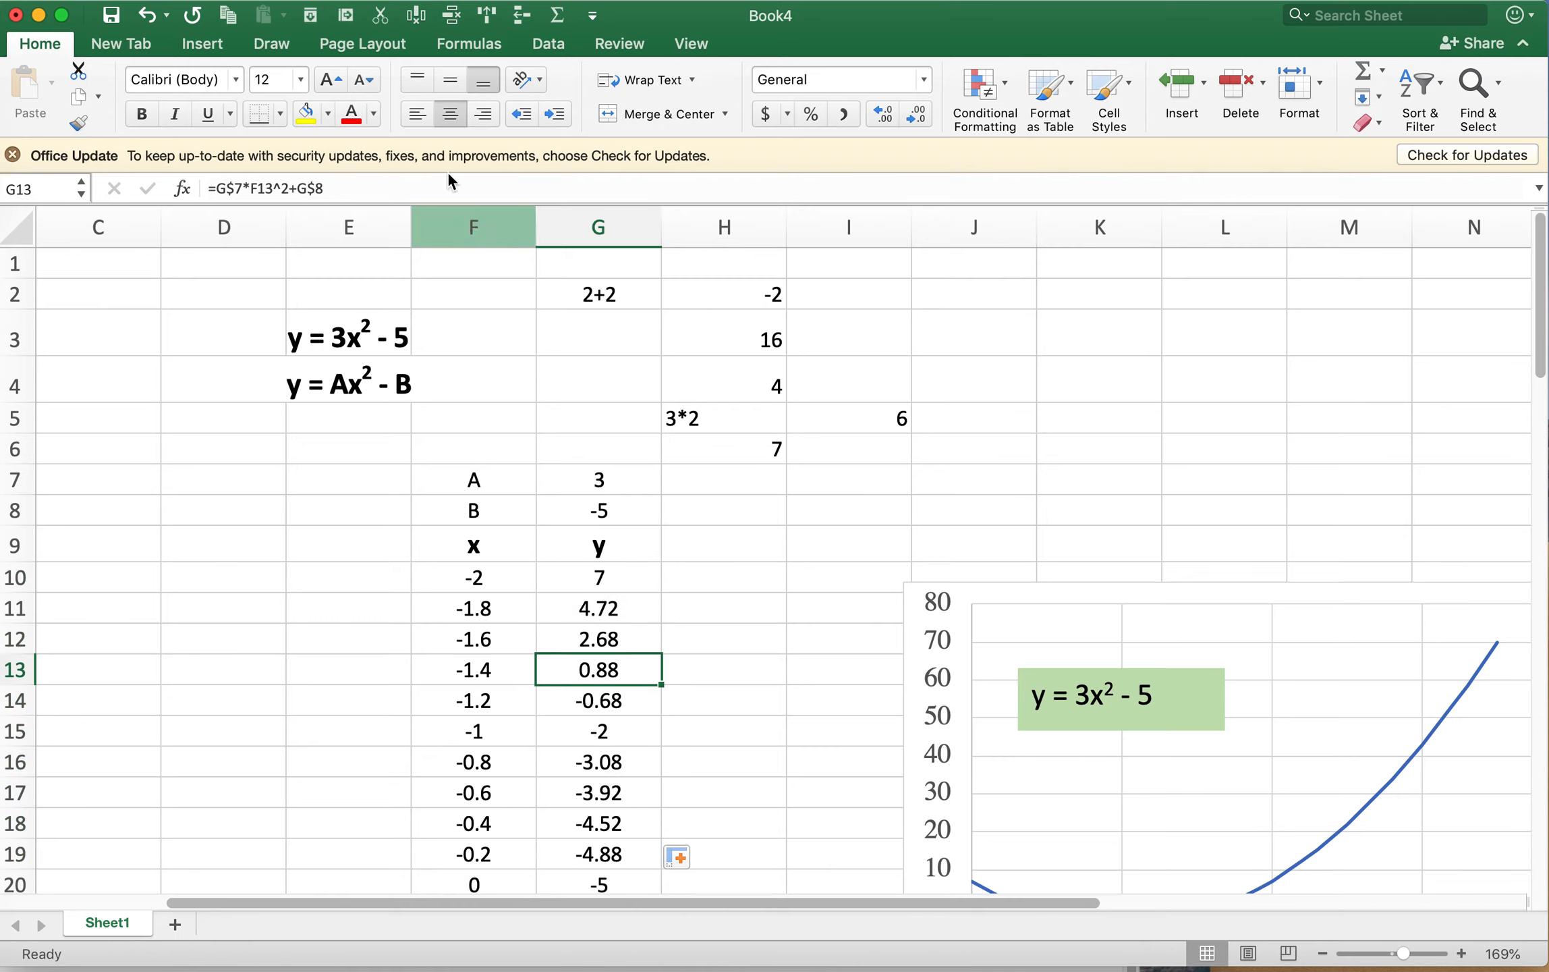
left_click(285, 188)
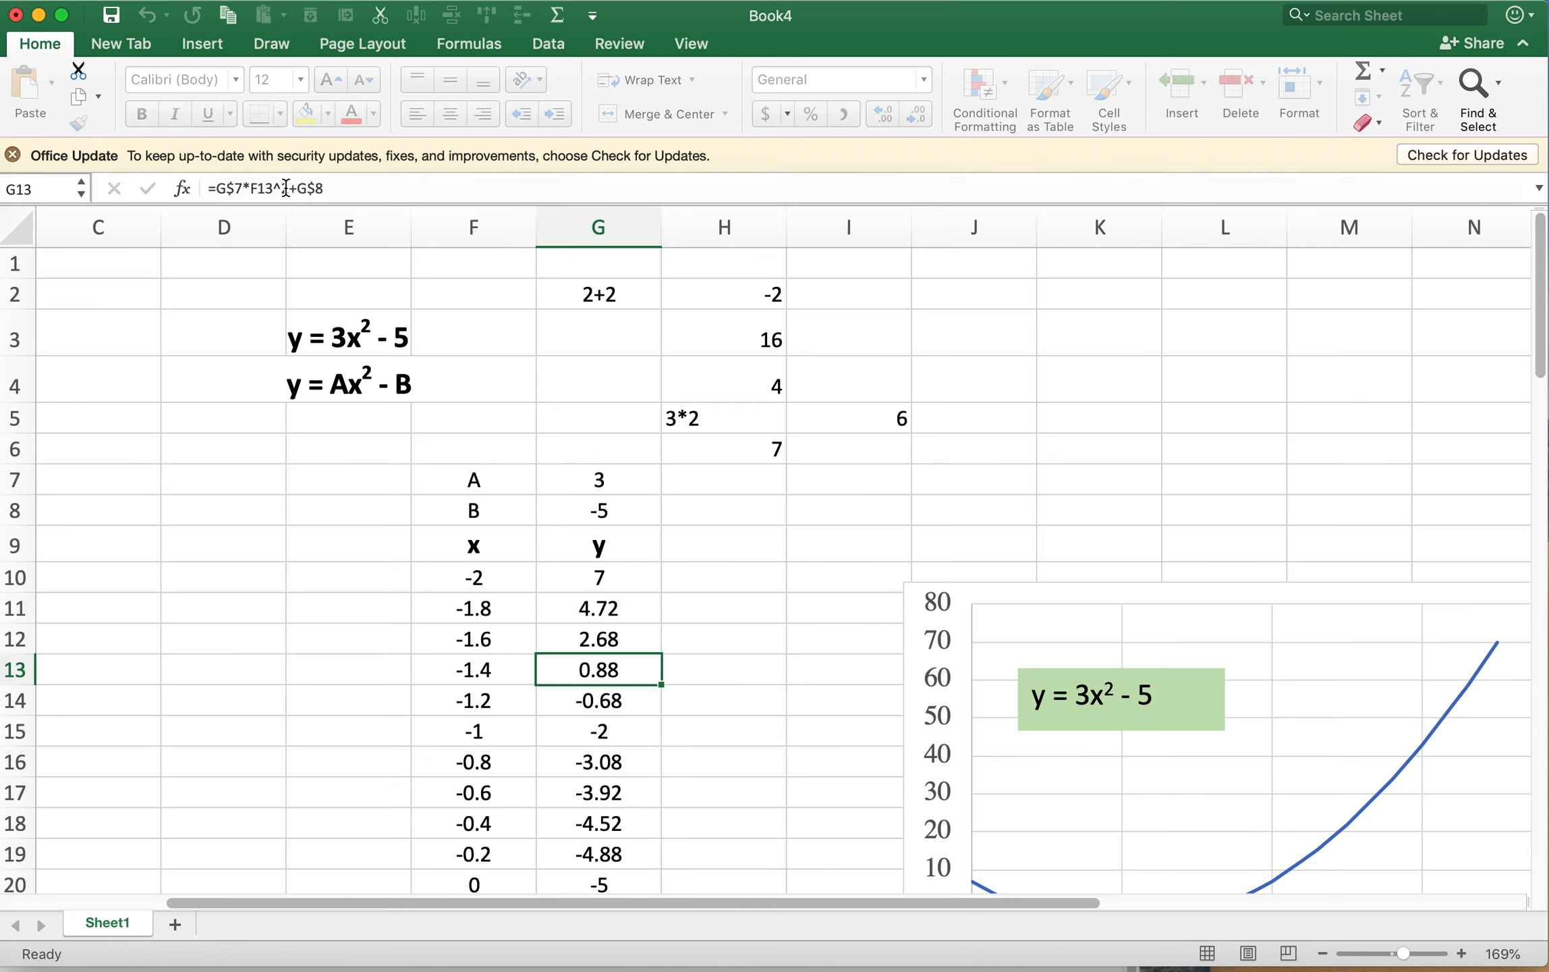
key("Escape")
- Fill the y formula from G13 down through the end of the table at G45, then select coefficient A's value cell
scroll(505, 294, "down", 5)
left_click_drag(687, 346, 700, 726)
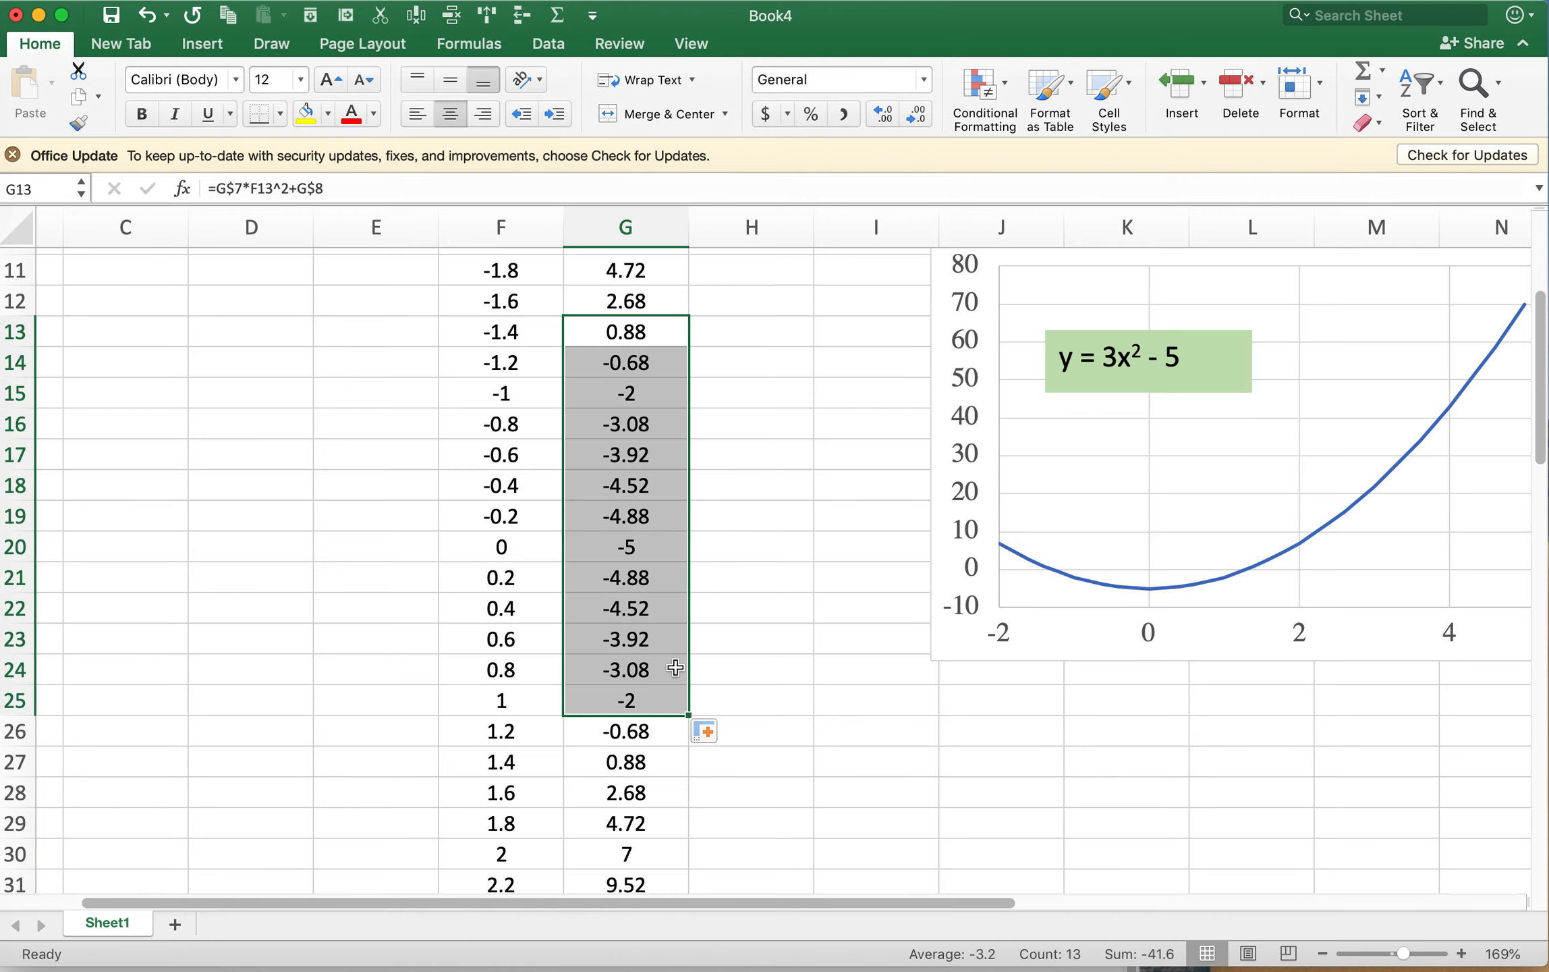
scroll(700, 725, "down", 5)
left_click_drag(715, 437, 716, 868)
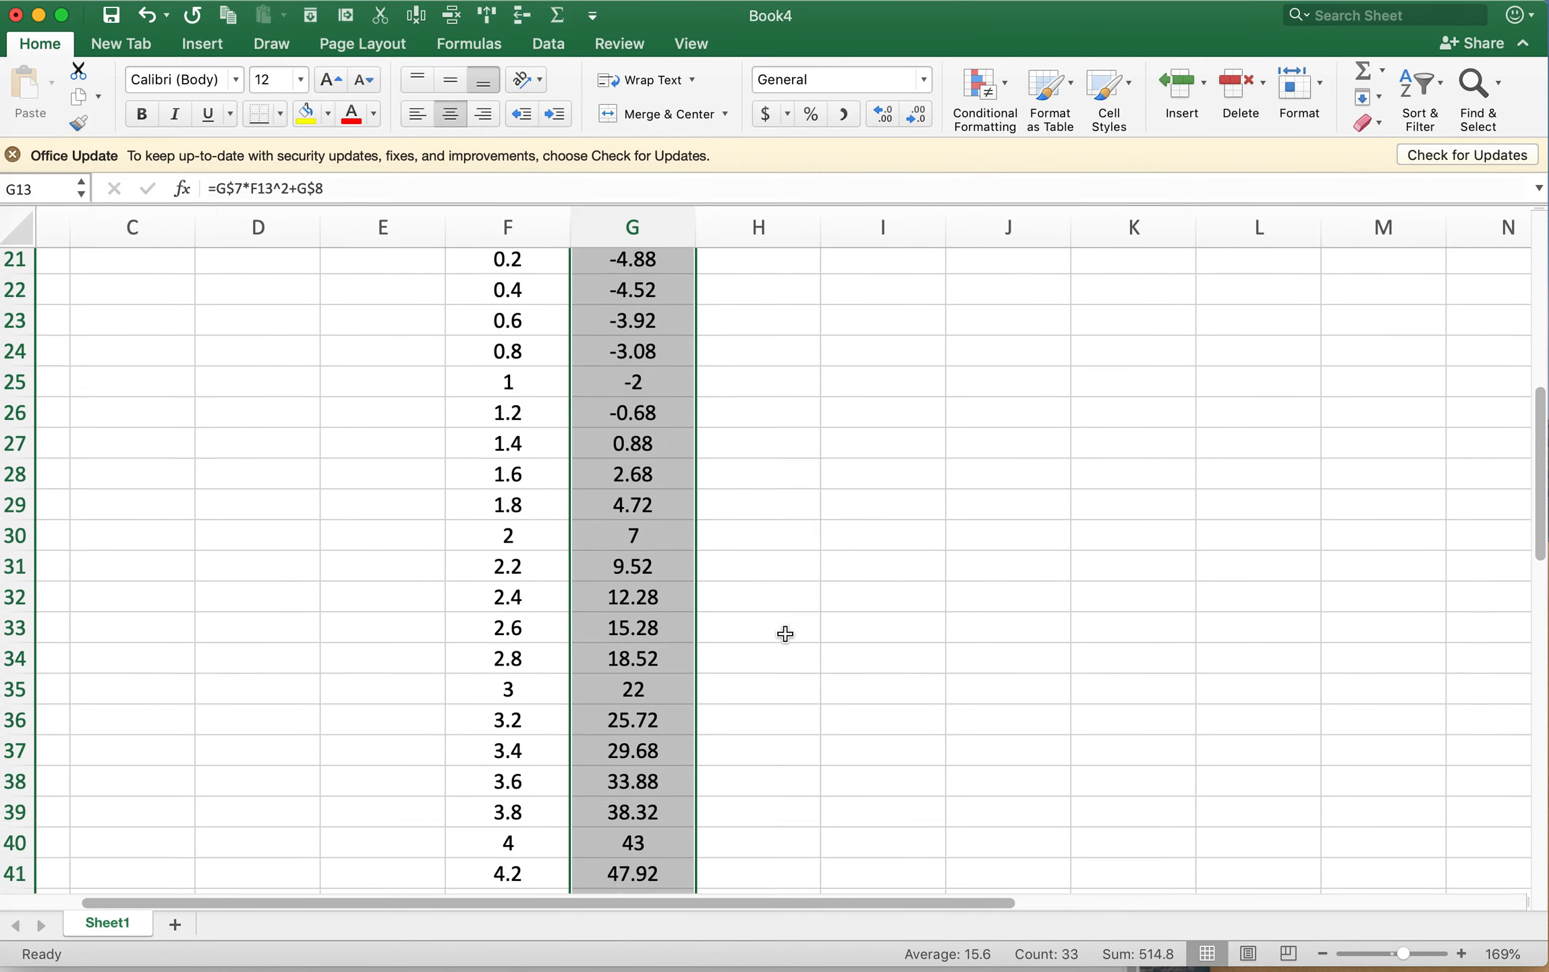
scroll(785, 633, "up", 10)
scroll(684, 484, "right", 2)
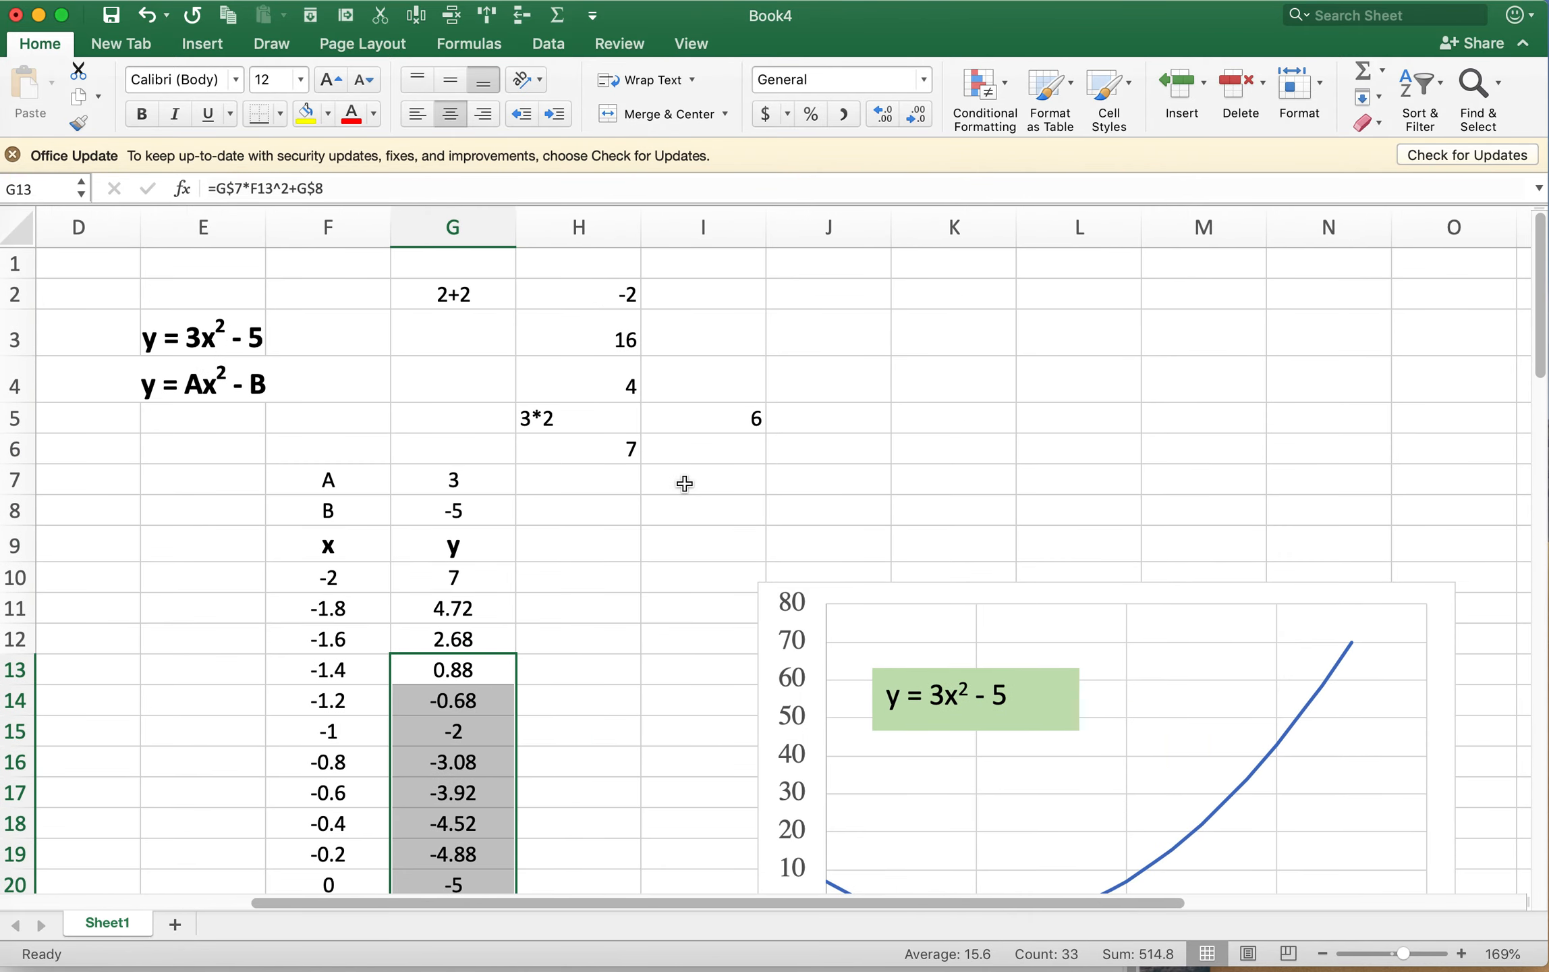
left_click(420, 480)
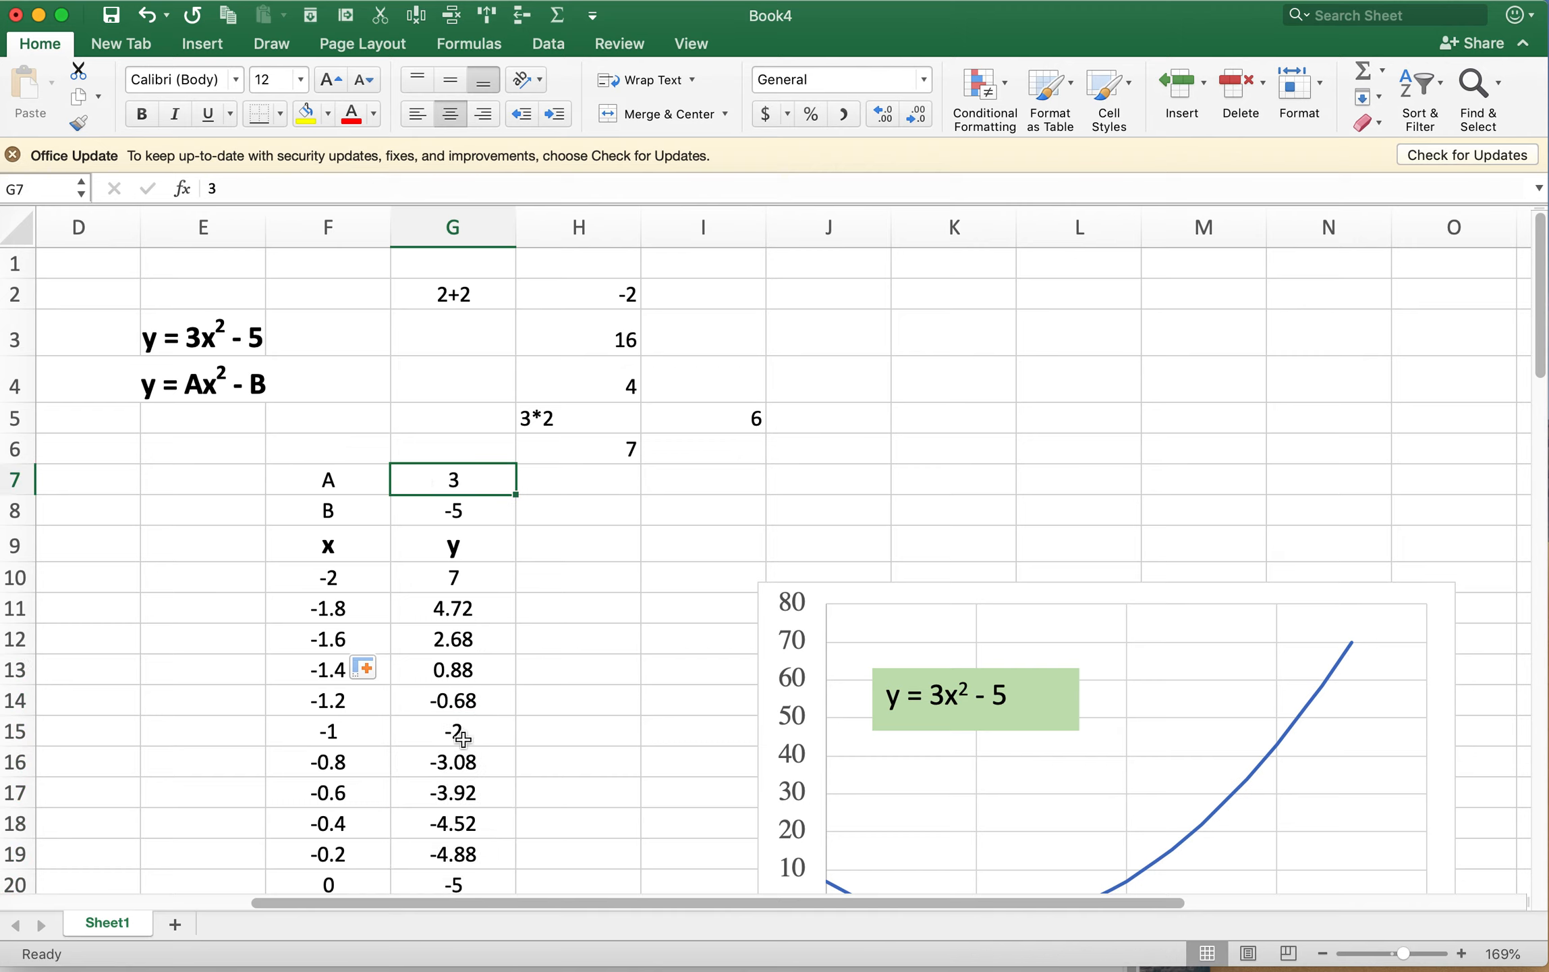
- Set coefficient A in G7 to 5 and check the y values and curve
left_click(462, 586)
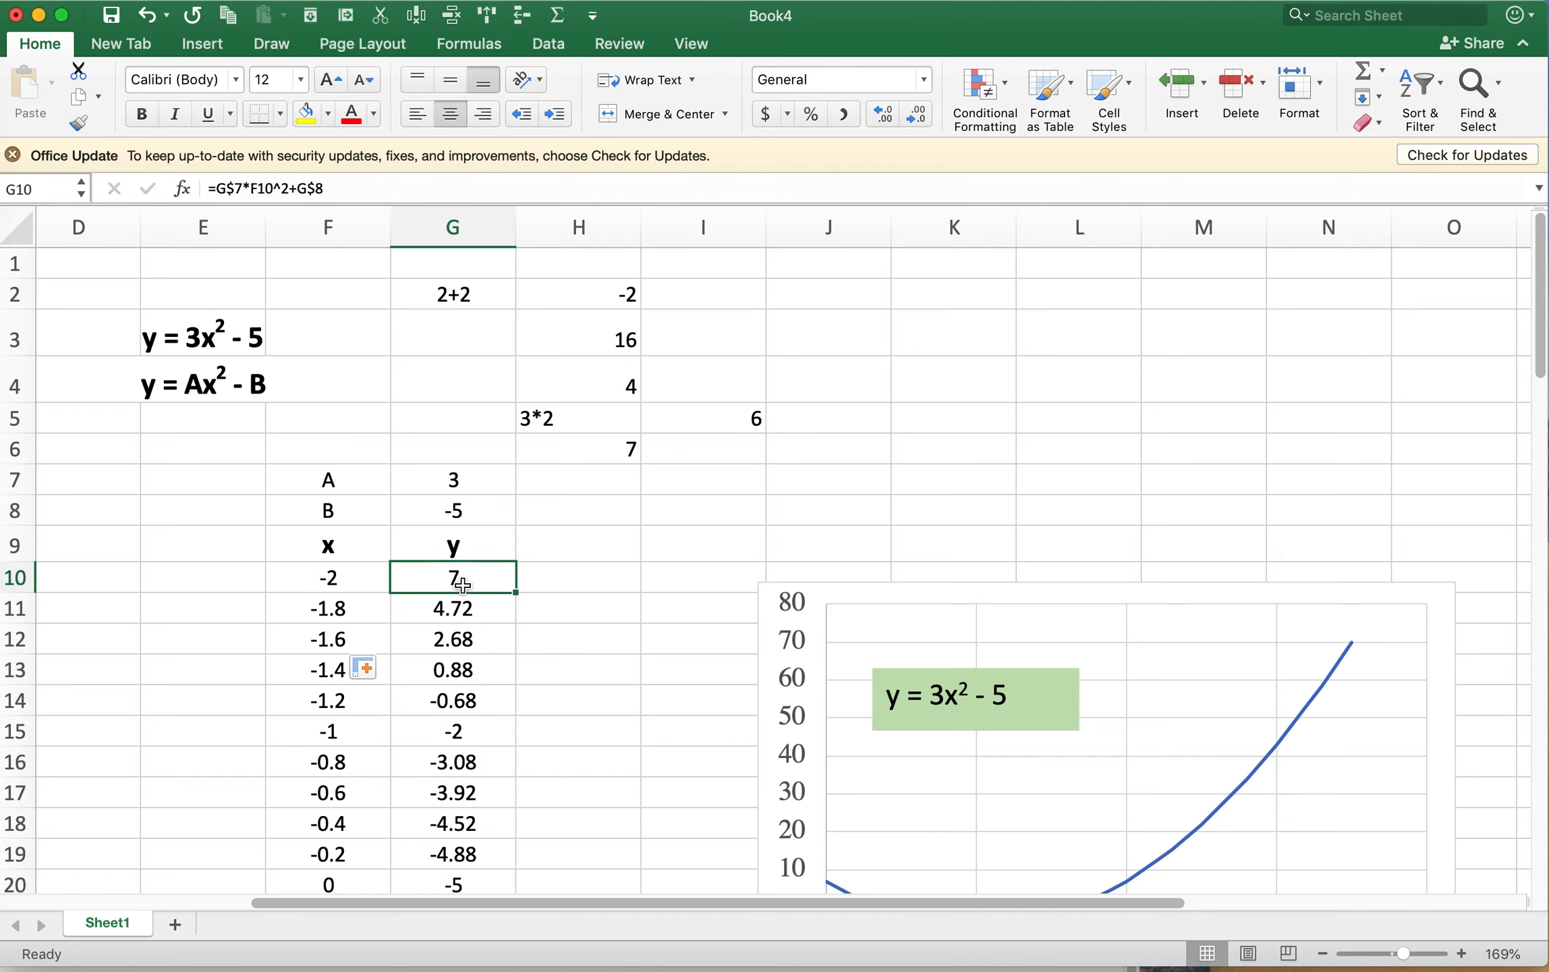
left_click(471, 482)
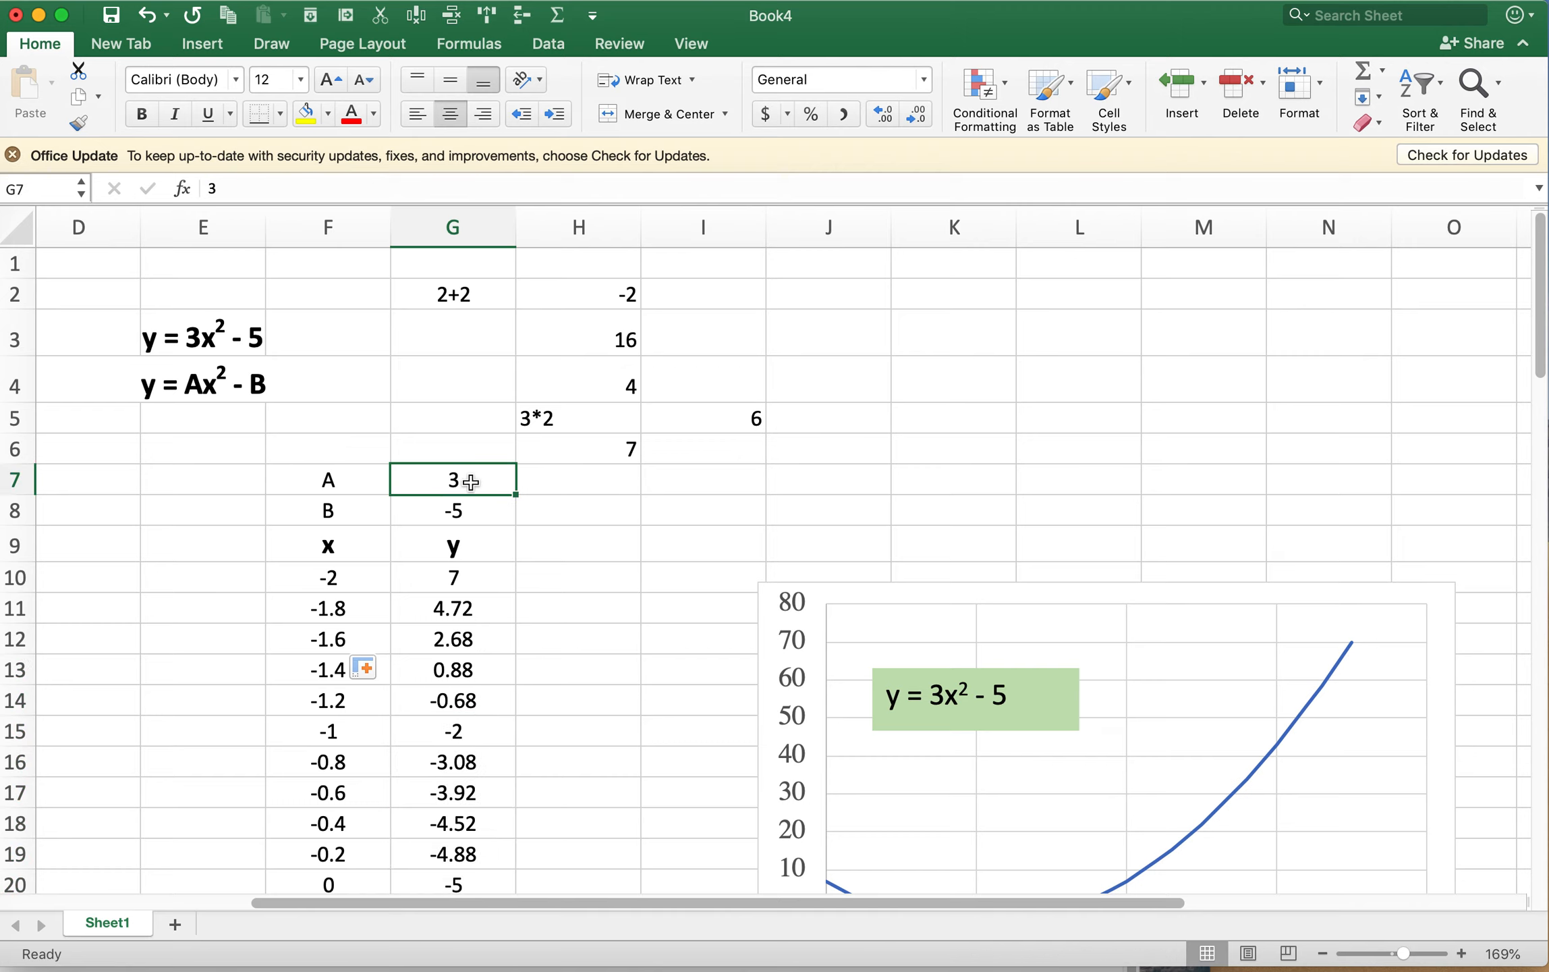
type("5")
key("Return")
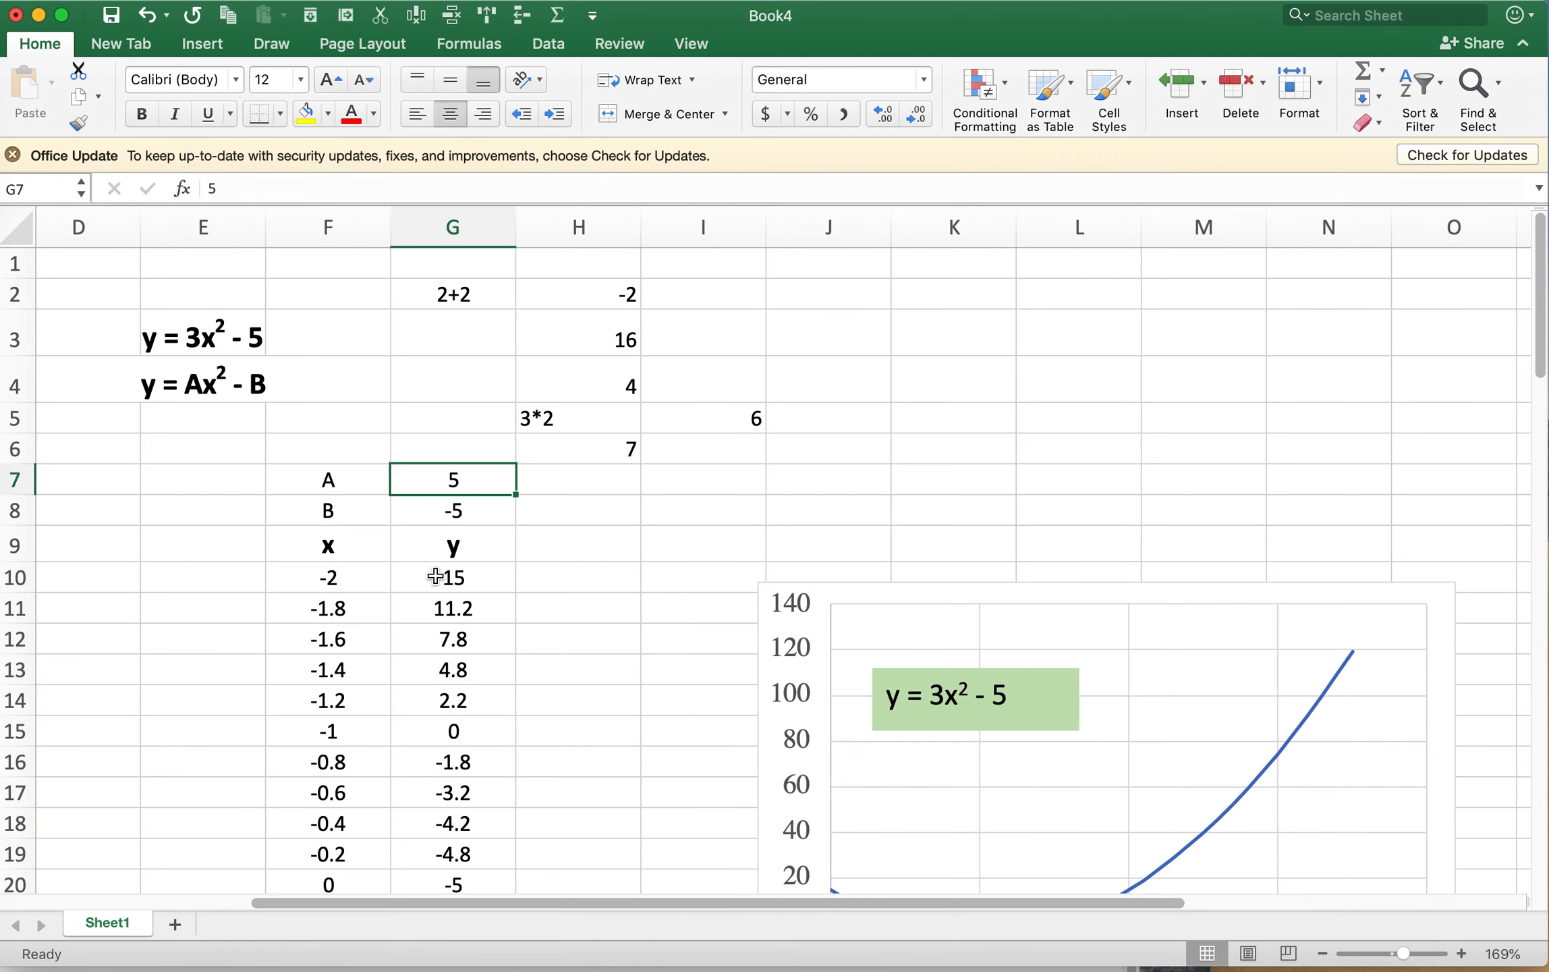
scroll(435, 576, "down", 5)
scroll(742, 641, "up", 2)
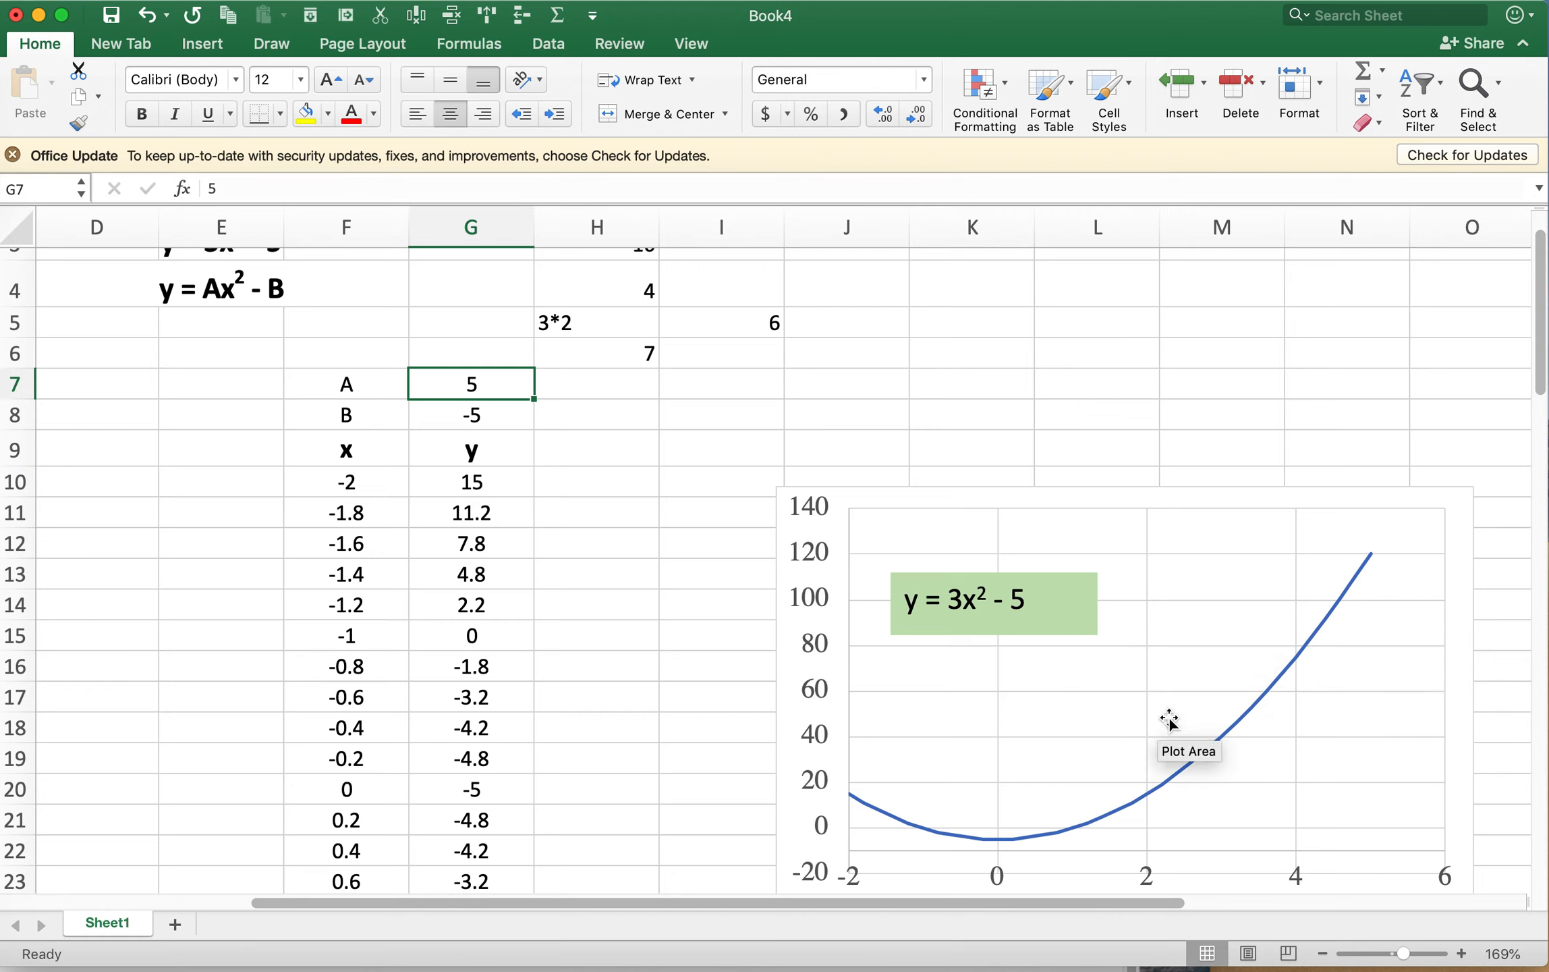
- Set coefficient B in G8 to -10 and select the y values in G10:G20 for review
left_click(476, 413)
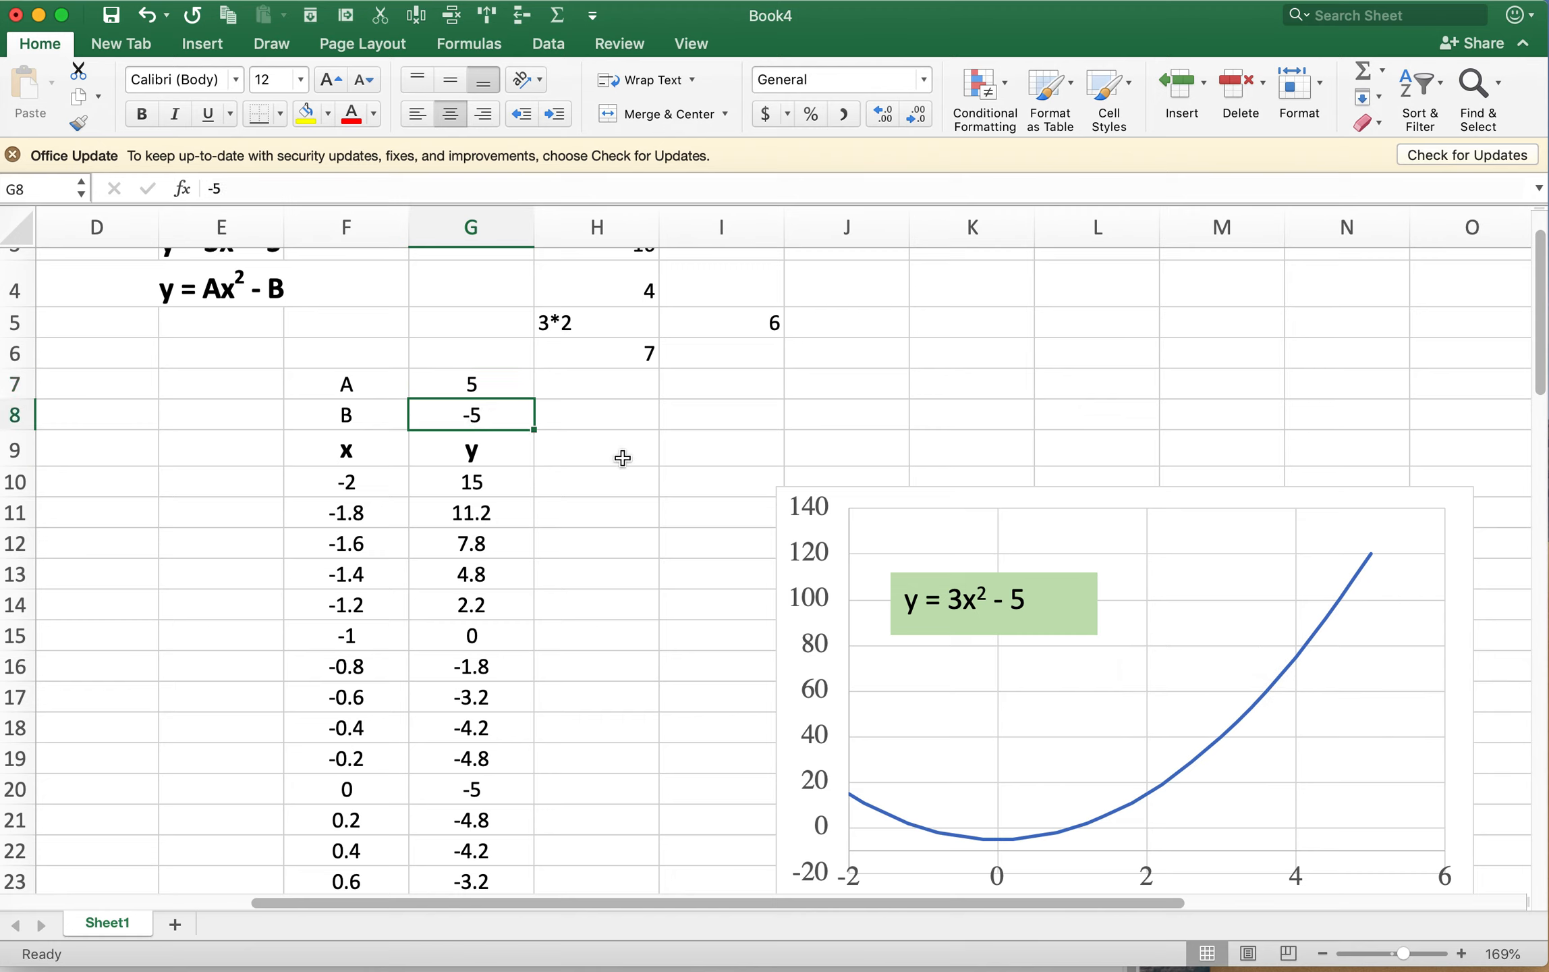
type("-10")
key("Return")
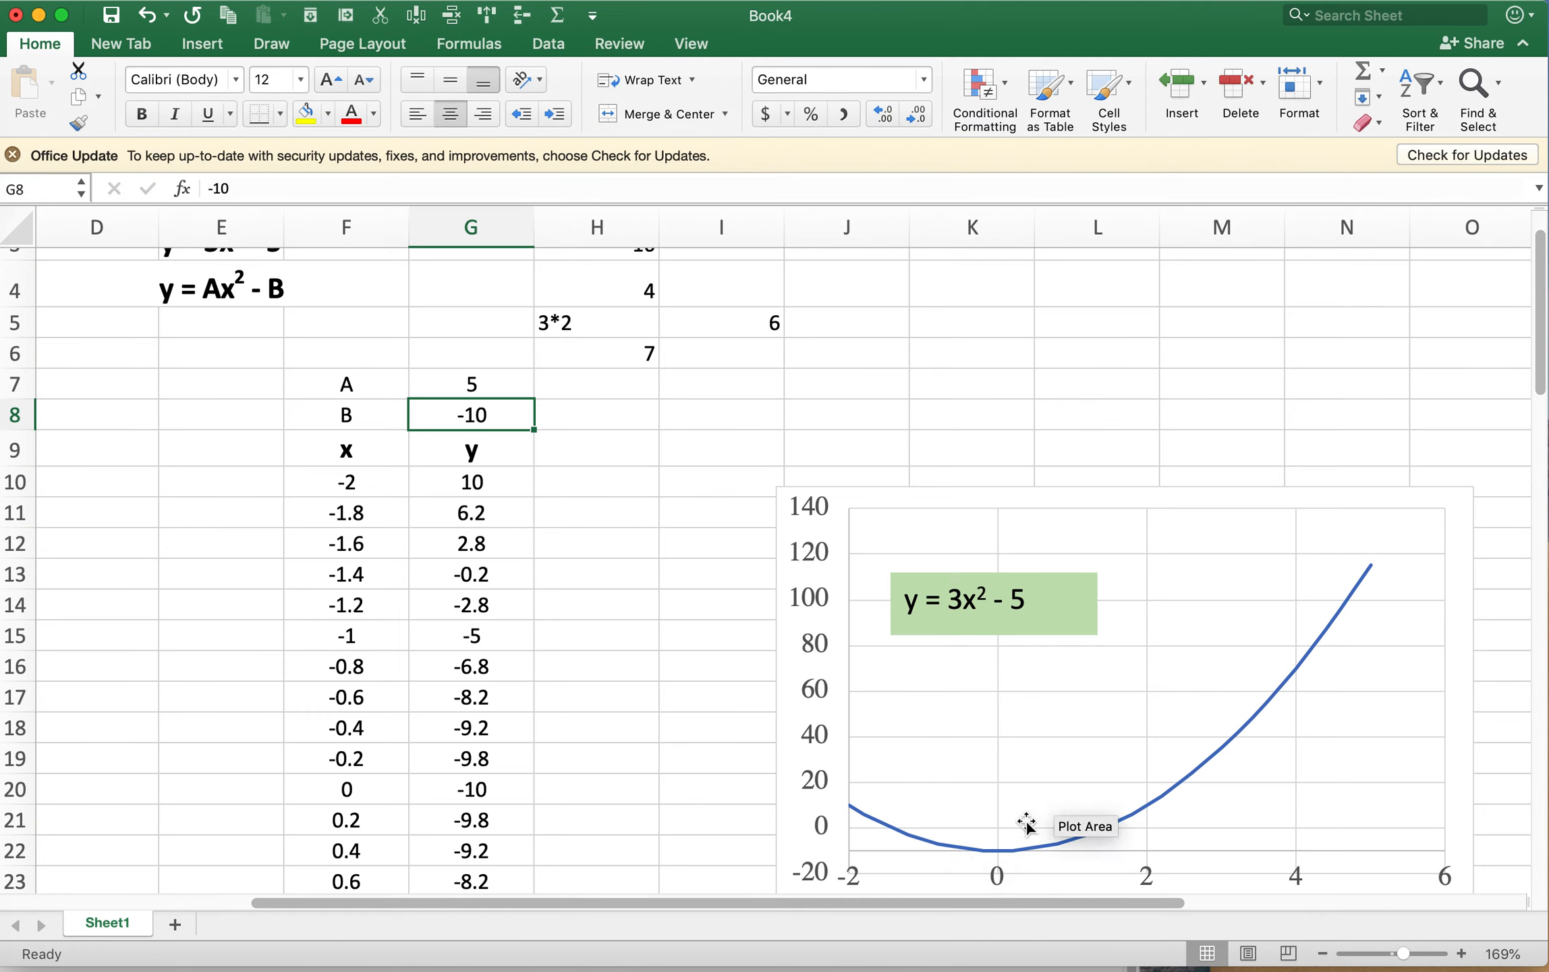
left_click_drag(492, 482, 501, 788)
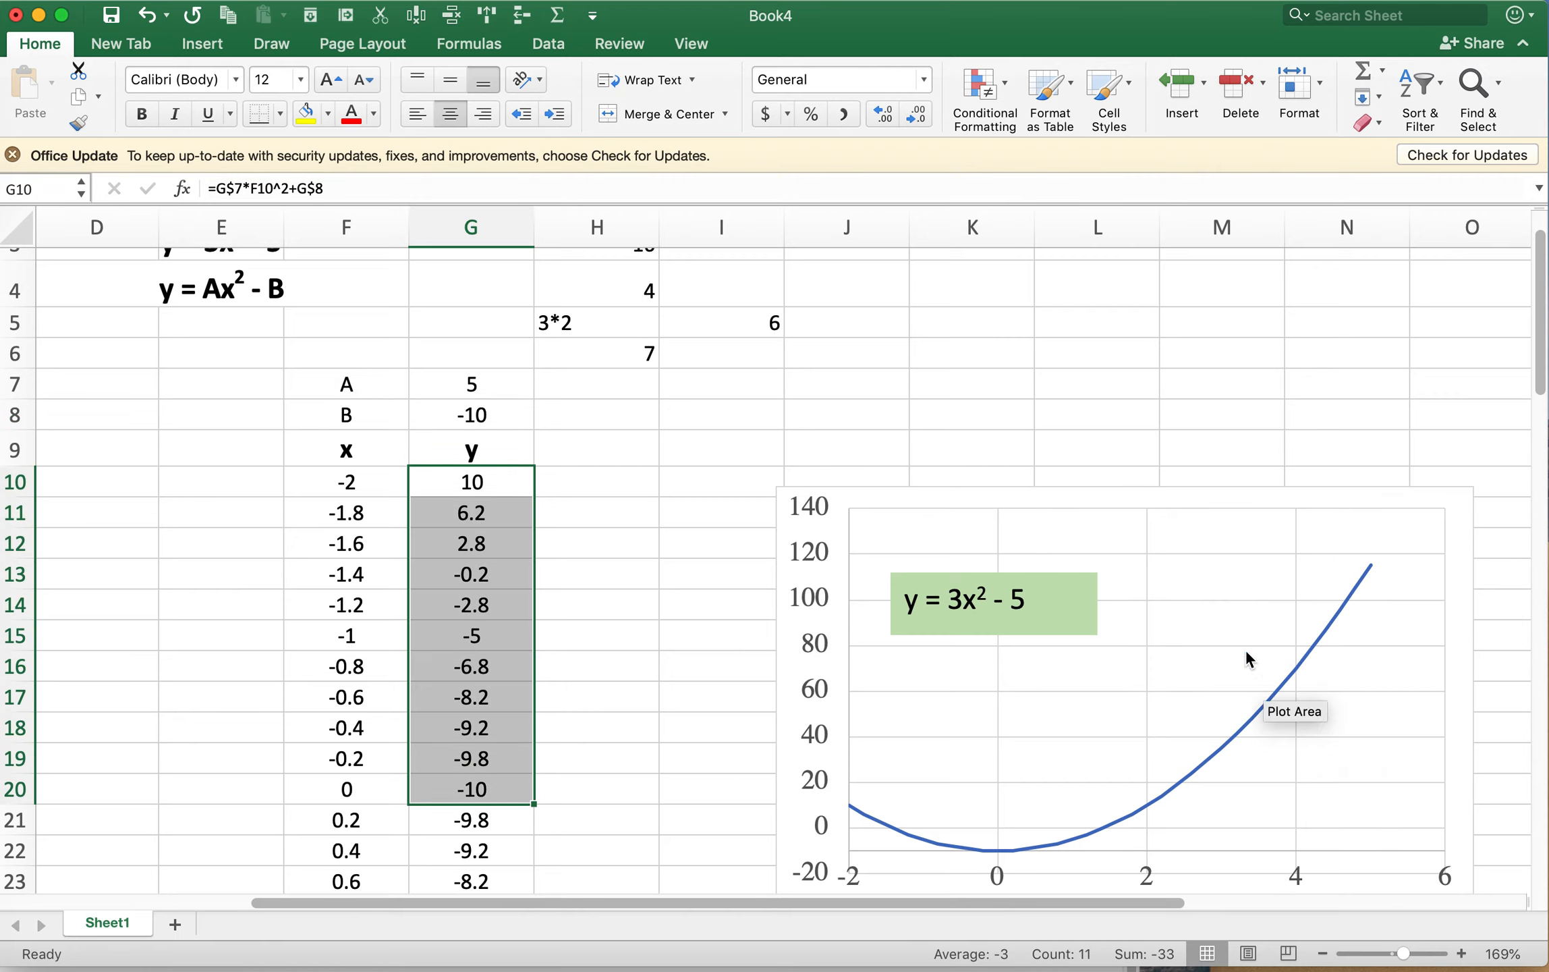
- Set coefficient A in G7 to 20
left_click(473, 379)
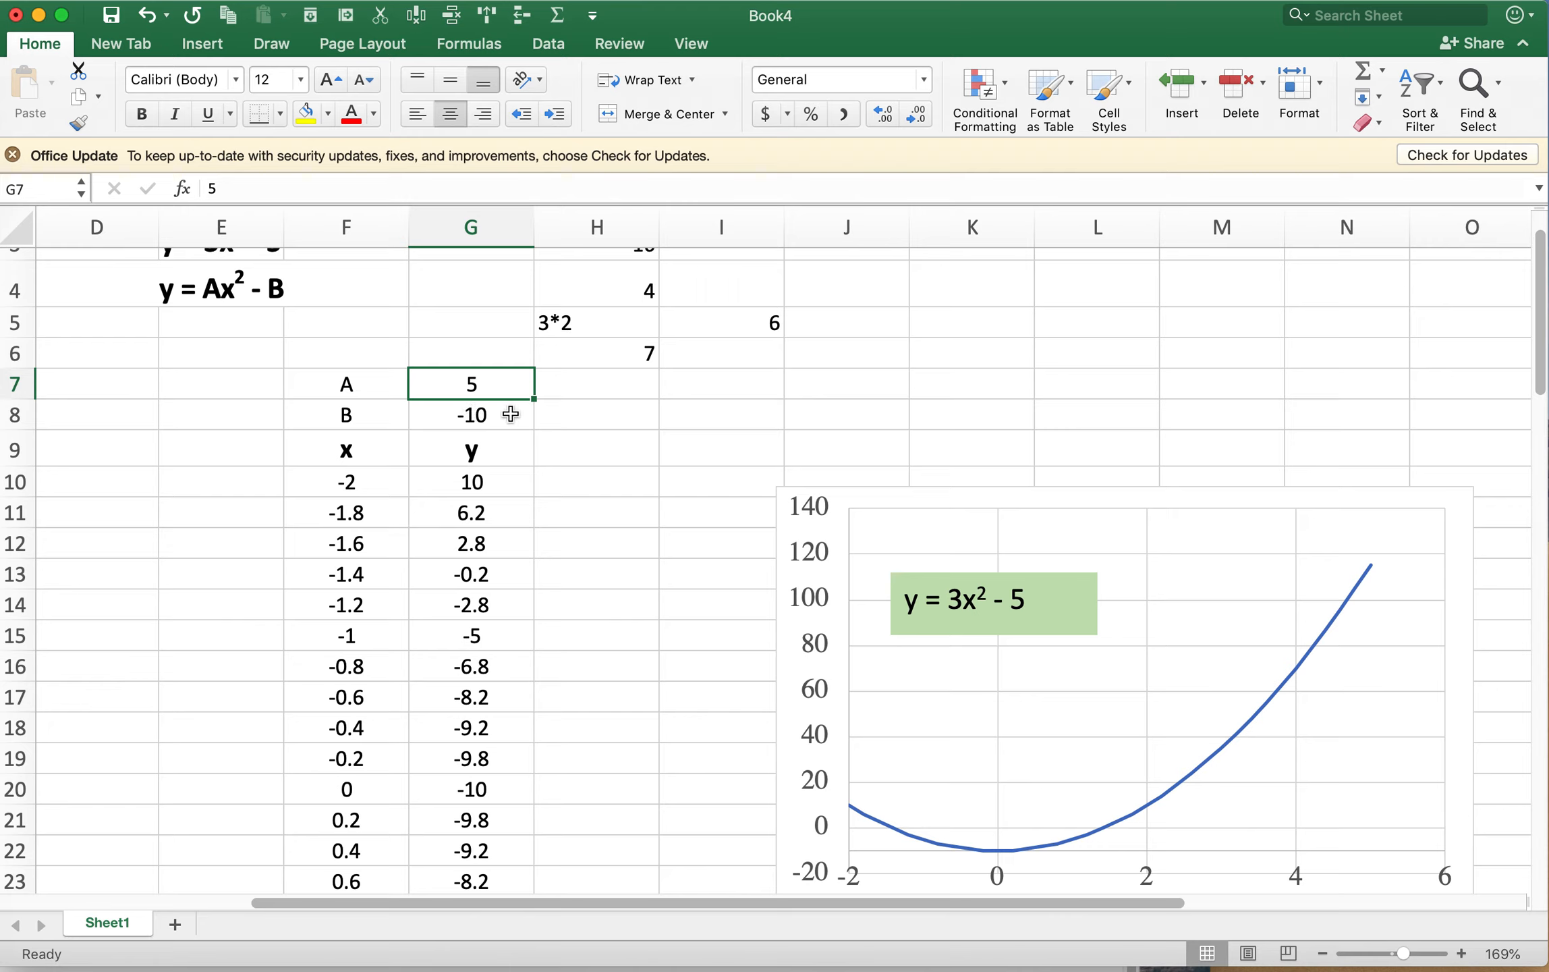
type("20")
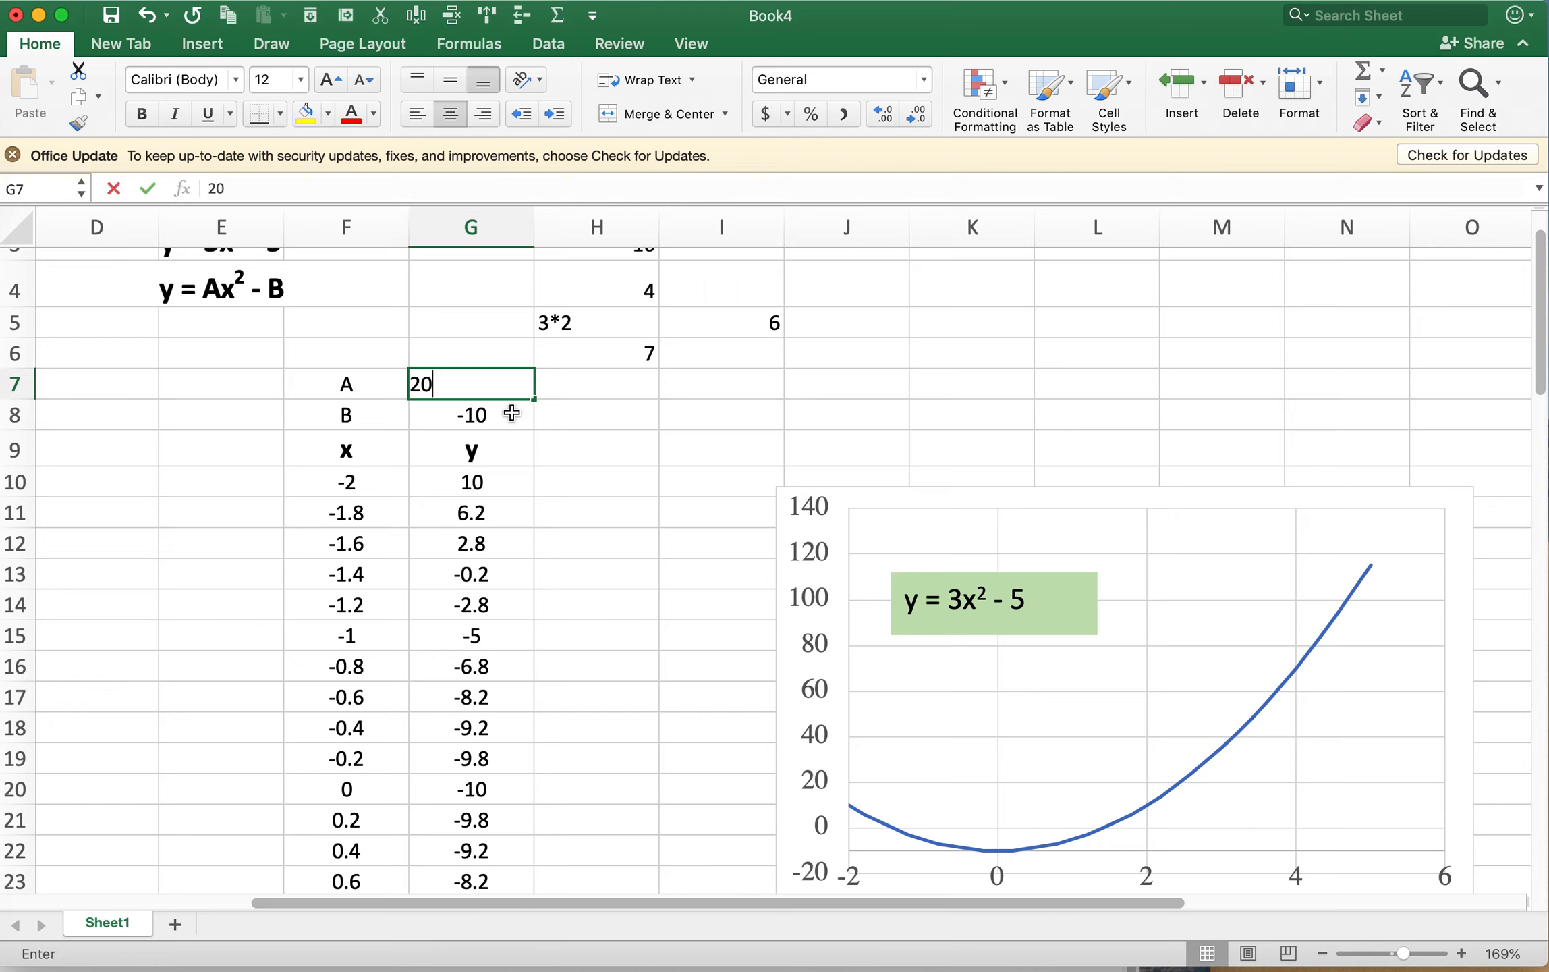
key("Return")
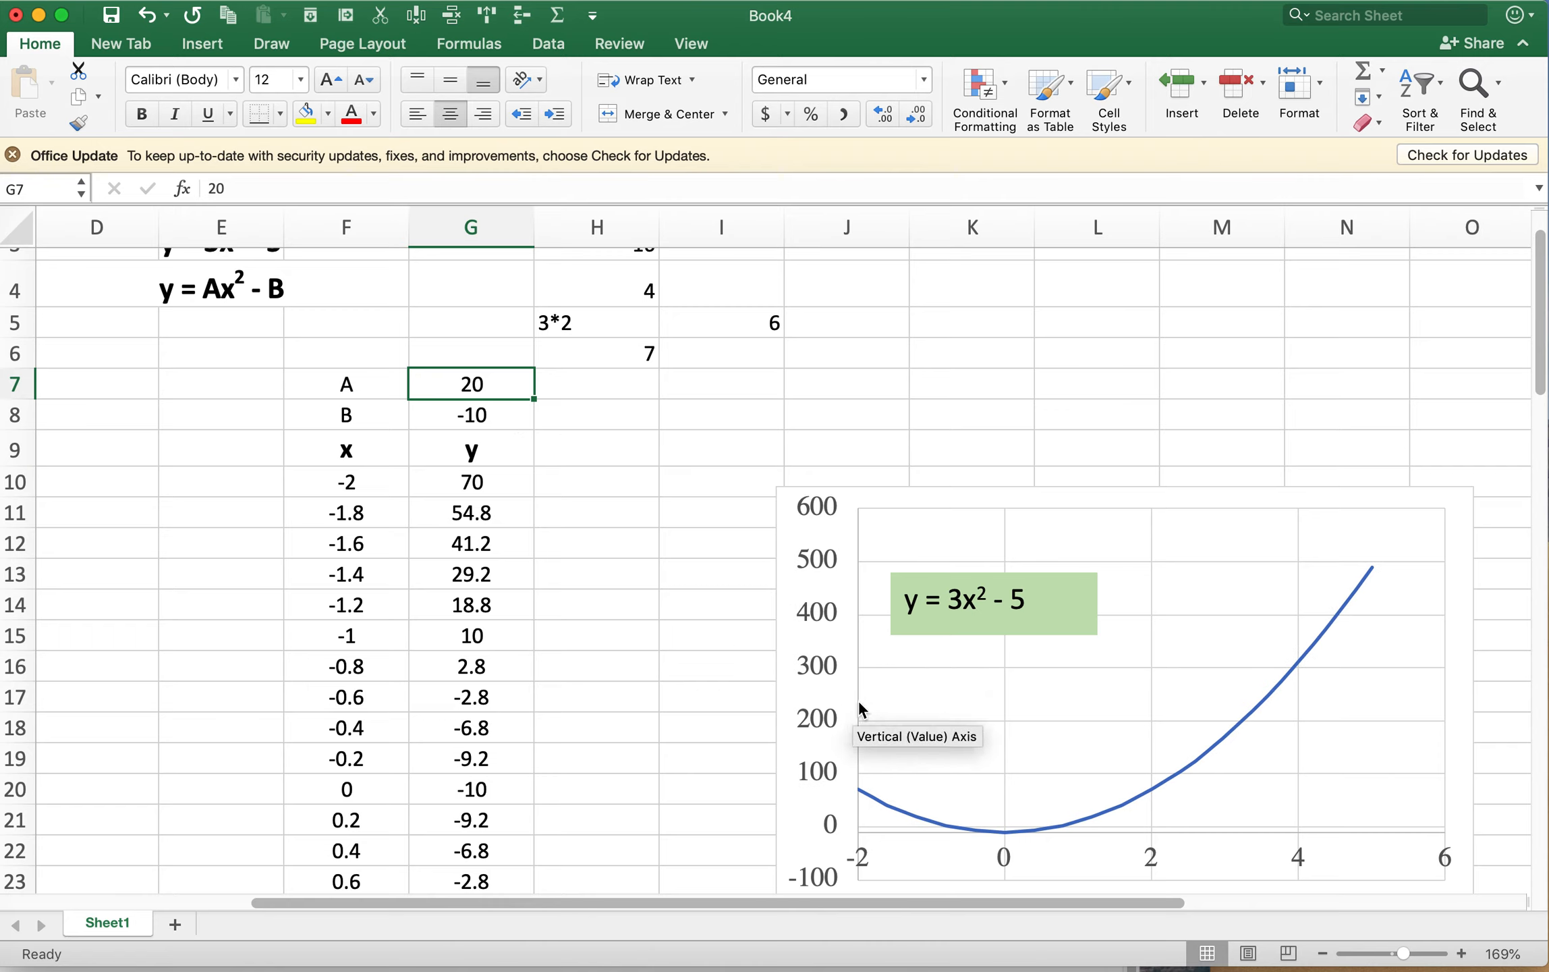
- Move the chart up and closer to the y column, and set coefficient A in G7 to 100
left_click(973, 487)
left_click_drag(974, 487, 799, 431)
left_click(470, 385)
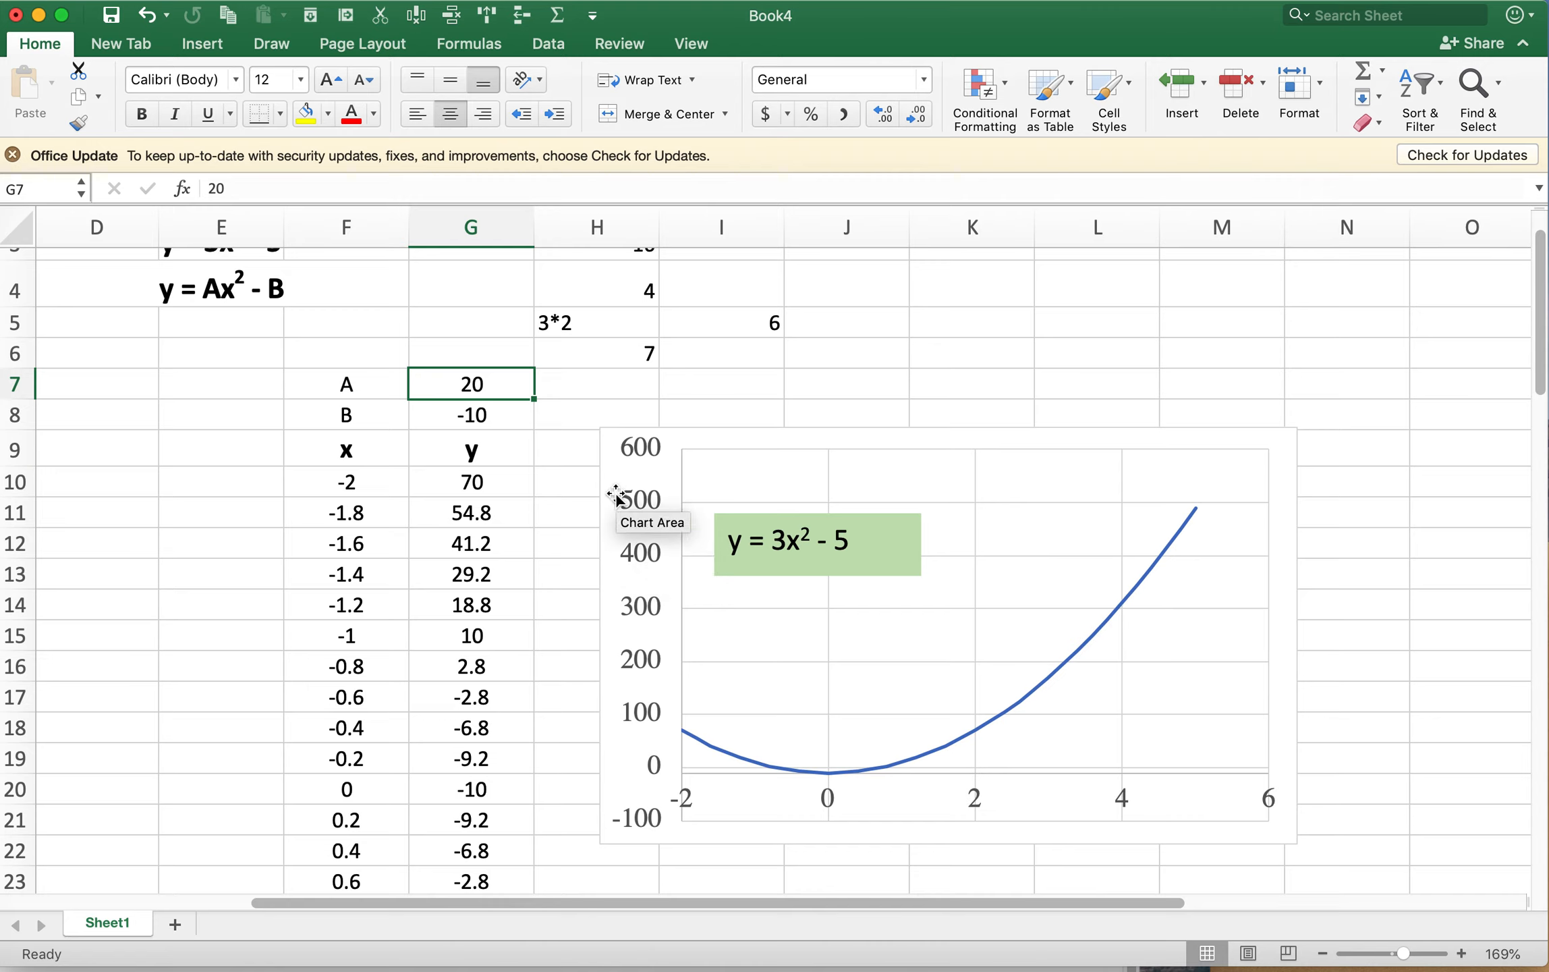
key("F2")
type("100")
key("ctrl+Return")
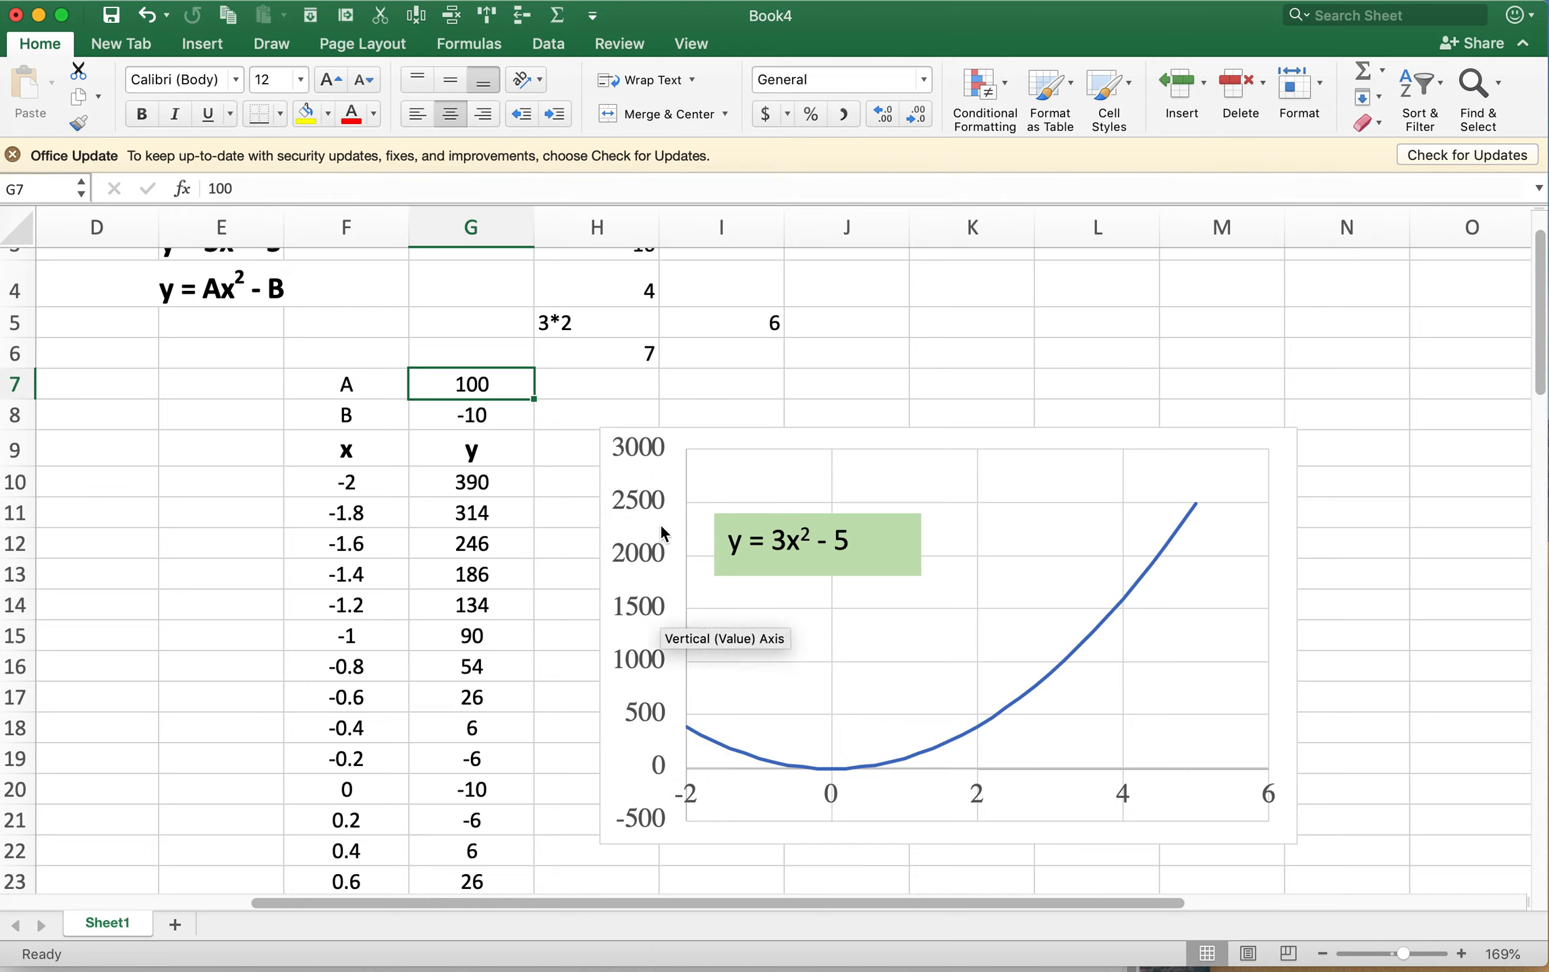
- Set coefficient B in G8 to -100 and check how the curve responds
left_click(506, 410)
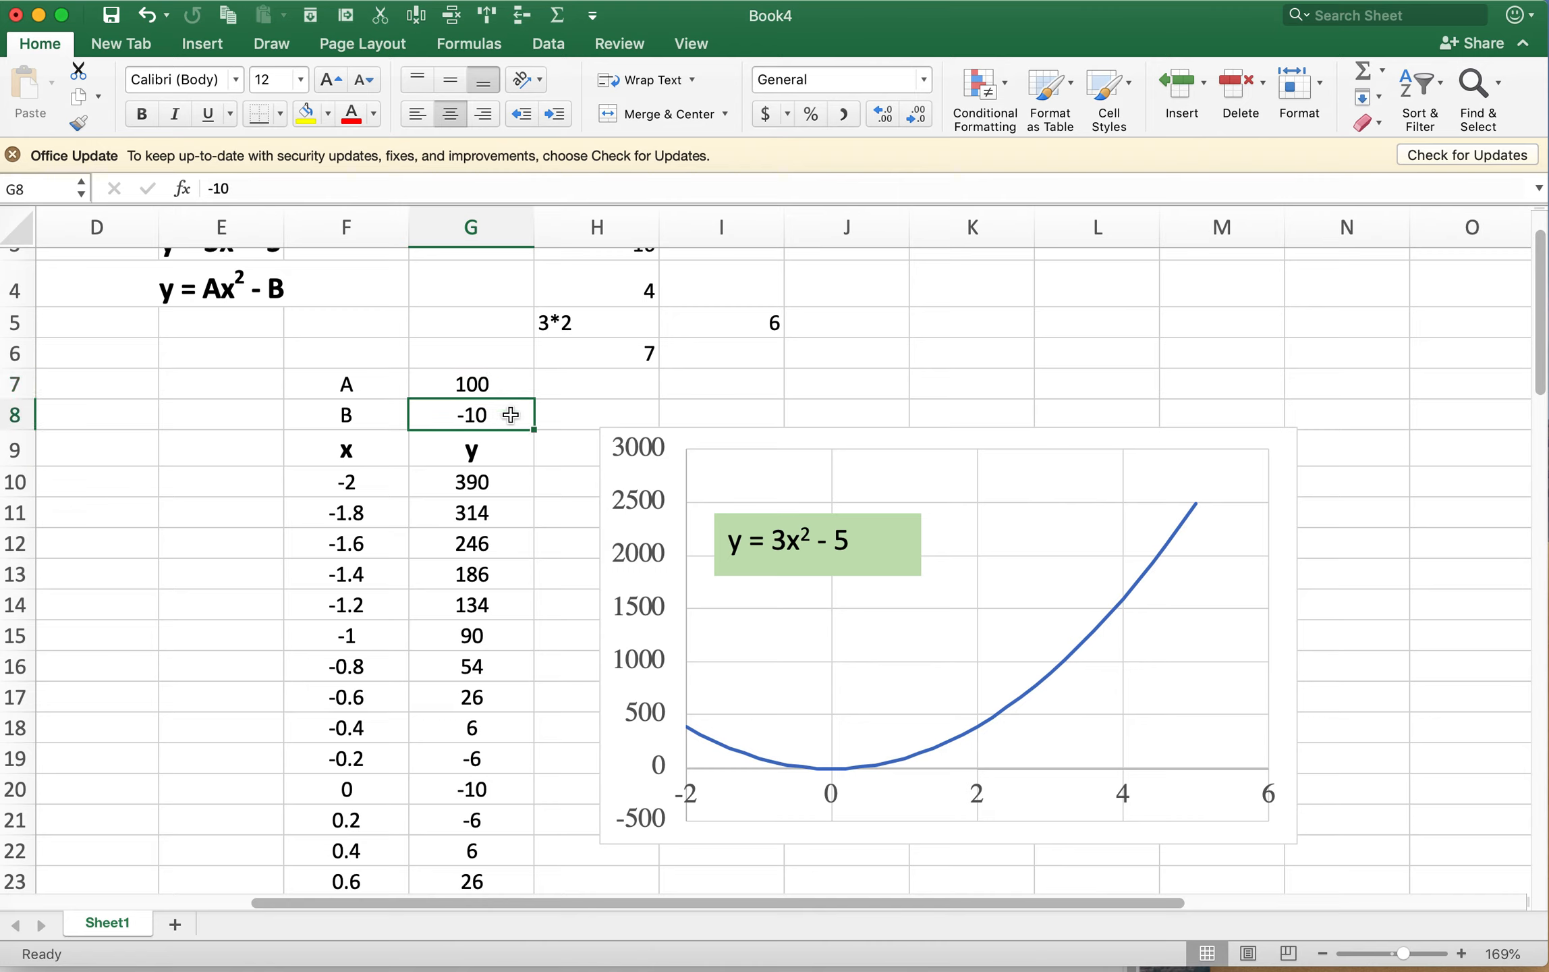
type("-100")
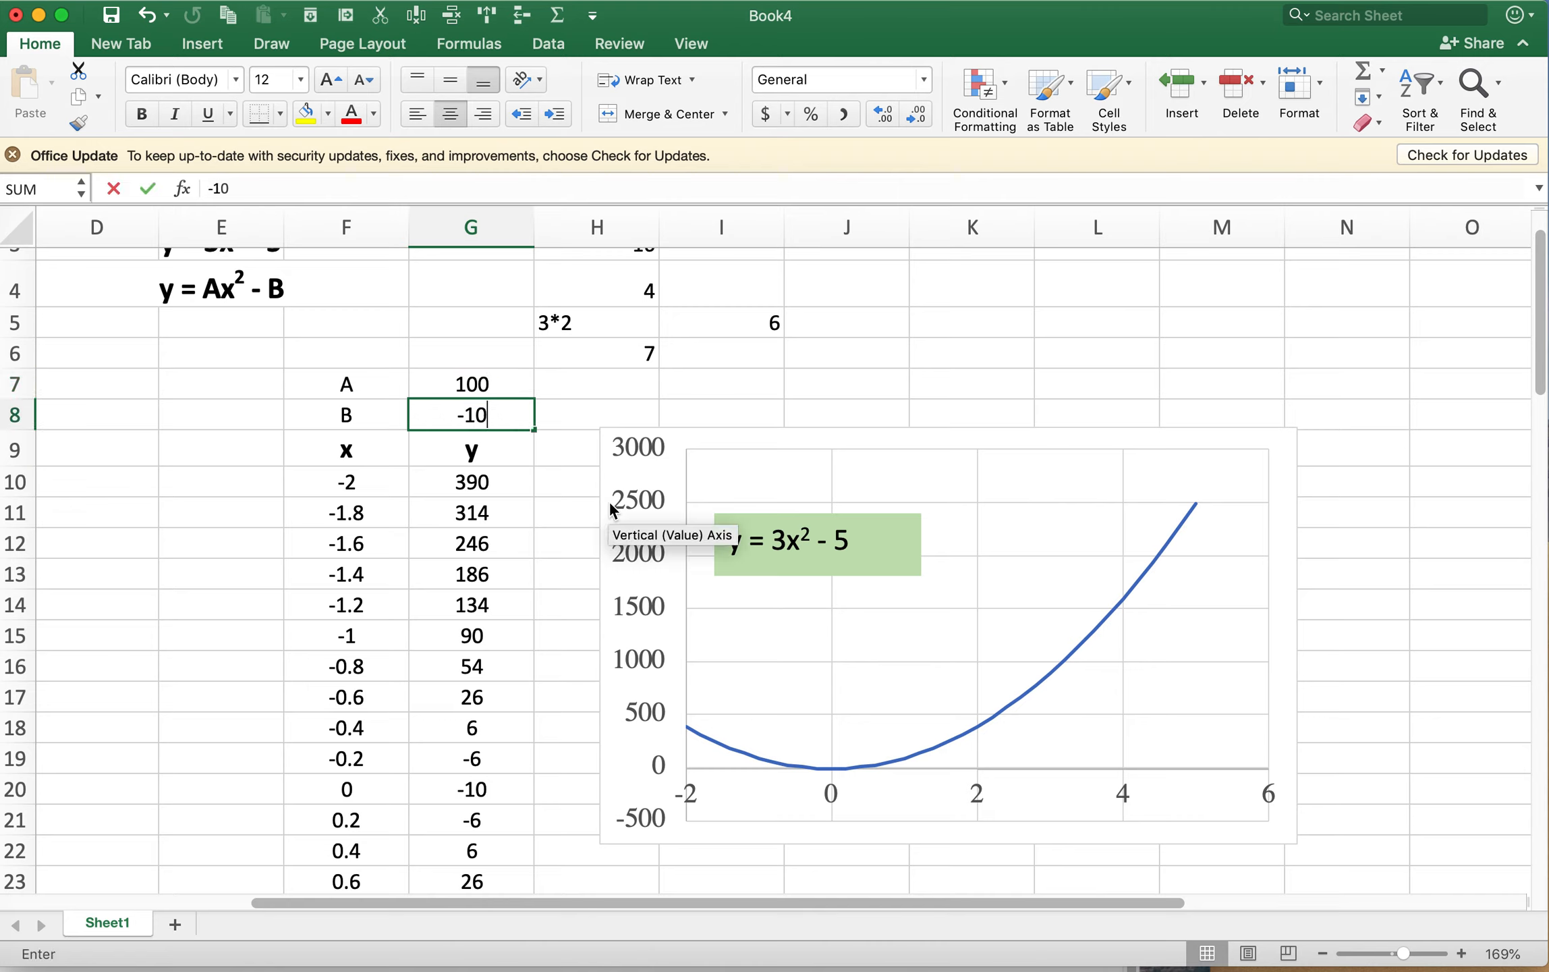
key("ctrl+Return")
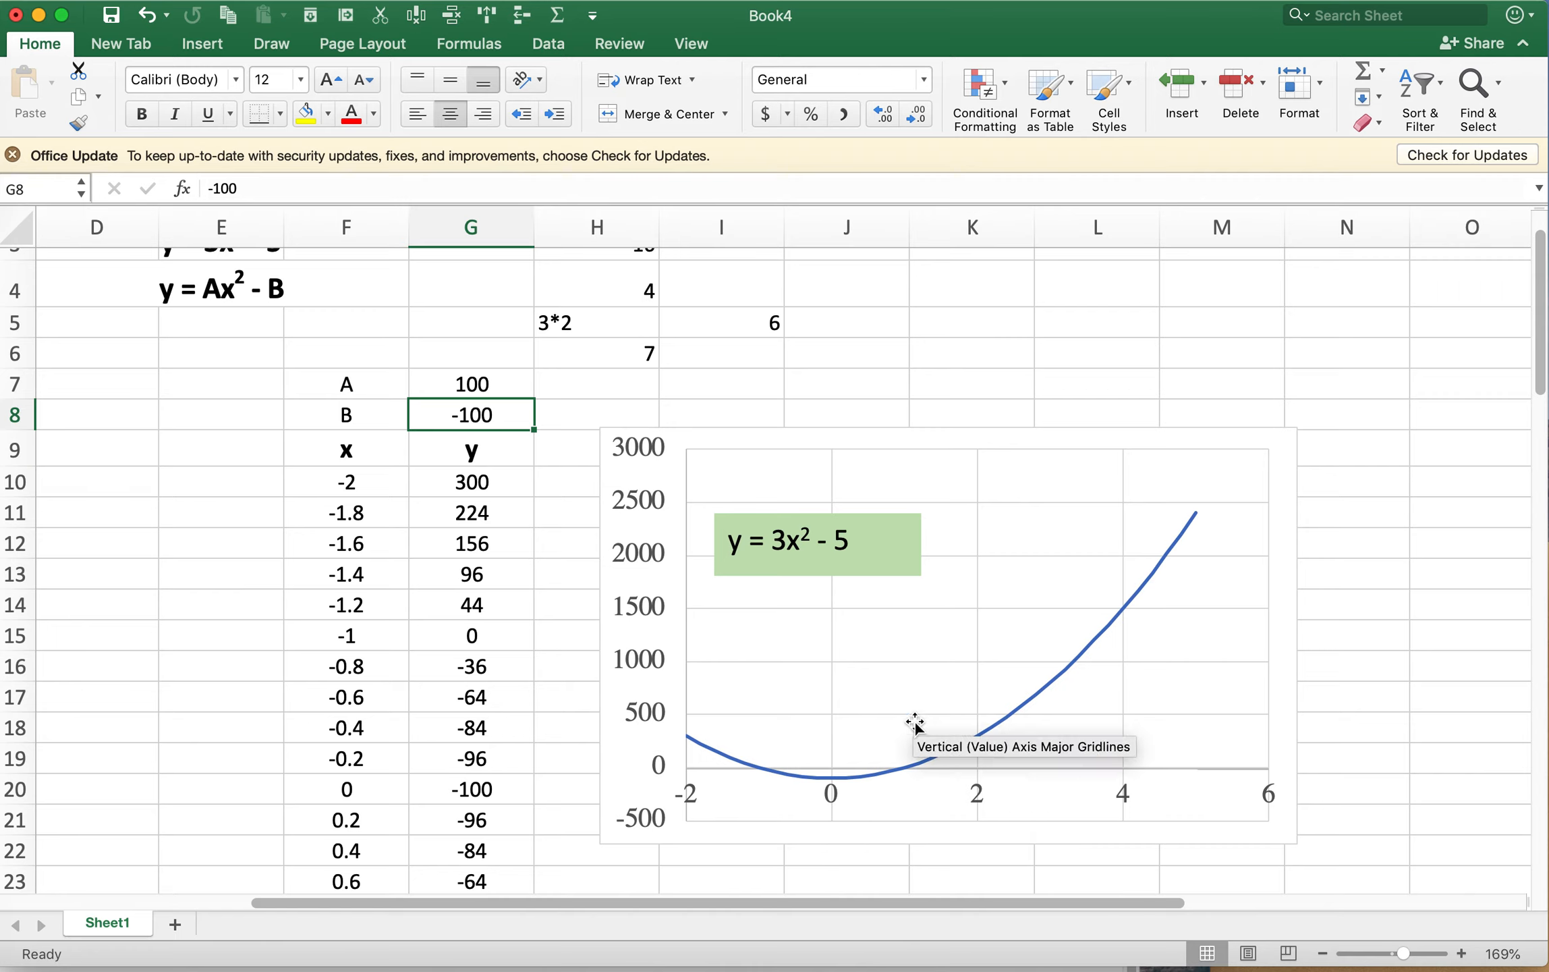
mouse_move(1036, 709)
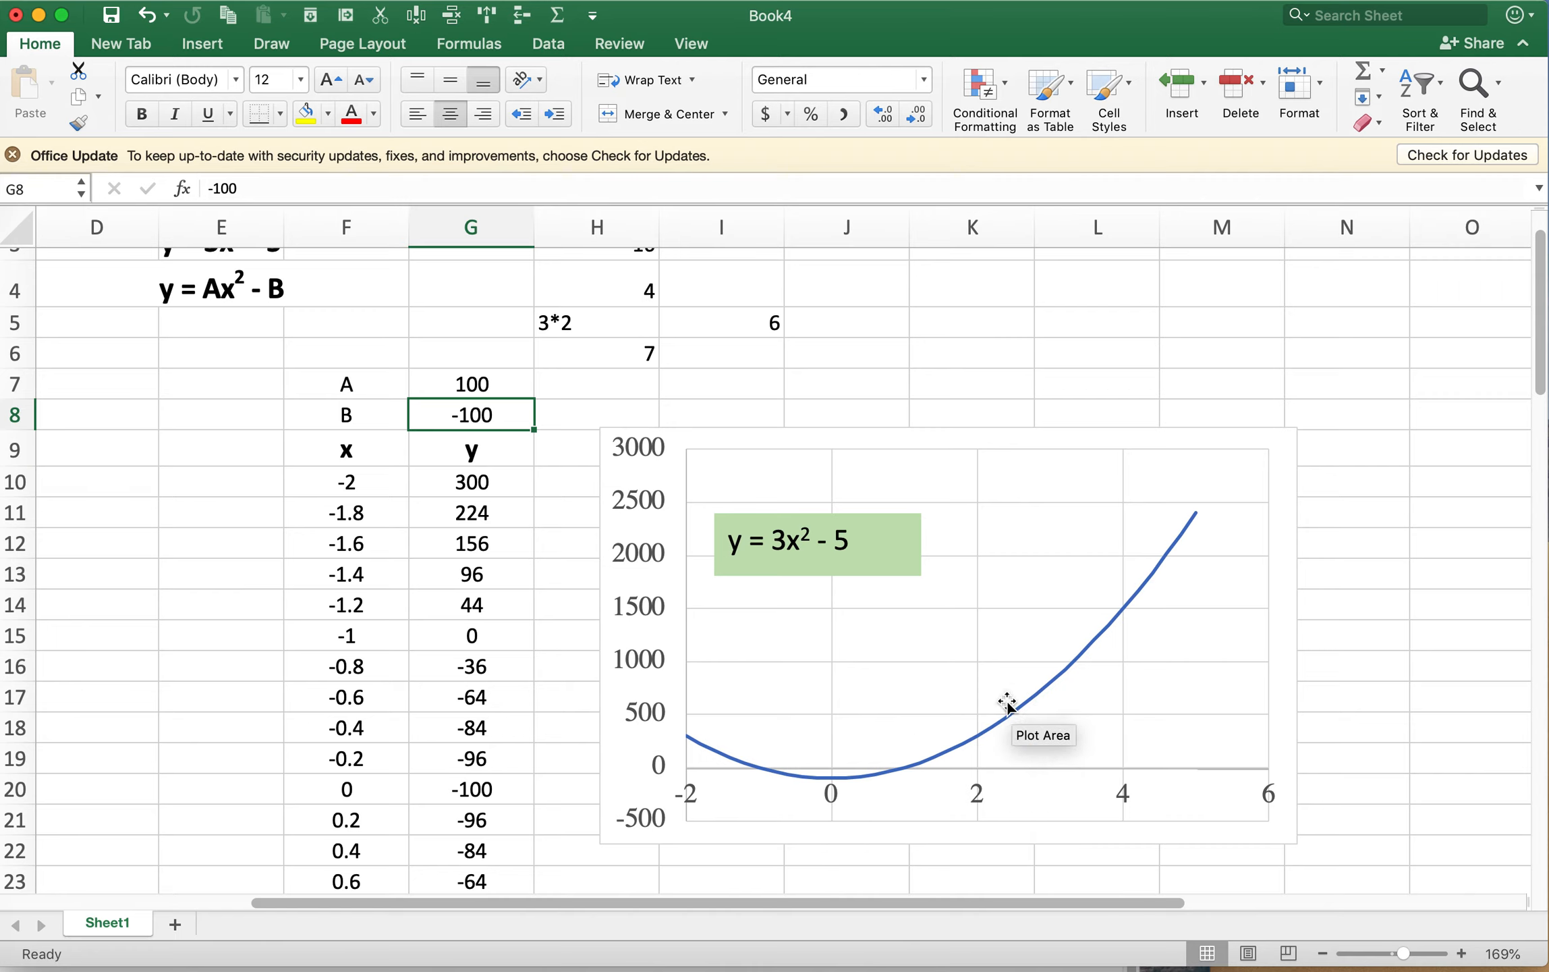
mouse_move(1106, 631)
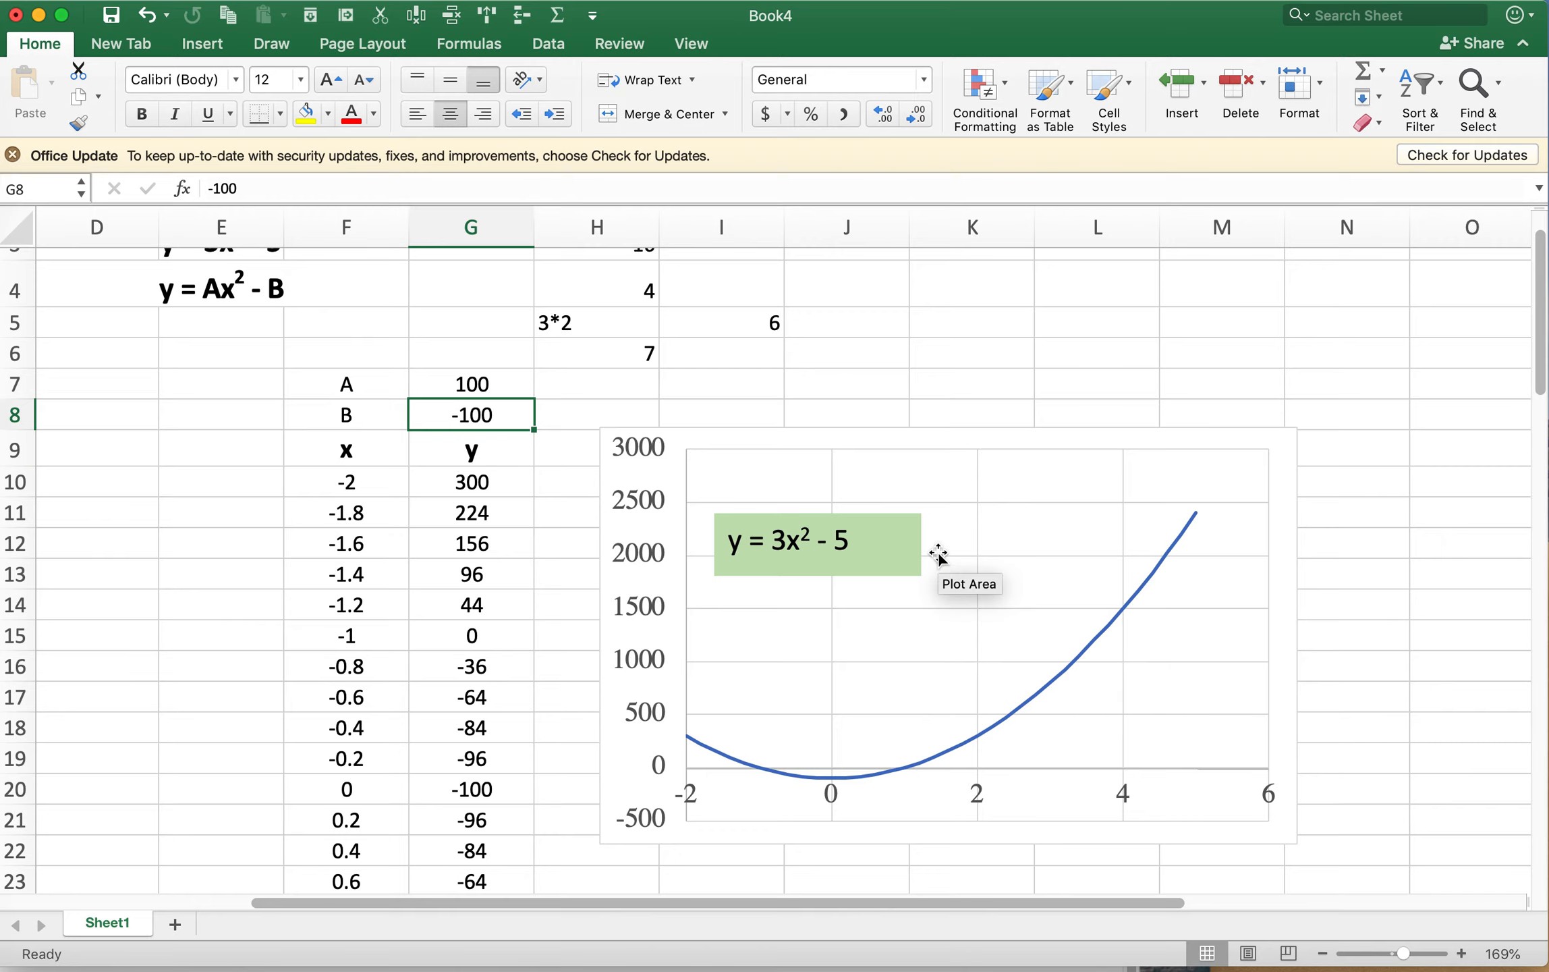
- Set the chart's vertical axis maximum bound to 2000 and close the axis formatting options
double_click(635, 502)
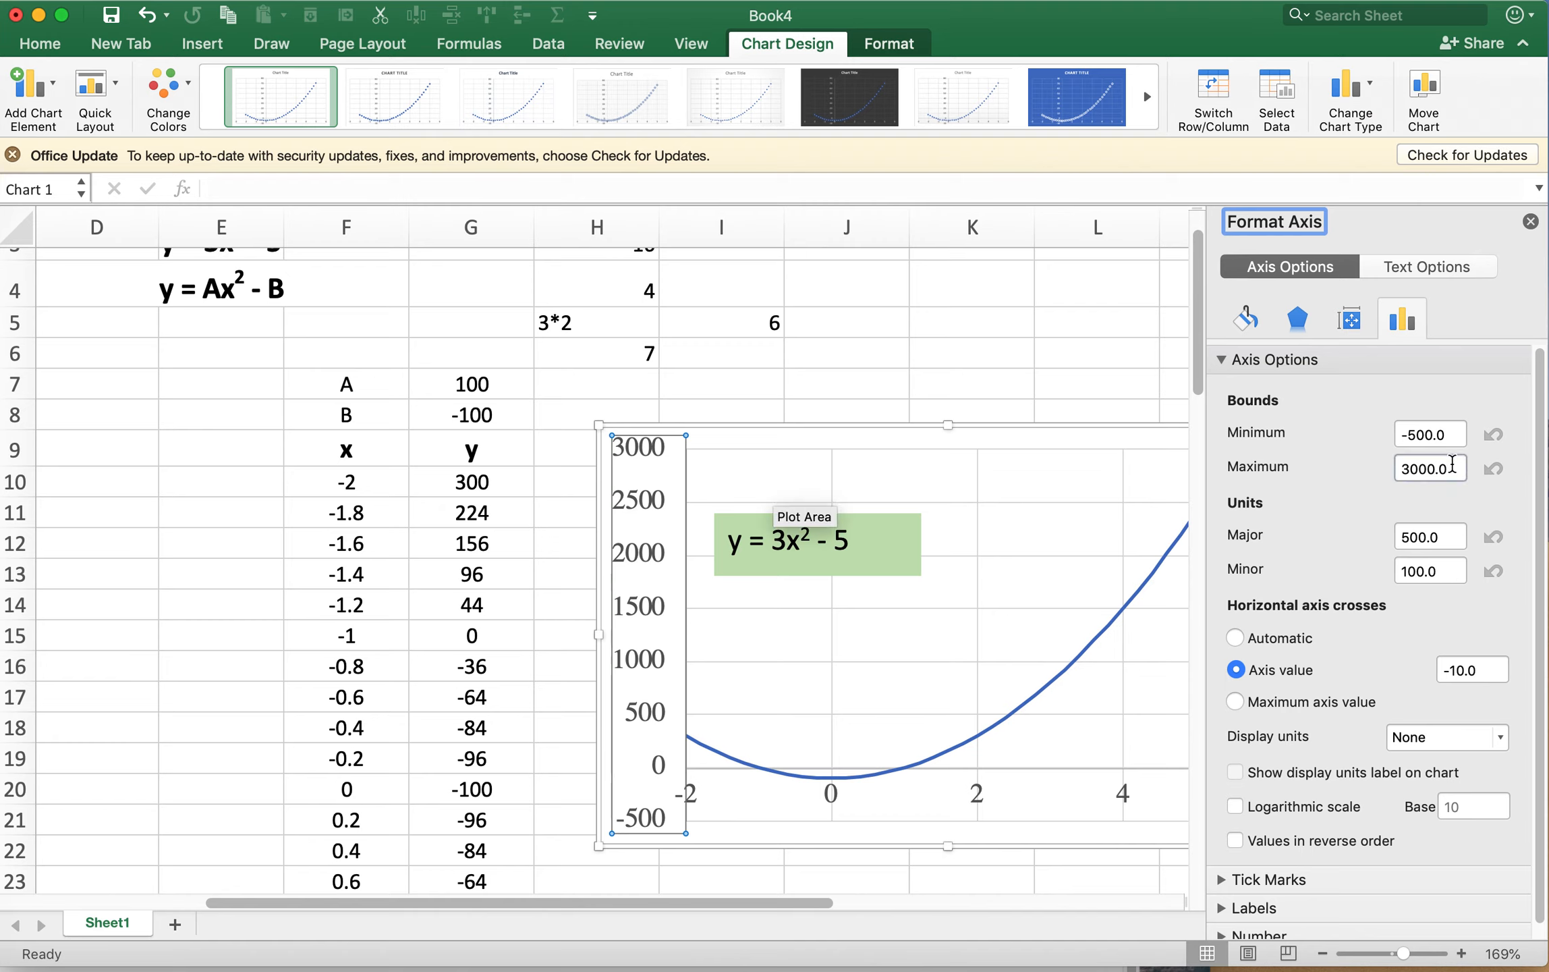
left_click_drag(1441, 469, 1270, 460)
type("200")
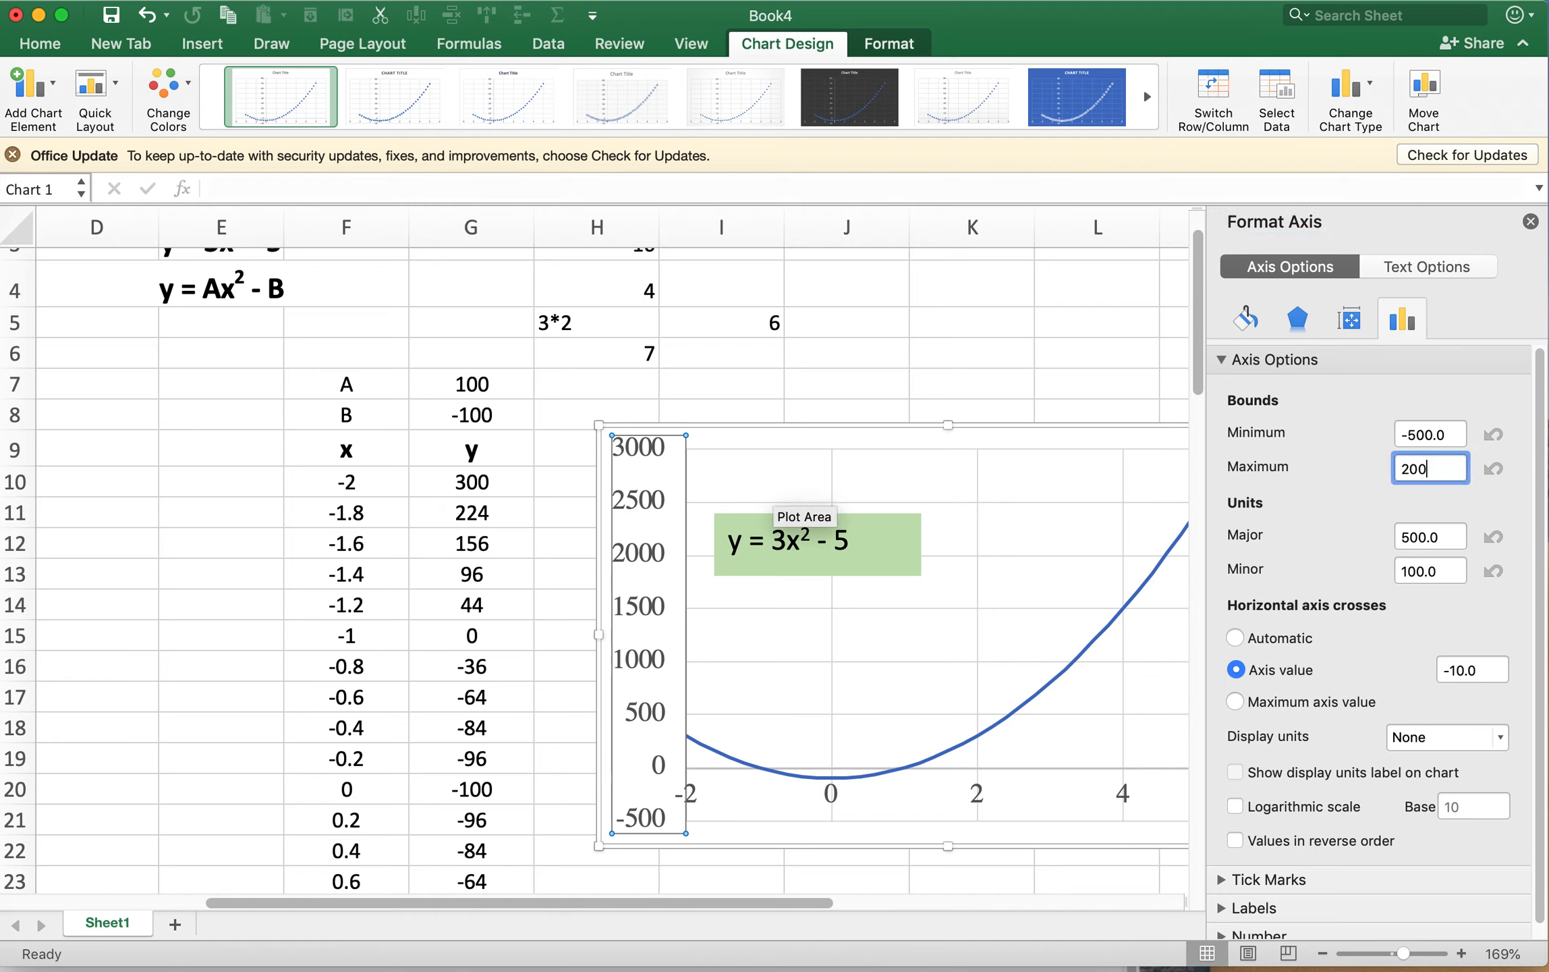
key("Return")
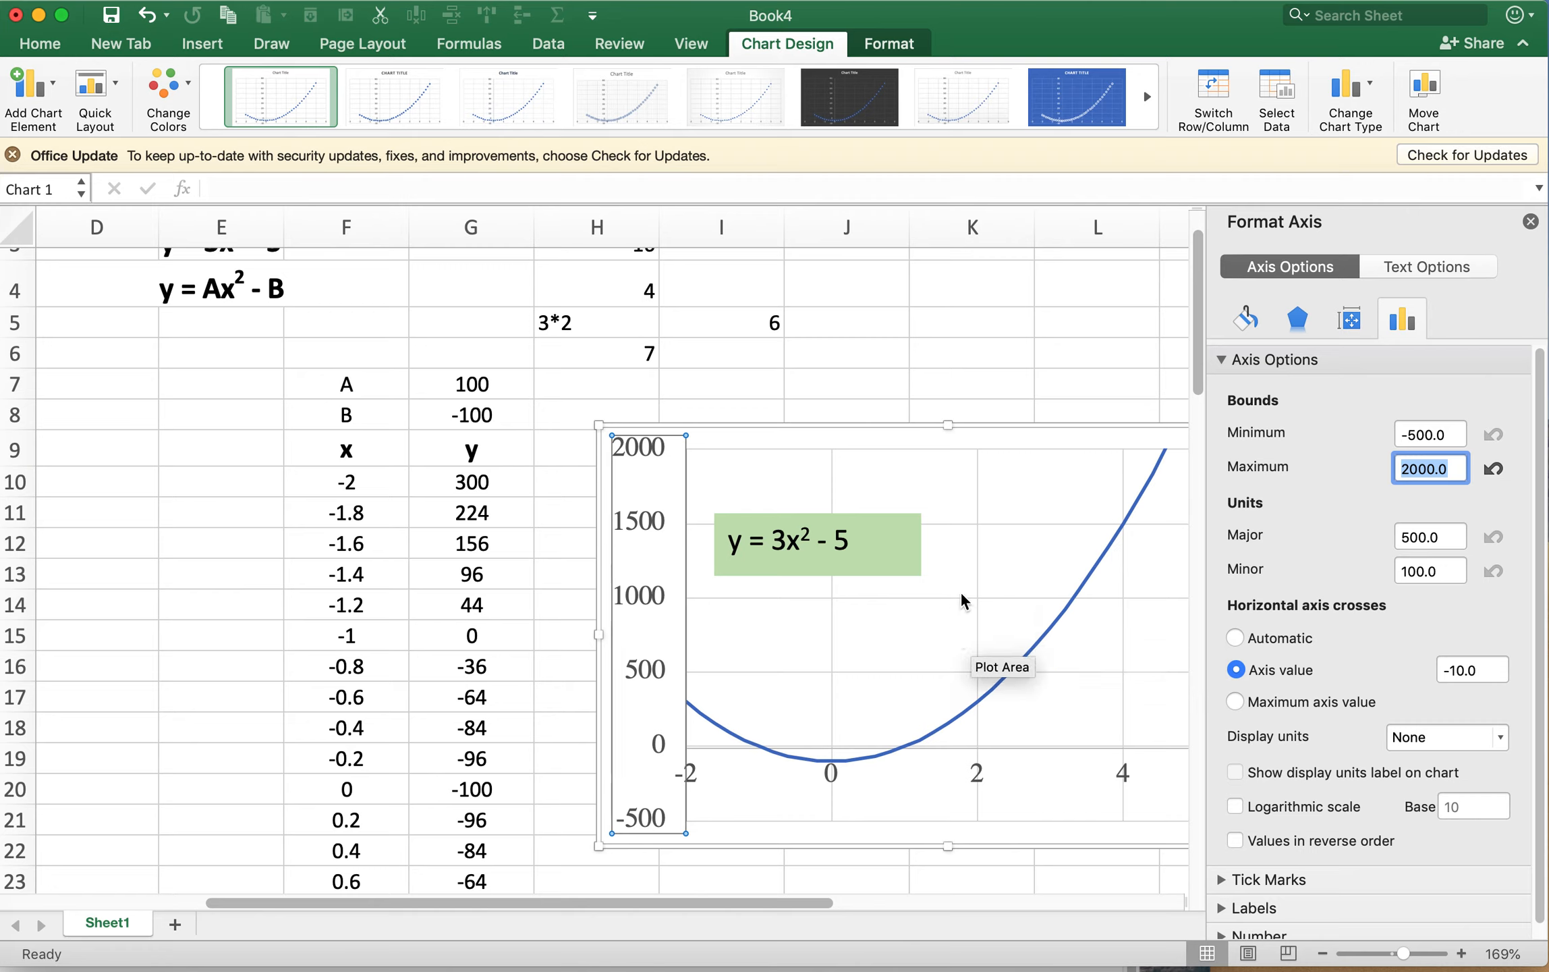
left_click(1530, 222)
left_click_drag(480, 372, 492, 377)
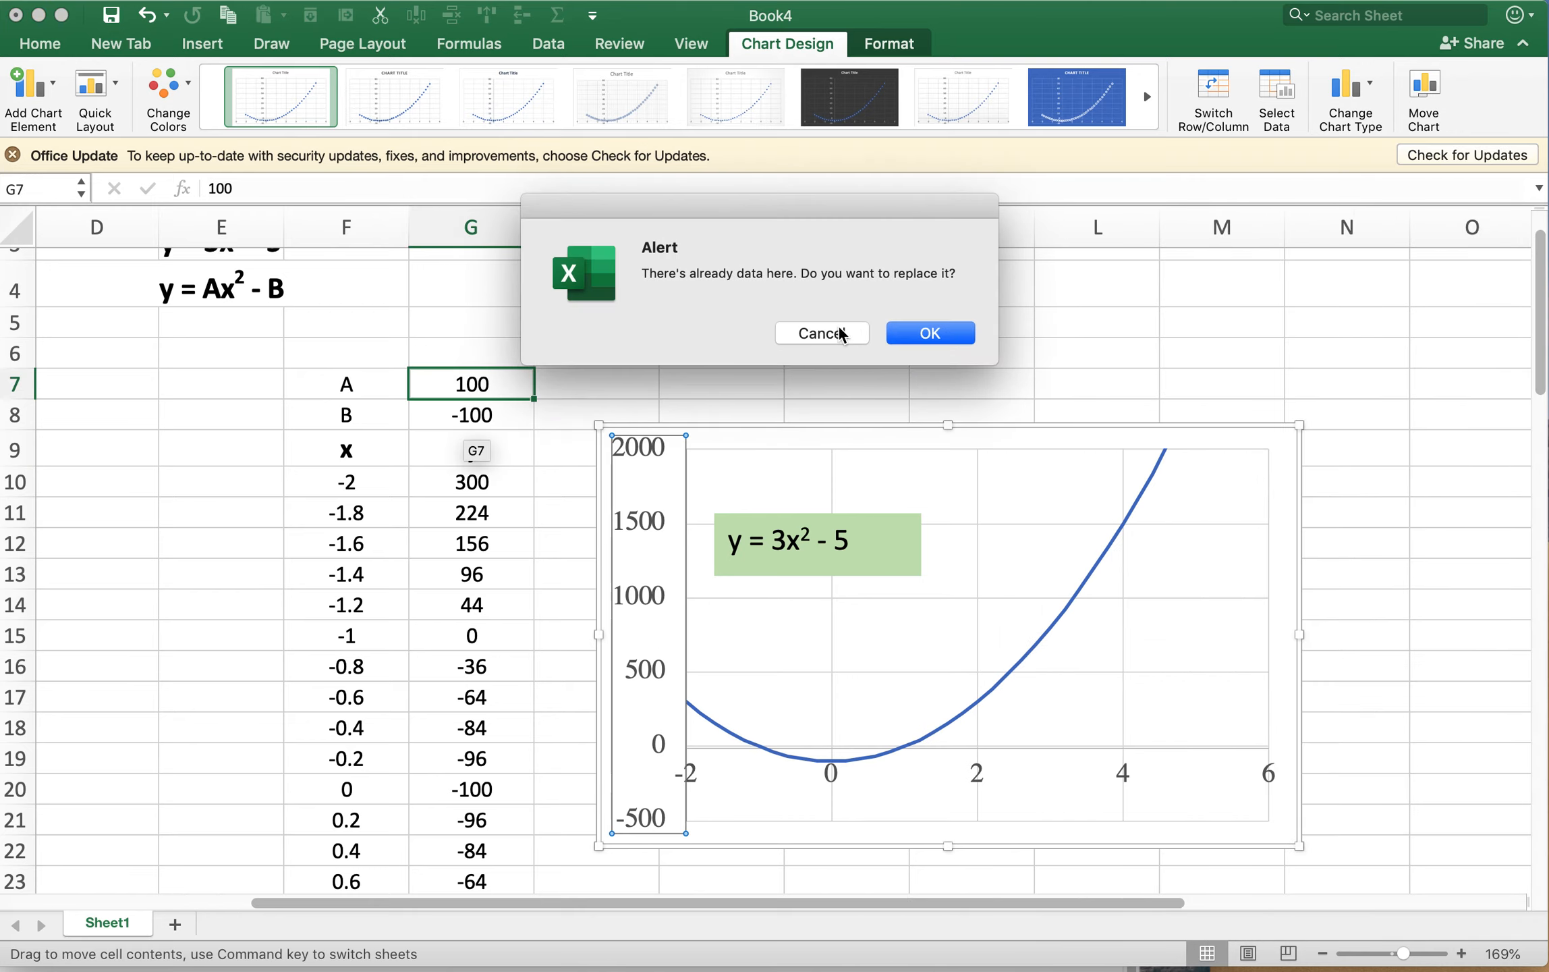
left_click(931, 333)
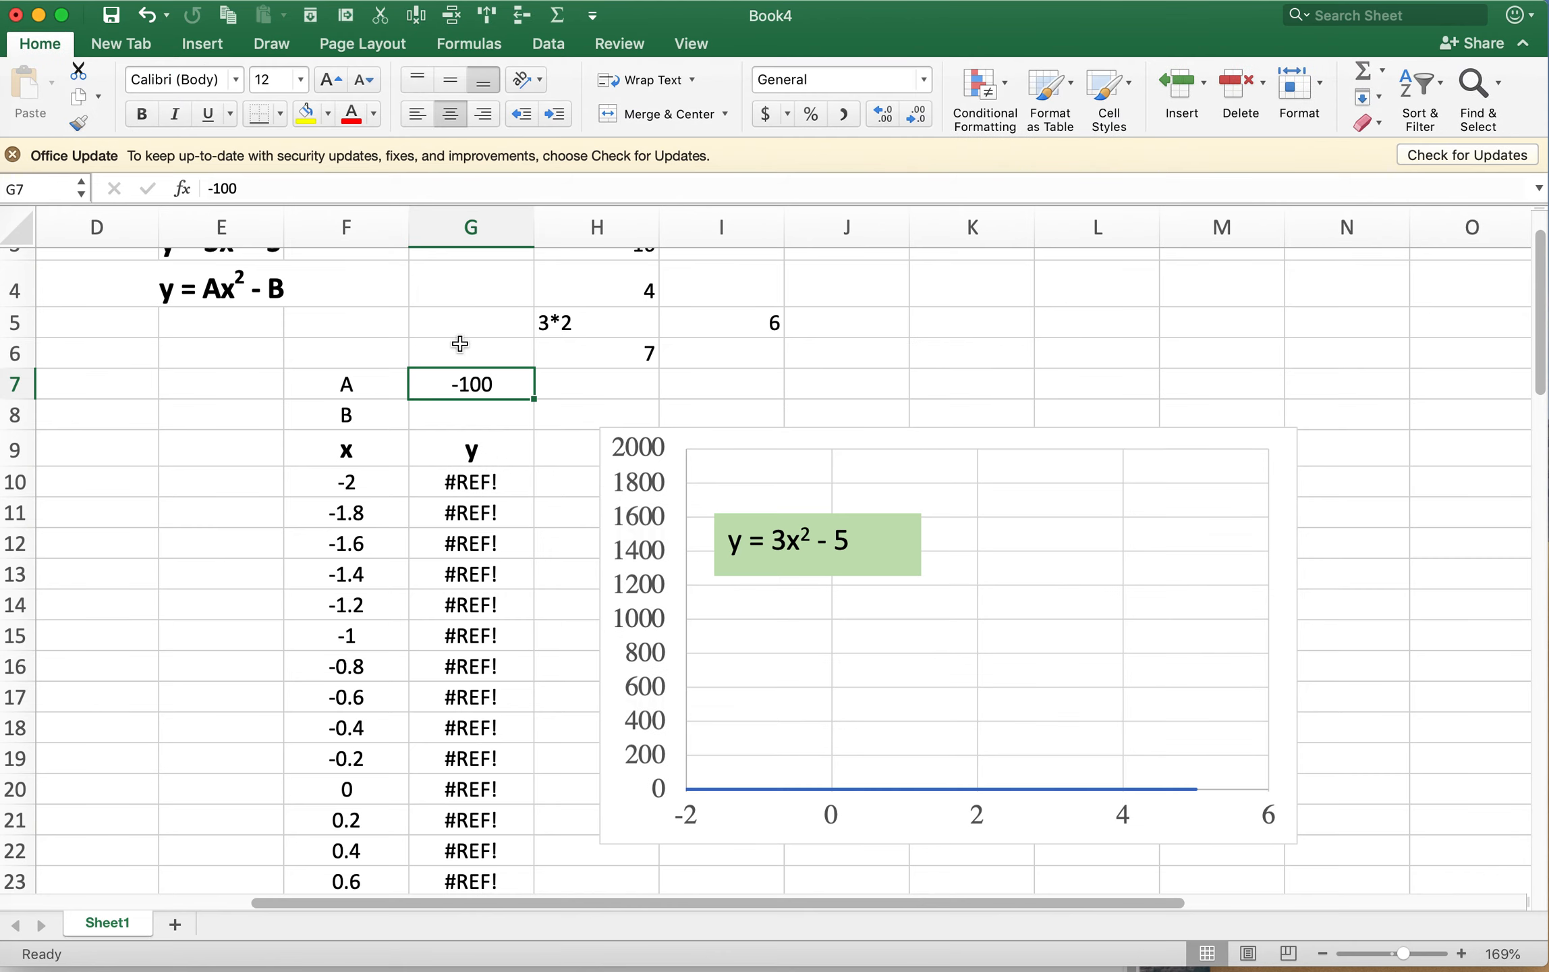
left_click(146, 15)
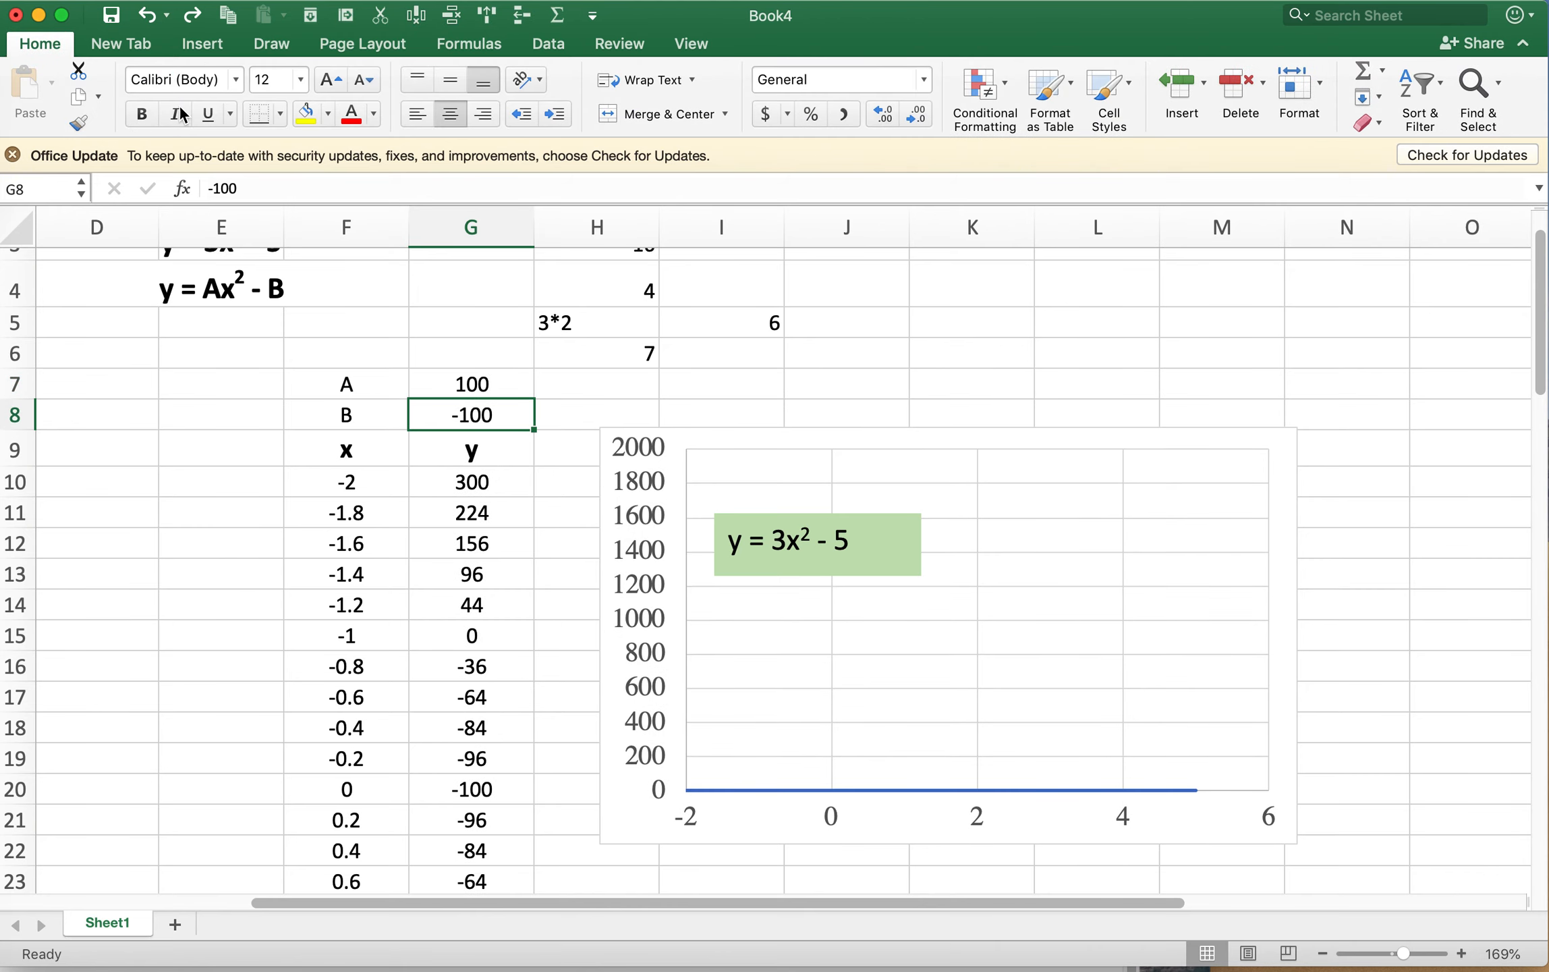
- Set coefficient A in G7 to 1000 and review the y values and curve
type("1000")
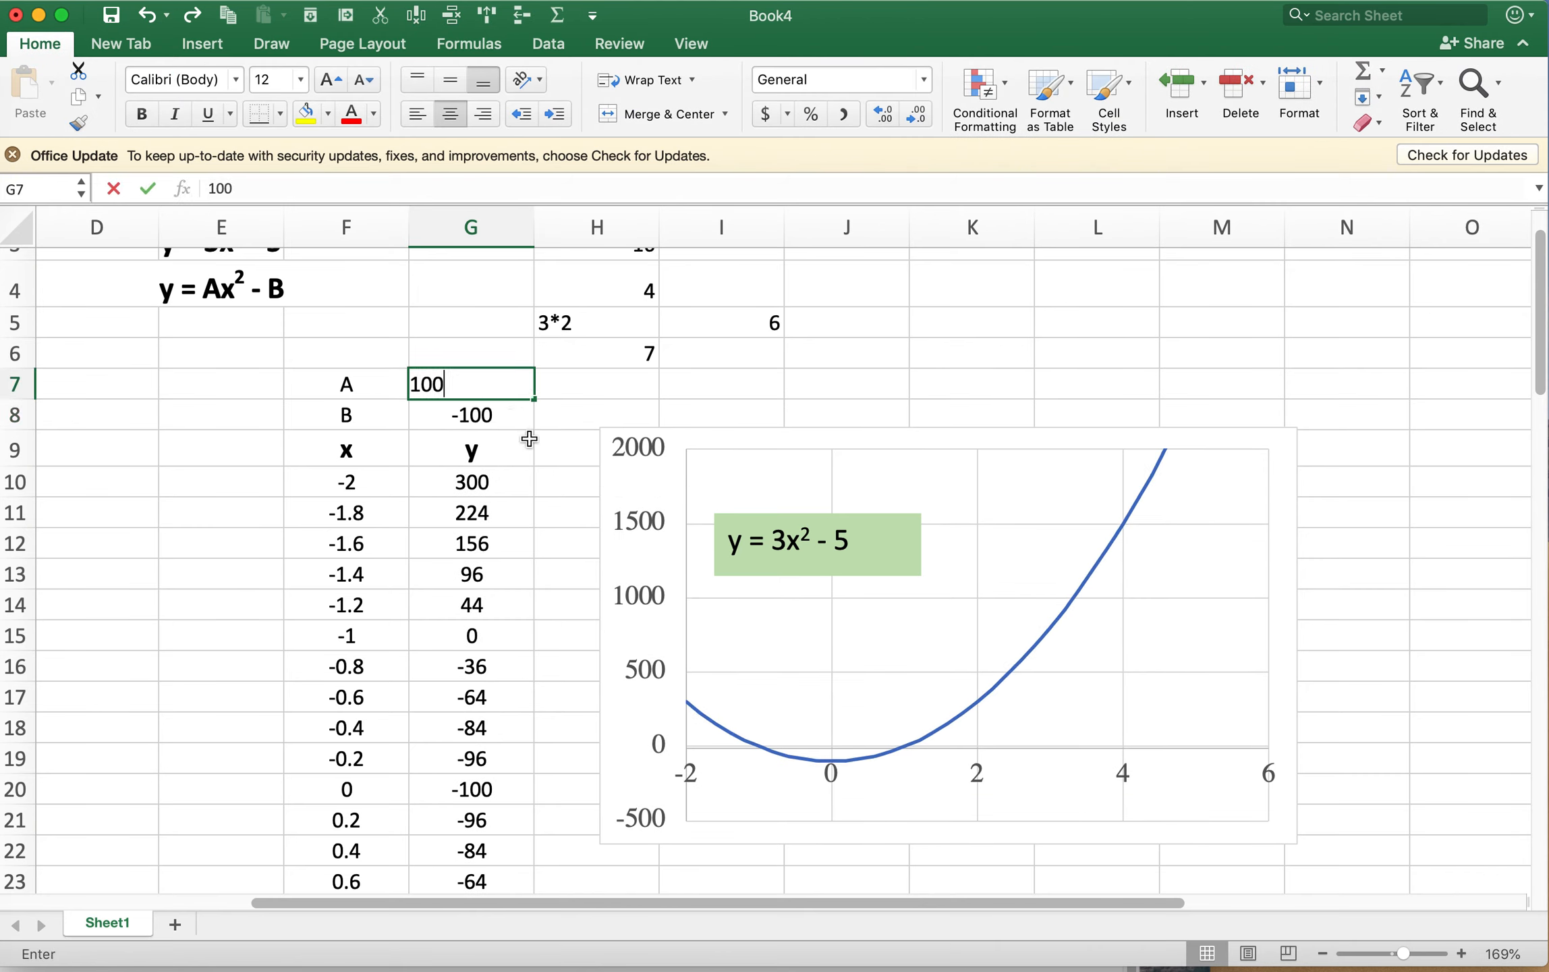
key("Return")
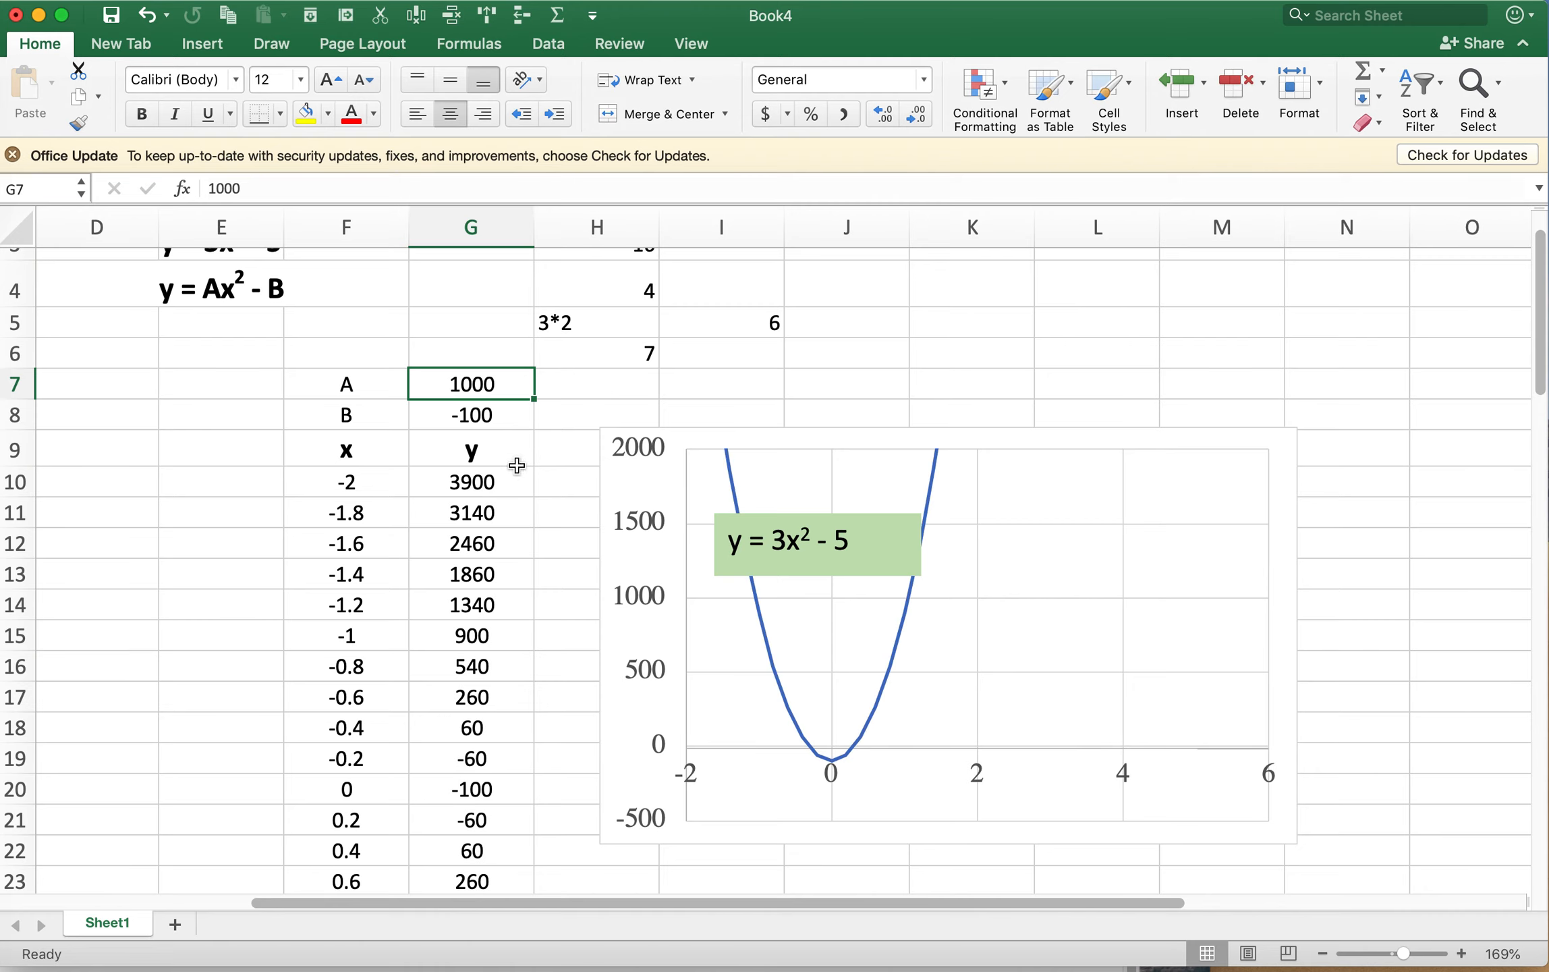
scroll(519, 523, "down", 1)
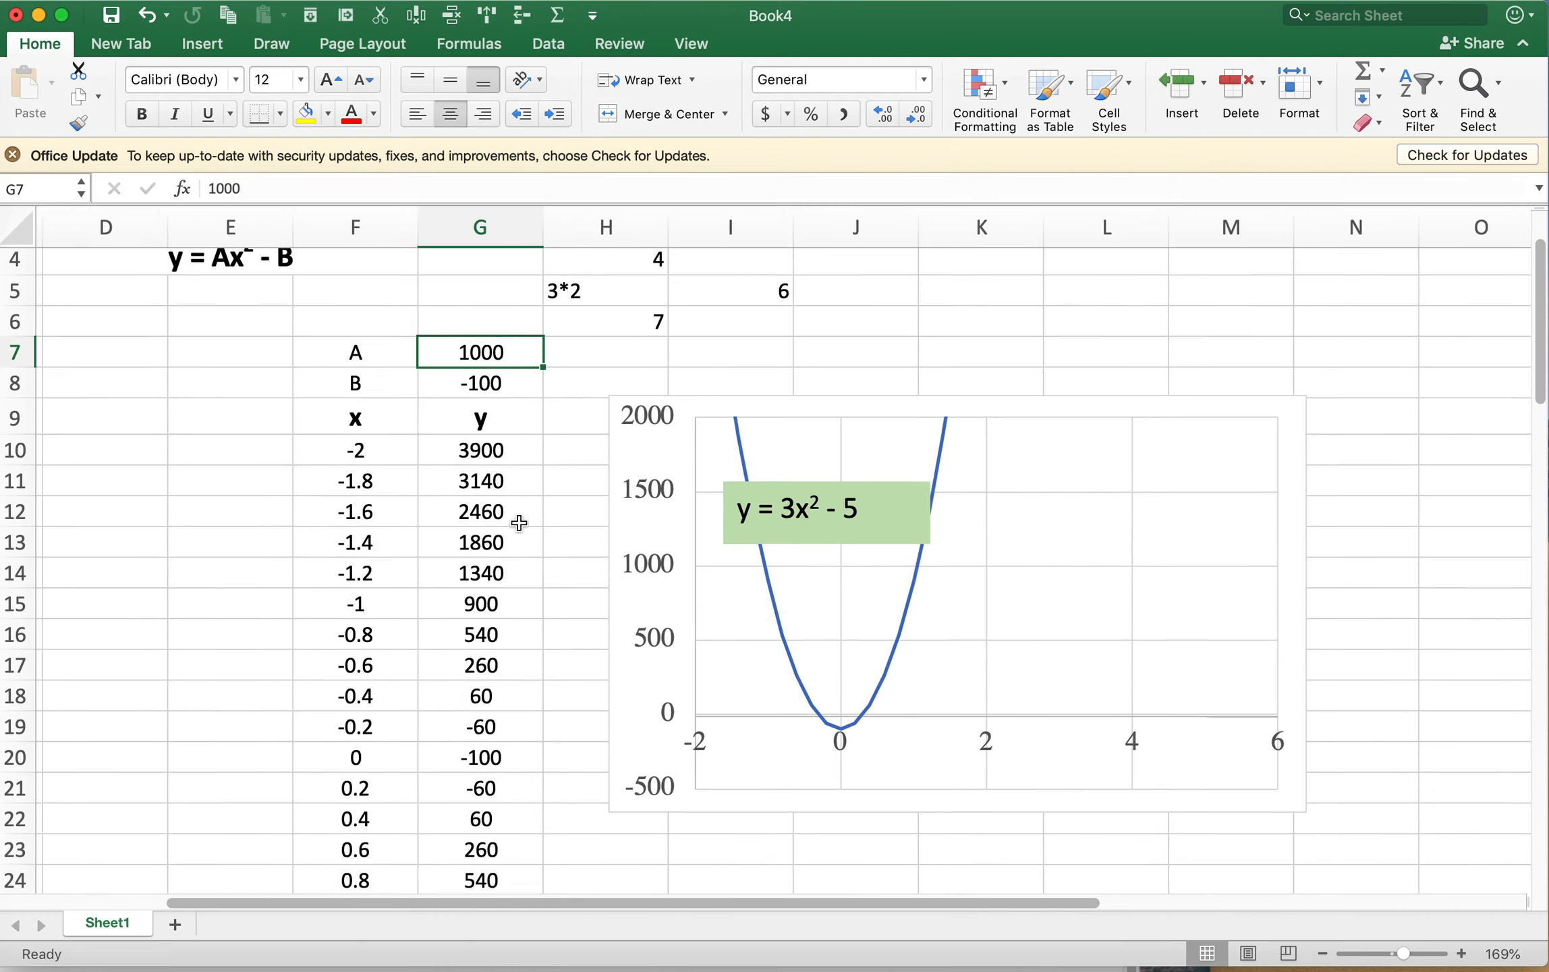
scroll(519, 523, "down", 10)
scroll(519, 523, "up", 8)
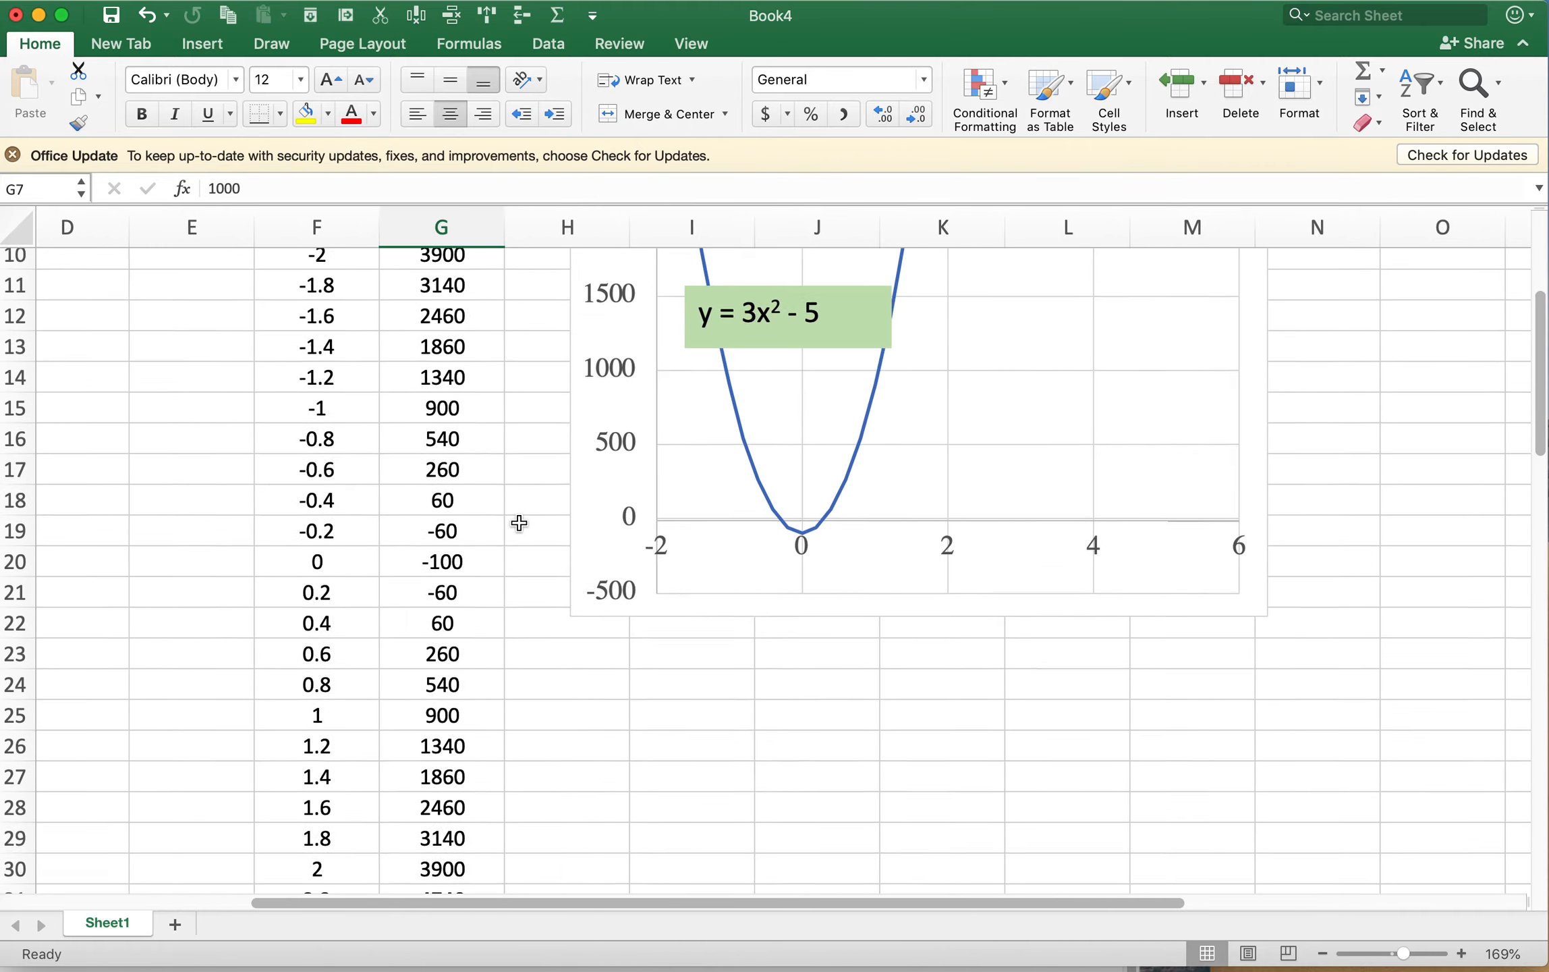
scroll(519, 523, "up", 3)
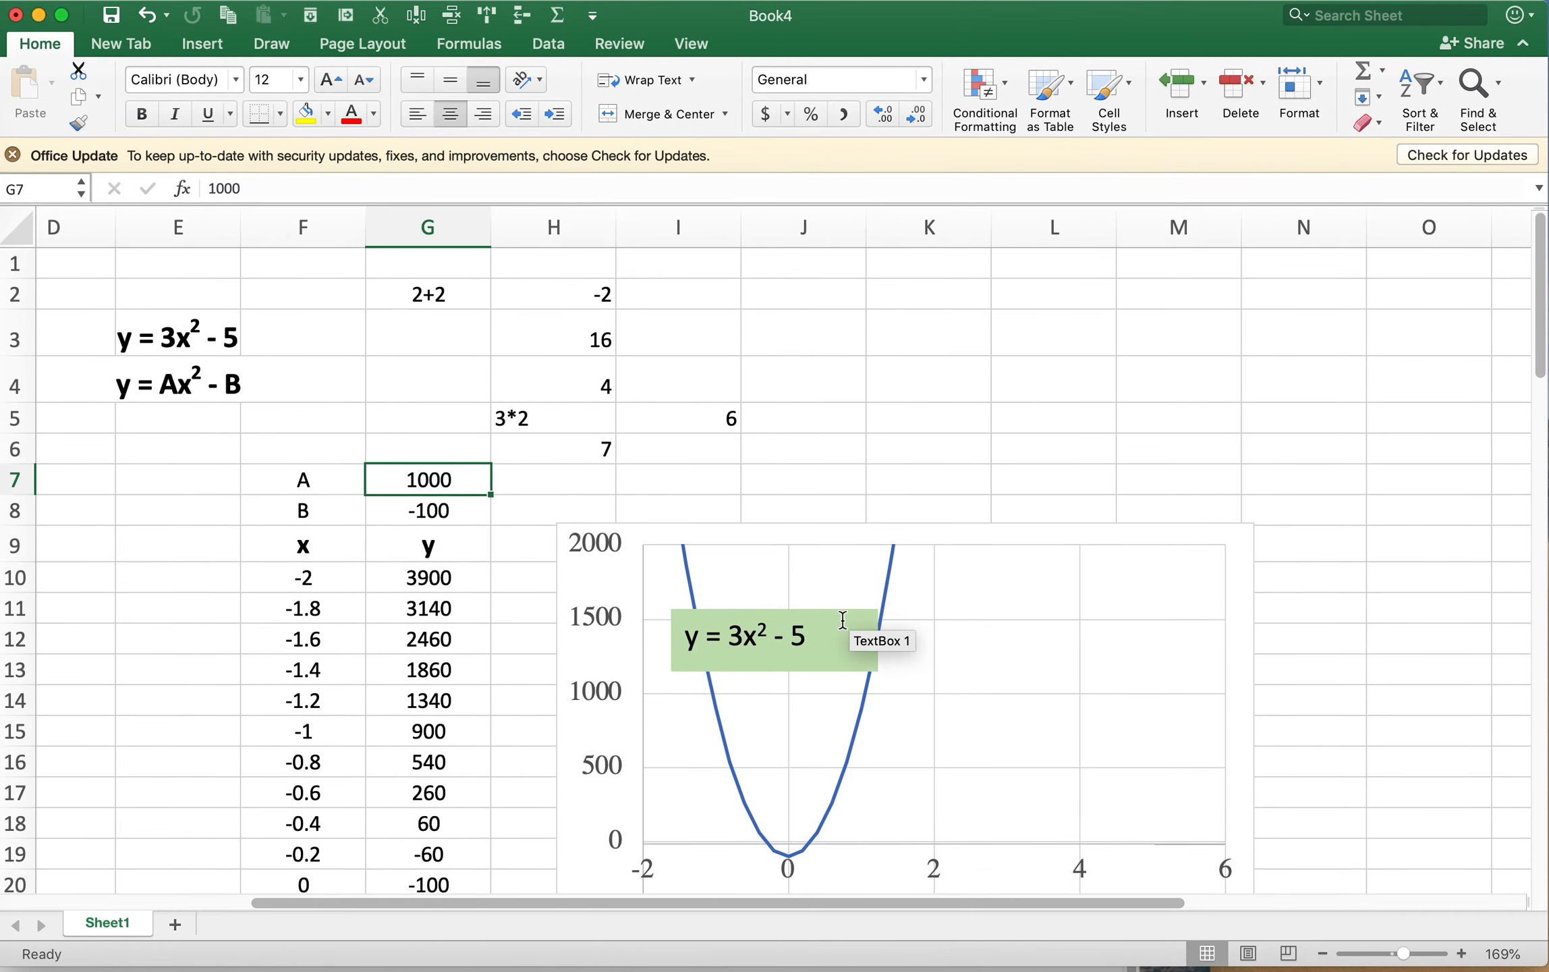
scroll(509, 636, "left", 1)
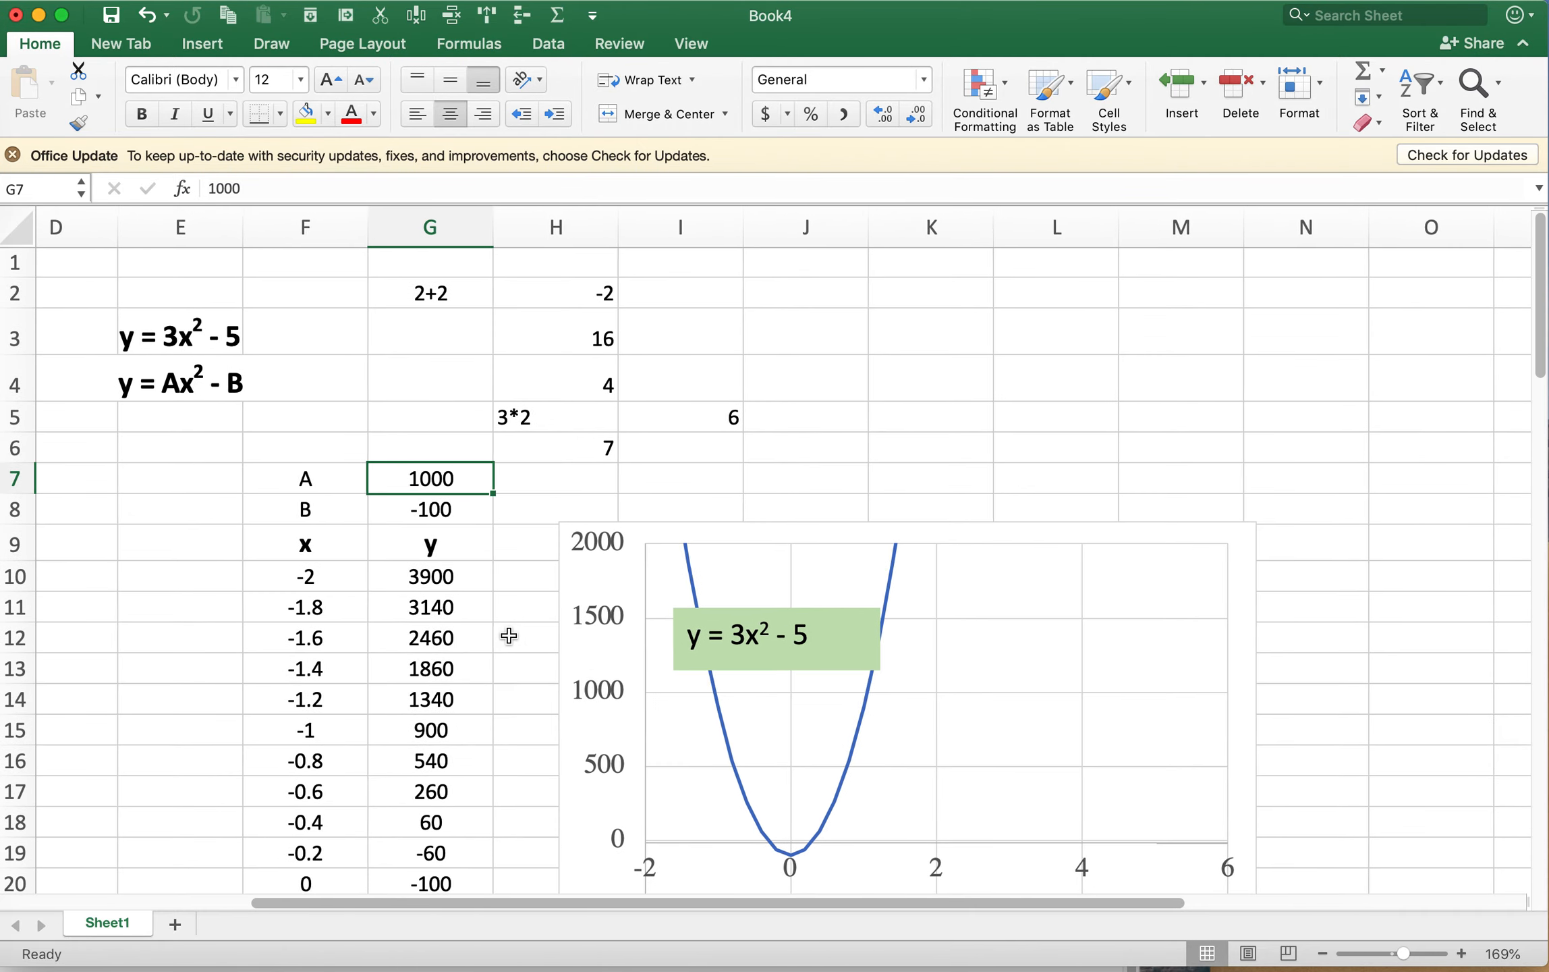
scroll(509, 636, "right", 1)
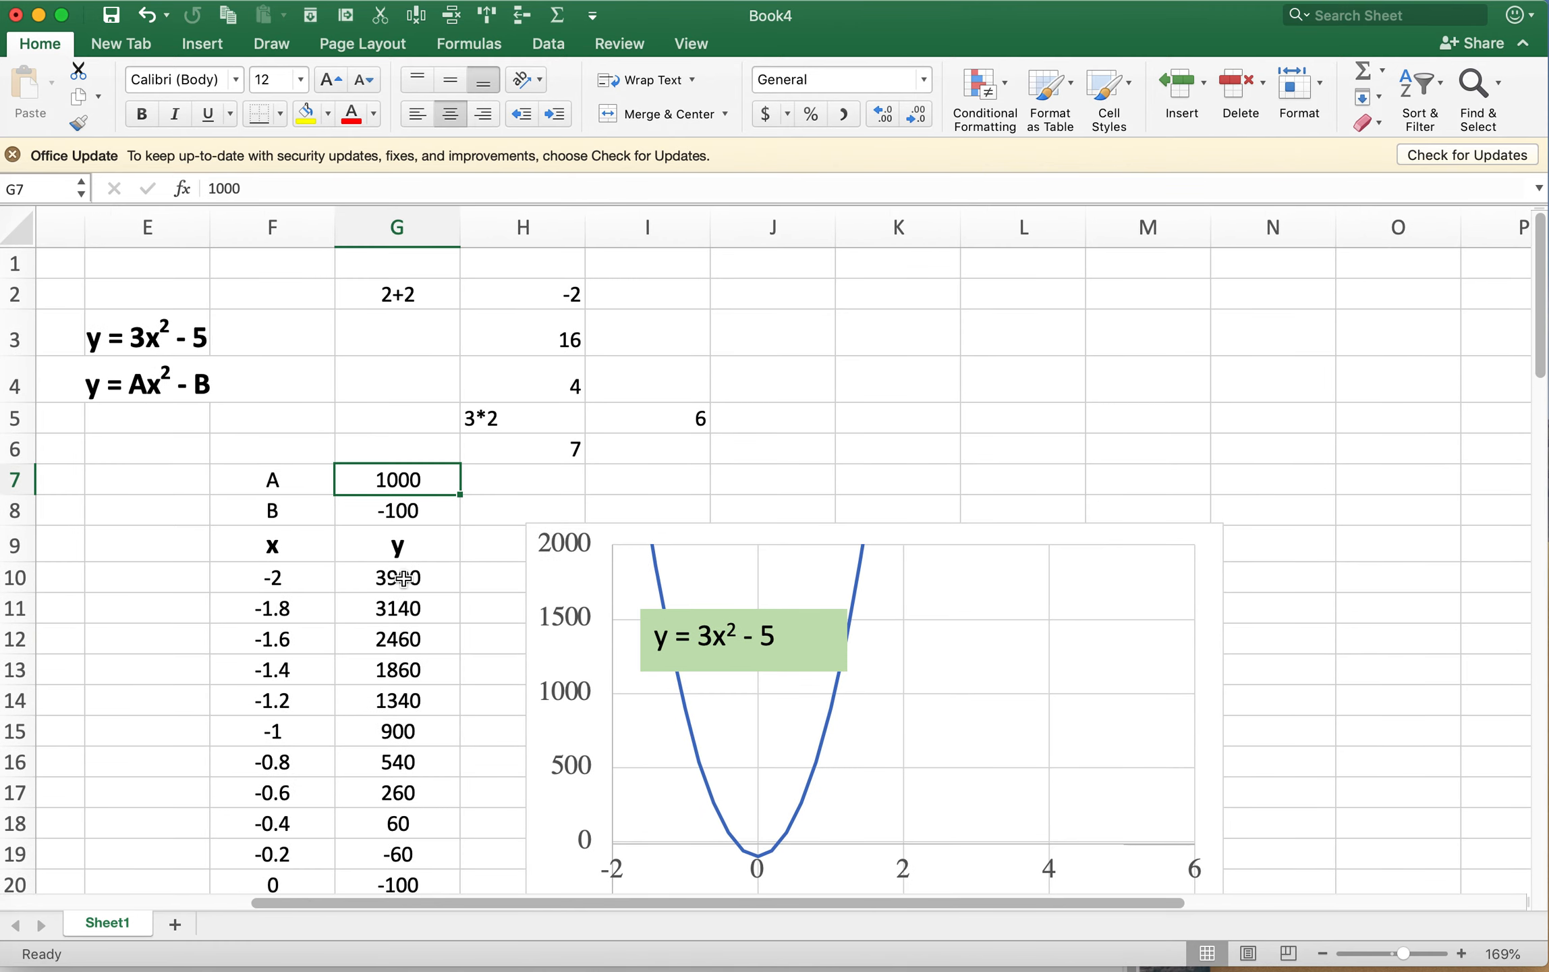
scroll(403, 578, "left", 1)
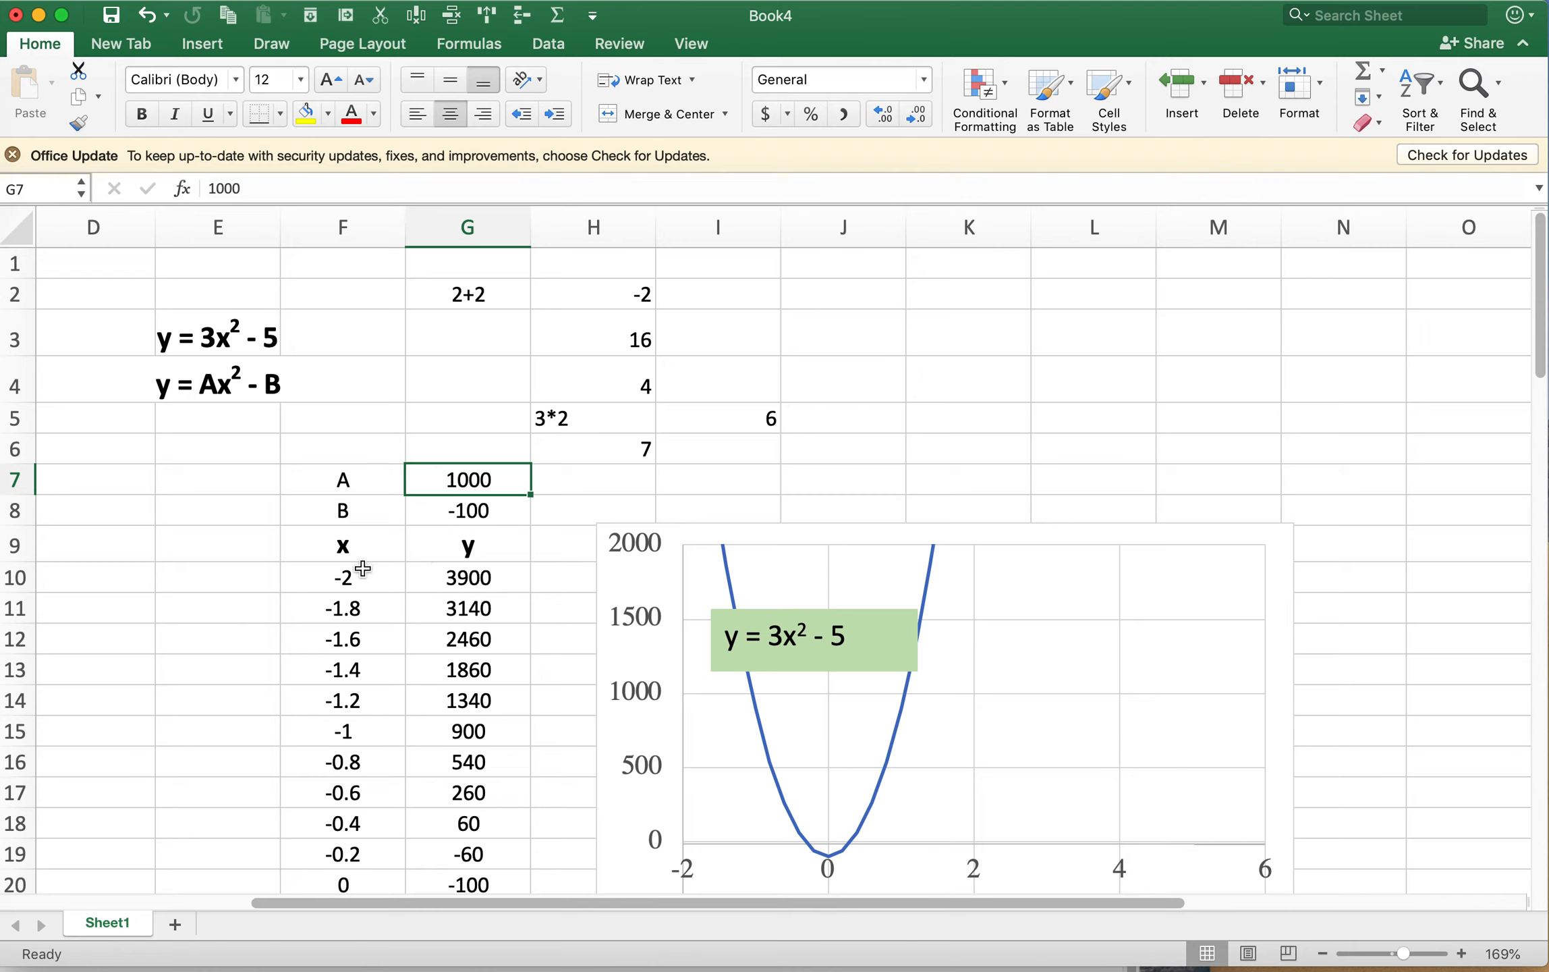
- Move the chart's green equation text box off the curve into the empty area between x = 2 and x = 6
left_click(1053, 650)
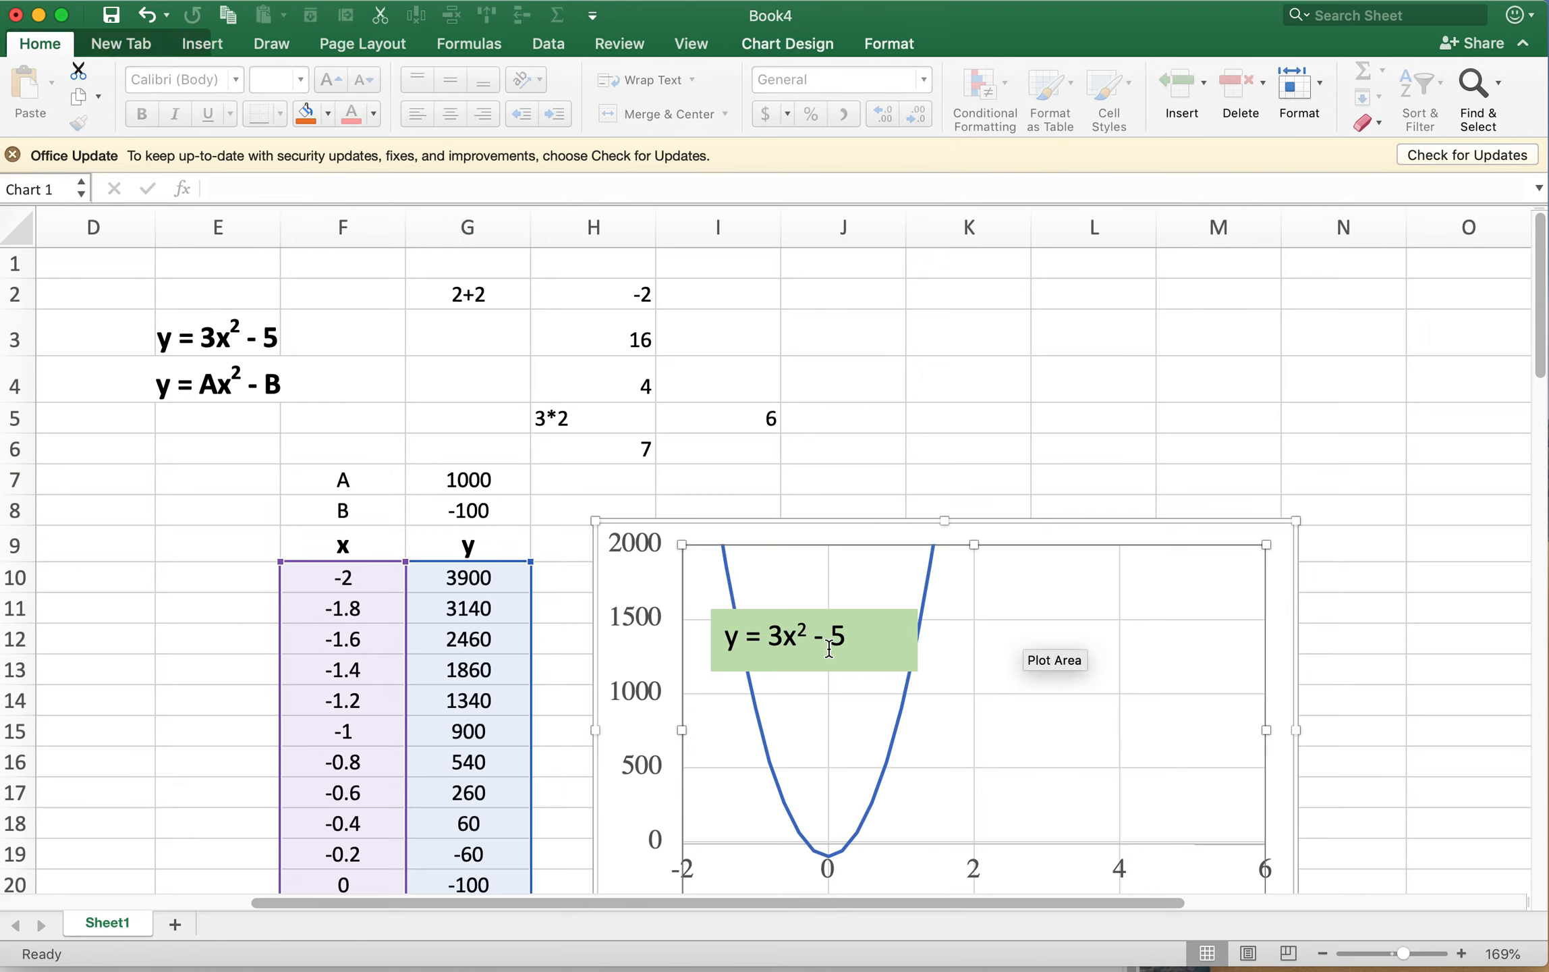
left_click(830, 650)
left_click_drag(780, 609, 1074, 603)
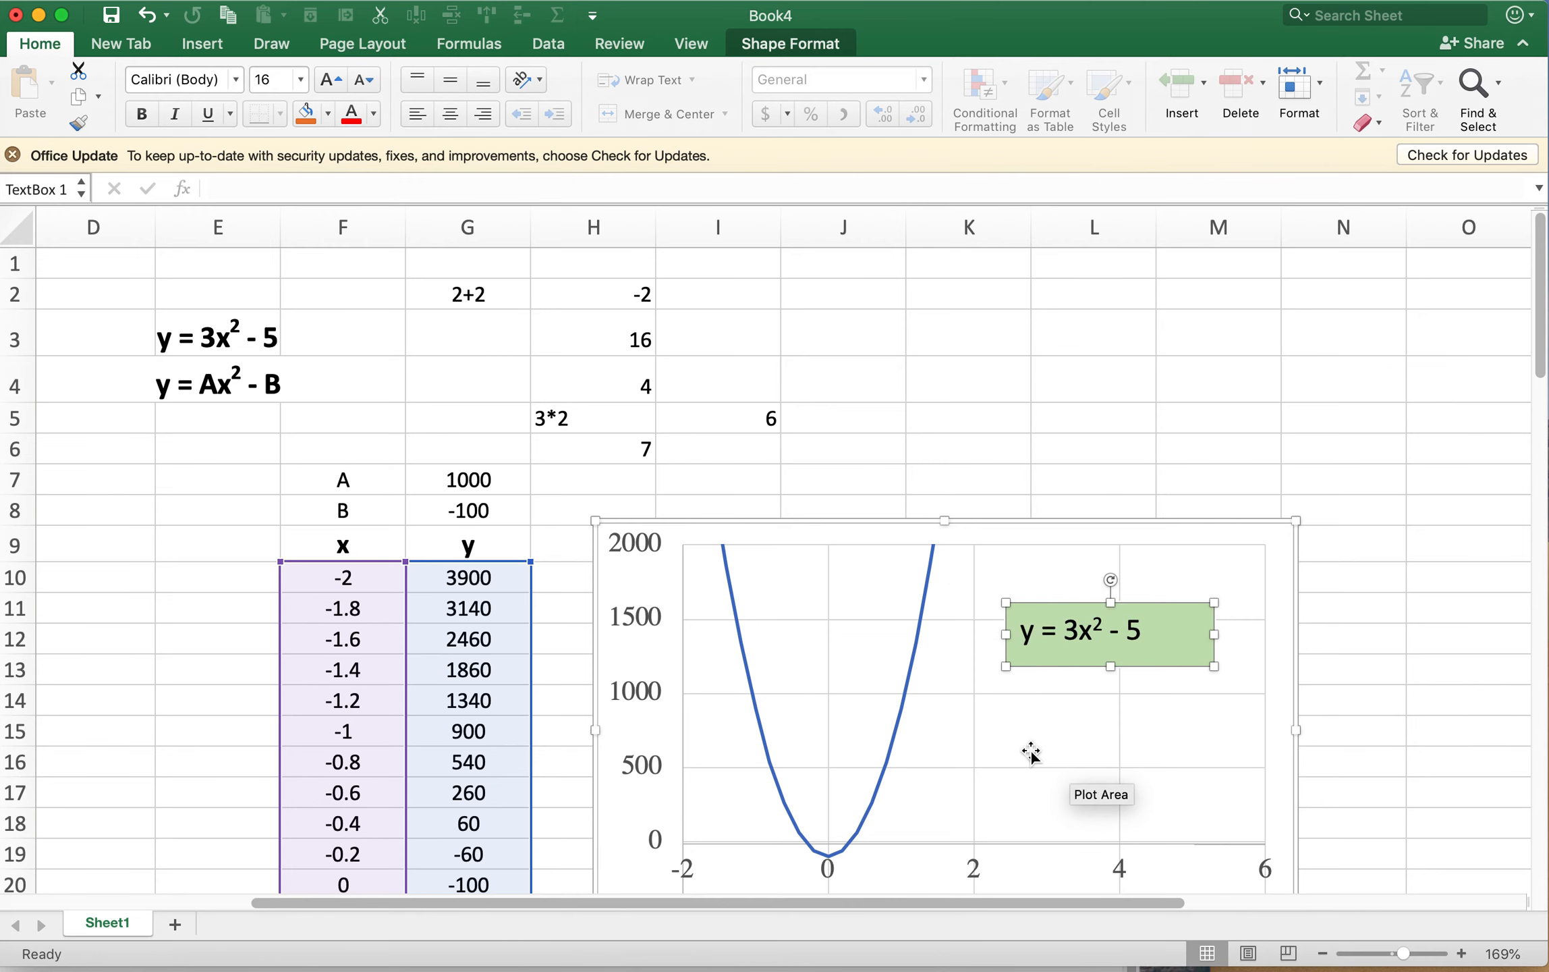
- Add primary horizontal and primary vertical axis titles to the scatter chart
scroll(1031, 752, "down", 3)
scroll(1032, 752, "up", 2)
scroll(1031, 753, "down", 2)
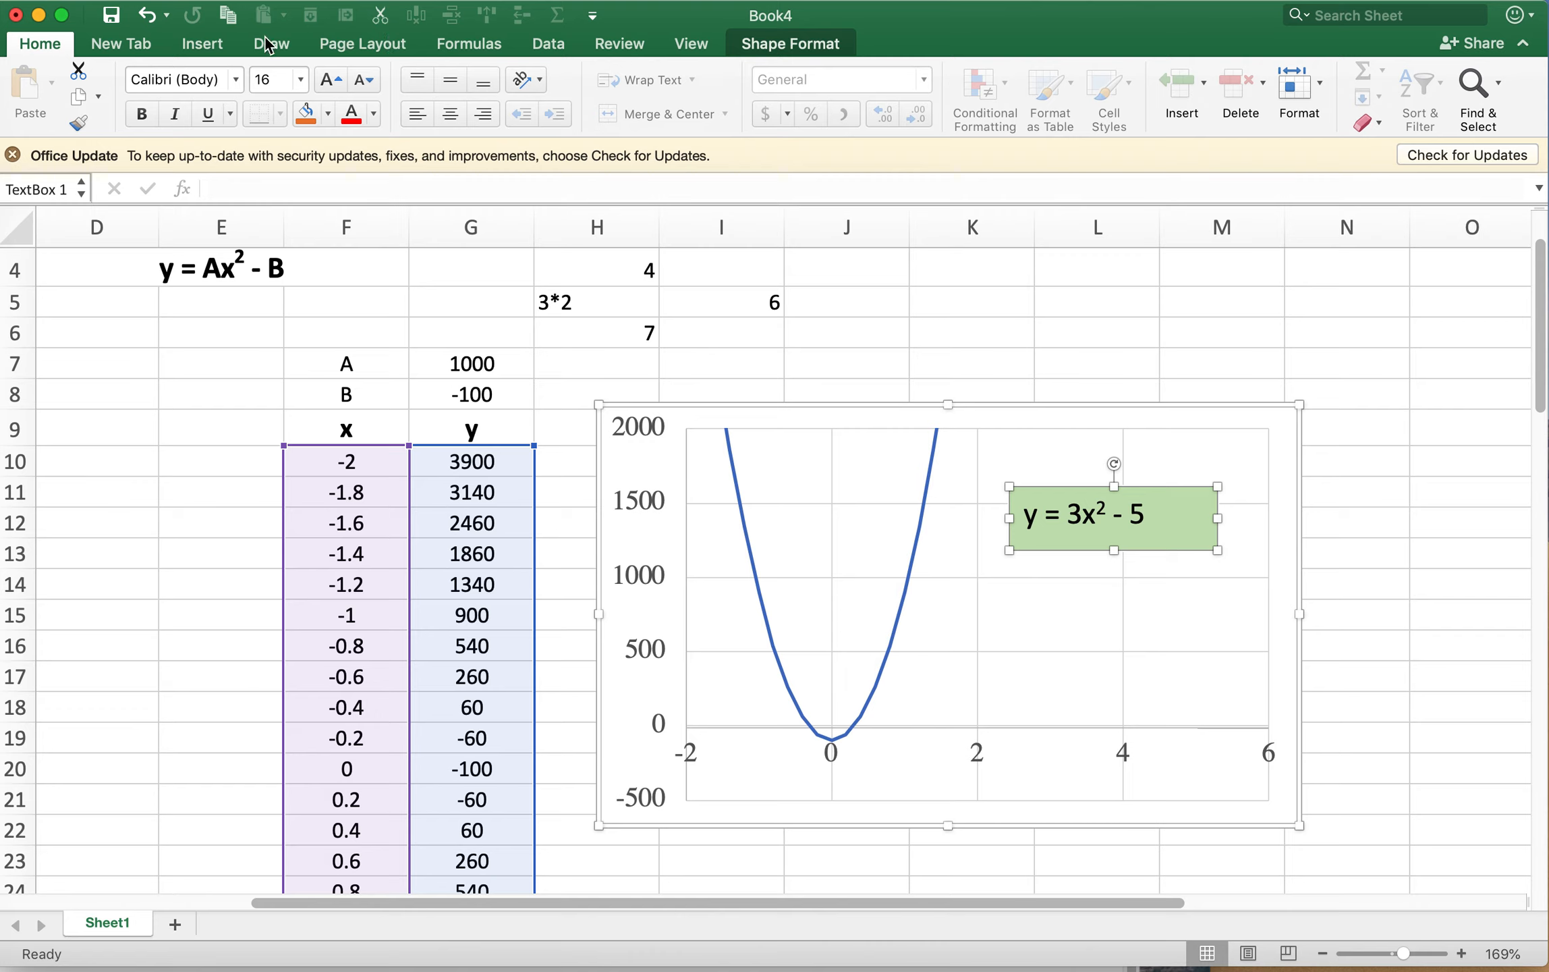
left_click(690, 447)
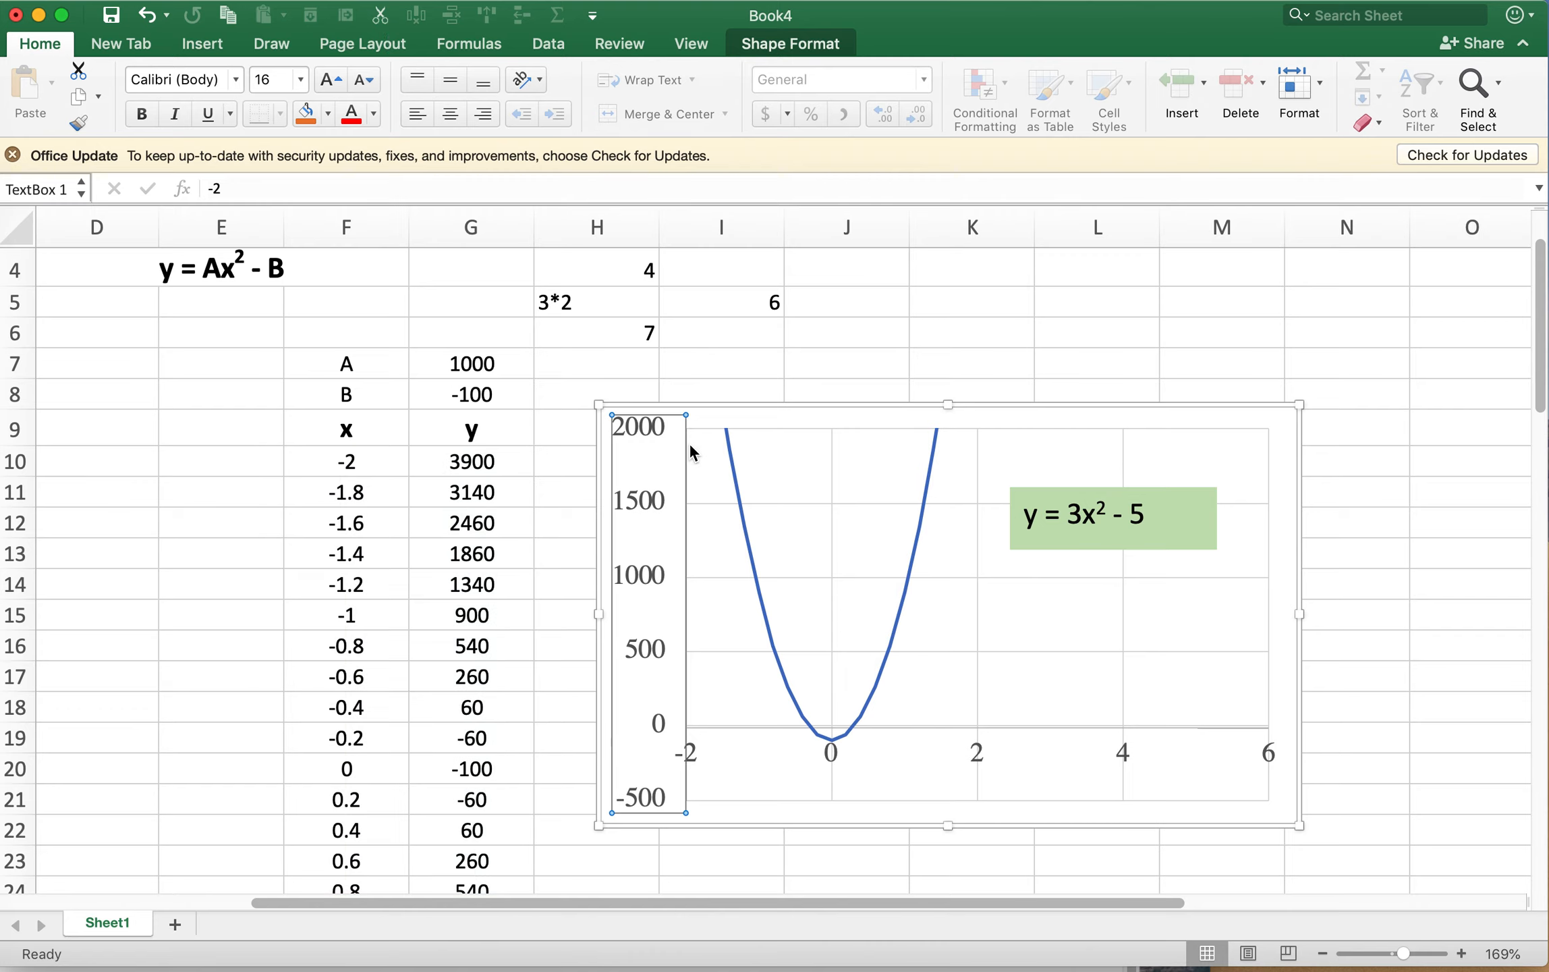
left_click(701, 413)
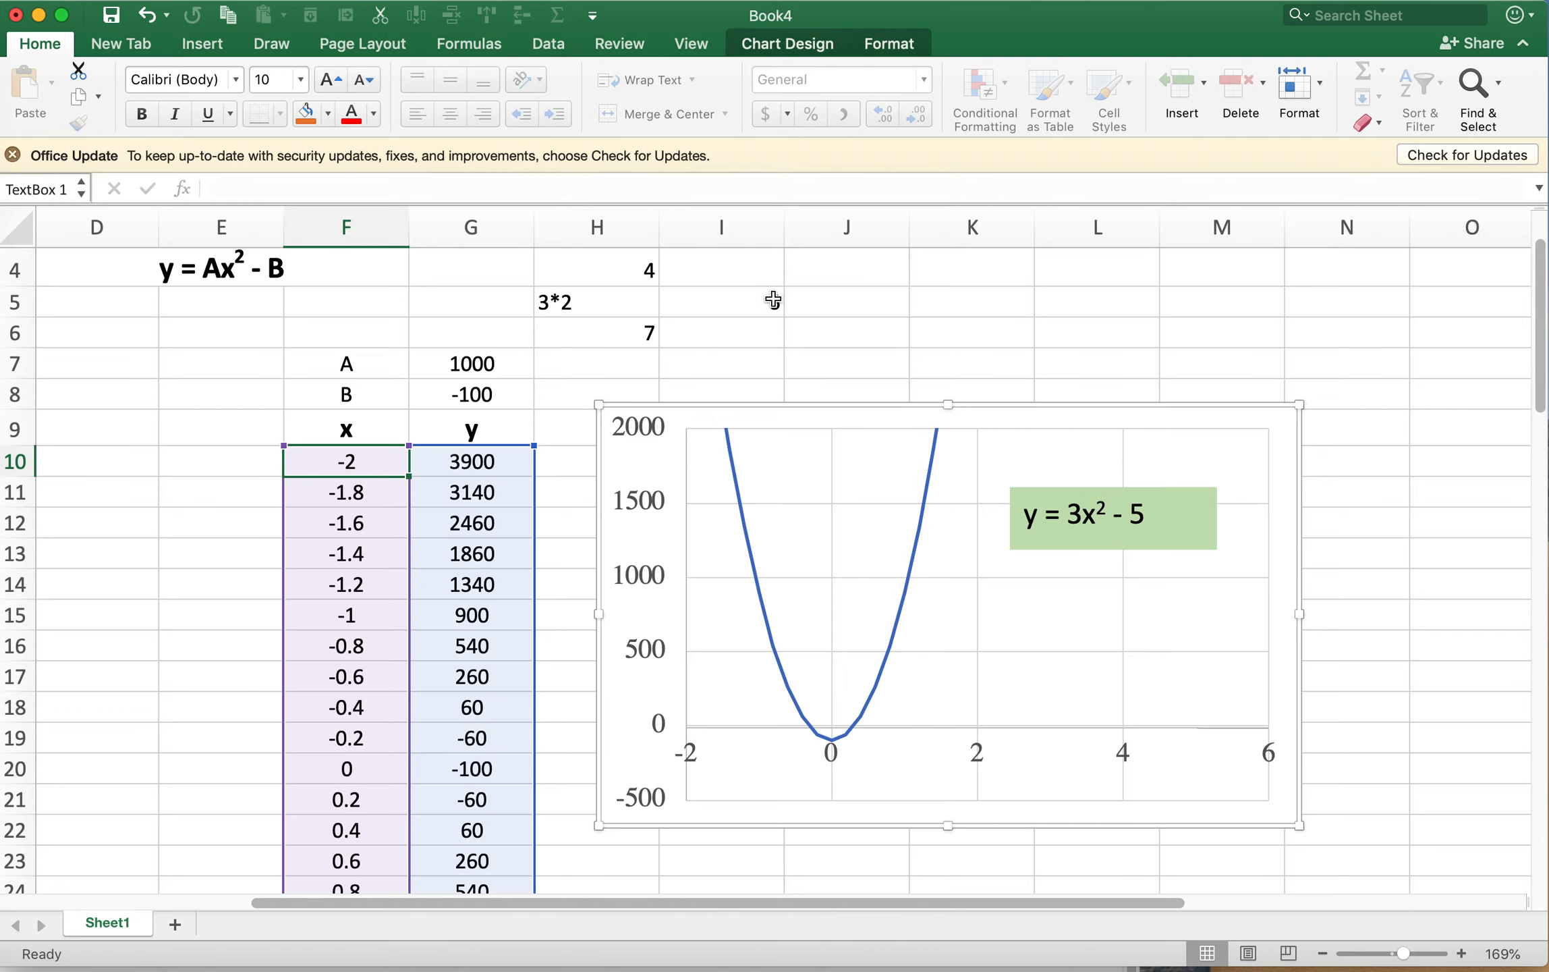
left_click(796, 44)
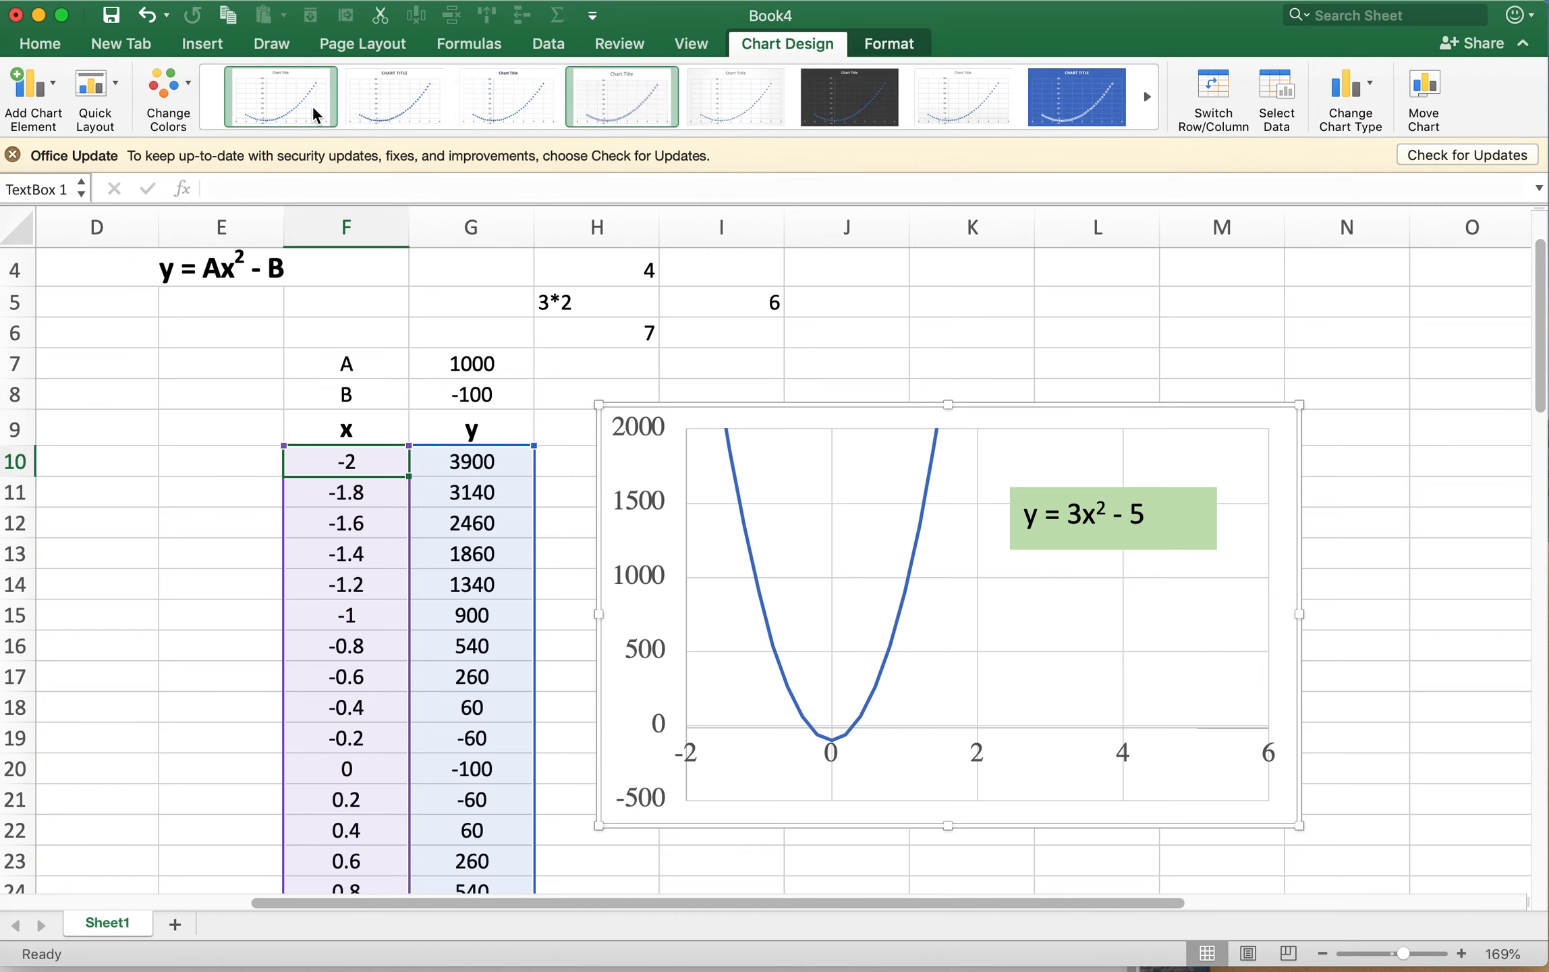
left_click(41, 111)
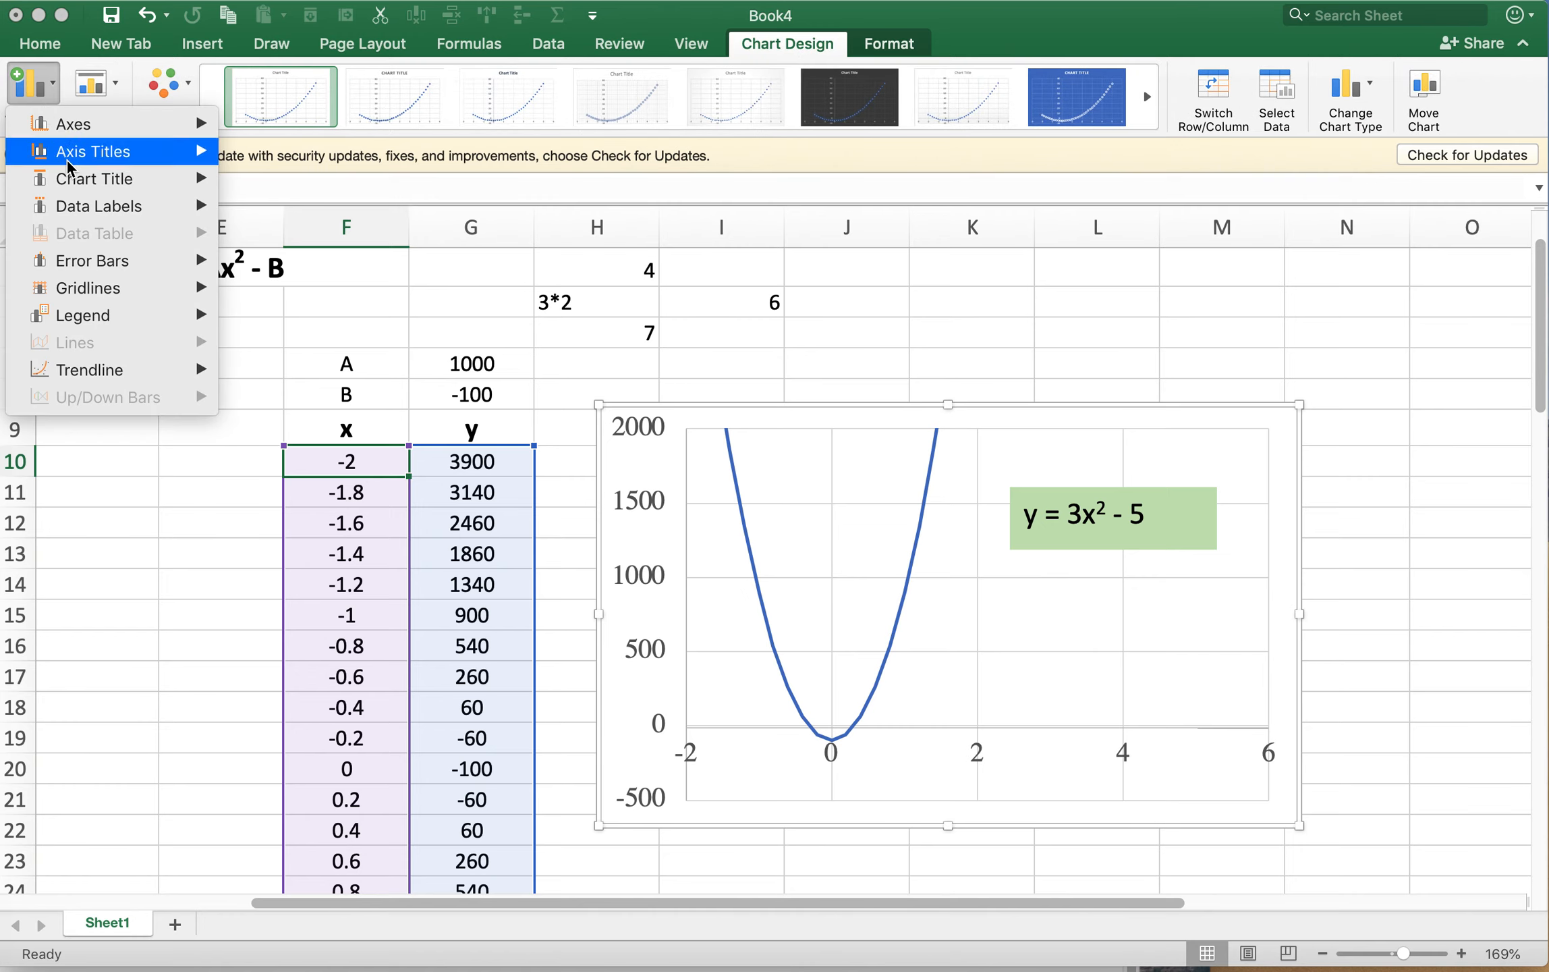
mouse_move(70, 165)
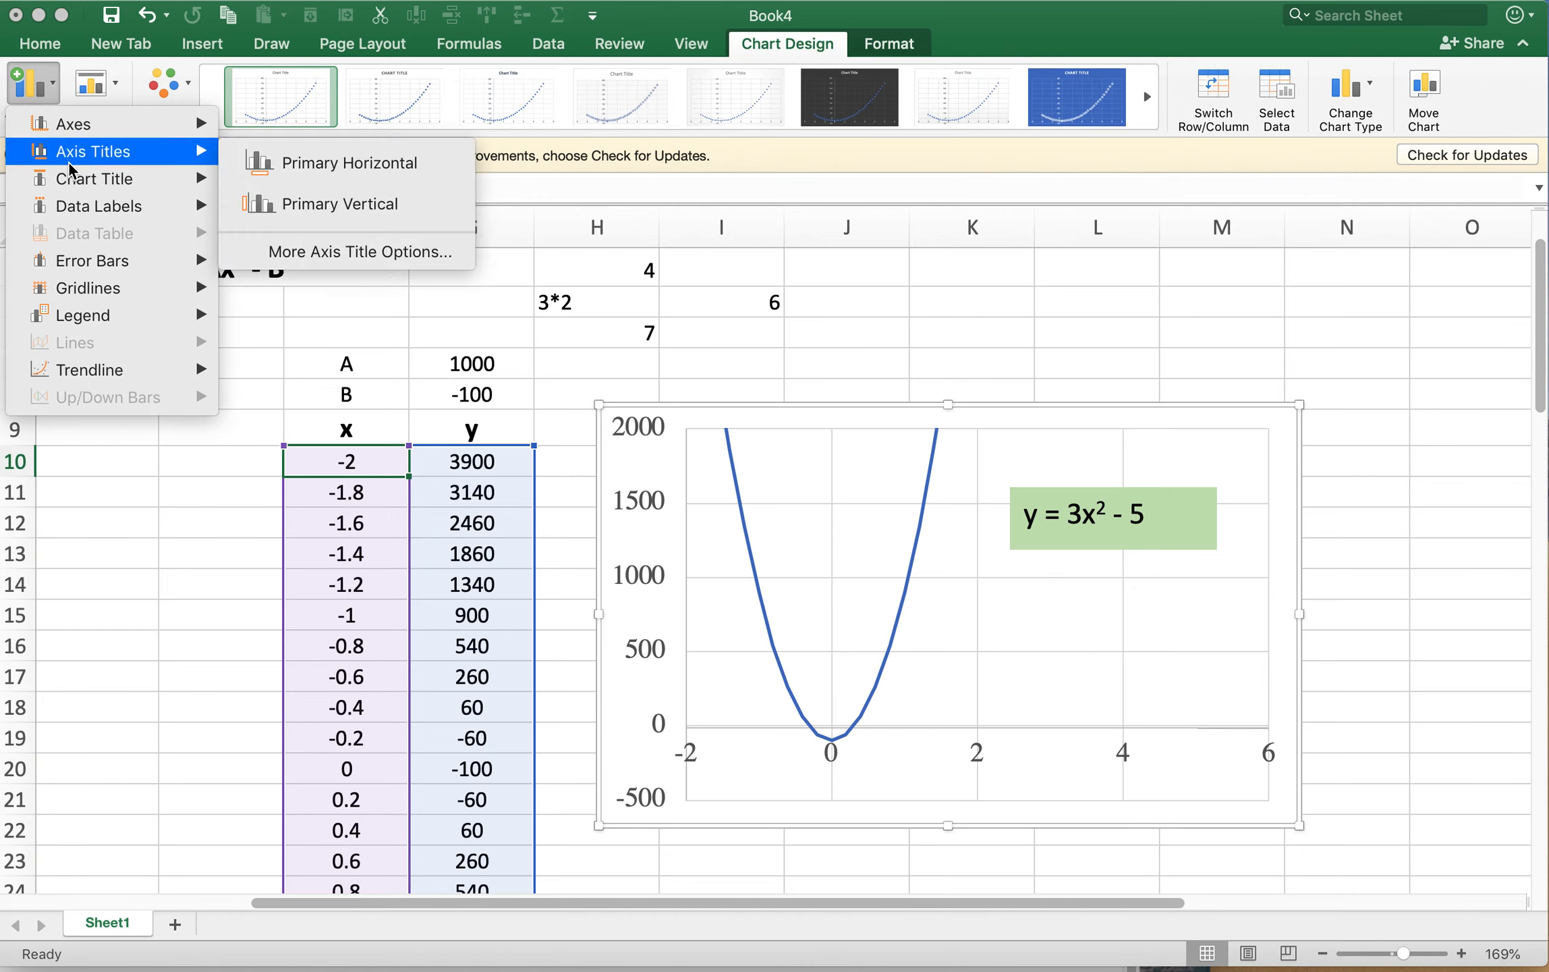
left_click(346, 165)
left_click(37, 88)
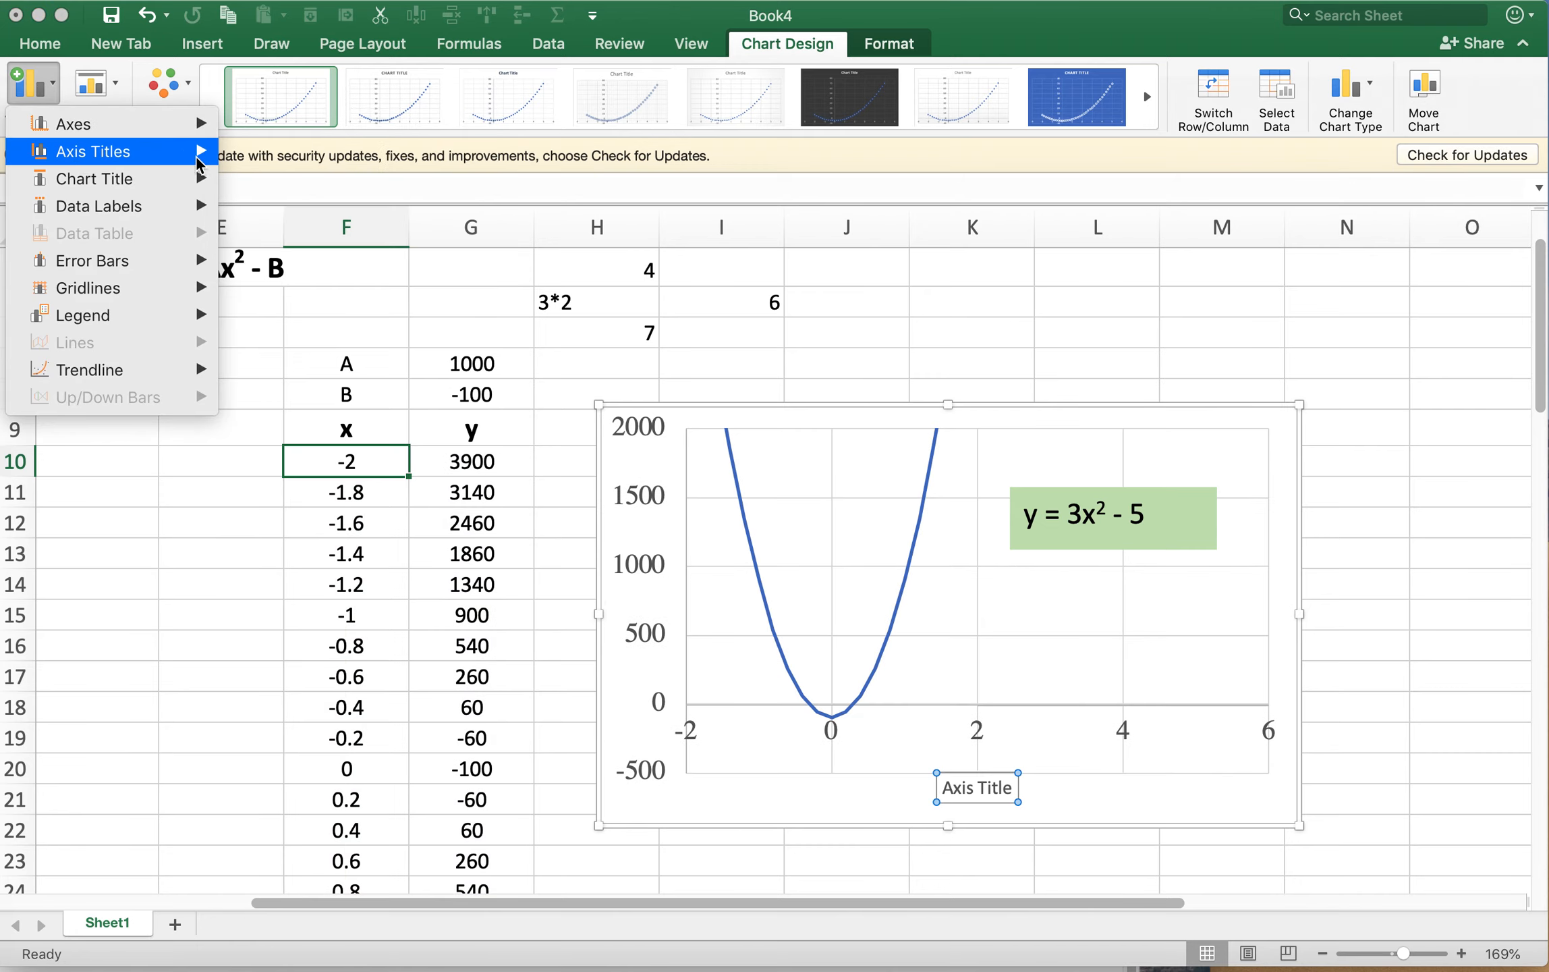
mouse_move(200, 164)
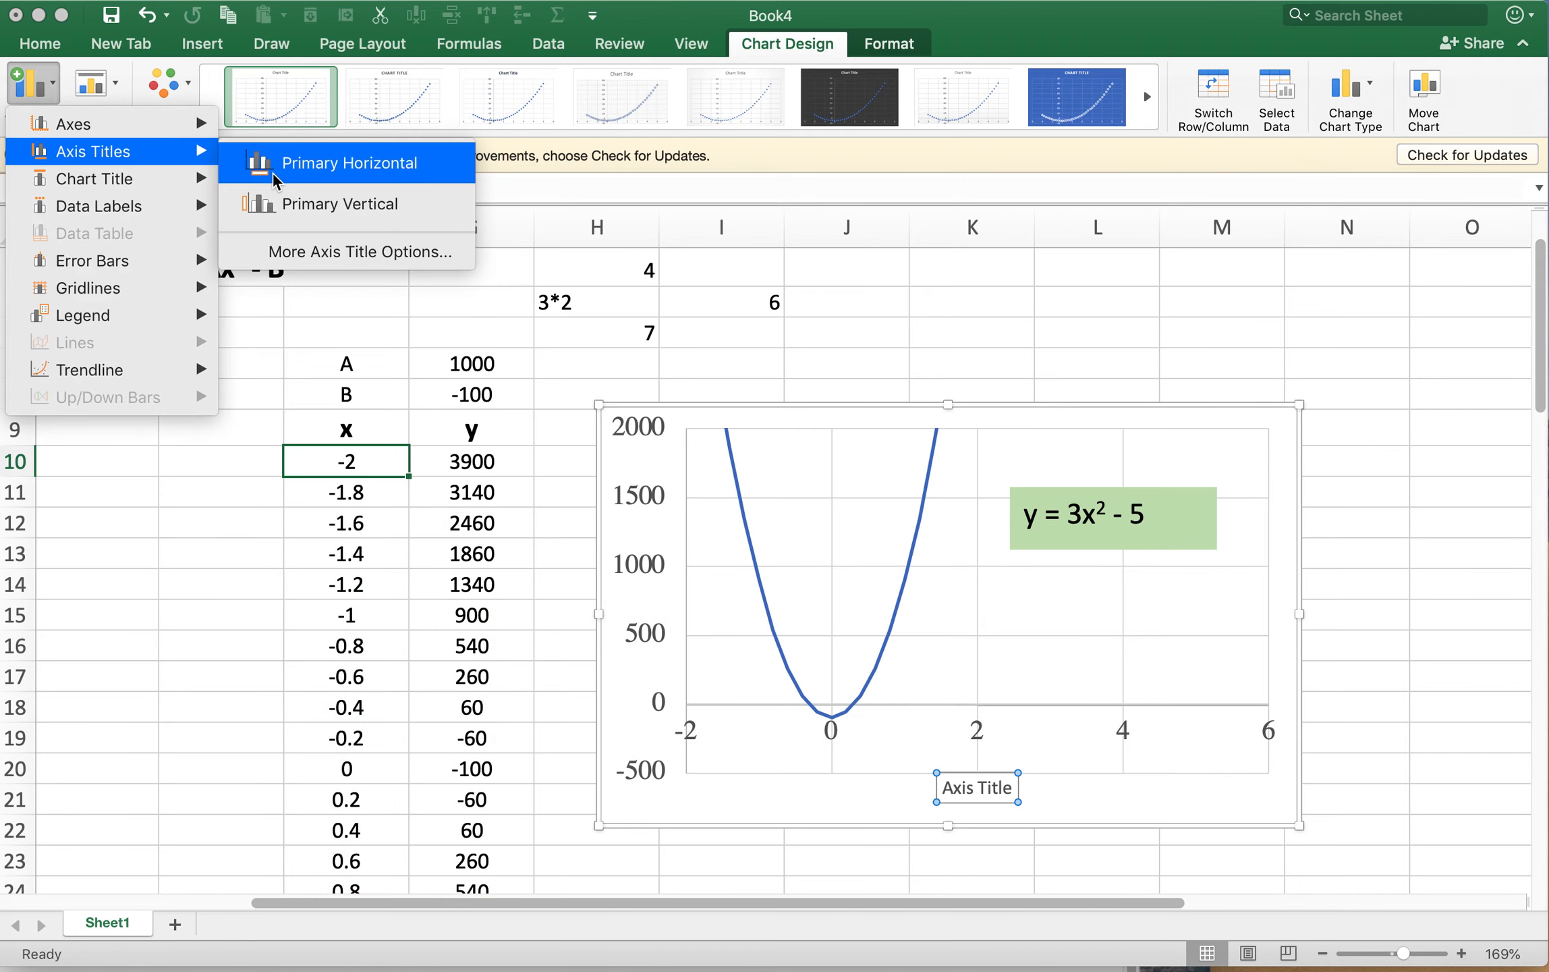
left_click(289, 204)
- Replace the horizontal axis title text with x and the vertical axis title text with y
left_click(976, 787)
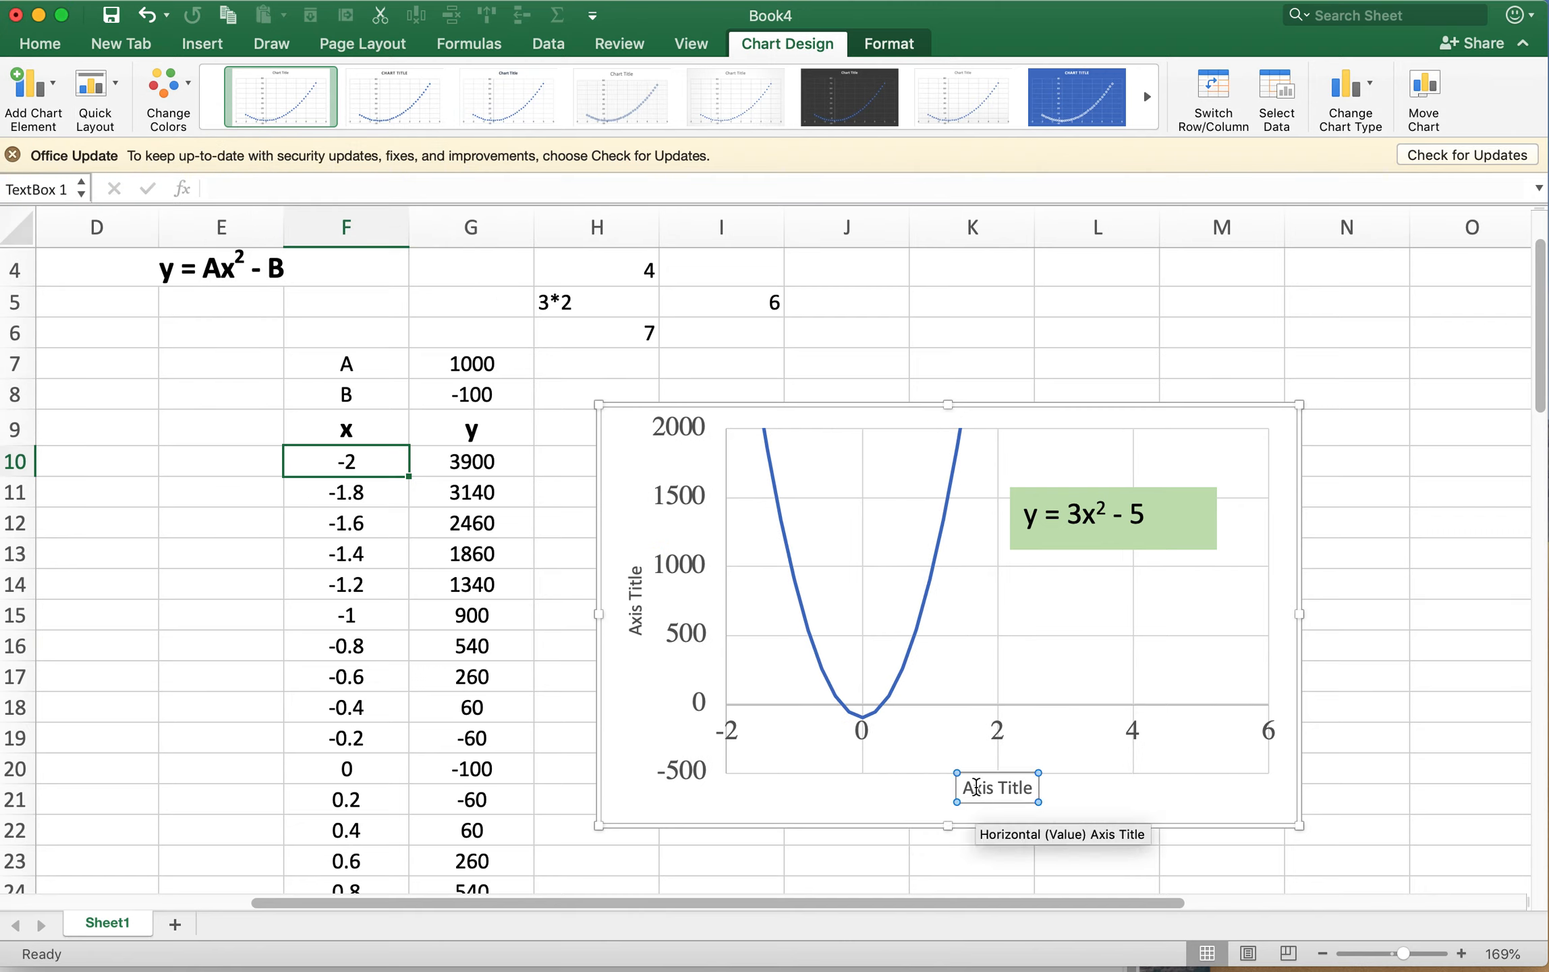
triple_click(976, 786)
type("x")
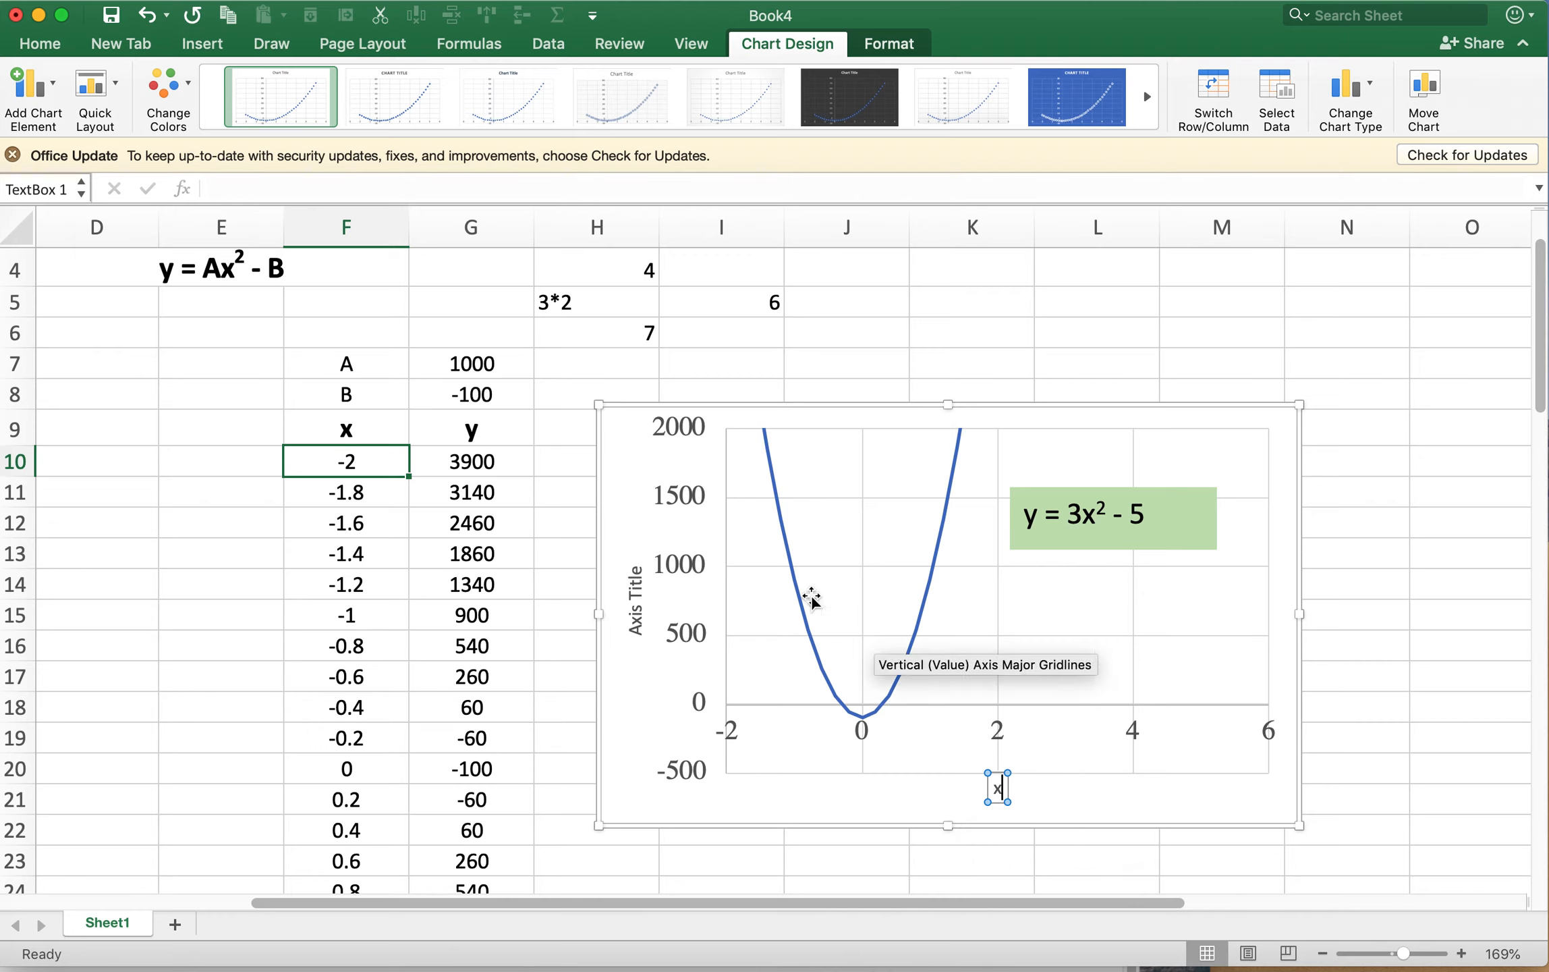
left_click(636, 601)
triple_click(635, 648)
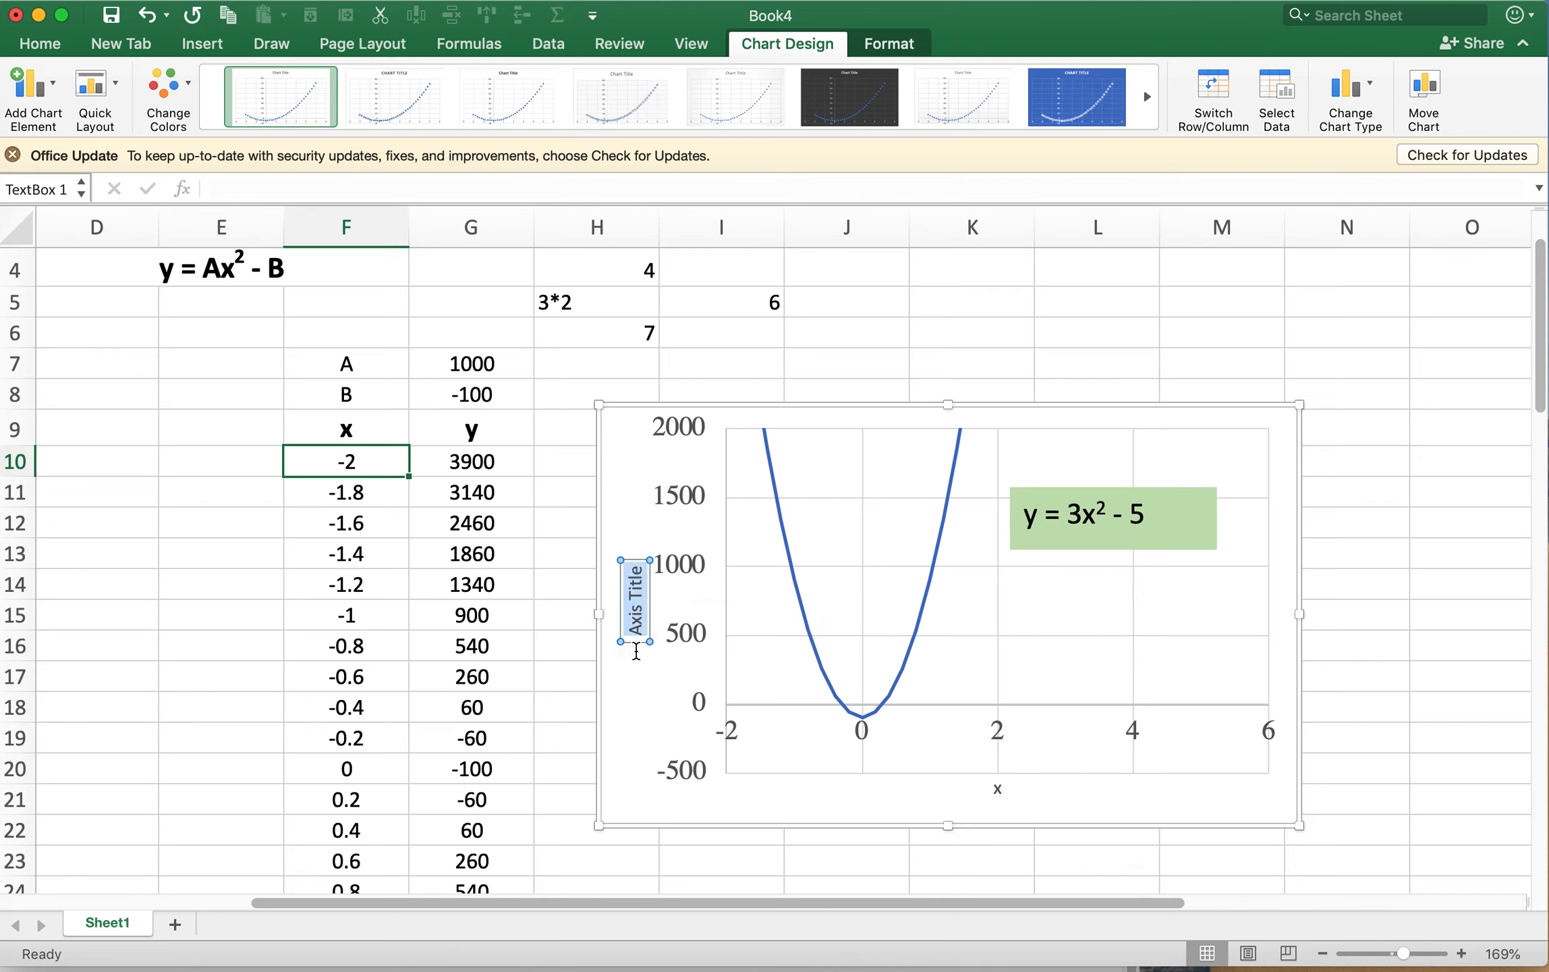
type("y")
left_click(666, 698)
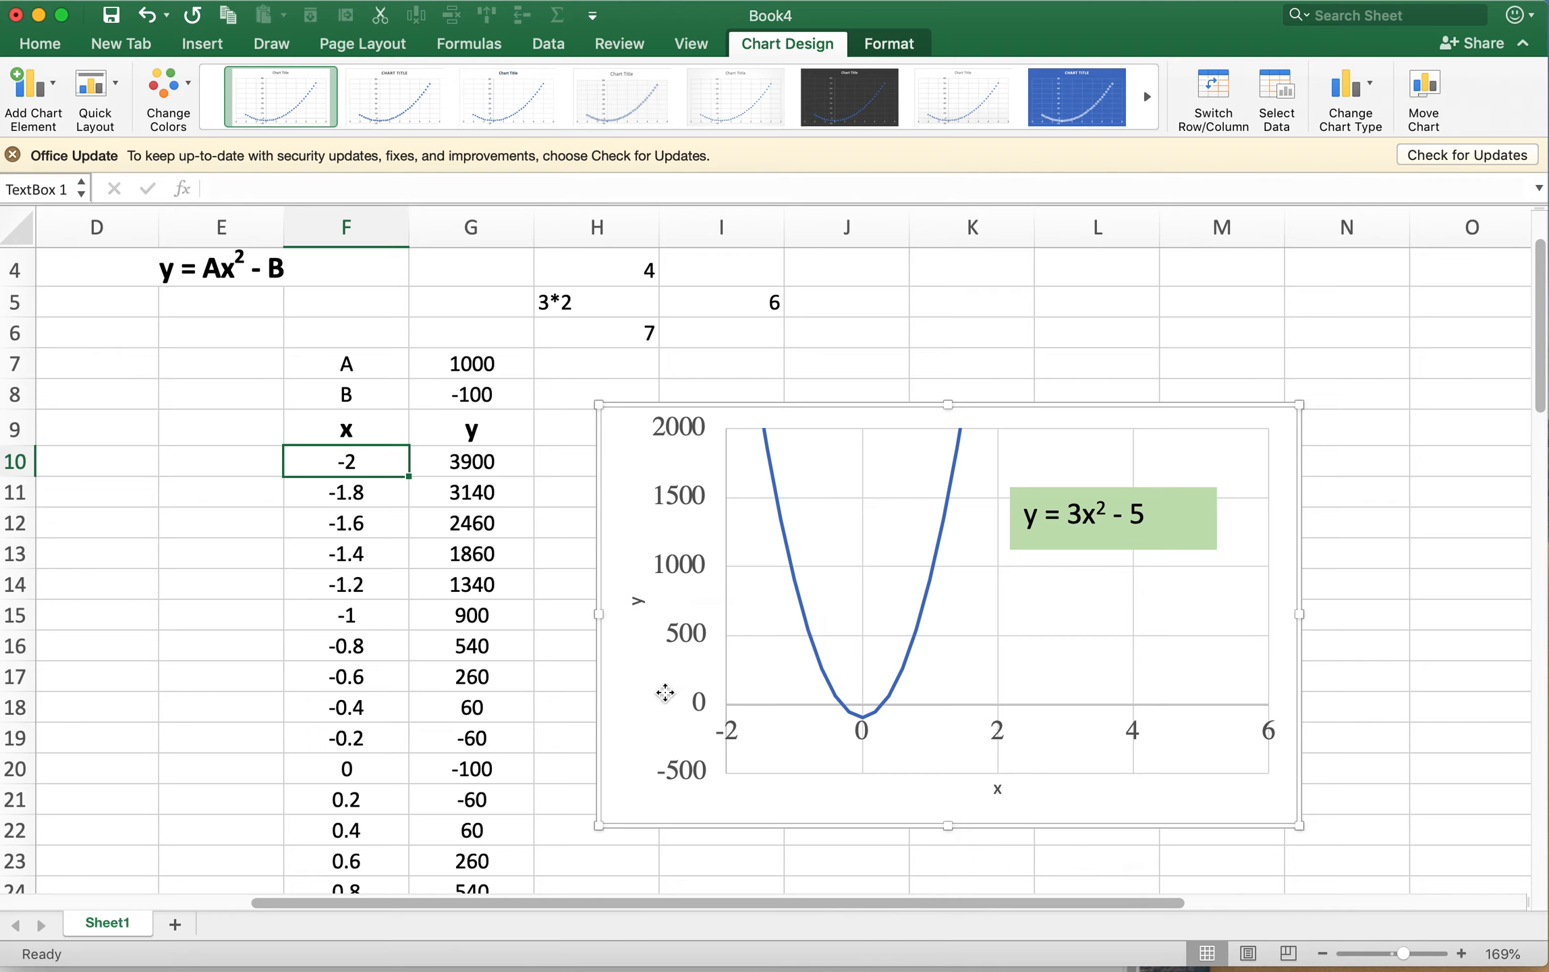
- Set the font size of both the x and y axis titles to 24
left_click(998, 793)
left_click(49, 48)
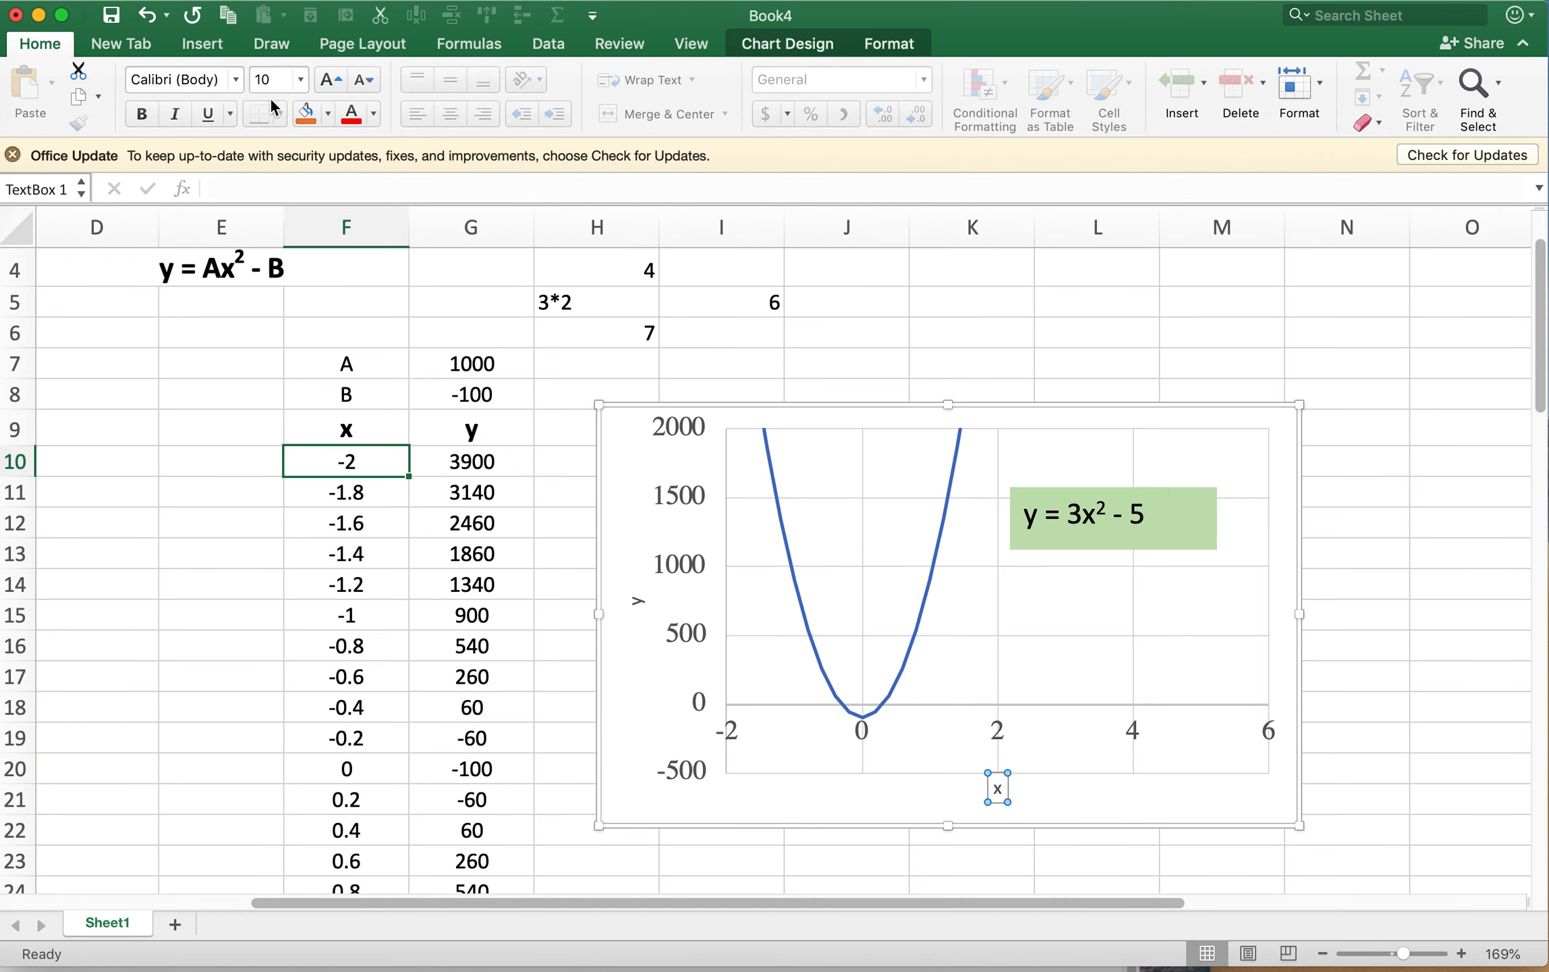
left_click(297, 81)
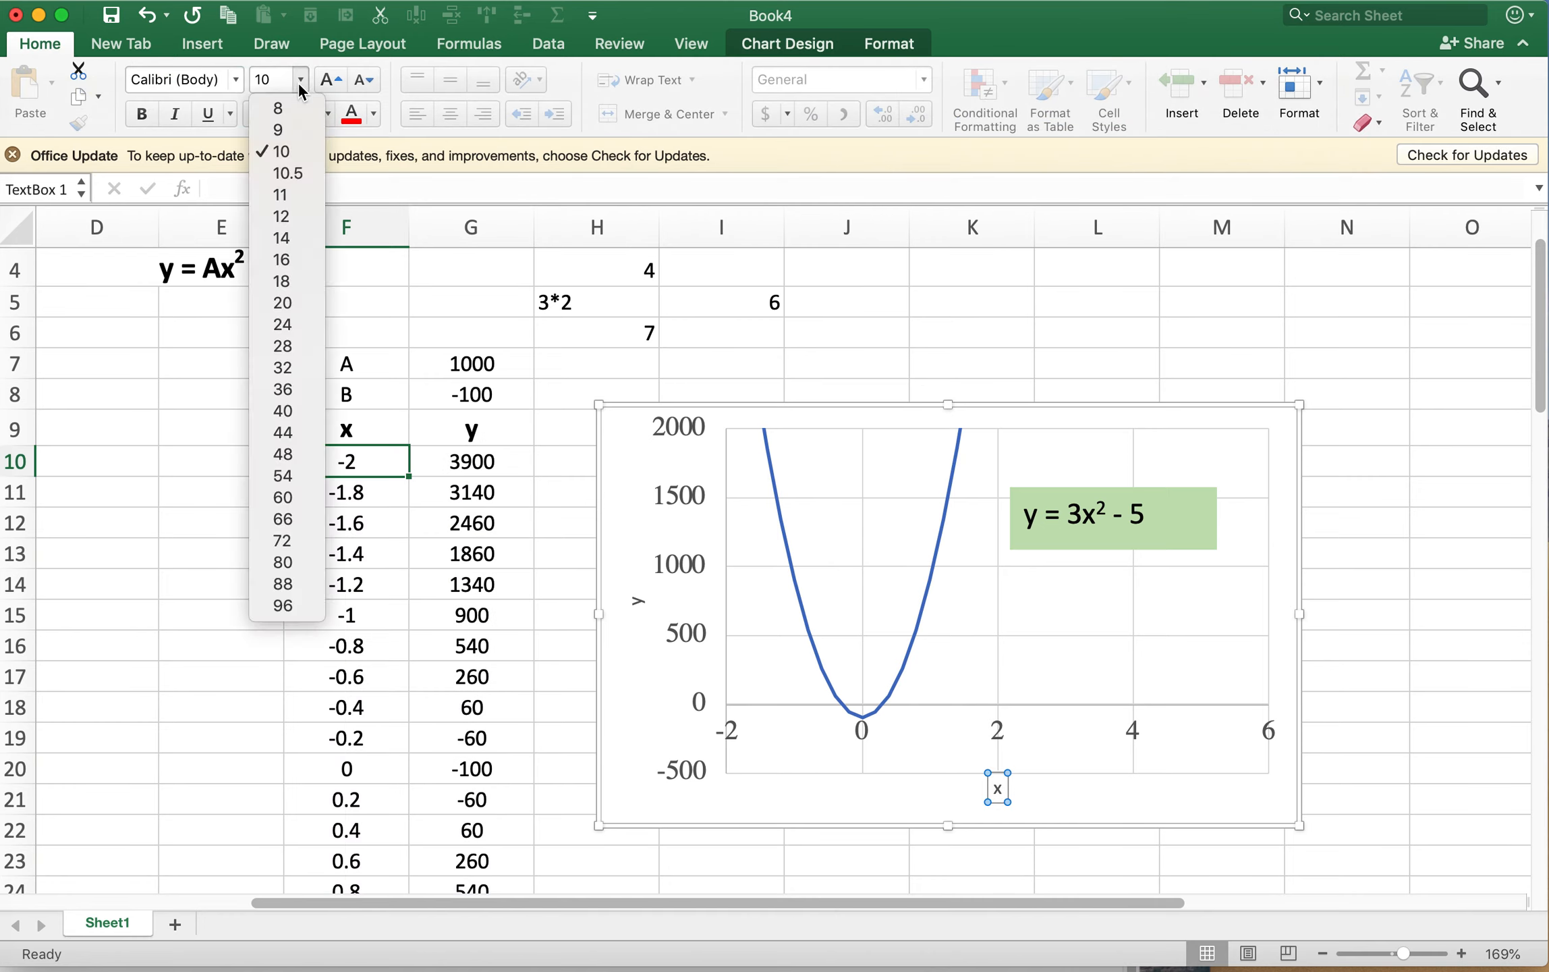
left_click(304, 324)
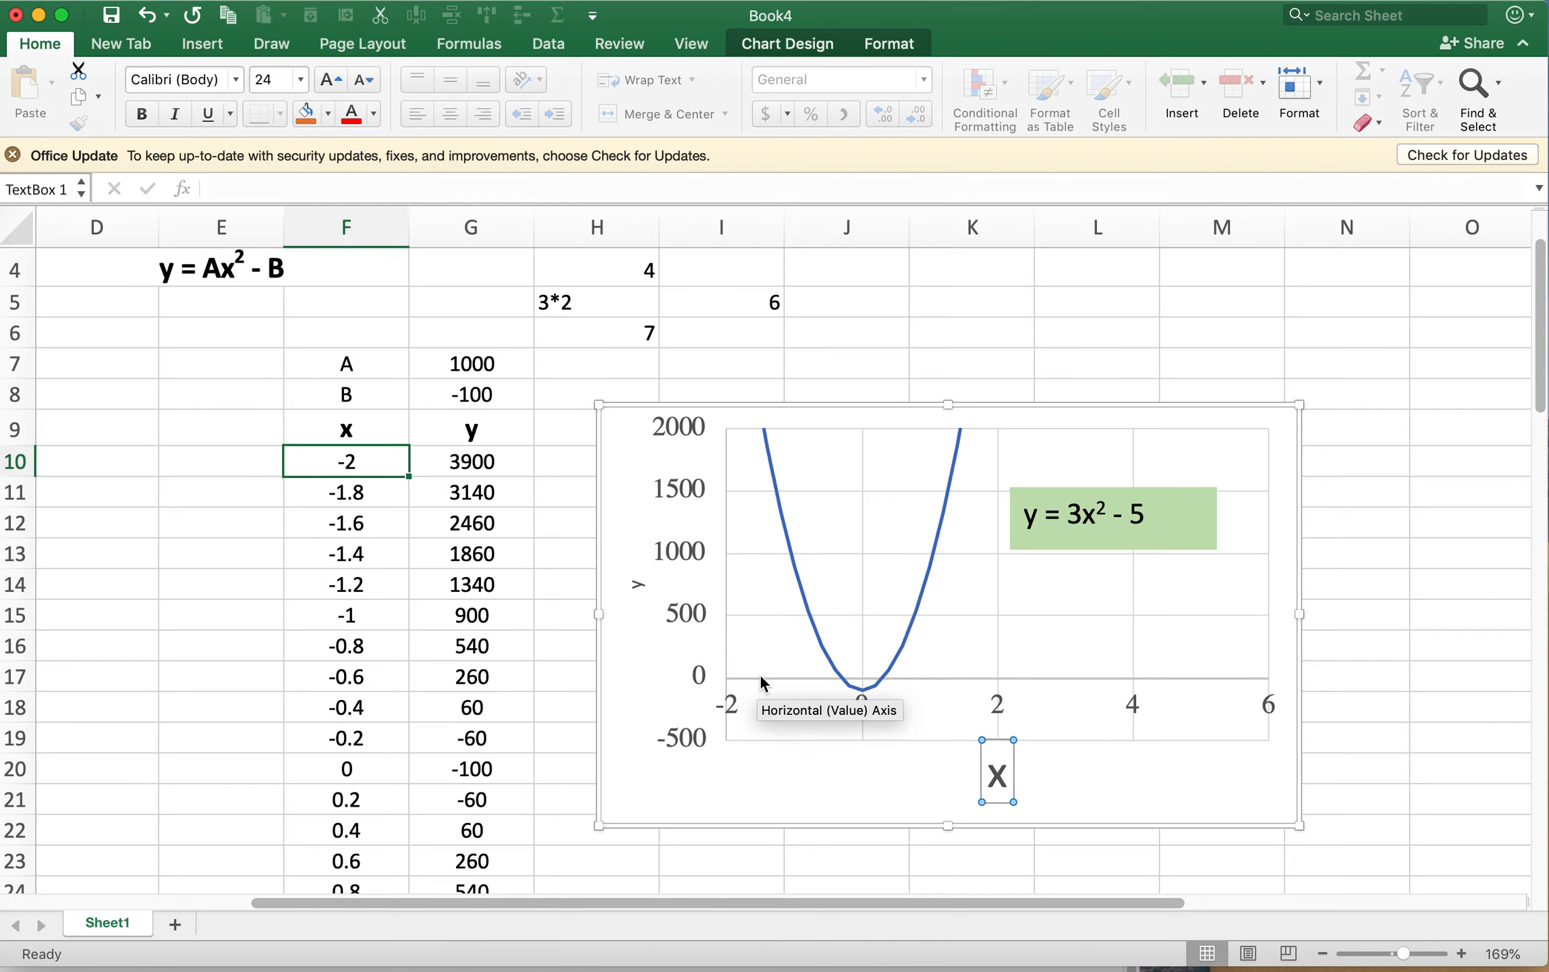
left_click(636, 587)
left_click(635, 583)
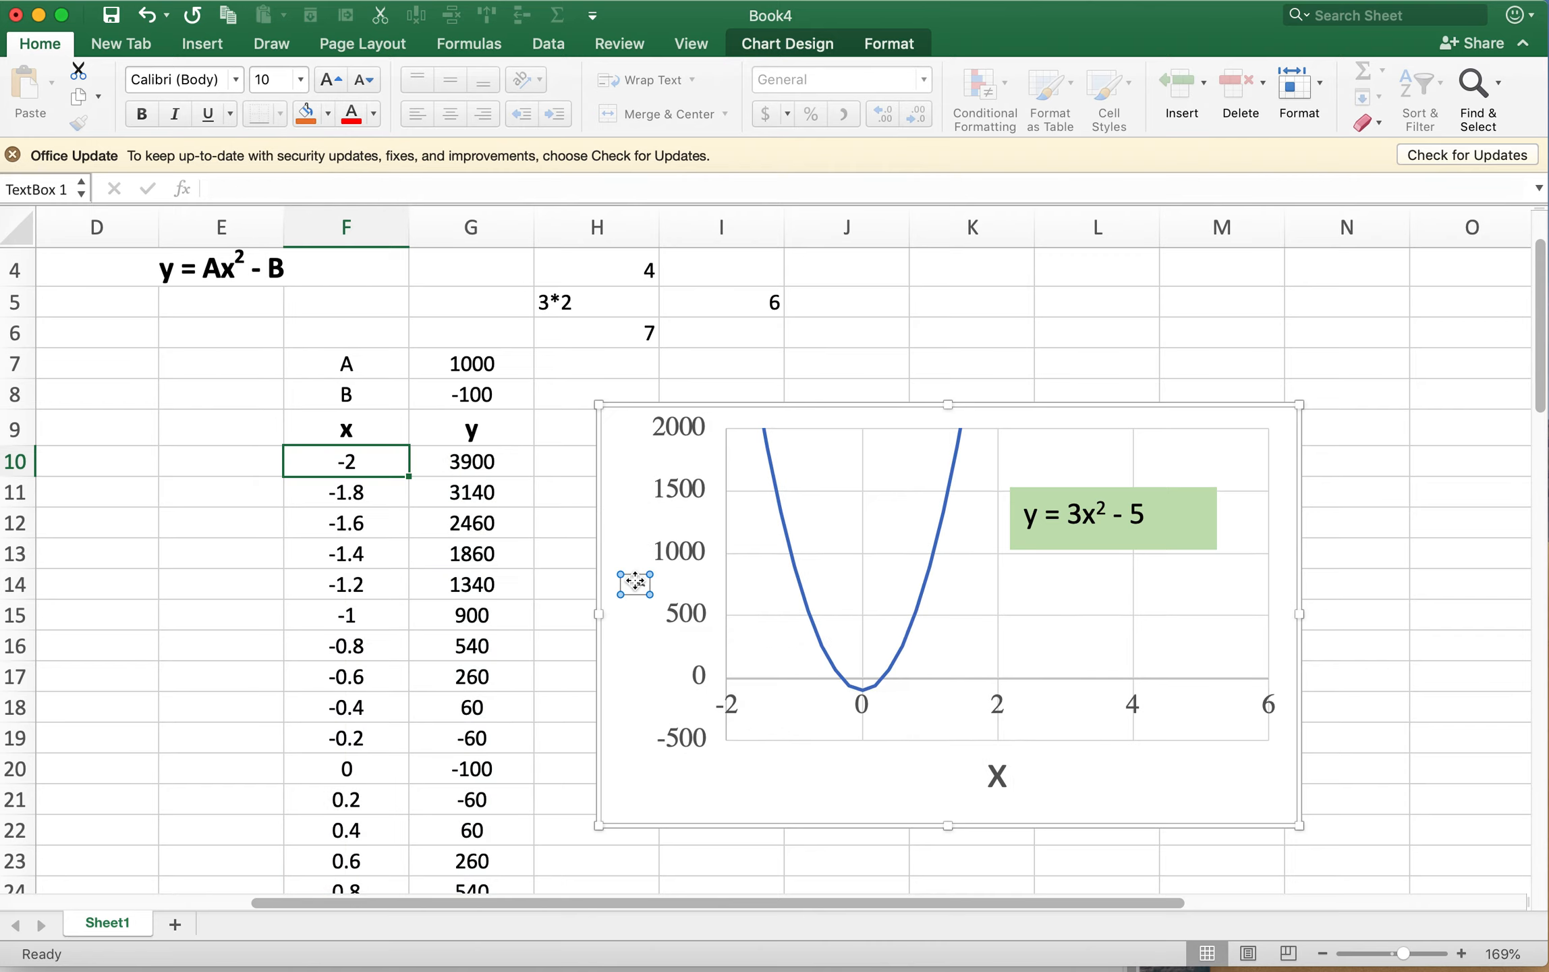
left_click(300, 79)
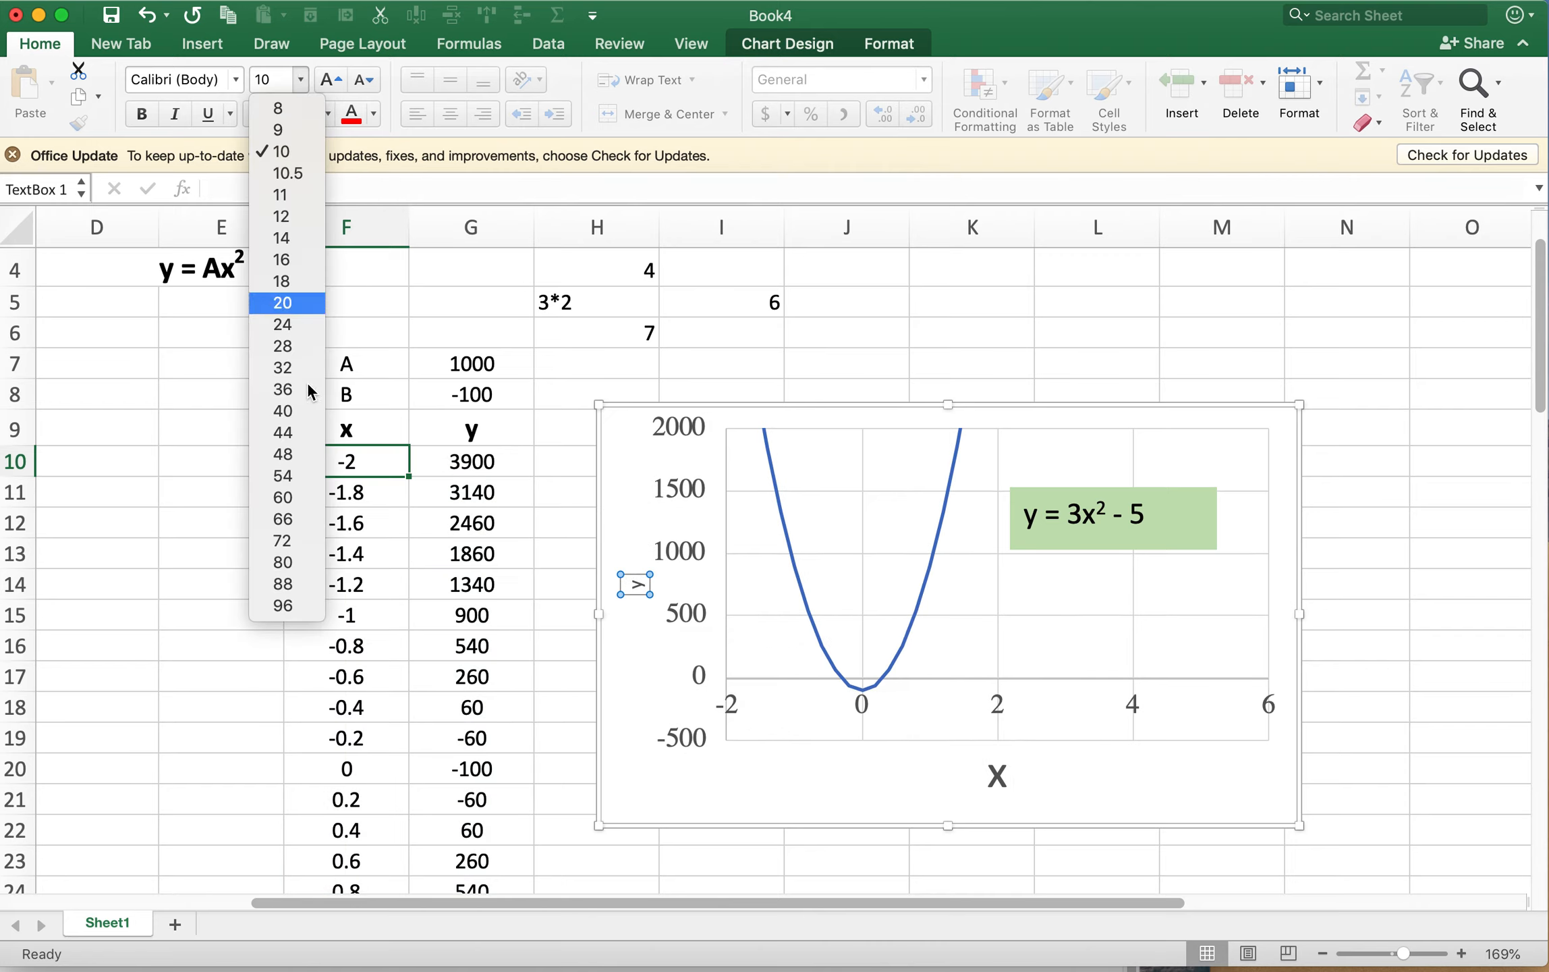
left_click(294, 325)
left_click(907, 783)
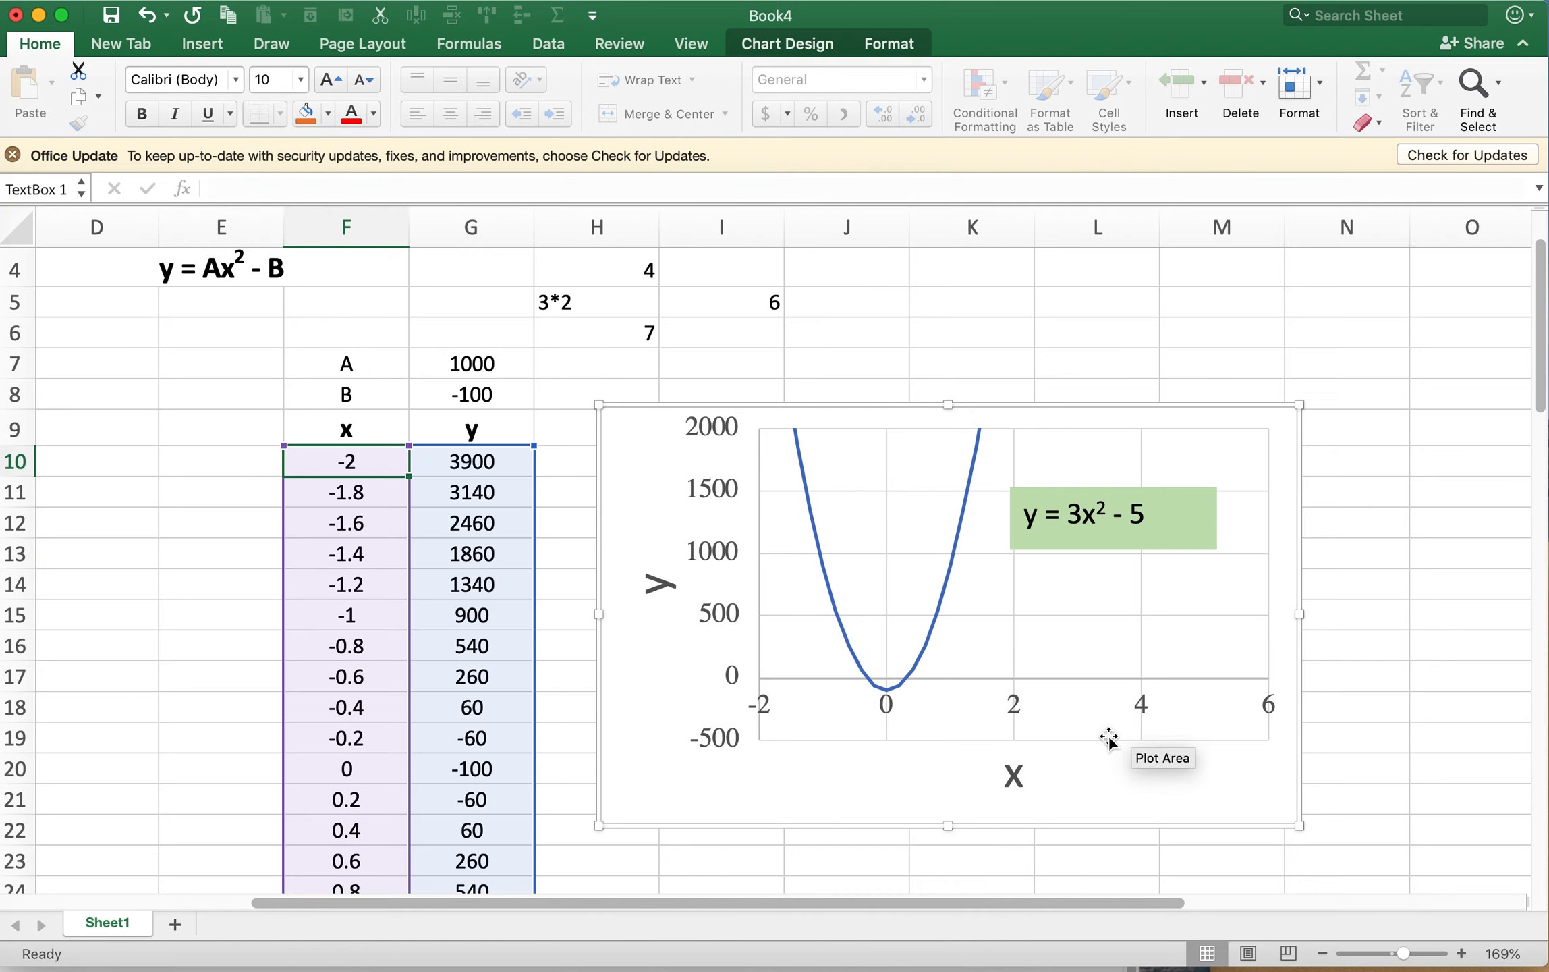